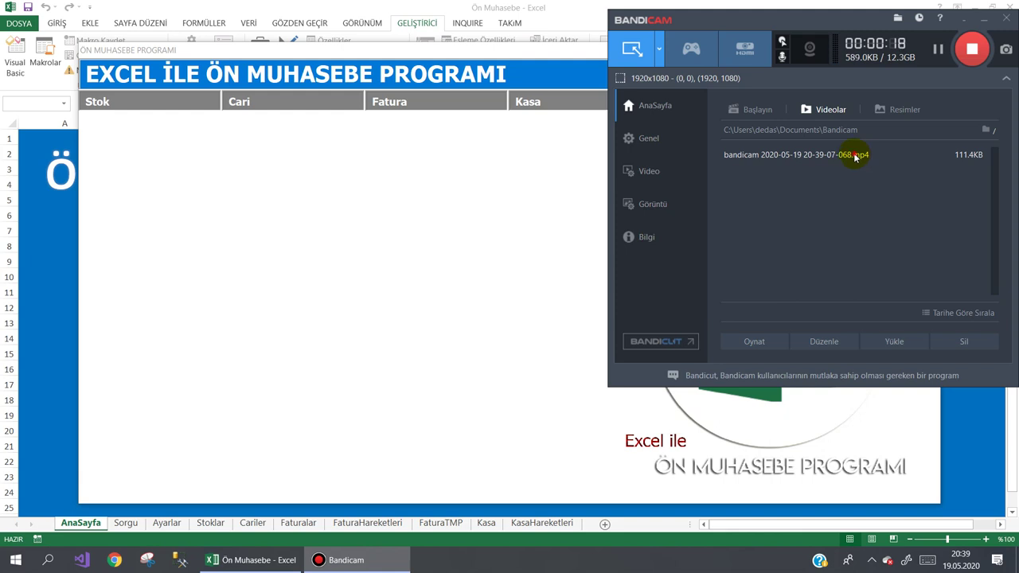
Open the Kasa İşlemleri cash form from the Kasa menu, then close it with Kapat
click(856, 157)
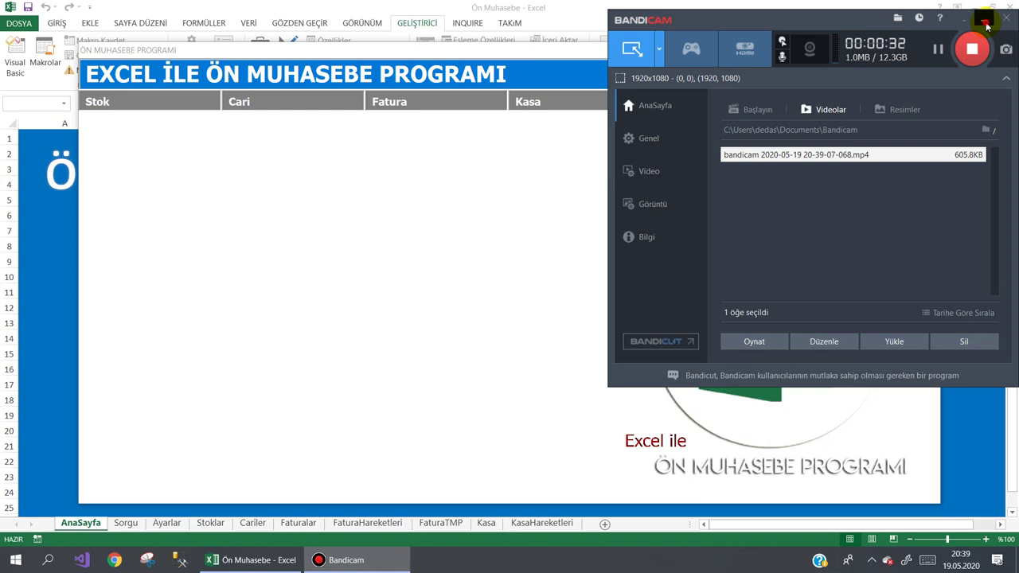
click(985, 22)
mouse_move(419, 112)
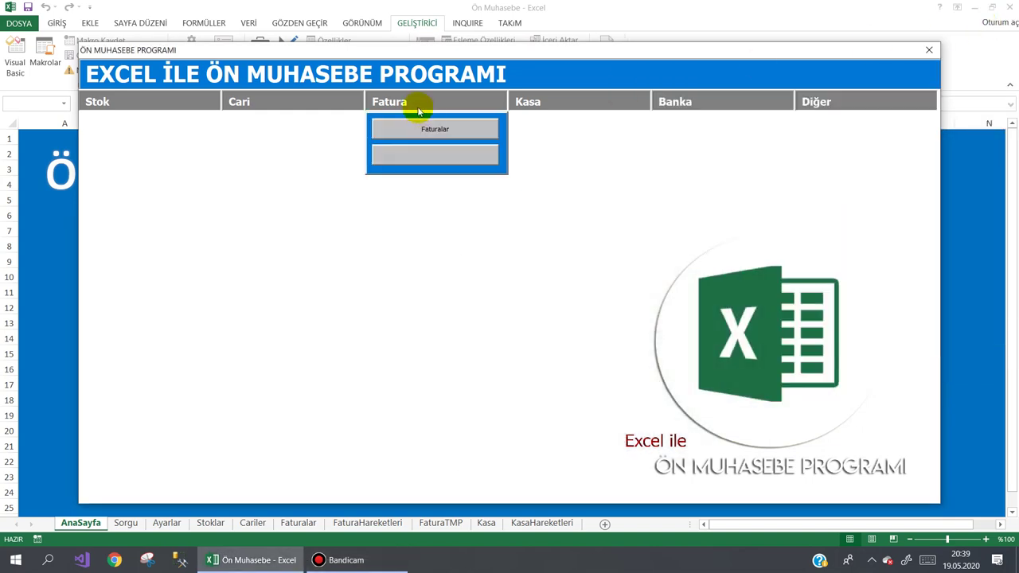
click(556, 132)
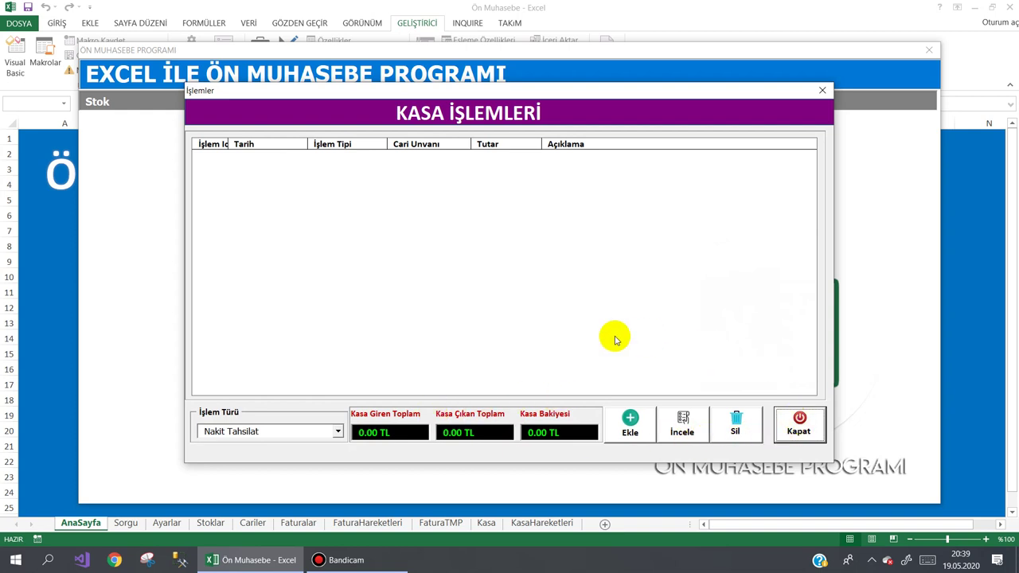
click(796, 424)
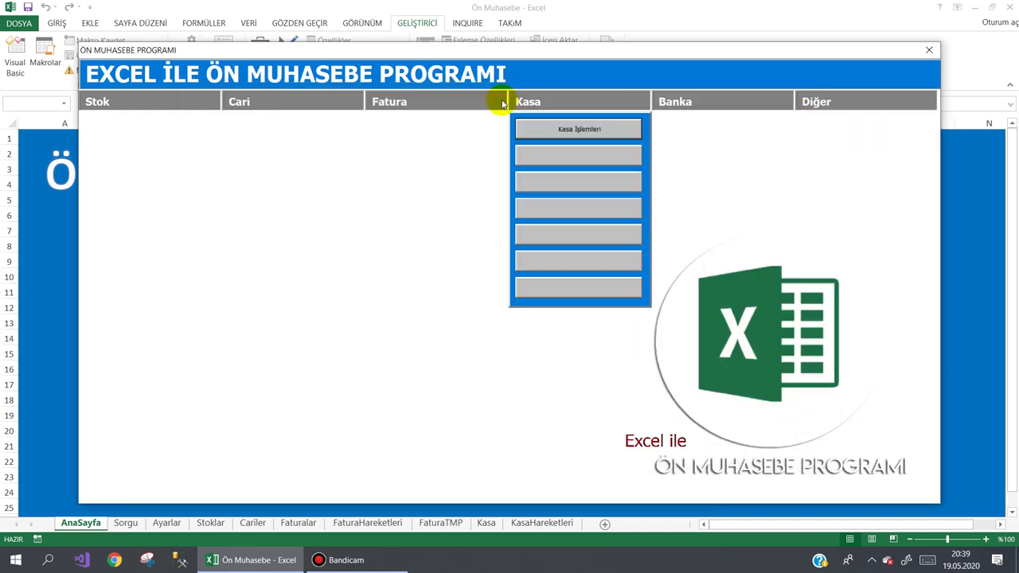
Close the accounting program's main form via Diğer > Kapat
mouse_move(164, 99)
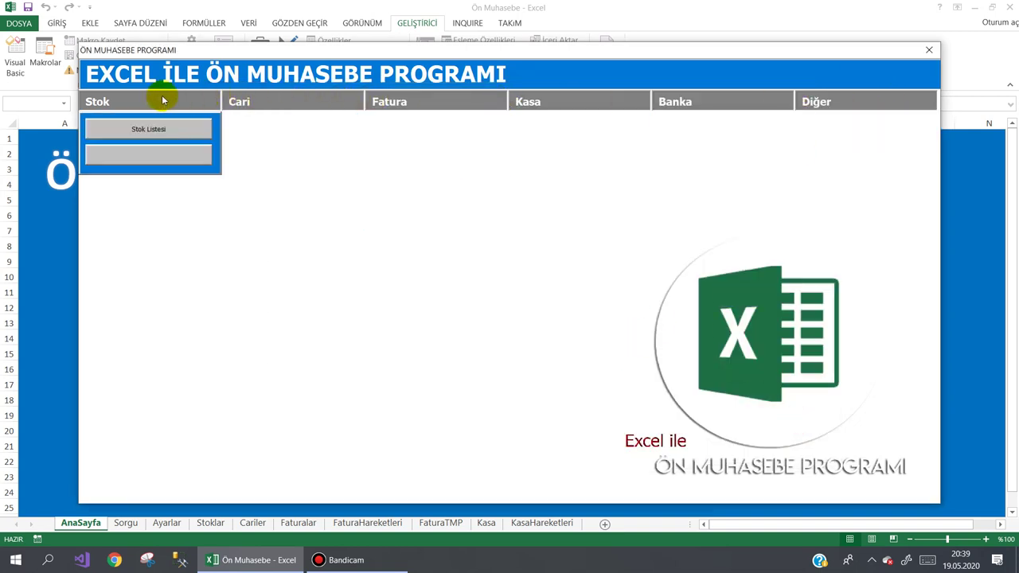
mouse_move(836, 102)
click(849, 131)
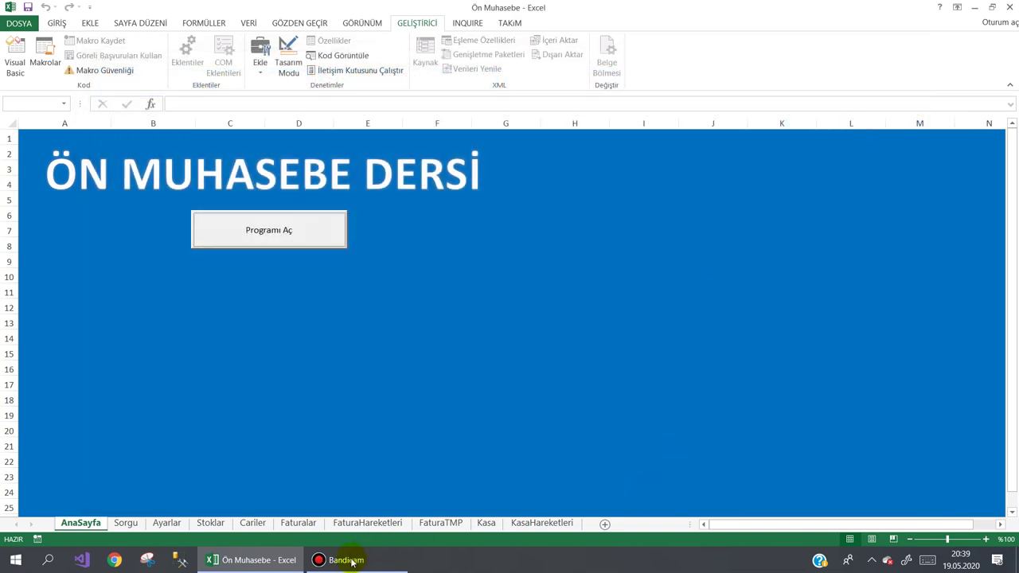
Open frmAnaform in the form designer of the Visual Basic editor
click(273, 558)
click(263, 559)
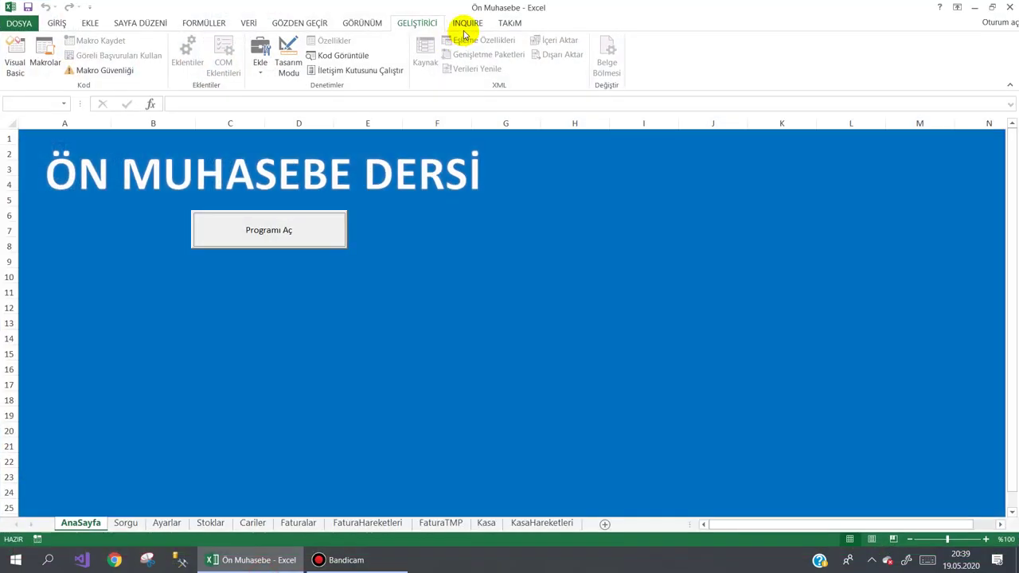
click(21, 56)
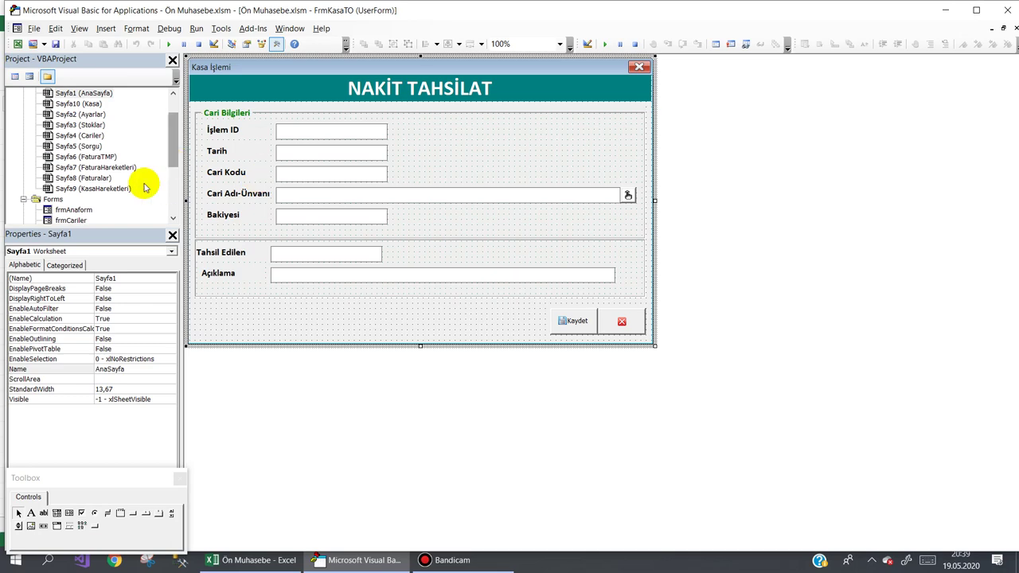
double_click(73, 210)
Set the BackColor of the Stok, Cari, Fatura, Kasa, Banka and Diğer header bars to dark navy &H00800000&
click(295, 119)
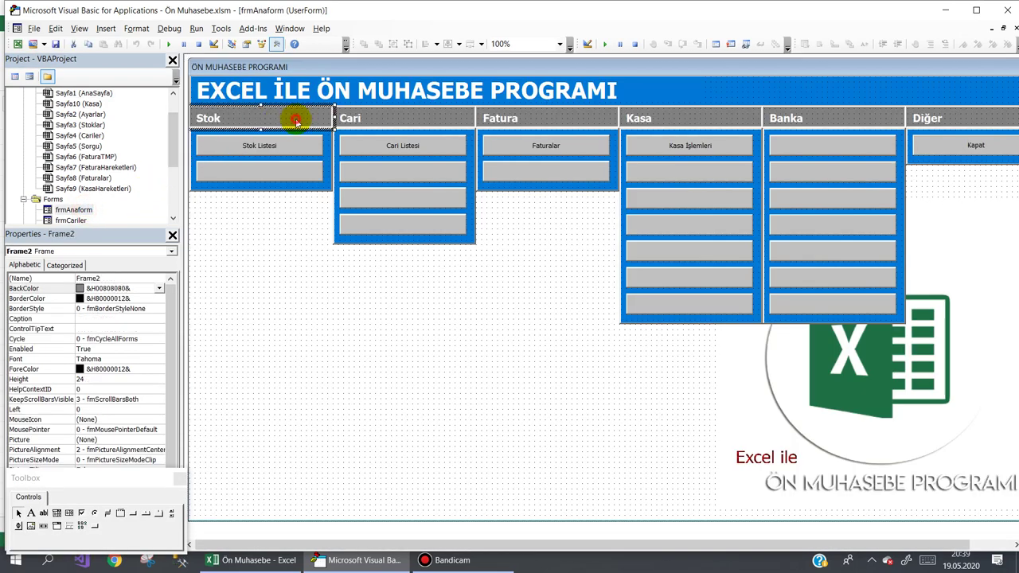
ctrl+click(426, 118)
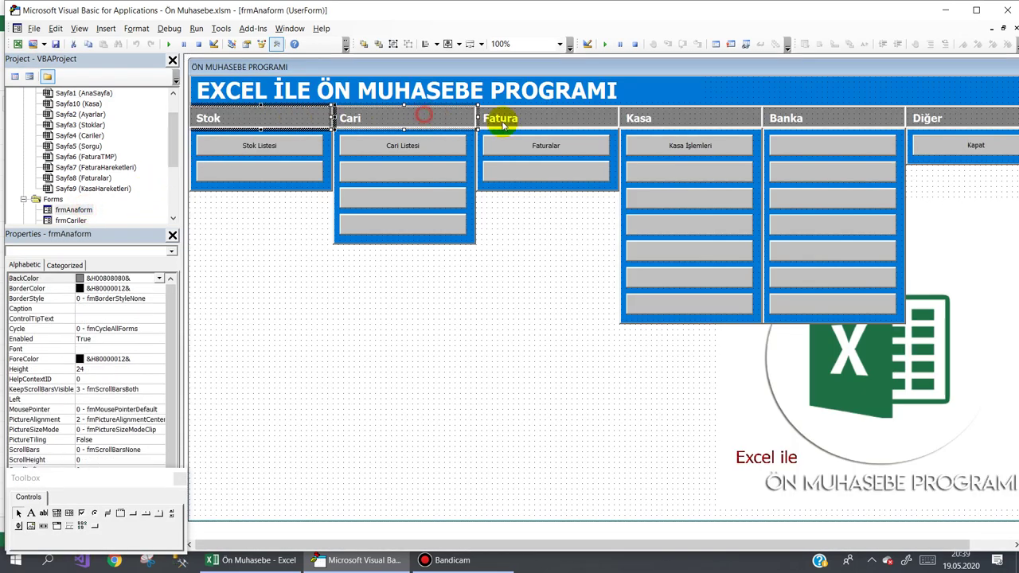
ctrl+click(570, 117)
ctrl+click(722, 118)
ctrl+click(844, 118)
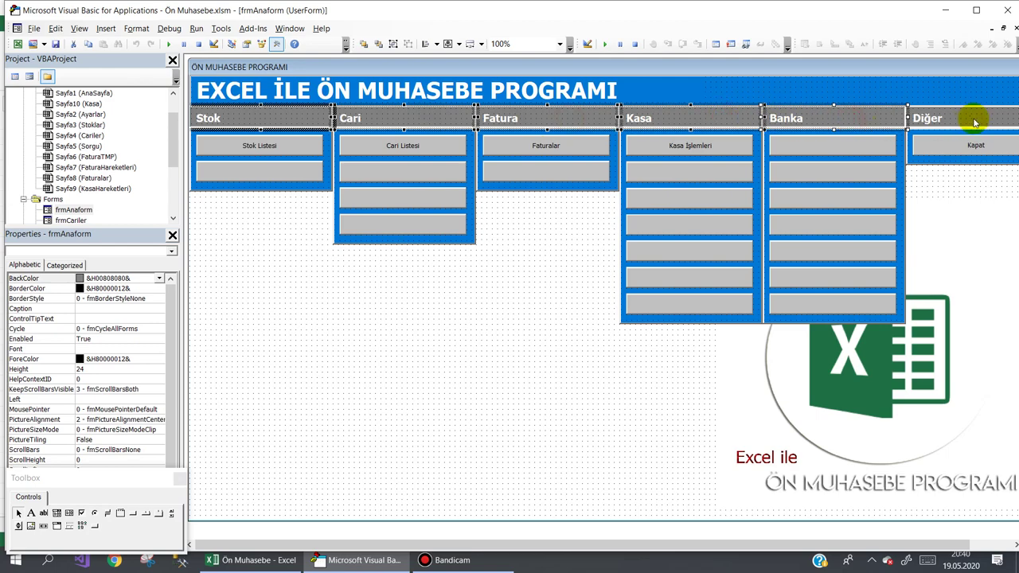
ctrl+click(974, 118)
click(159, 279)
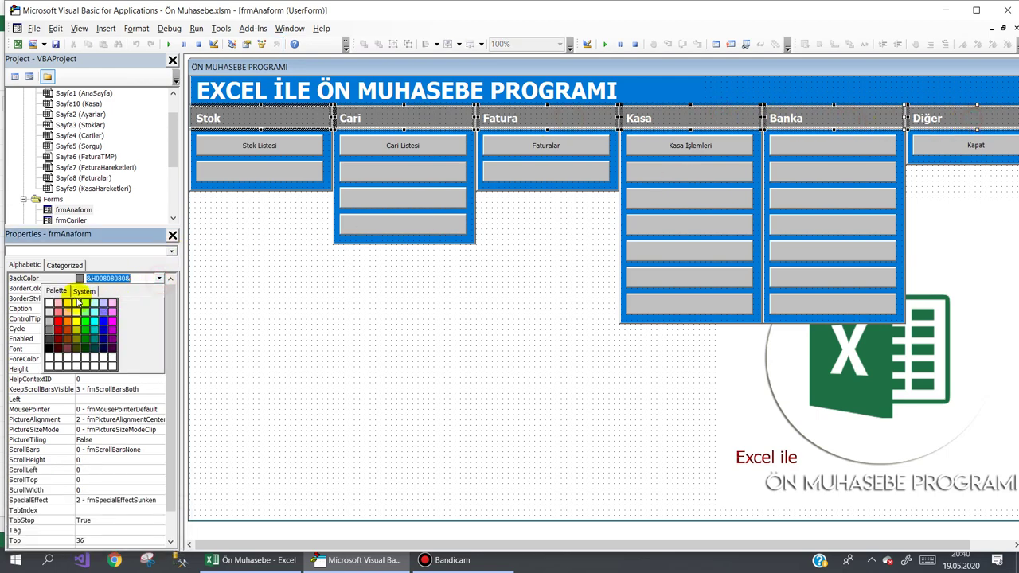
click(102, 346)
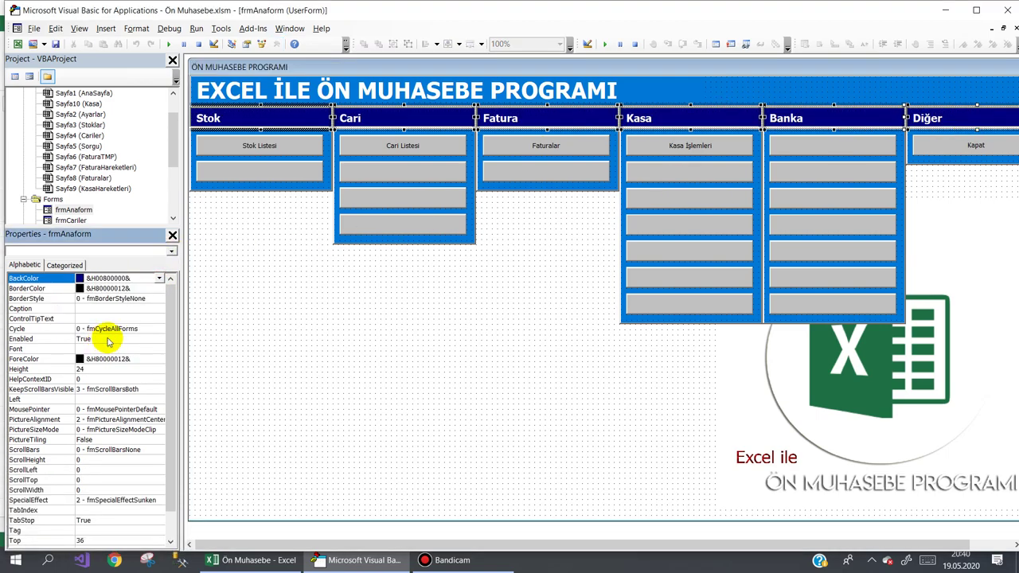
Delete the blank buttons under Stok, Cari and Fatura, and shrink those panels to their first row
click(273, 170)
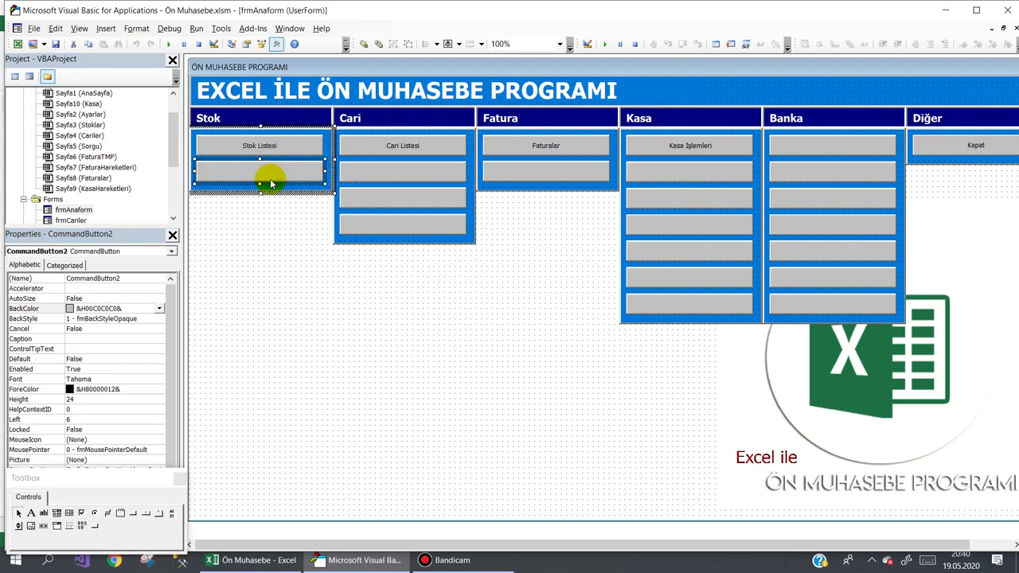
key(Delete)
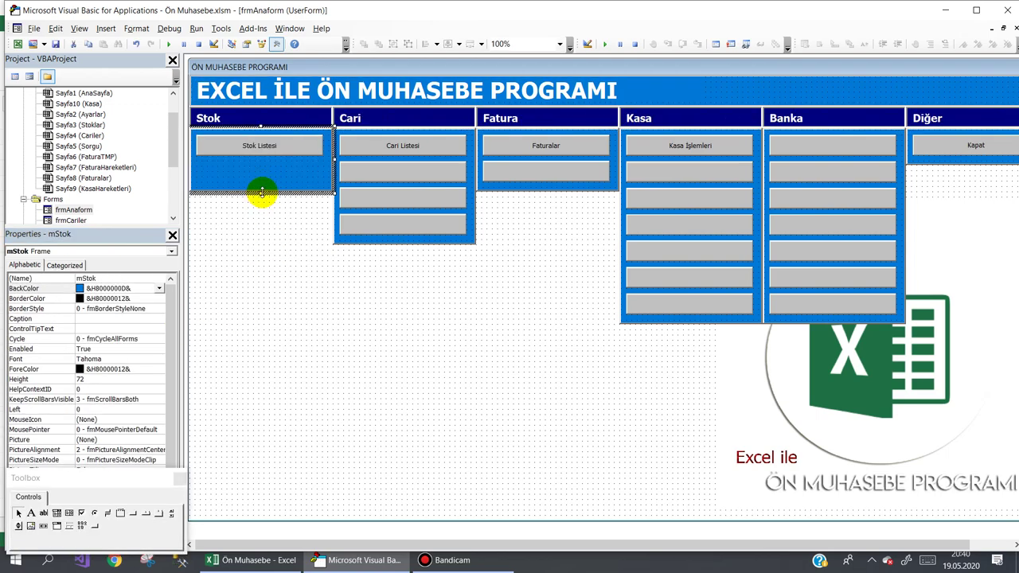
click(402, 172)
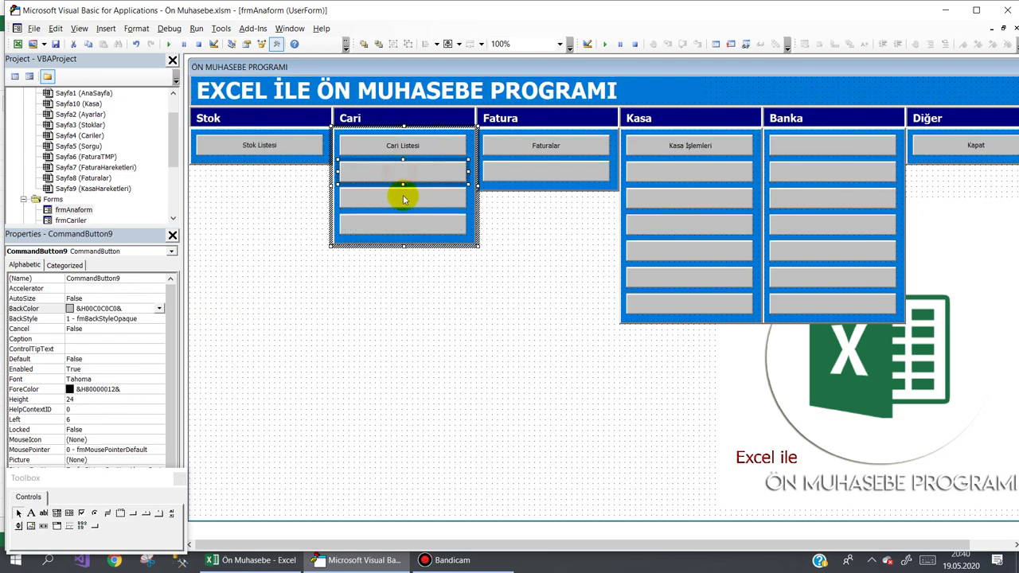
ctrl+click(402, 199)
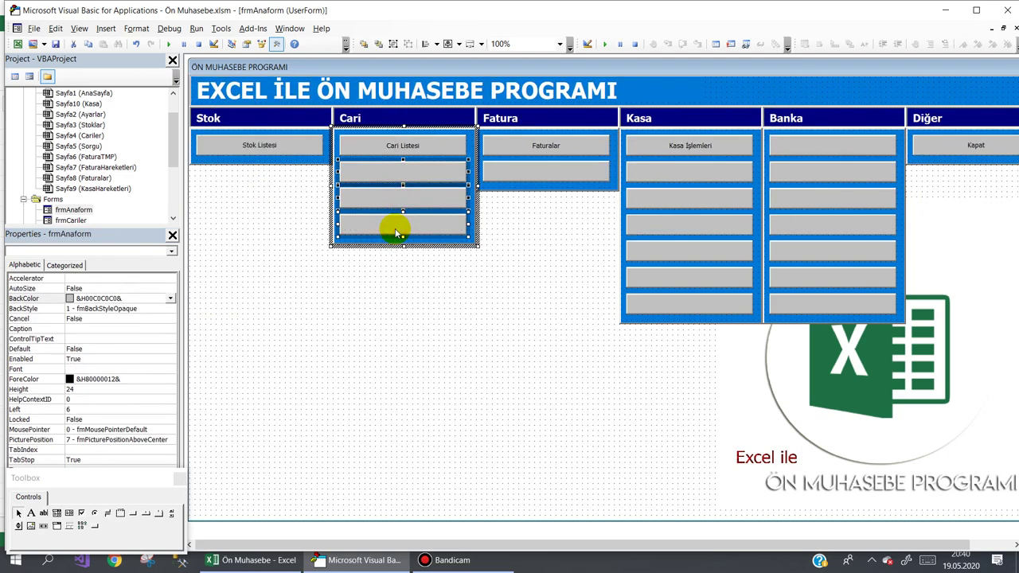
key(Delete)
drag(403, 232, 409, 165)
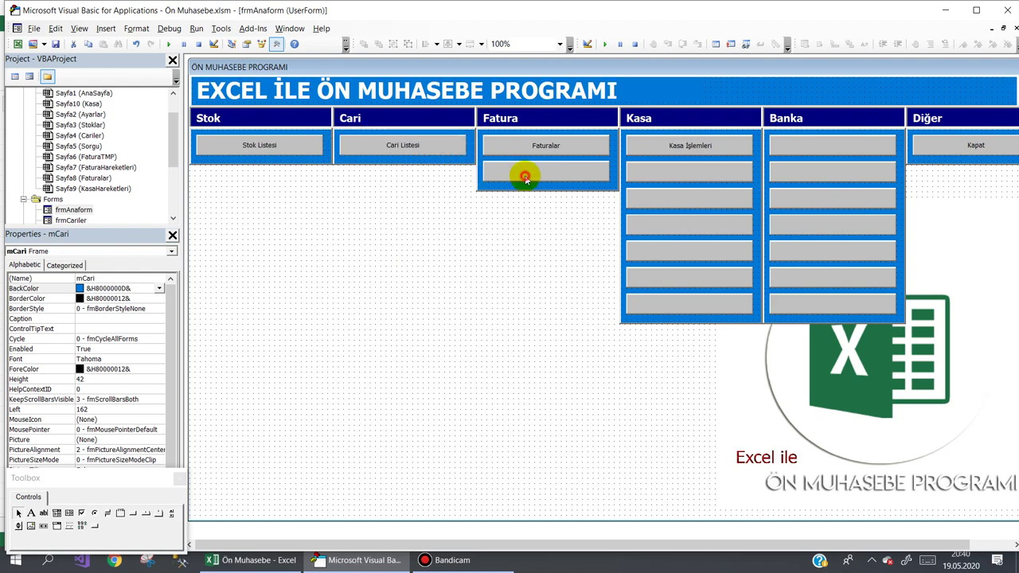
click(525, 182)
key(Delete)
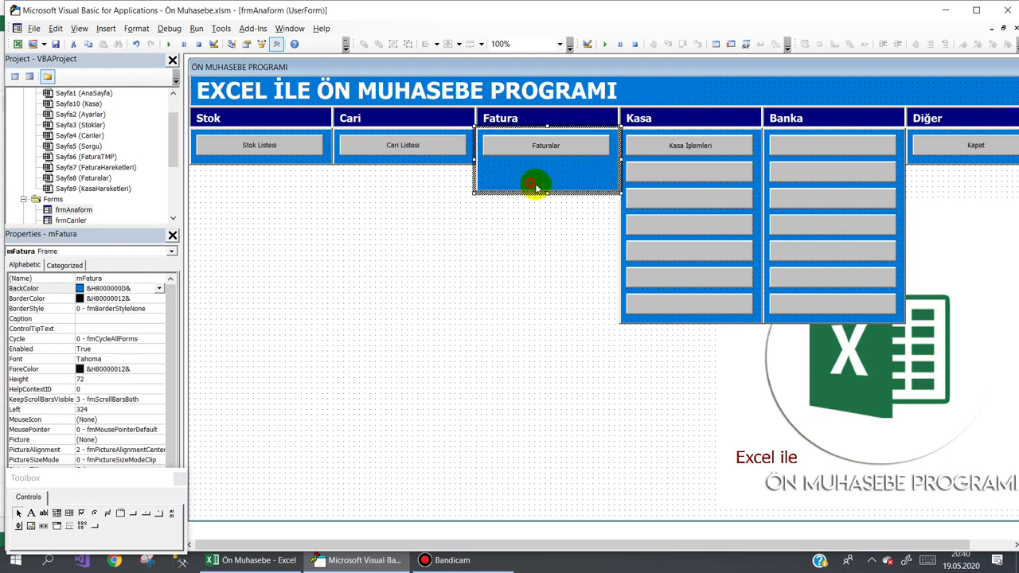
drag(547, 170, 546, 166)
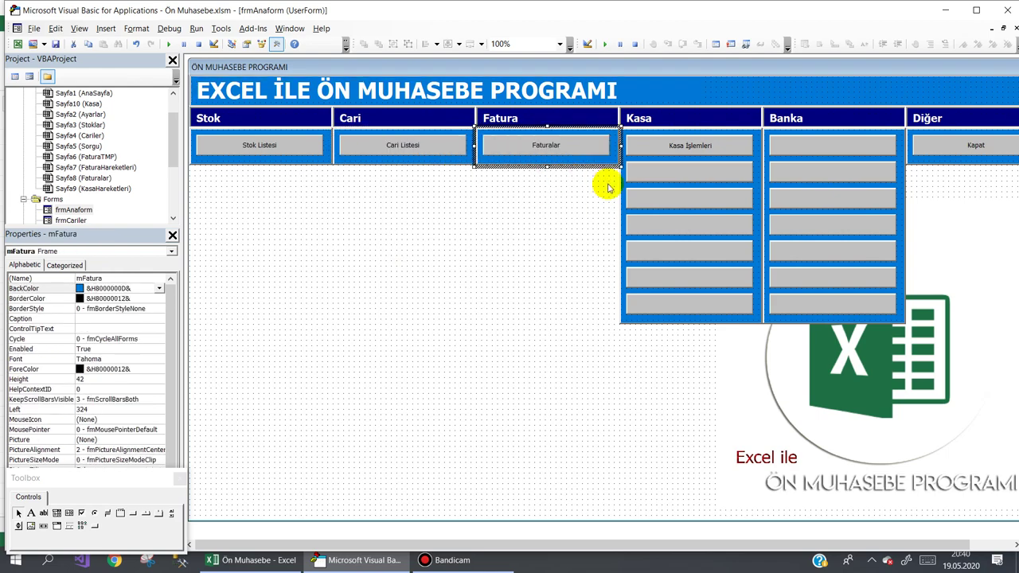
Delete the six blank Kasa buttons and shrink the Kasa panel to the Kasa İşlemleri row
click(689, 171)
ctrl+click(685, 199)
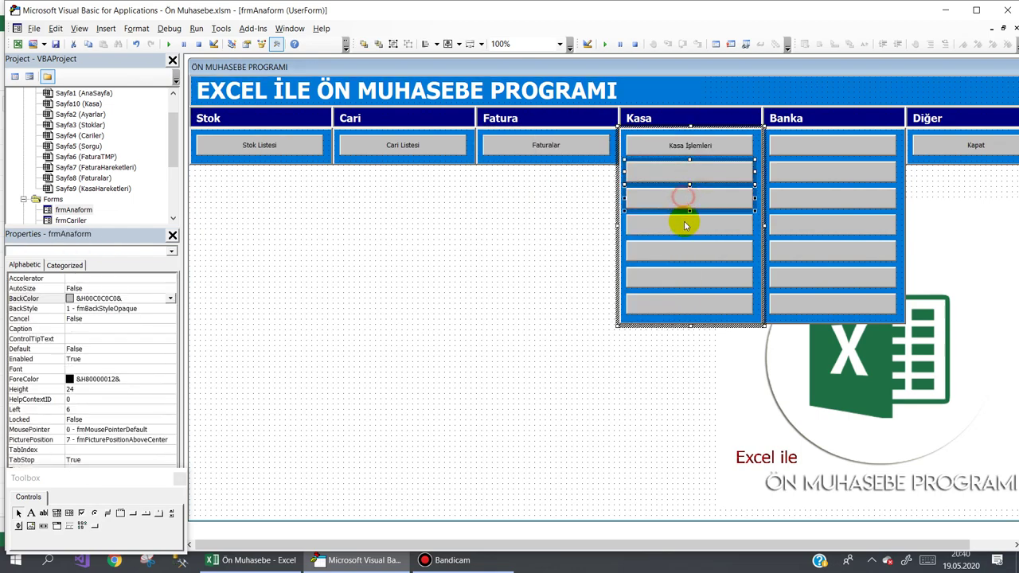
ctrl+click(684, 225)
ctrl+click(683, 251)
ctrl+click(686, 277)
ctrl+click(683, 305)
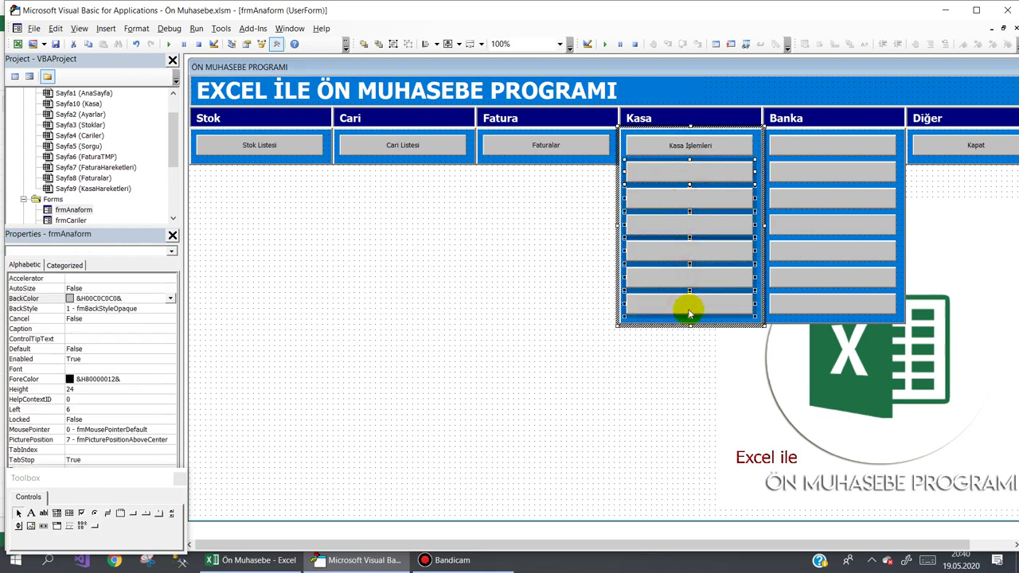
key(Delete)
drag(689, 325, 687, 165)
Delete the six blank Banka buttons and shrink the Banka panel to its single button row
click(816, 173)
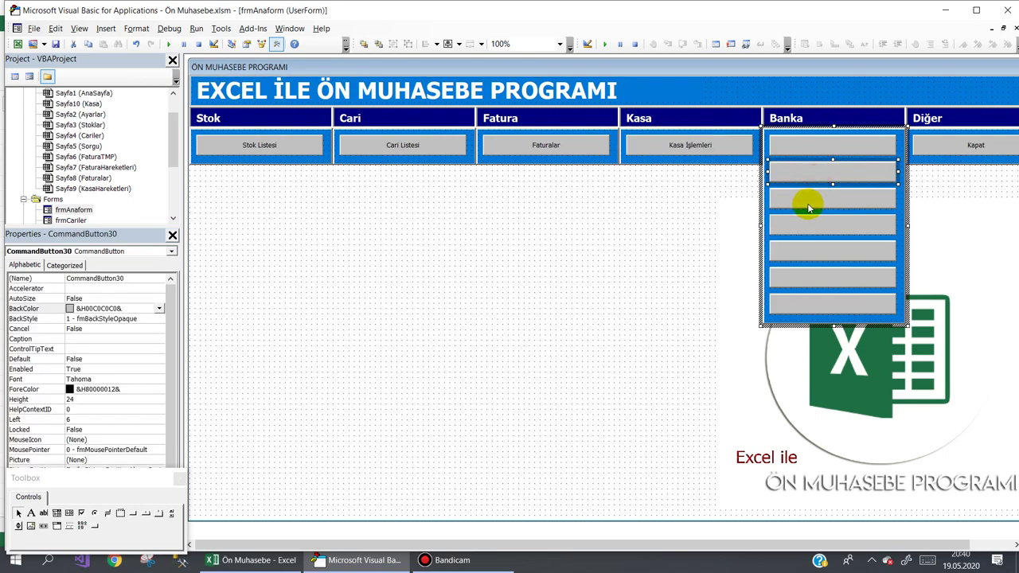
ctrl+click(809, 199)
ctrl+click(807, 226)
ctrl+click(811, 251)
ctrl+click(813, 276)
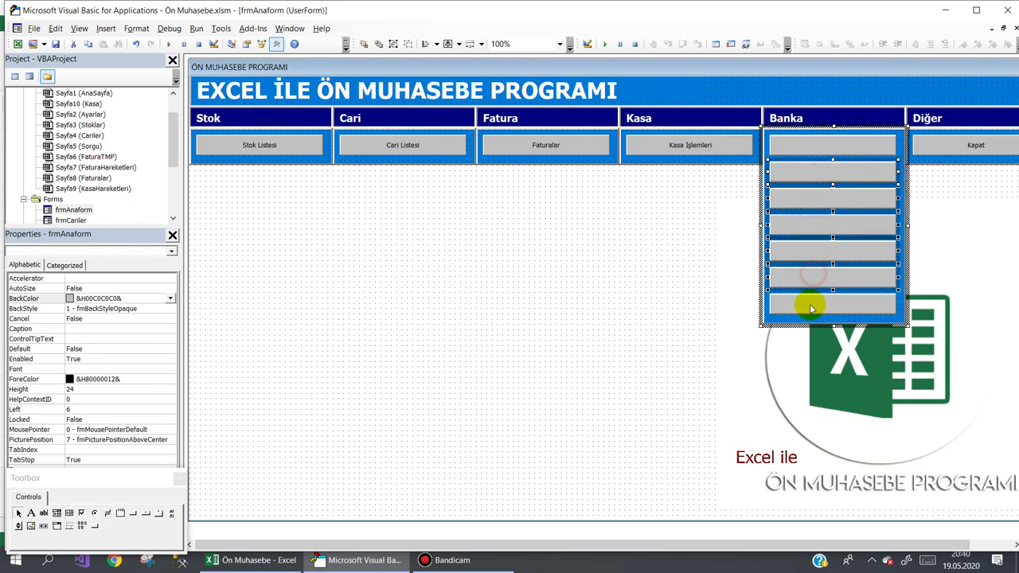
ctrl+click(811, 308)
key(Delete)
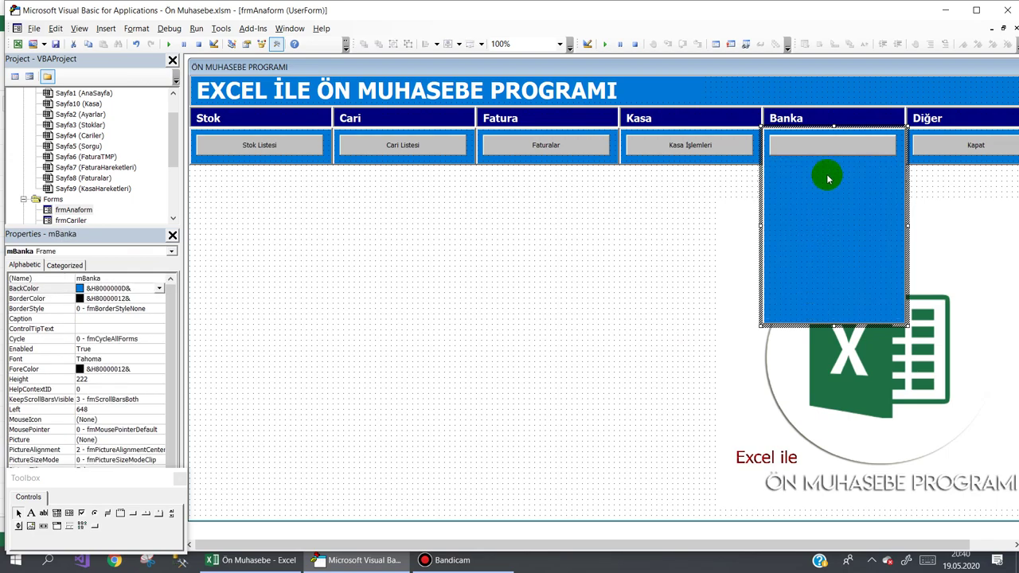
drag(834, 325, 839, 178)
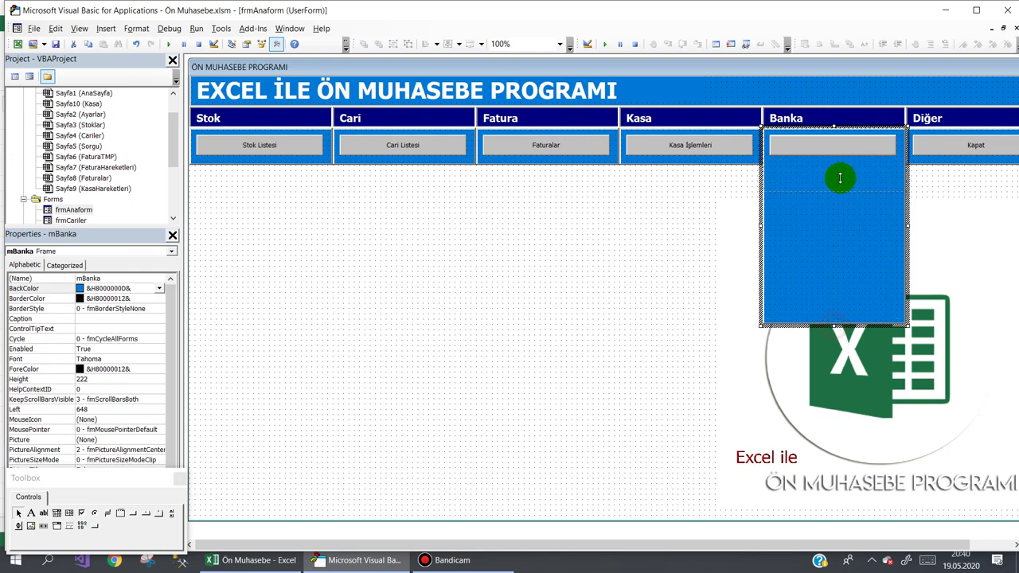
click(600, 189)
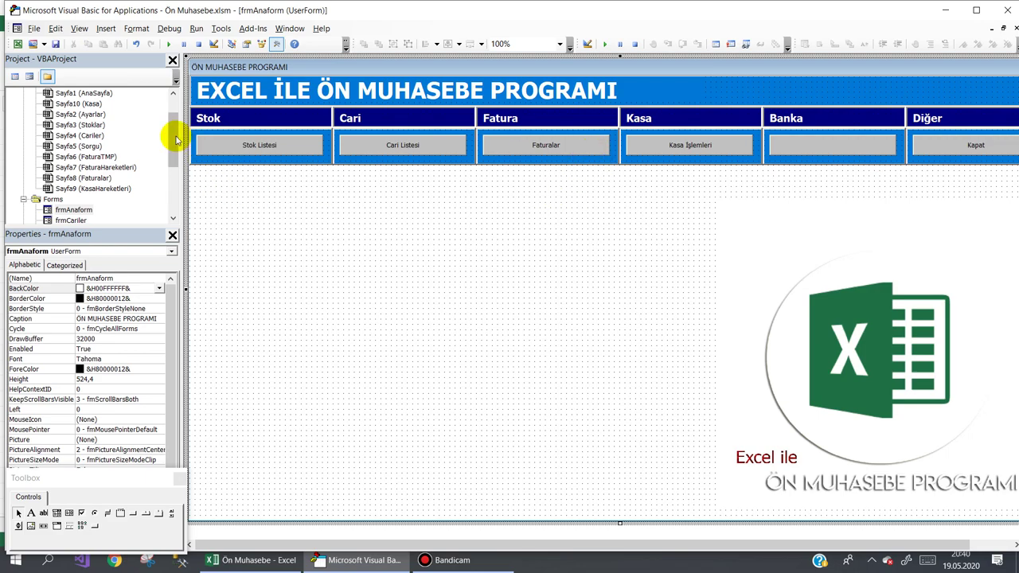
Check the account balances on the Cariler sheet, including the 2.000,00 TL credit in H7
drag(172, 131, 176, 147)
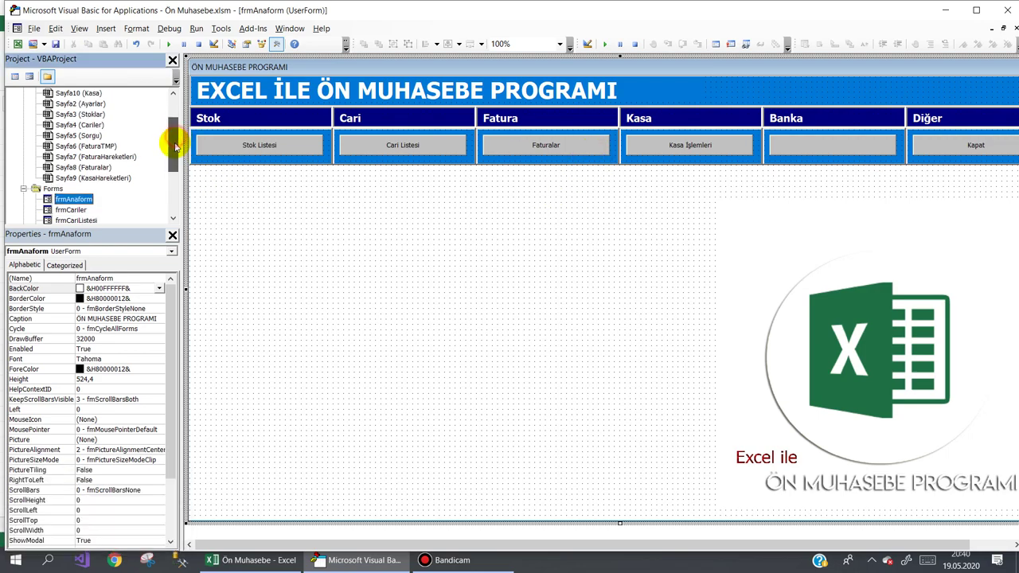
click(254, 562)
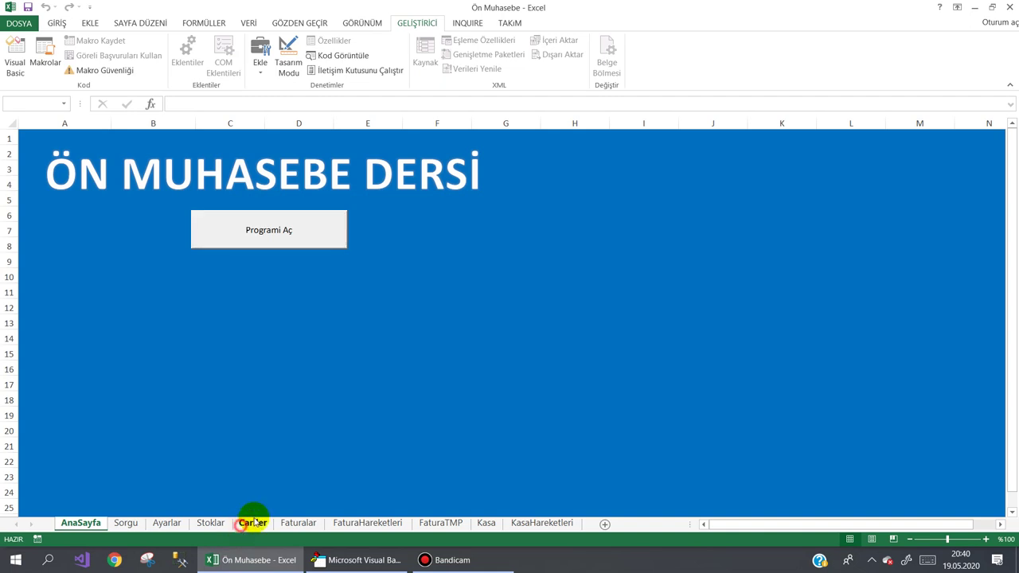
click(252, 522)
click(690, 154)
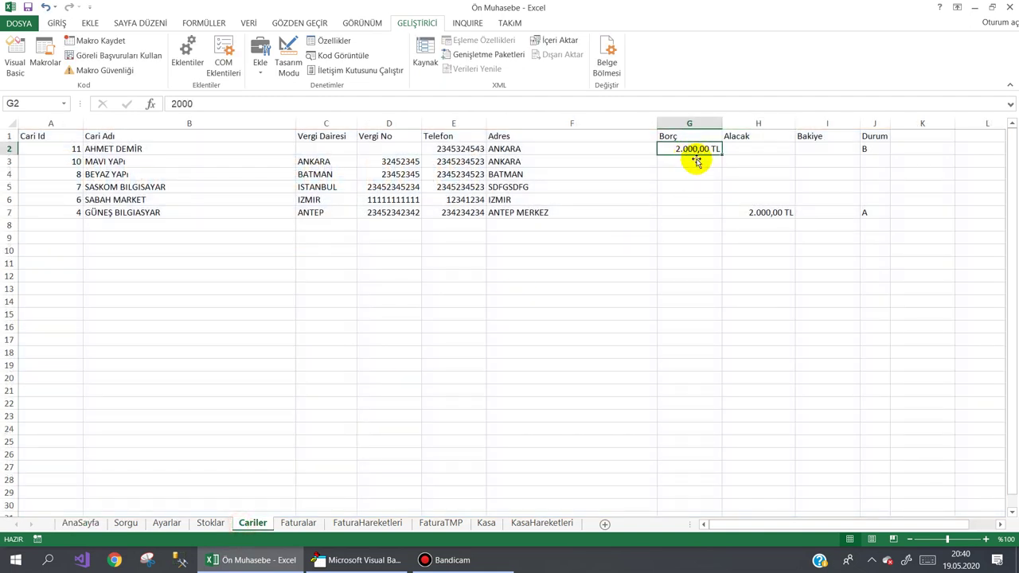
click(779, 213)
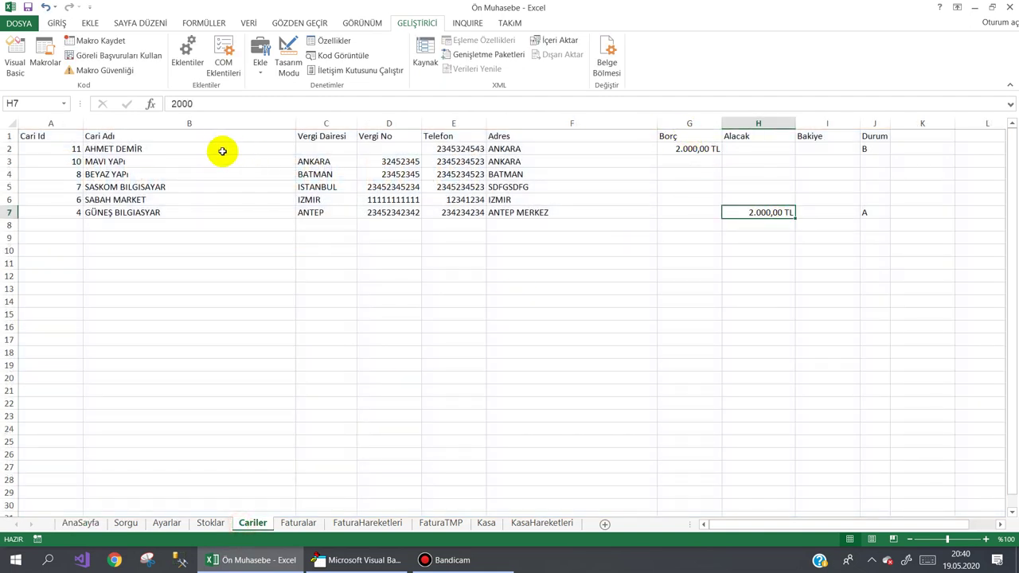
Review the Giren Toplam, Çıkan Toplam and balance values in A2:C2 on the Kasa sheet
click(94, 524)
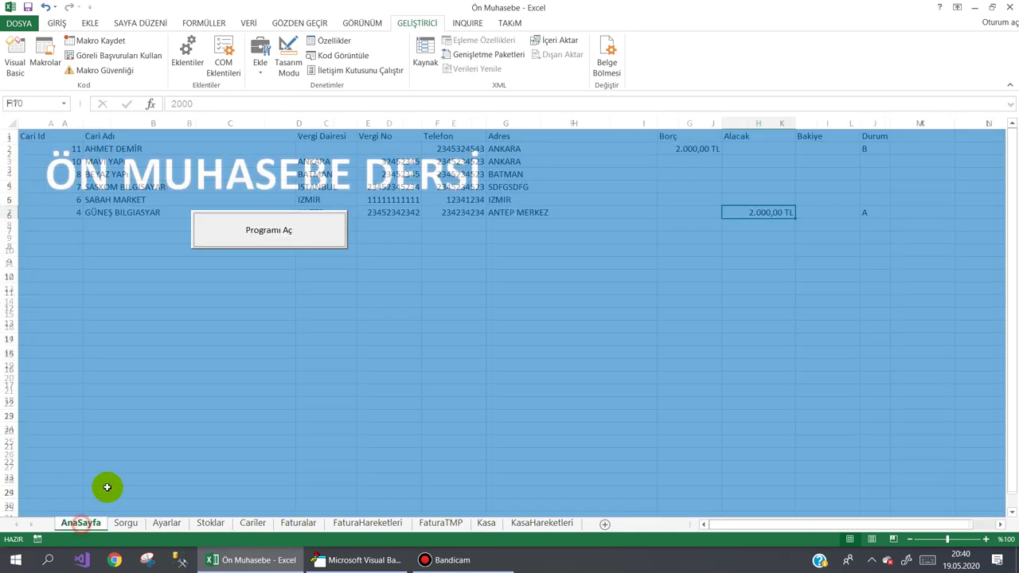
click(486, 523)
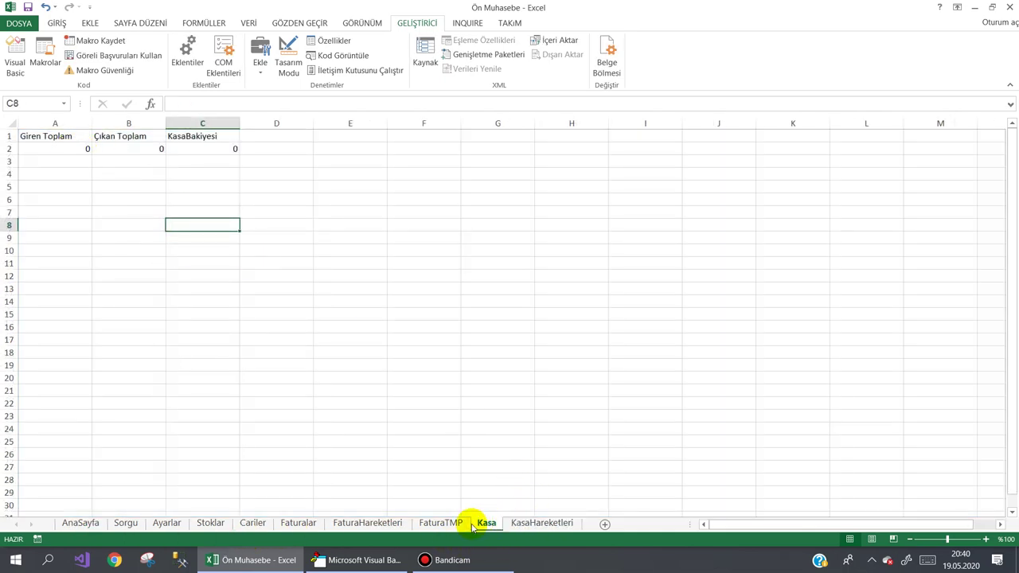
click(49, 149)
click(119, 137)
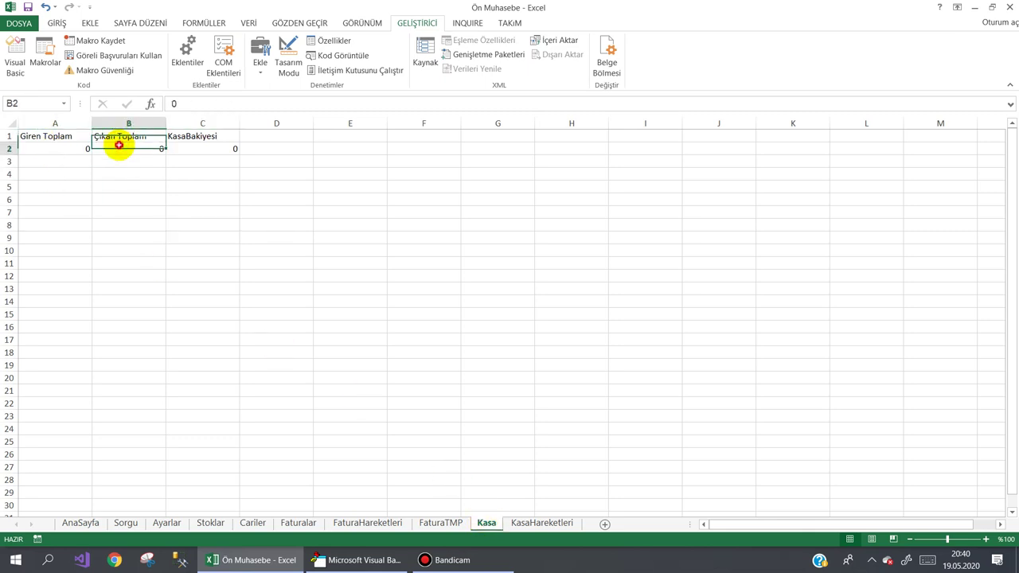
click(127, 148)
click(186, 149)
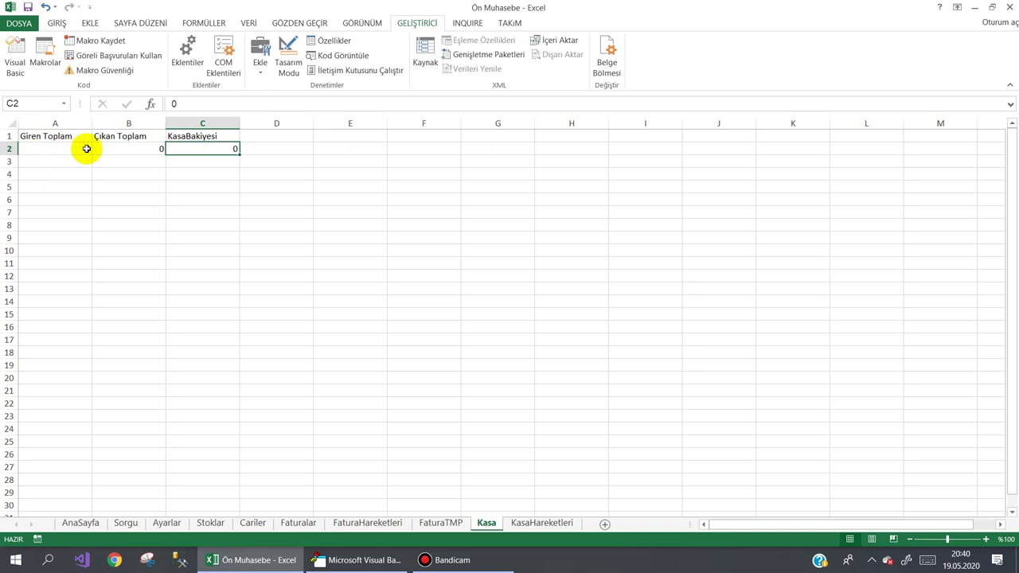
Clear the zero totals in A2:C2 and rename heading C1 to 'Kasa Bakiyesi'
drag(67, 149, 199, 150)
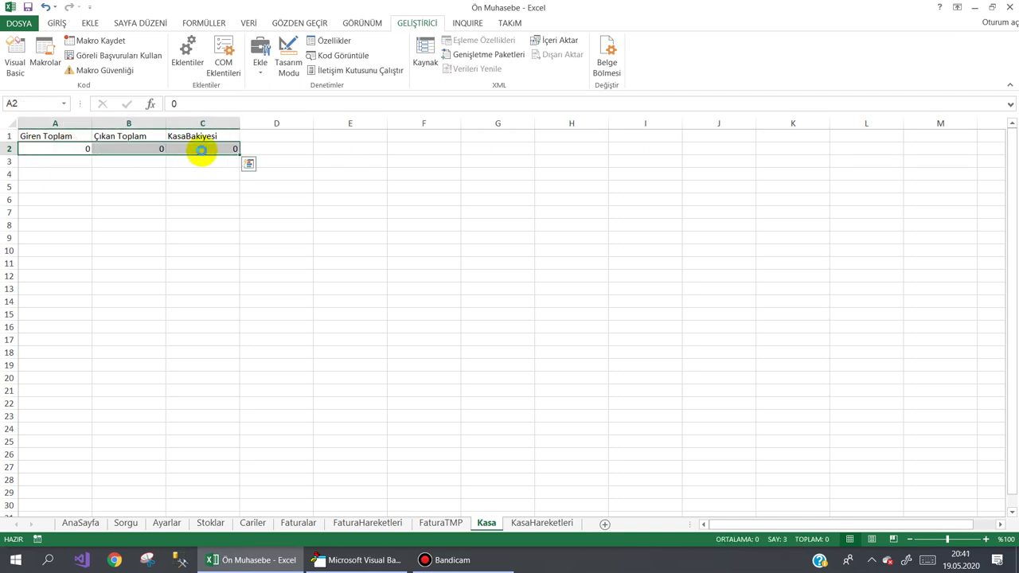
key(Delete)
click(151, 184)
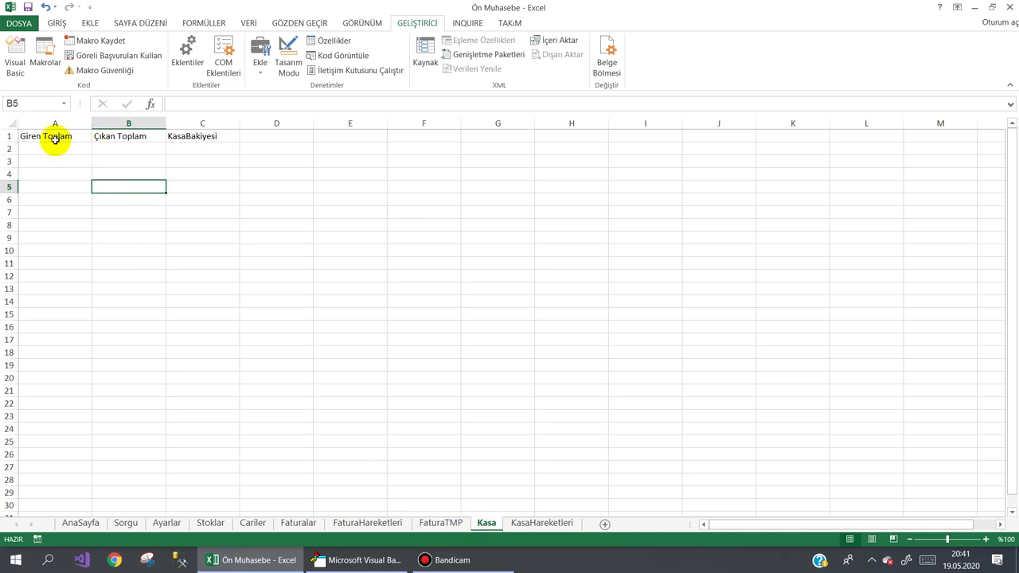
double_click(185, 137)
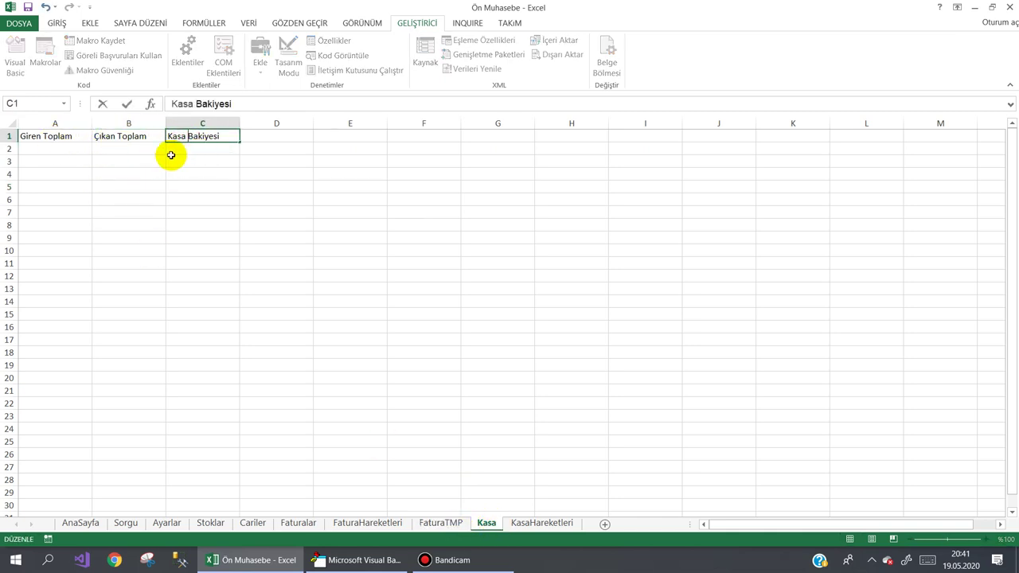
click(173, 158)
Launch the accounting program's main form from the AnaSayfa sheet
click(358, 560)
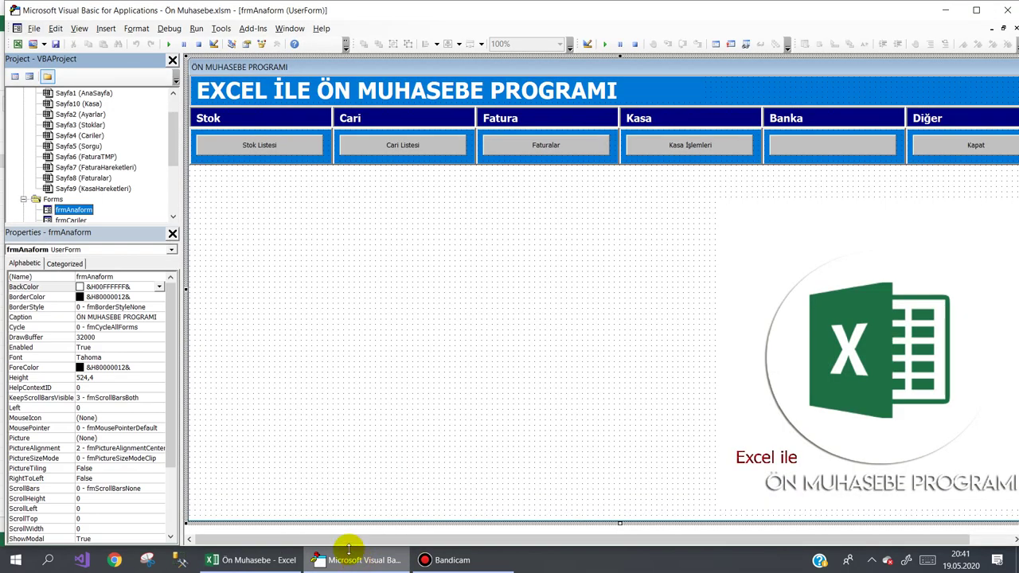
click(250, 558)
click(81, 523)
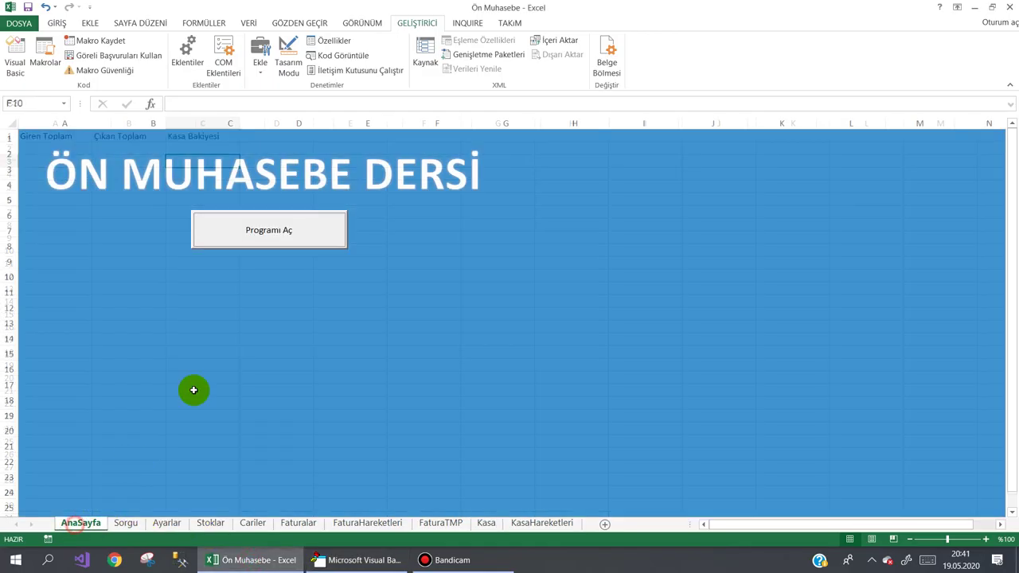
click(285, 232)
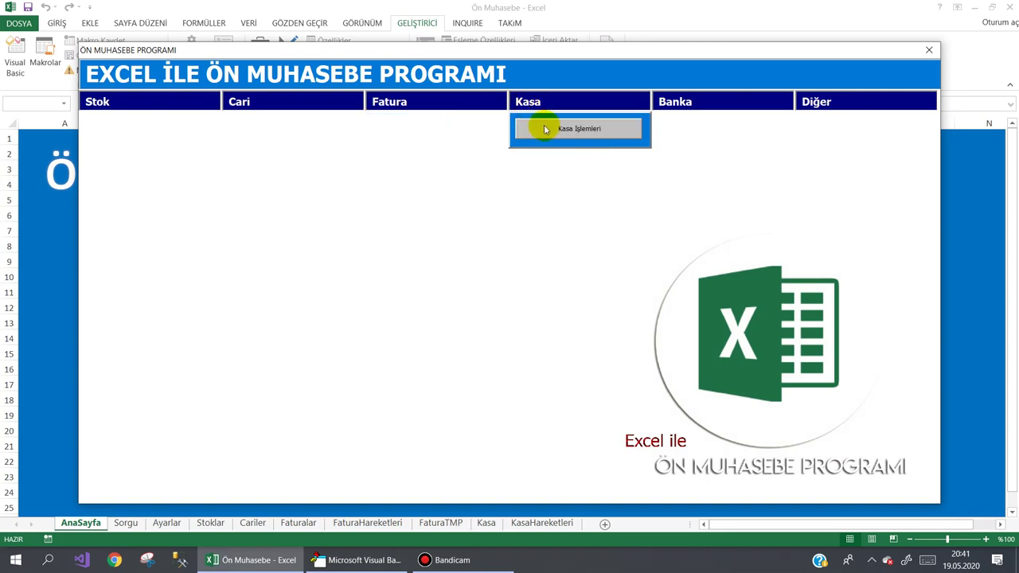
Add a 1000 Nakit Tahsilat from the first customer in Kasa İşlemleri and confirm the save
click(543, 128)
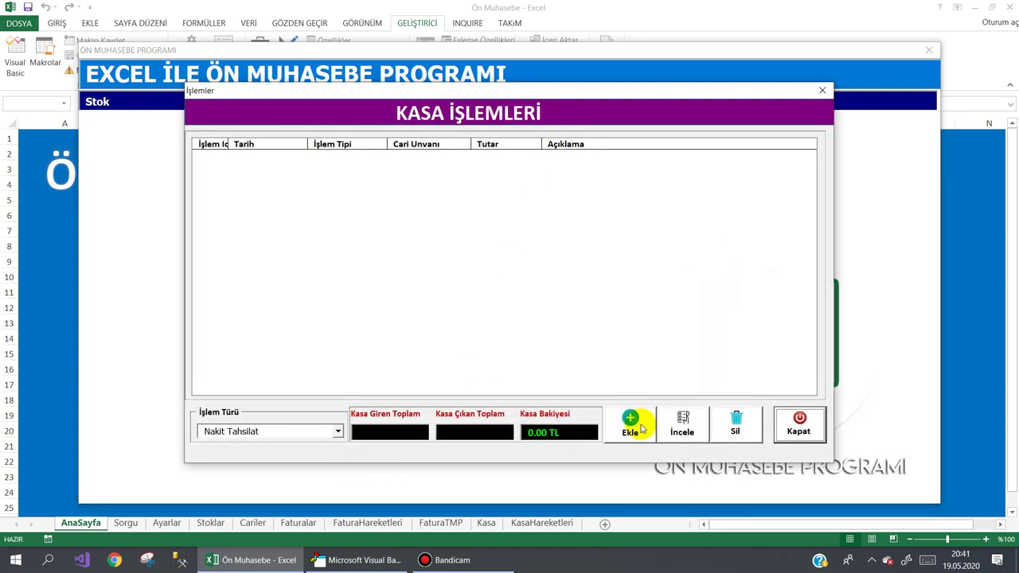
click(629, 426)
click(719, 265)
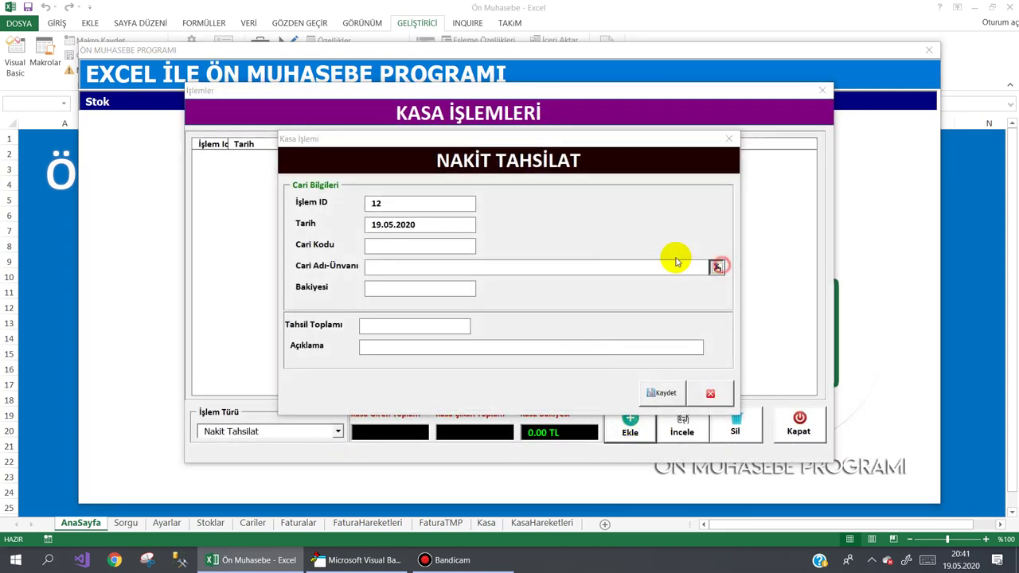
double_click(250, 137)
text(1000)
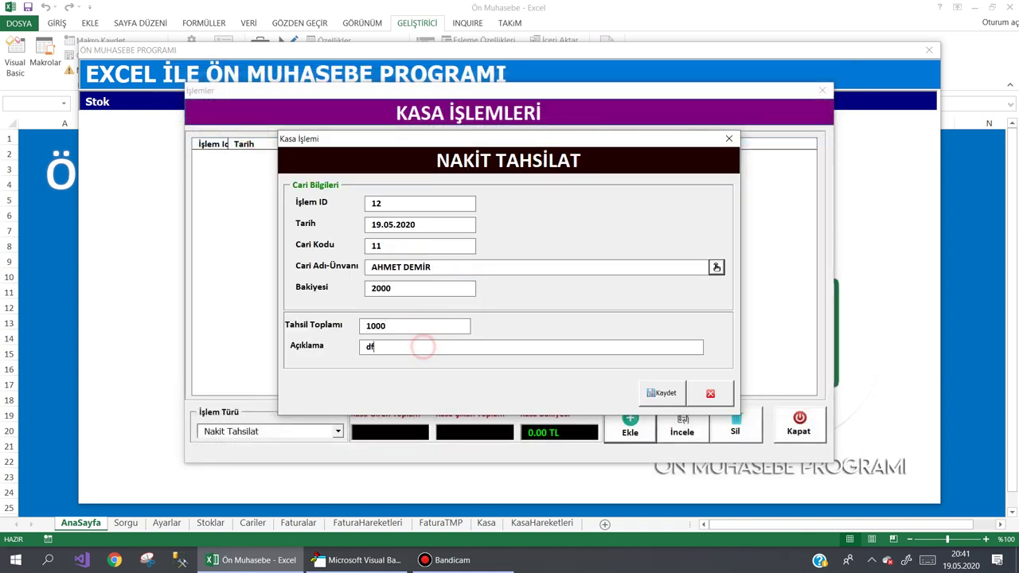
text(gfli)
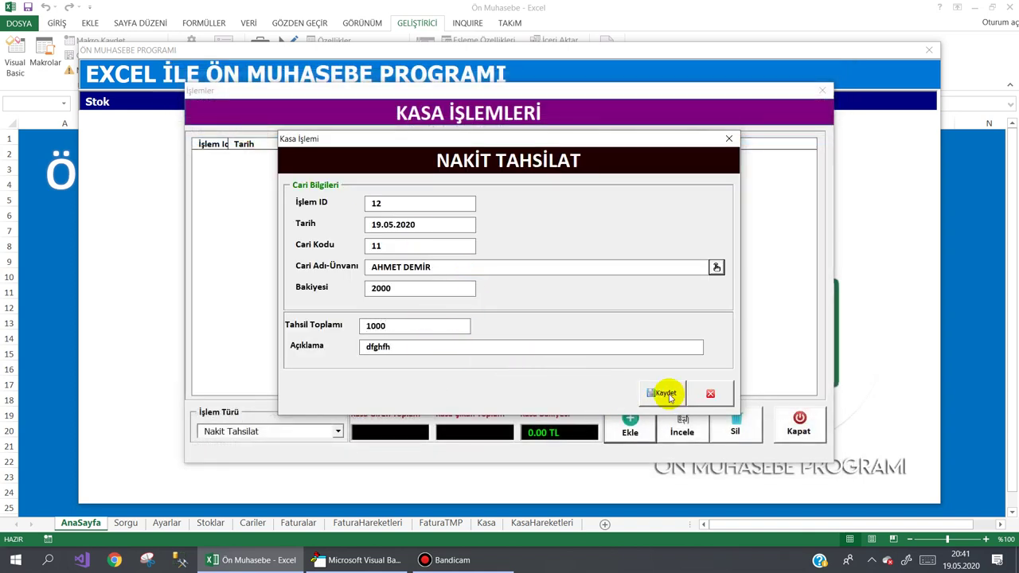
click(662, 393)
click(487, 326)
click(639, 299)
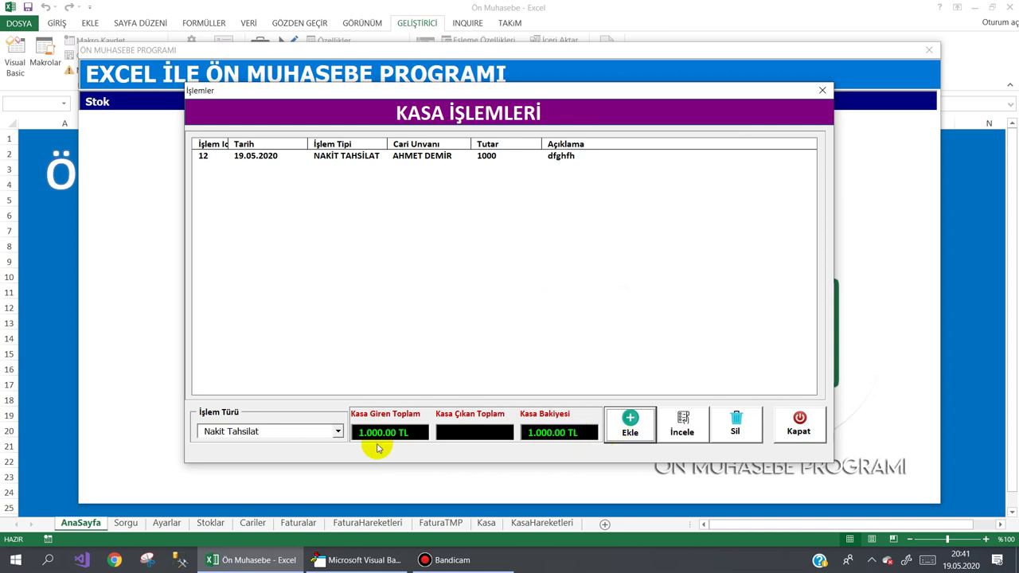
Try starting a Nakit Ödeme entry, then cancel it without choosing a customer
click(339, 436)
click(291, 455)
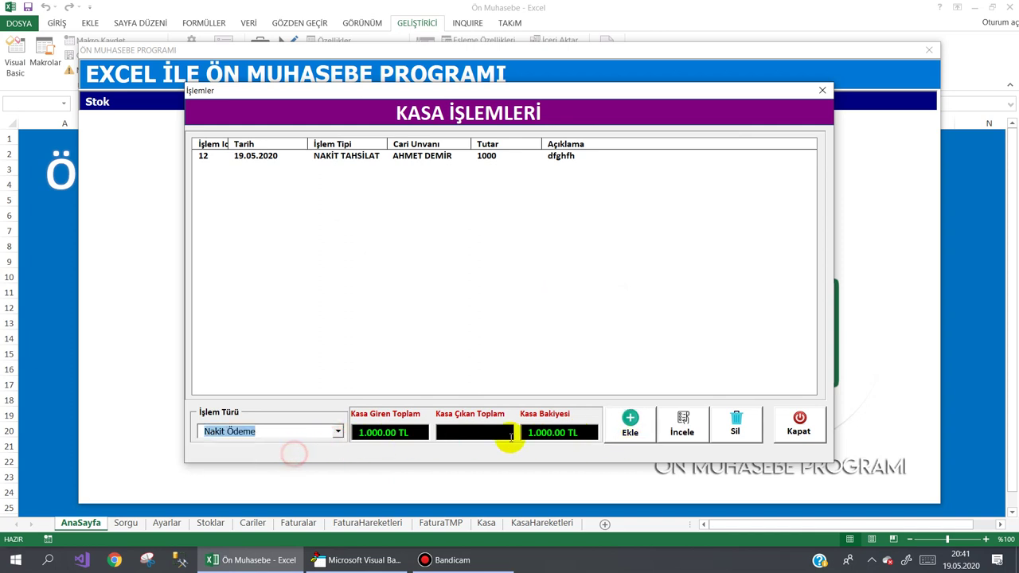
click(629, 429)
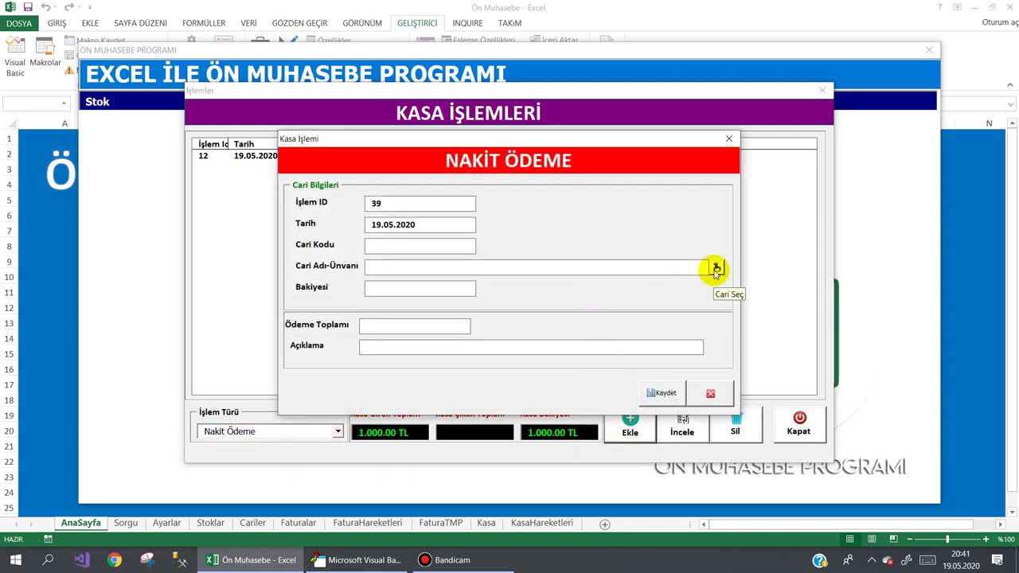
click(711, 394)
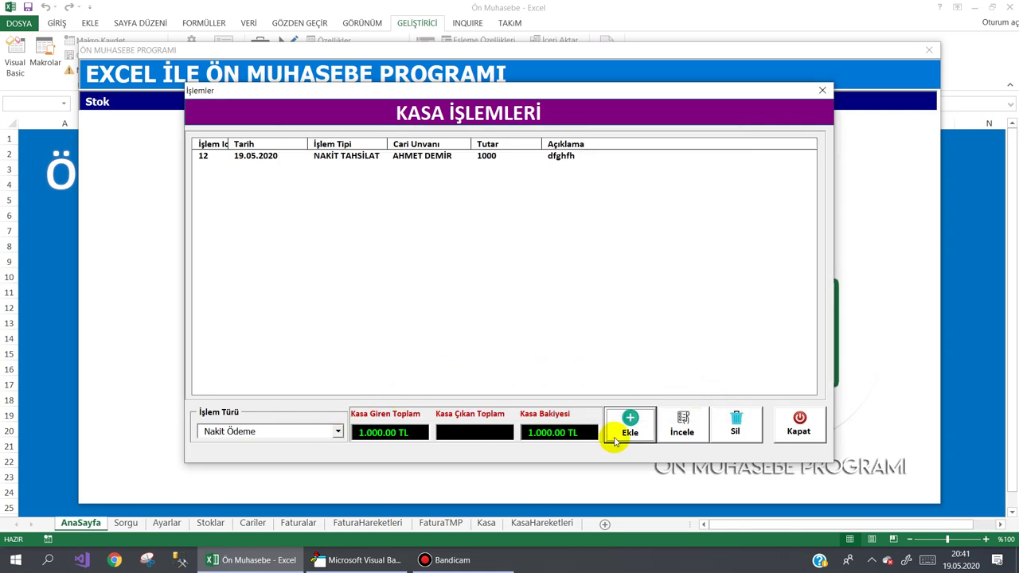
click(615, 443)
click(714, 263)
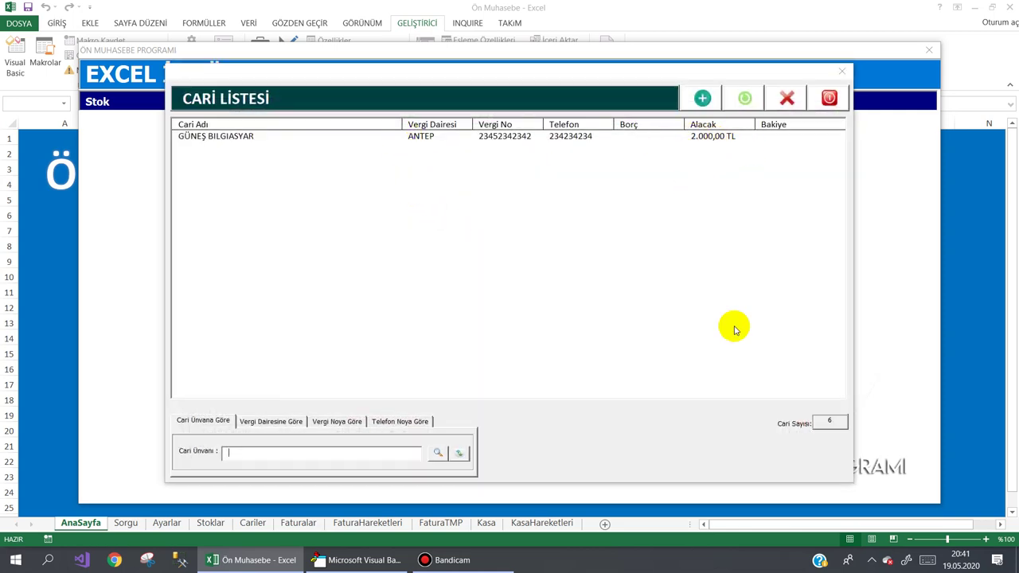
click(841, 72)
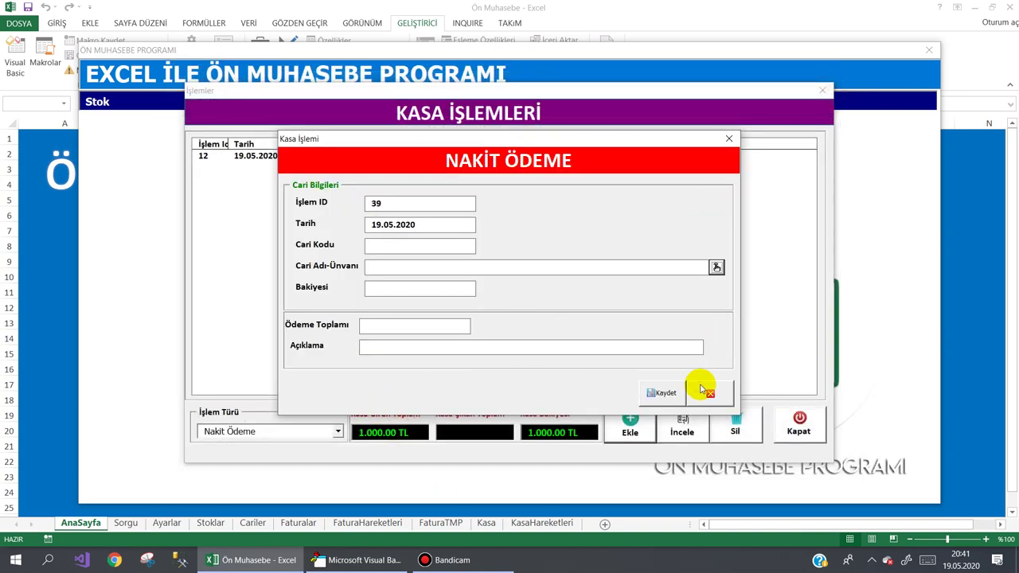
click(705, 391)
Switch back to Nakit Tahsilat and save a 500 collection from the first customer
click(339, 432)
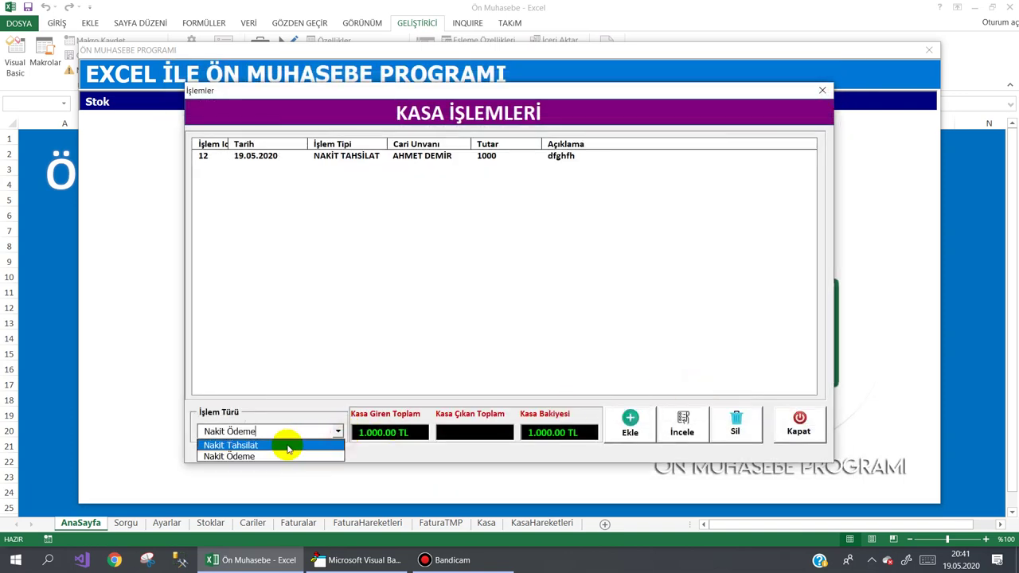
click(288, 446)
click(621, 430)
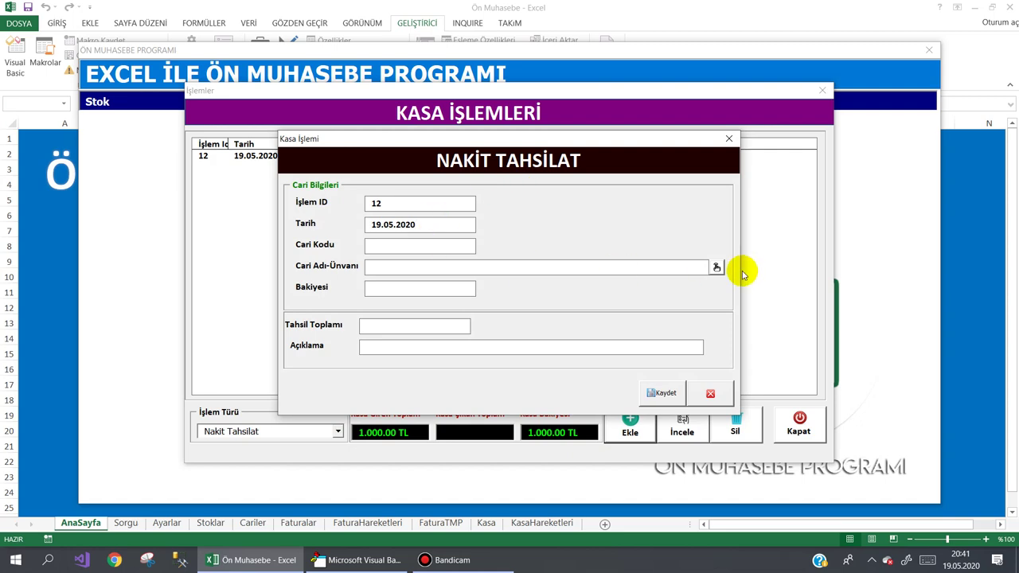
click(716, 268)
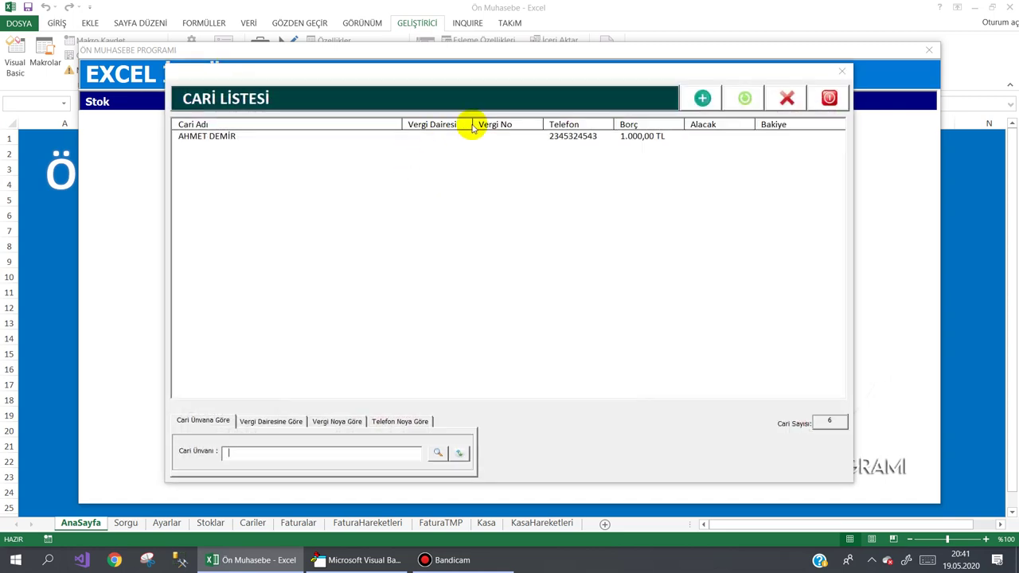
click(622, 137)
double_click(592, 137)
text(500)
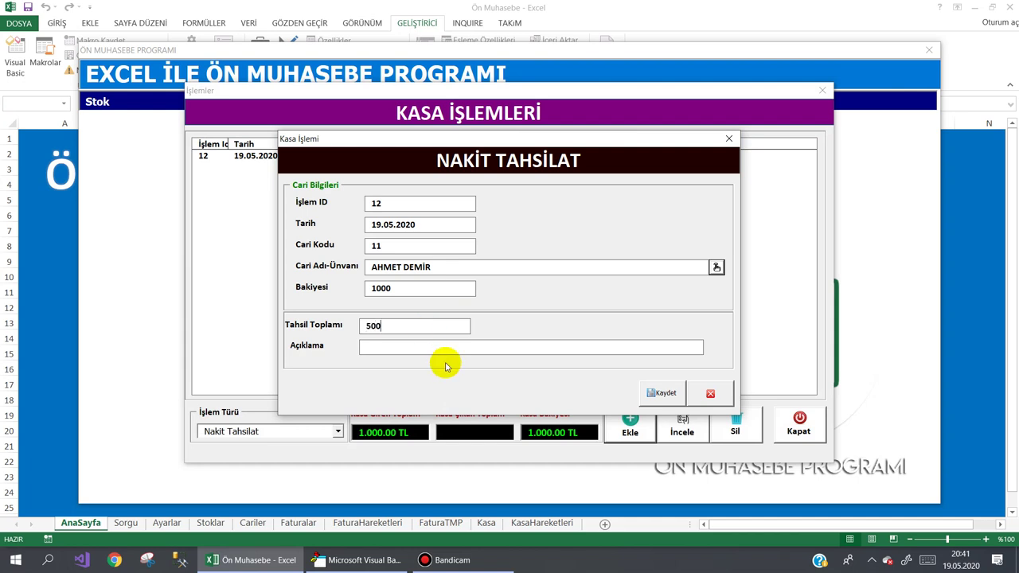
text(fhgj)
click(665, 391)
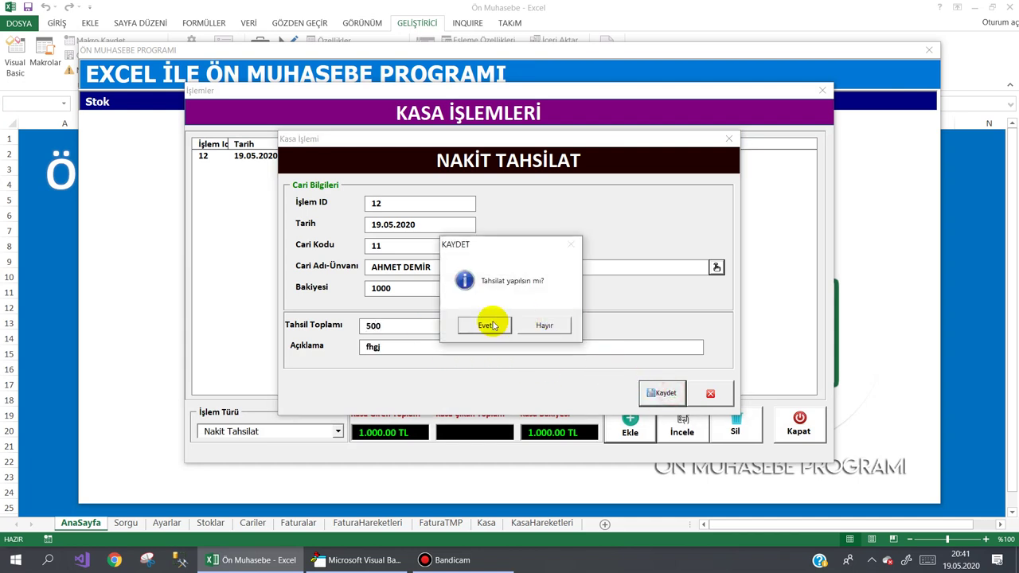
click(491, 322)
click(633, 299)
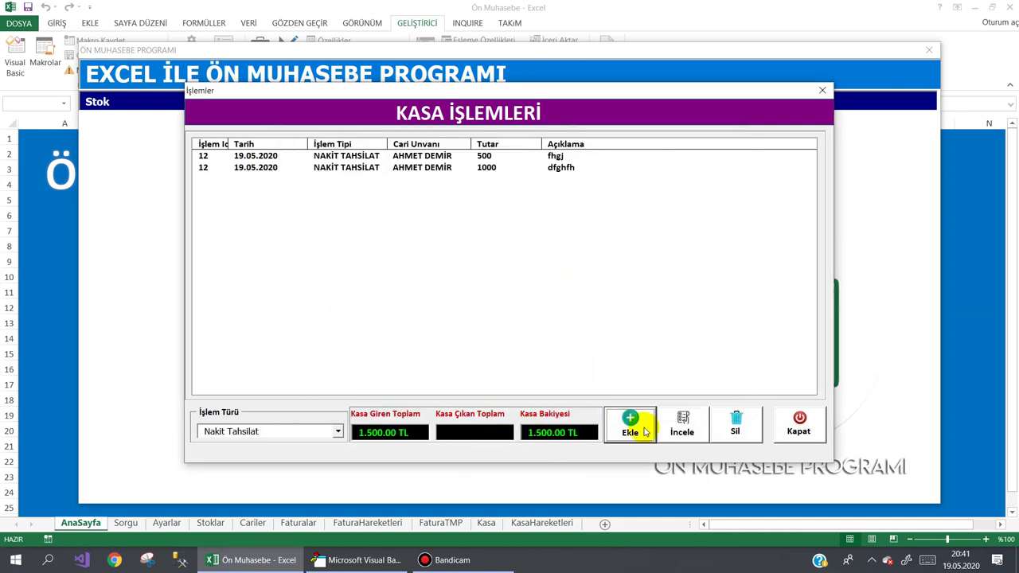
Check the customer list from the main form, then reopen Kasa İşlemleri
click(796, 426)
click(279, 127)
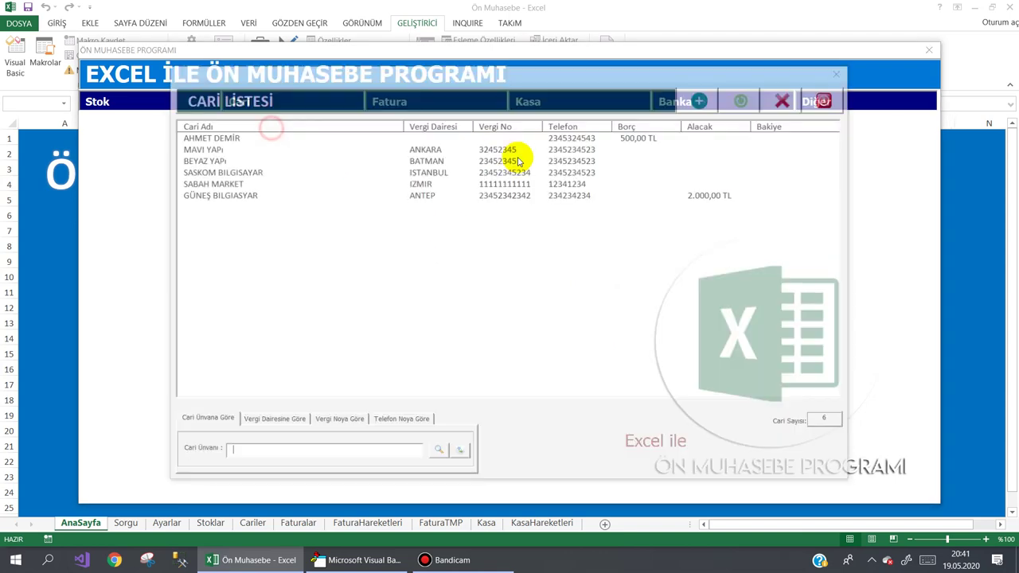
click(635, 141)
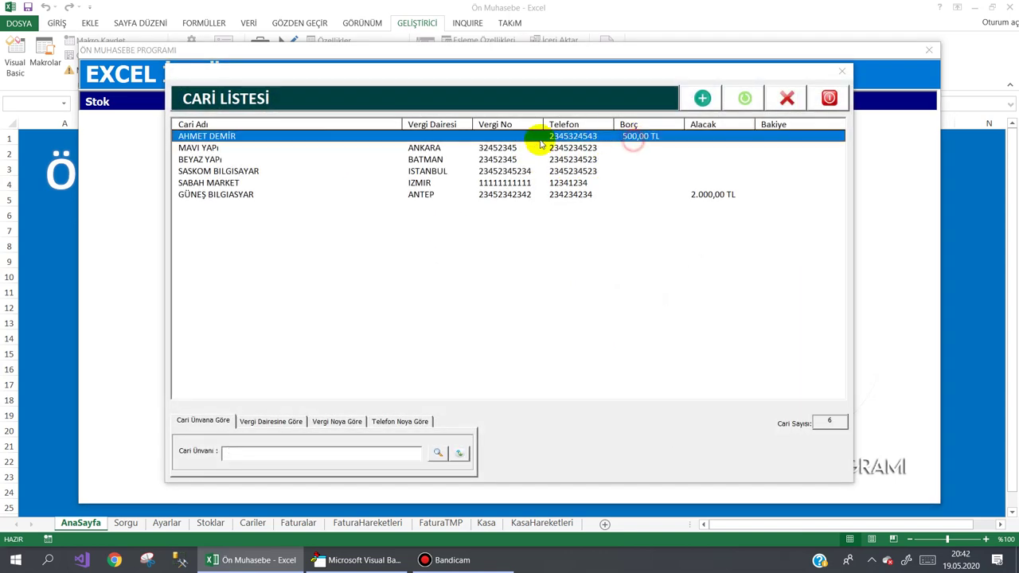
click(828, 97)
mouse_move(535, 100)
click(541, 130)
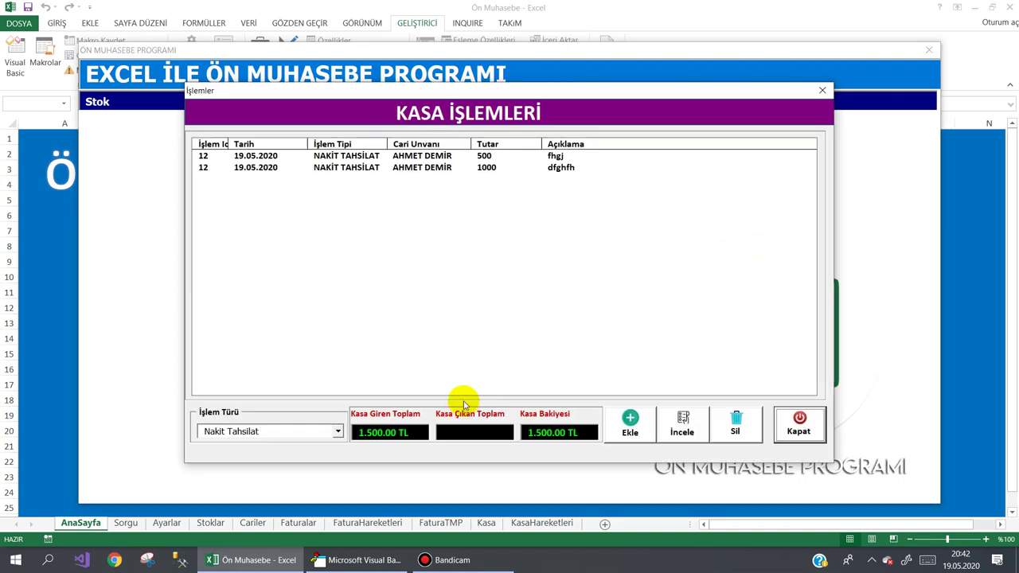
Save a 1250 Nakit Ödeme to GÜNEŞ BILGIASYAR with a note and confirm it
click(319, 430)
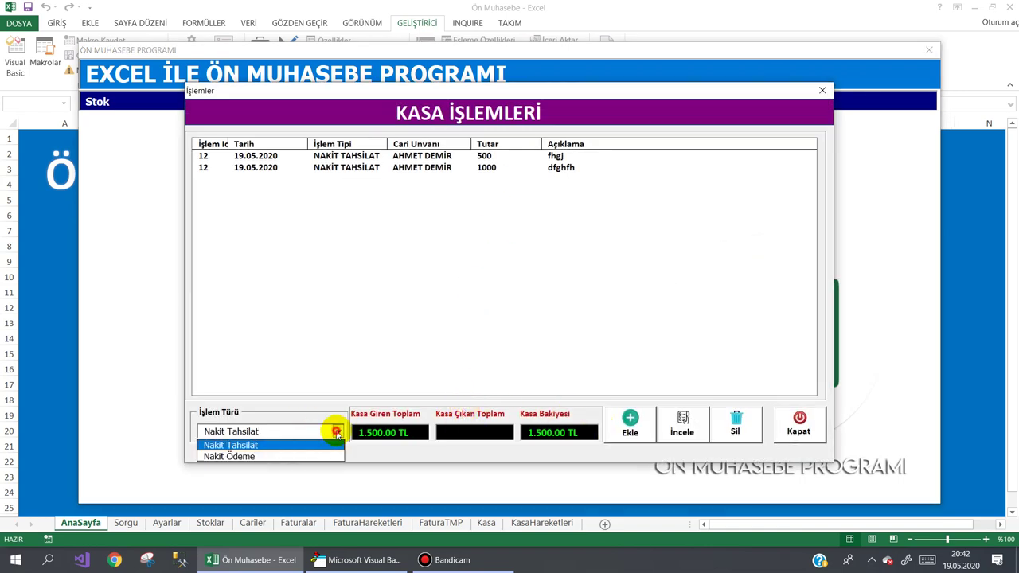
click(298, 460)
click(629, 425)
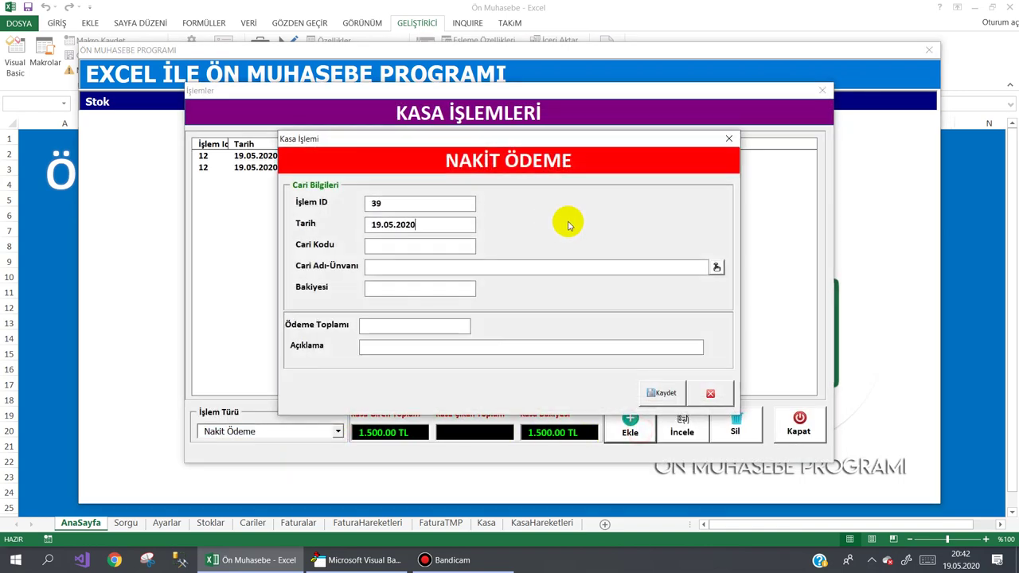
click(717, 269)
double_click(364, 136)
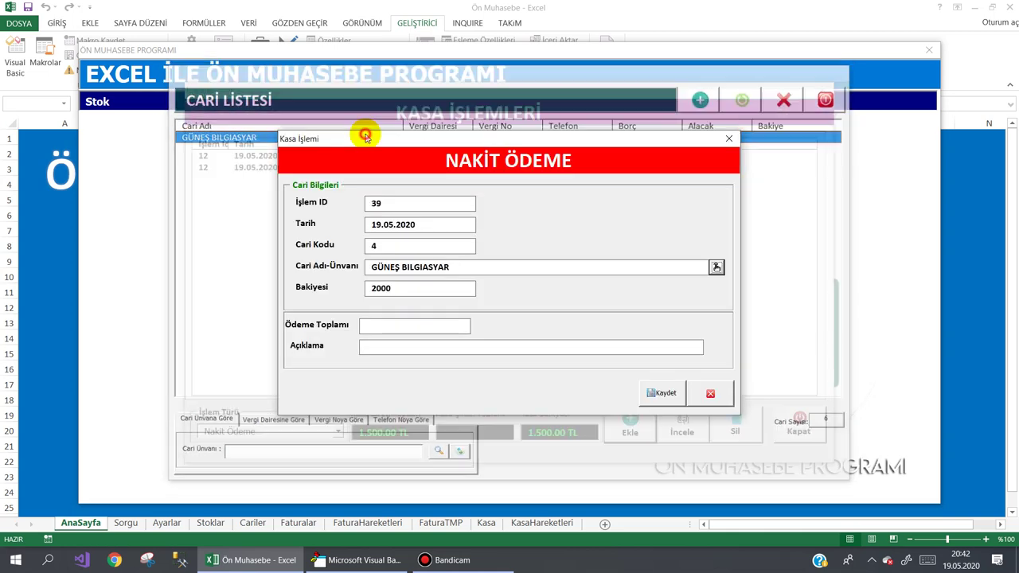
click(396, 329)
text(1250)
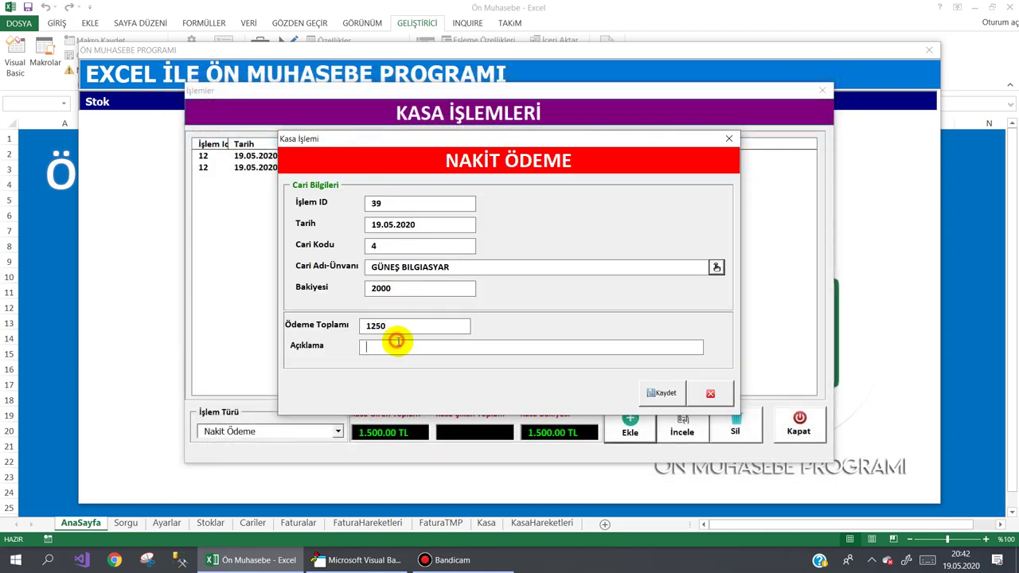
text(fgh)
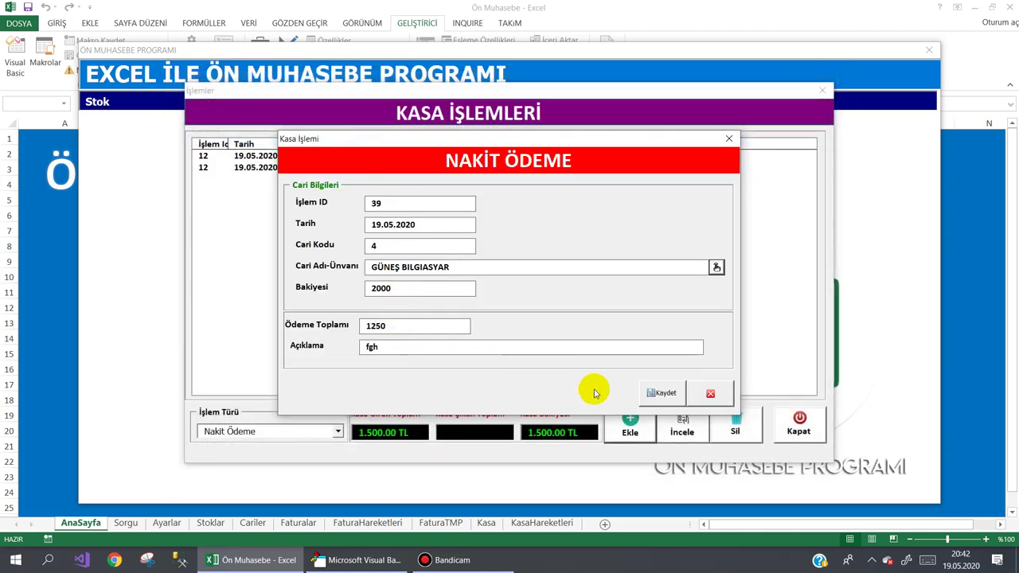
text(jfg)
click(661, 392)
click(487, 322)
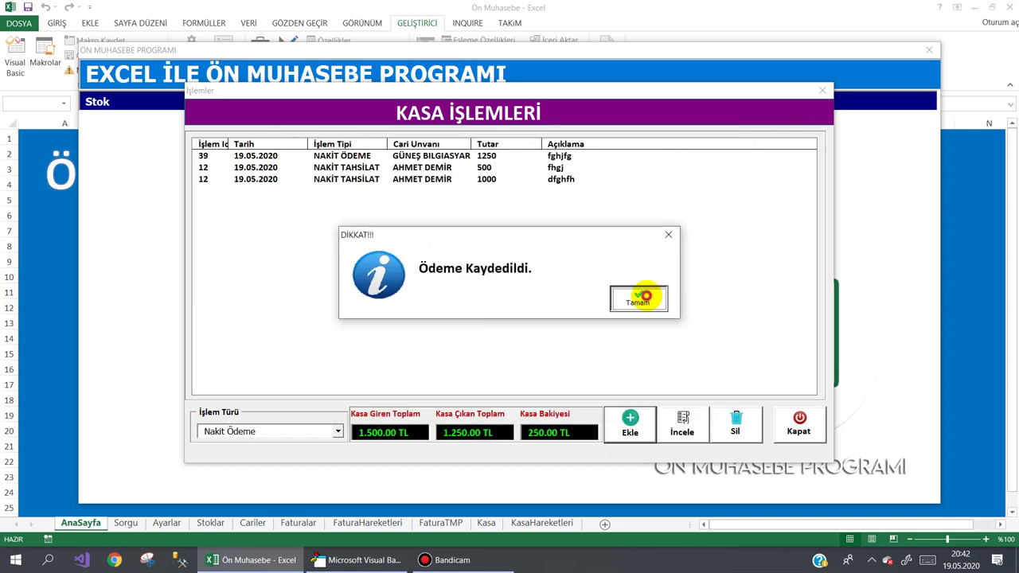
click(642, 298)
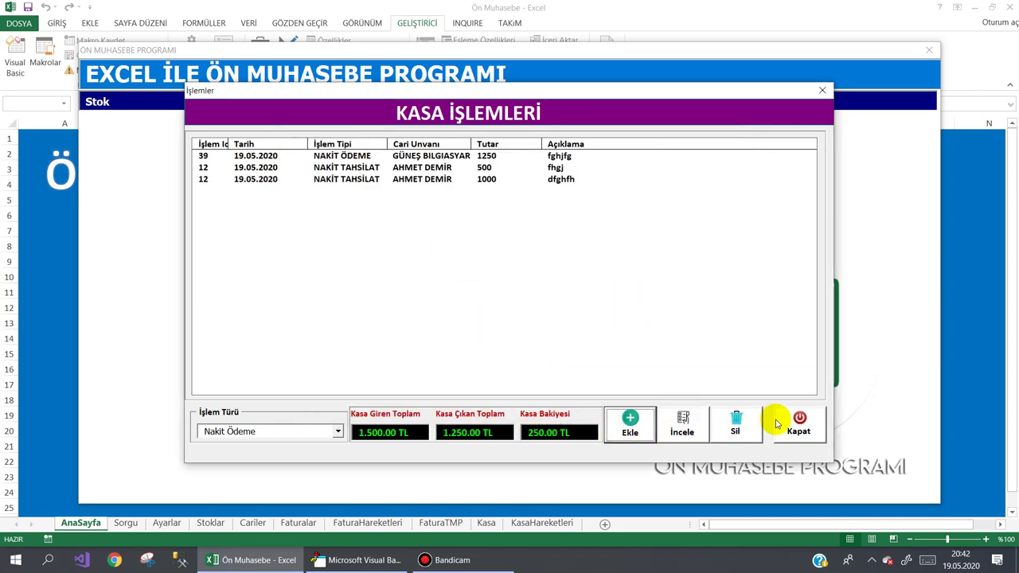
Review the updated balances for GÜNEŞ BILGIASYAR in Cari Listesi
click(800, 420)
click(239, 101)
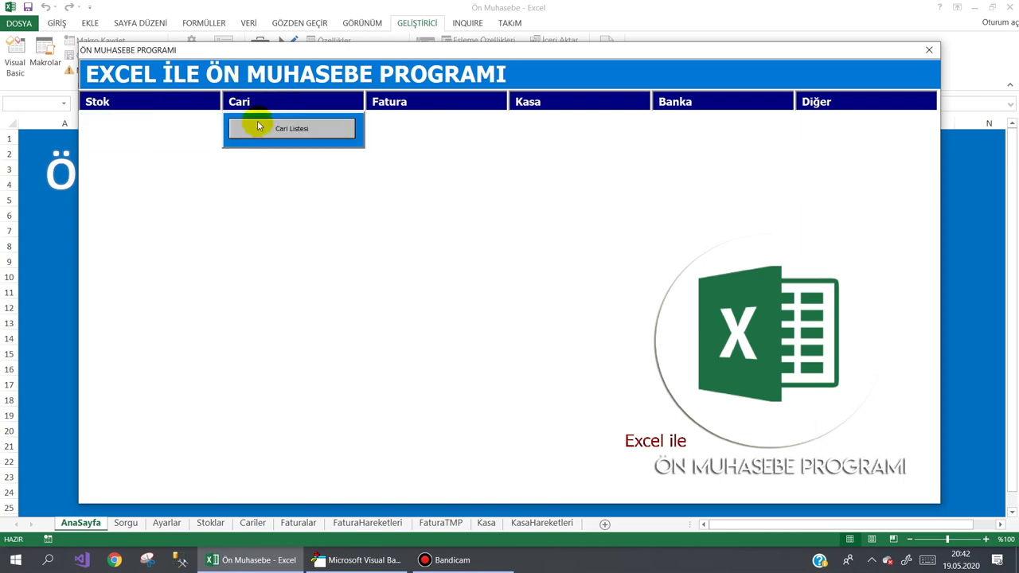
click(258, 125)
click(693, 196)
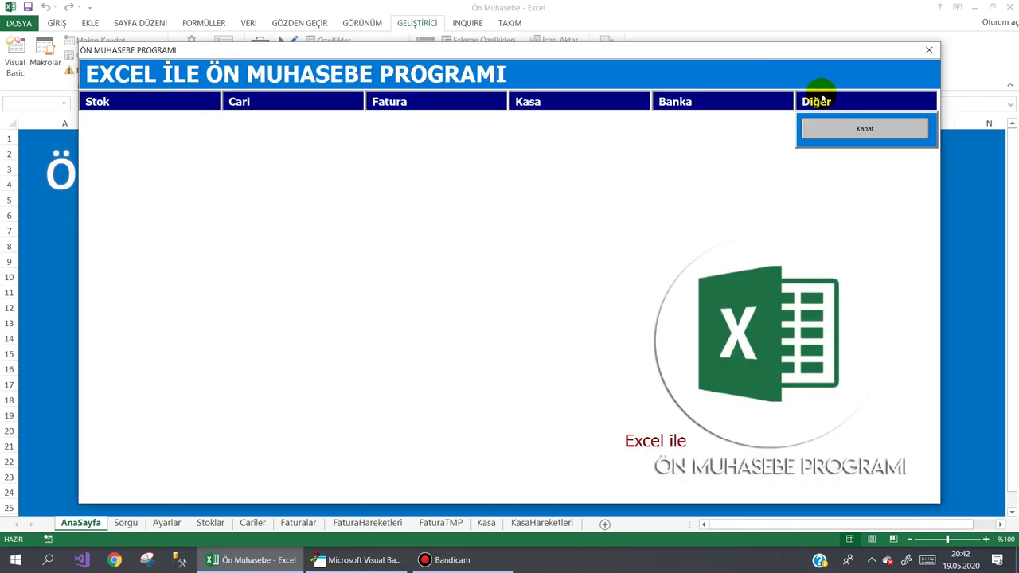
mouse_move(263, 102)
click(256, 128)
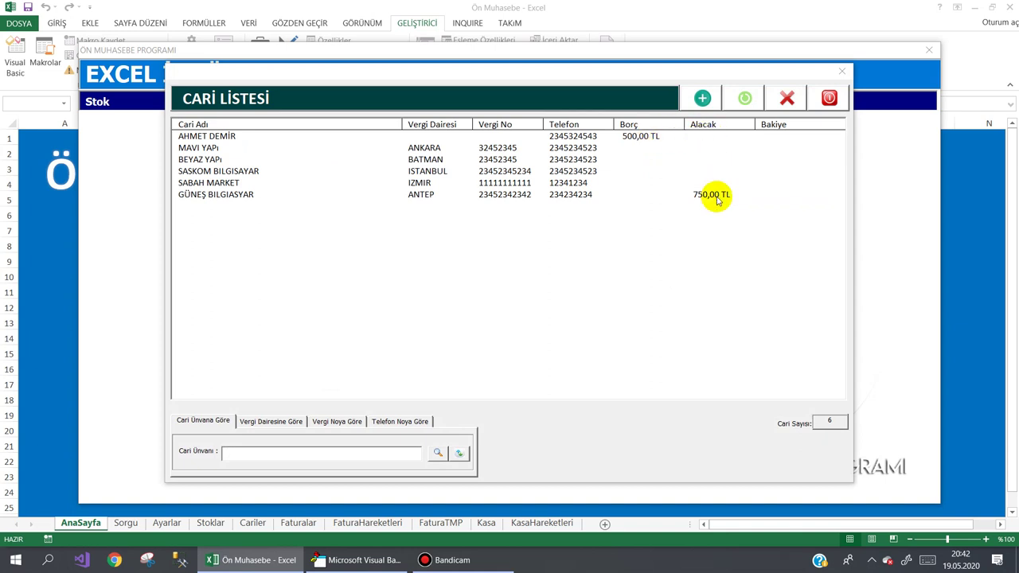
click(829, 97)
Close the accounting program via Diğer > Kapat and view the Cariler sheet
mouse_move(836, 102)
click(844, 141)
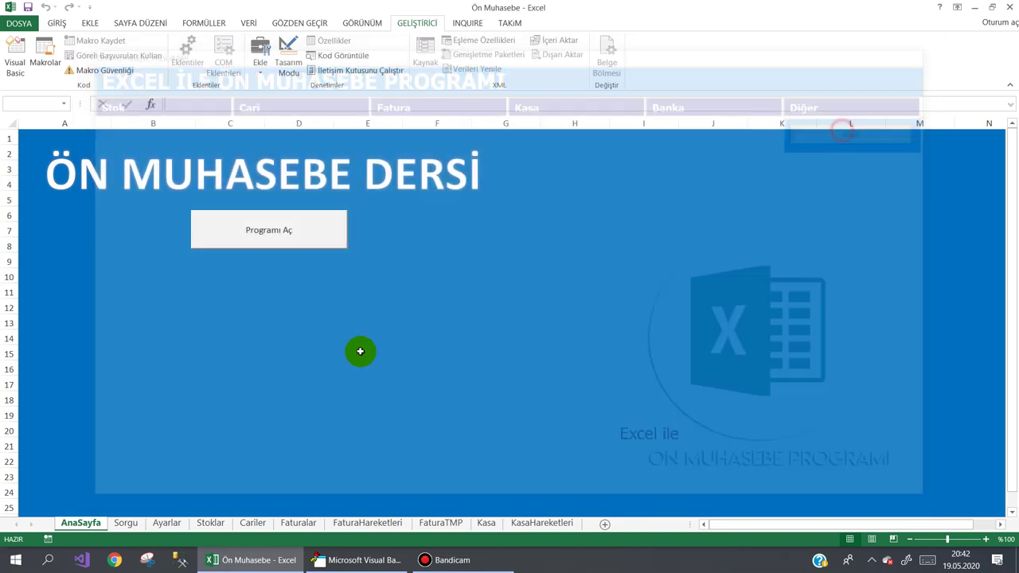
click(255, 519)
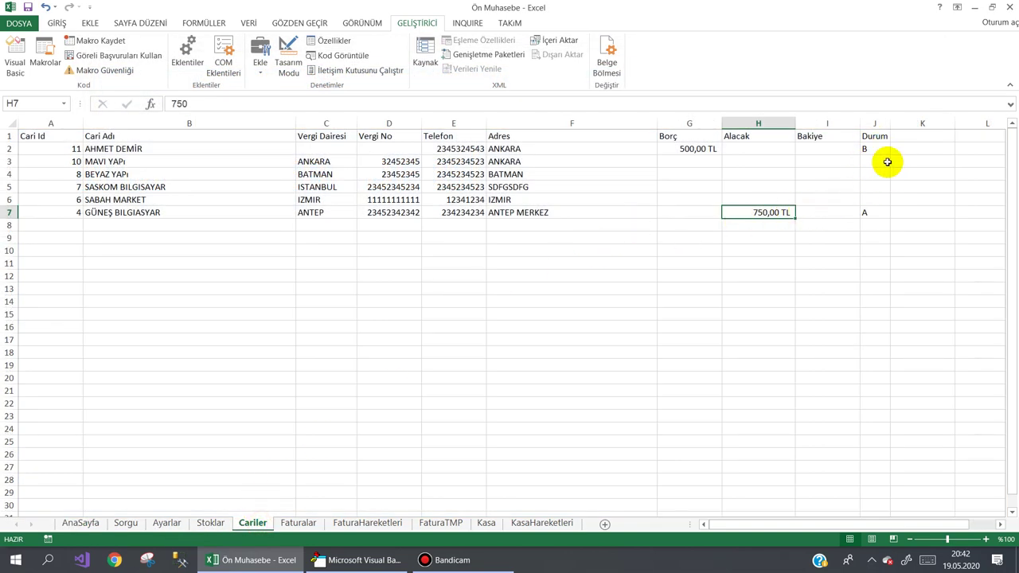
Open the code of frmCariListesi in the VBA editor
click(364, 561)
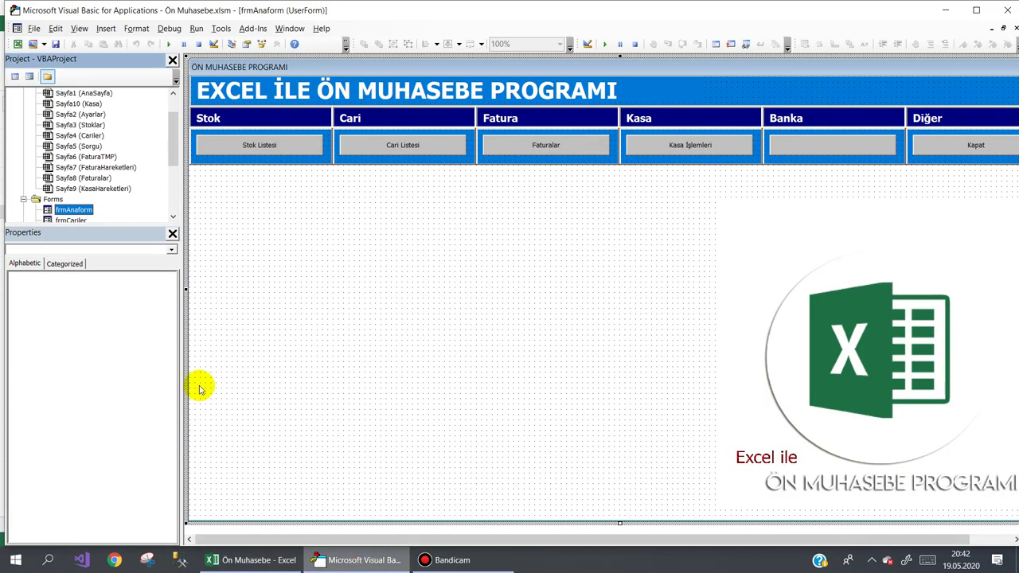
drag(176, 146, 172, 177)
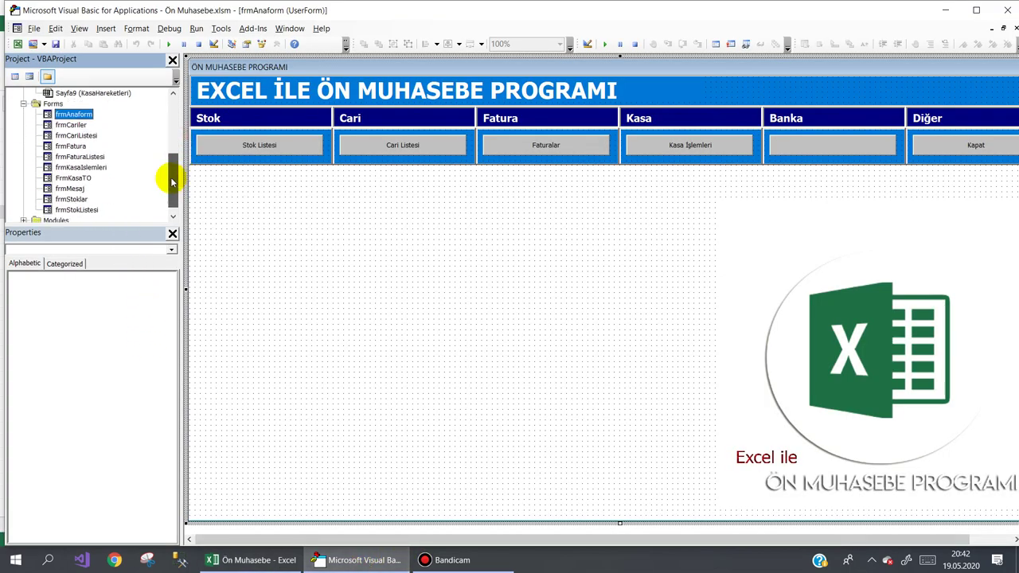
double_click(75, 136)
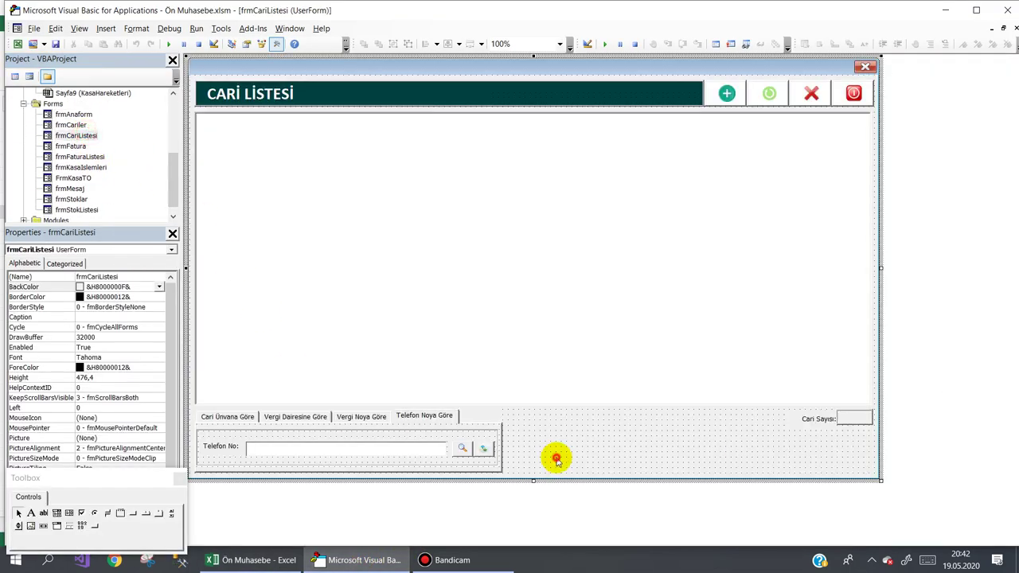
key(F7)
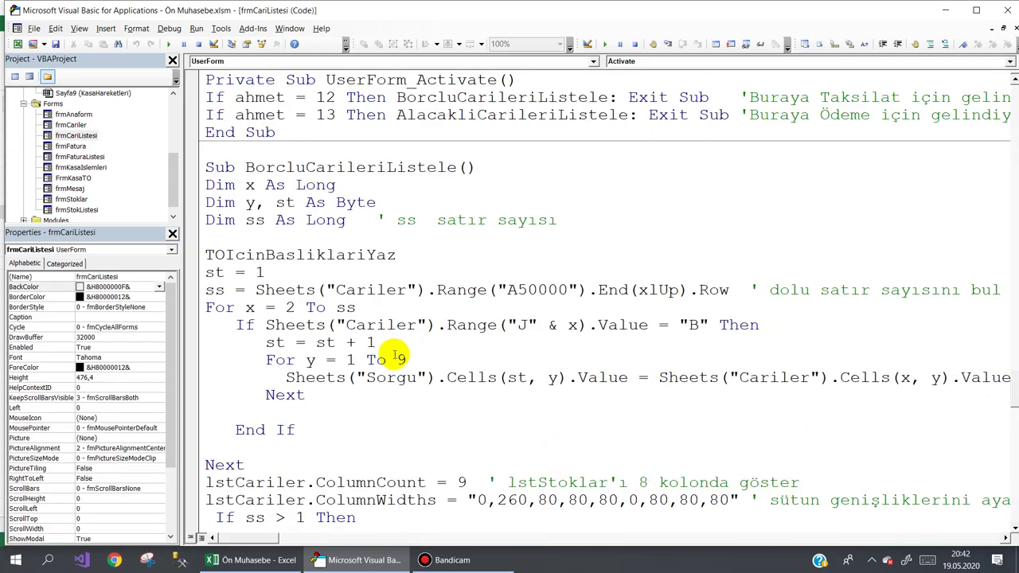
In the debtor-listing Sub, change ColumnCount from 9 to 10 and append a 40 column width
double_click(400, 360)
text(10)
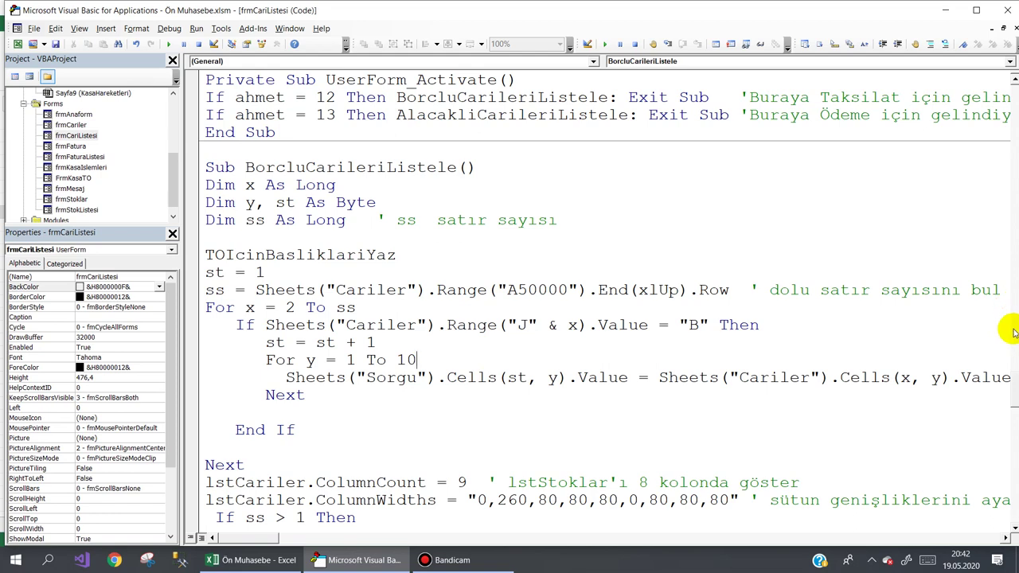
drag(1013, 392, 1015, 410)
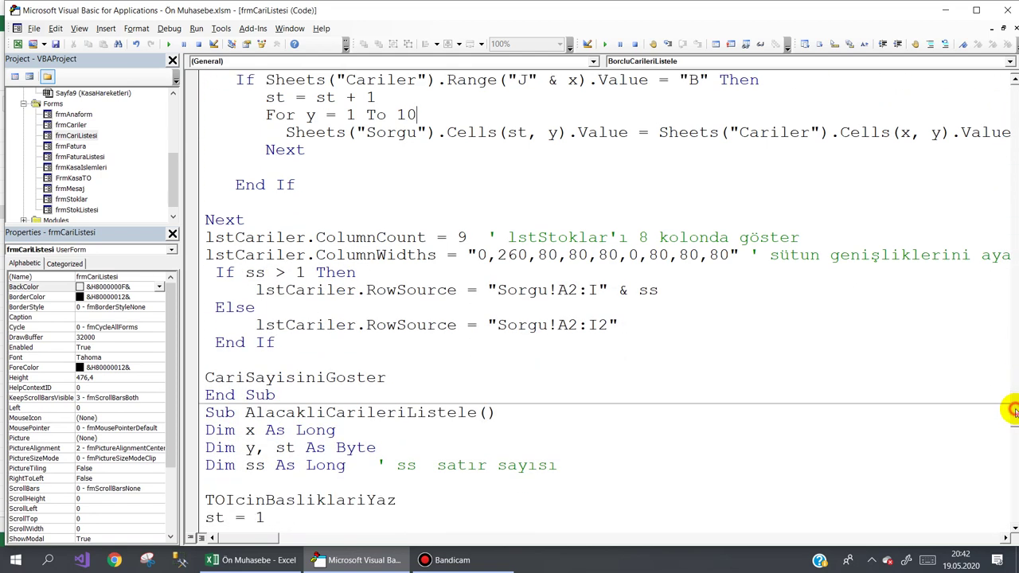
double_click(462, 237)
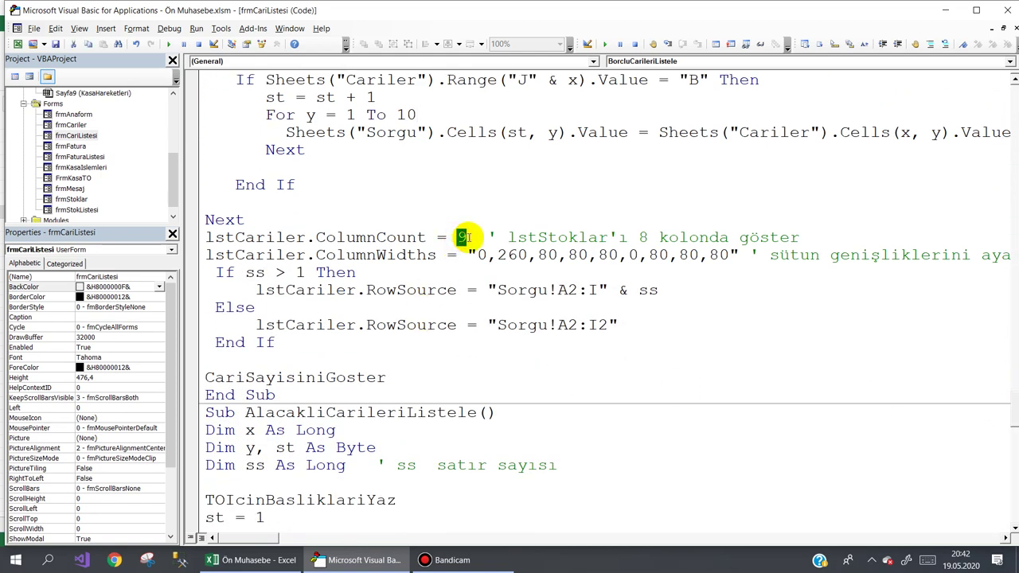
text(10)
click(730, 256)
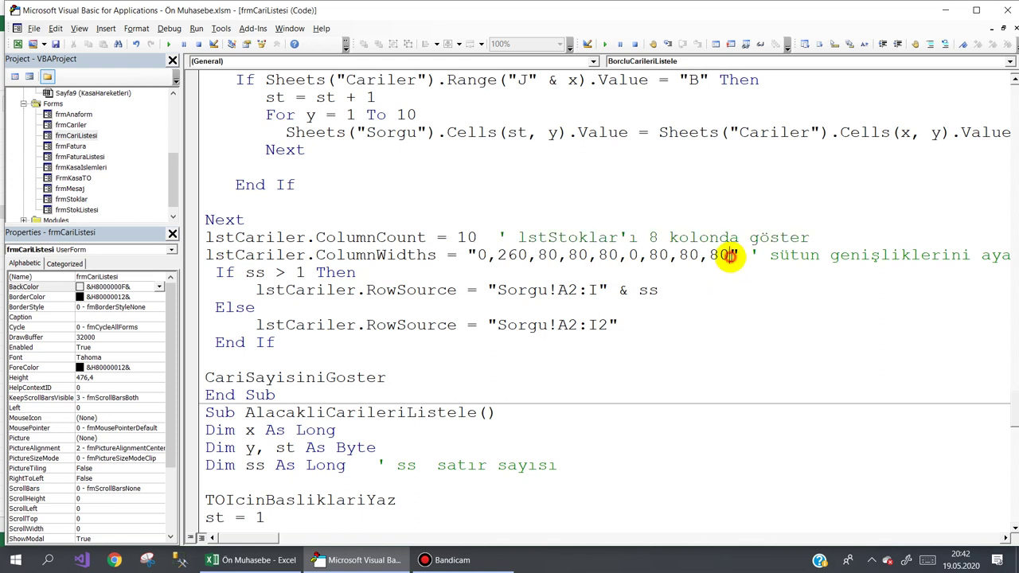
text(,3)
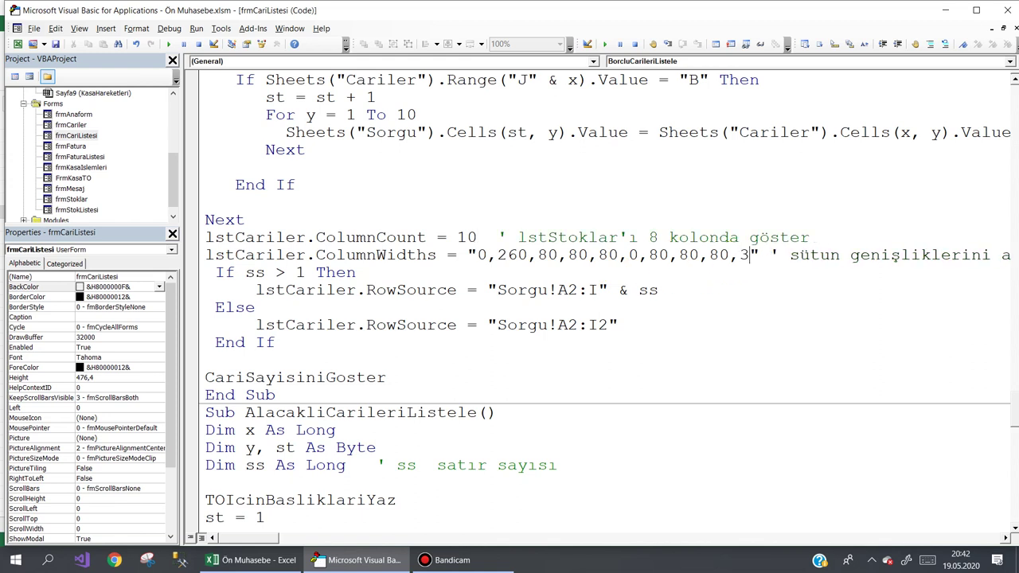
key(BackSpace)
text(40)
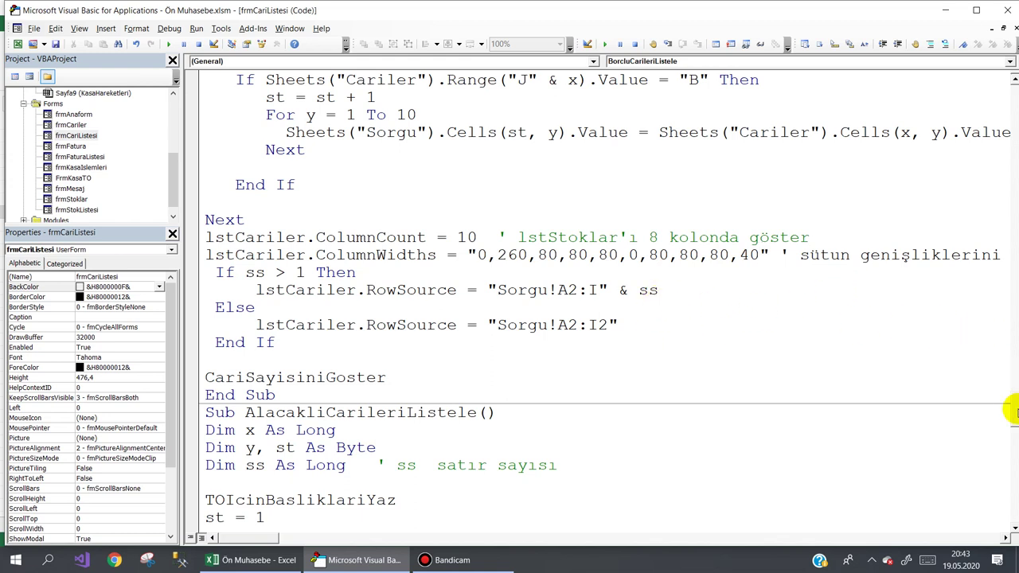
scroll(1012, 412, down, 1)
scroll(1012, 430, down, 4)
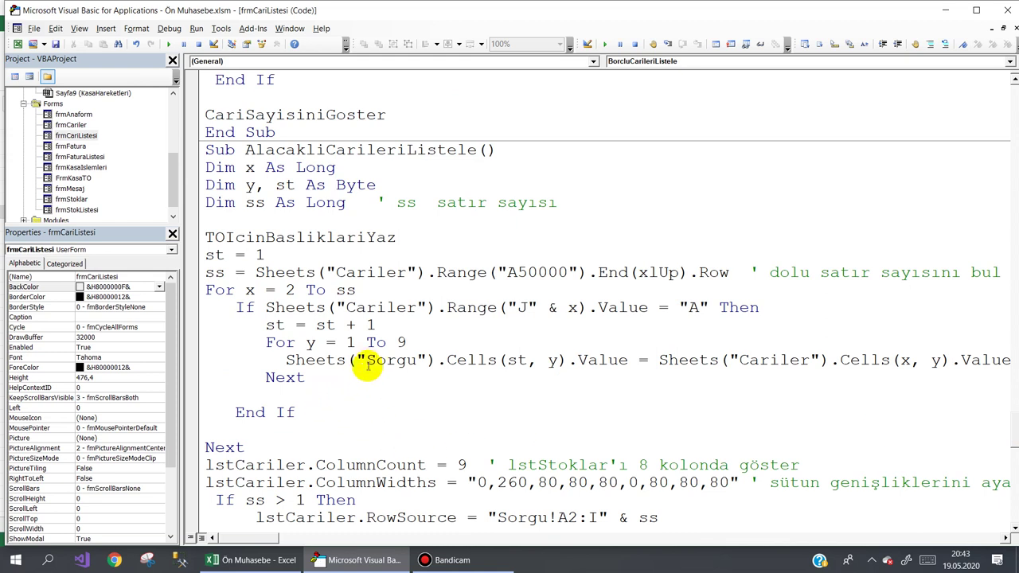
In AlacakliCarileriListele, change the copy loop and ColumnCount to 10 and add width 40
drag(394, 343, 414, 344)
text(0)
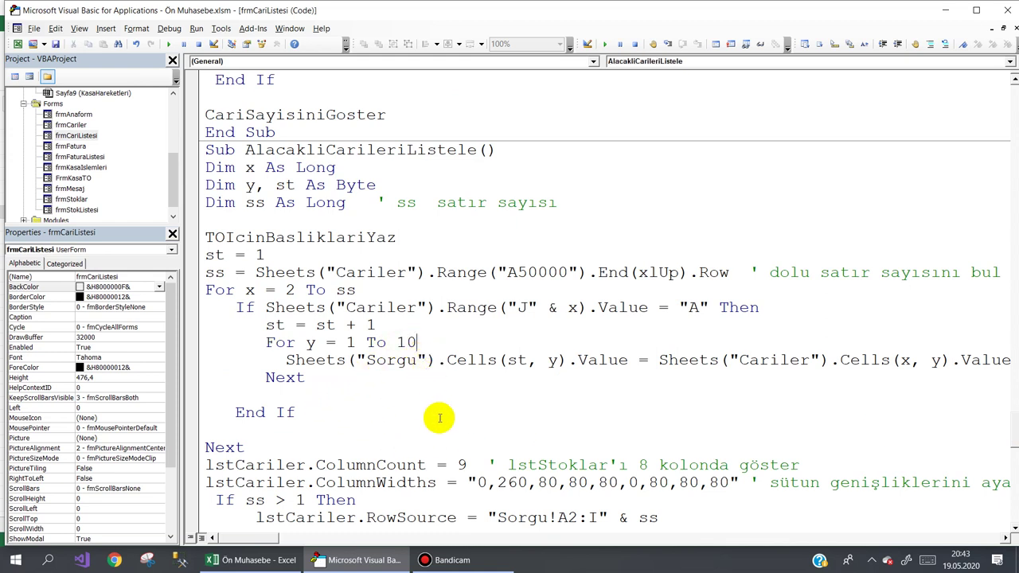
double_click(462, 465)
text(10)
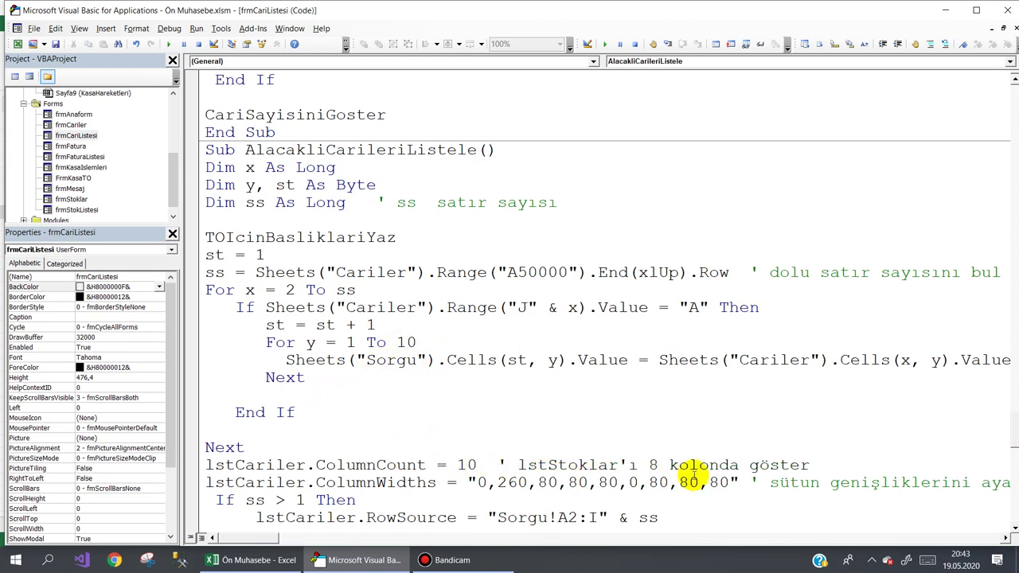
text(3)
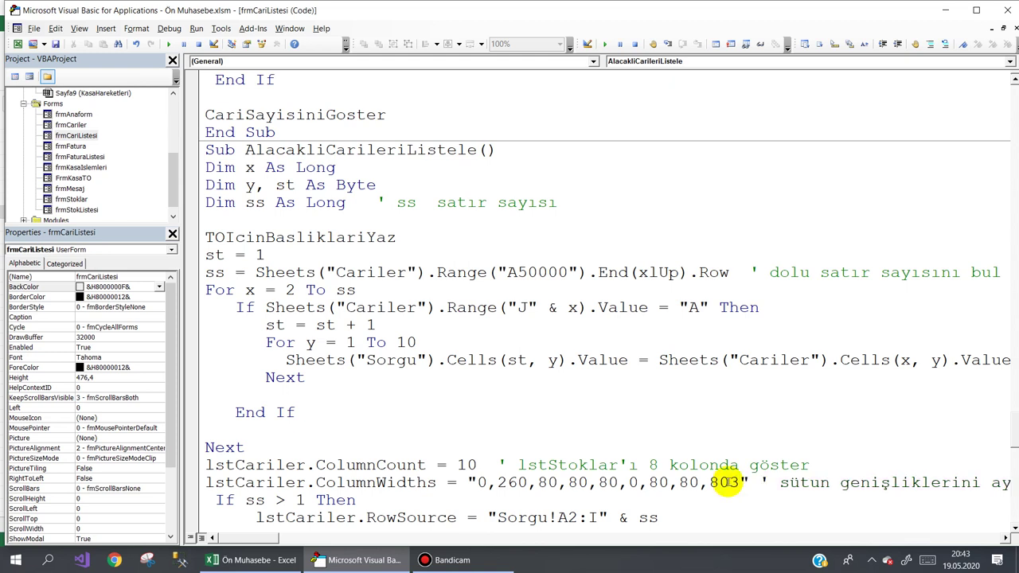
text(40)
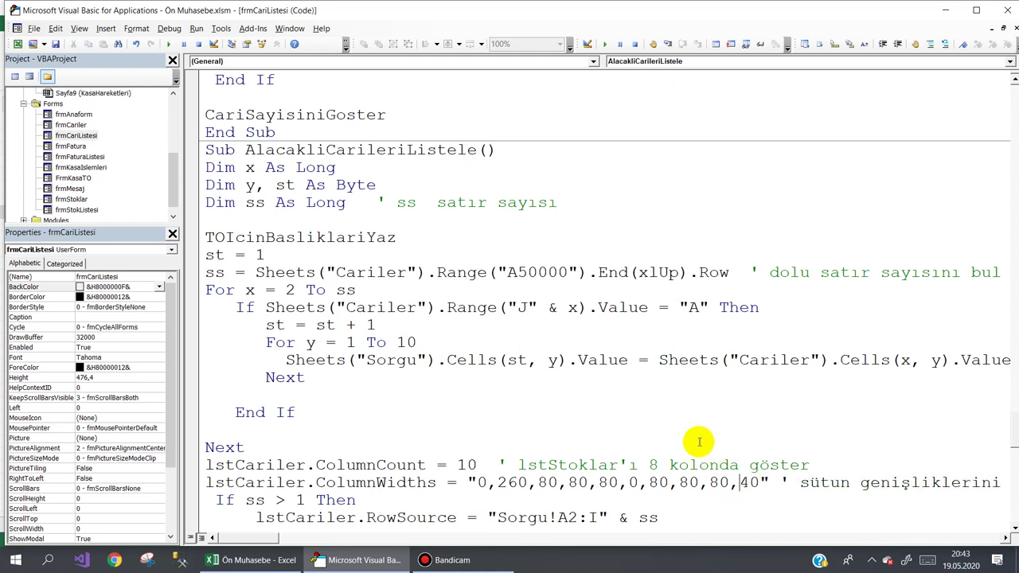
scroll(696, 439, down, 2)
scroll(696, 440, down, 1)
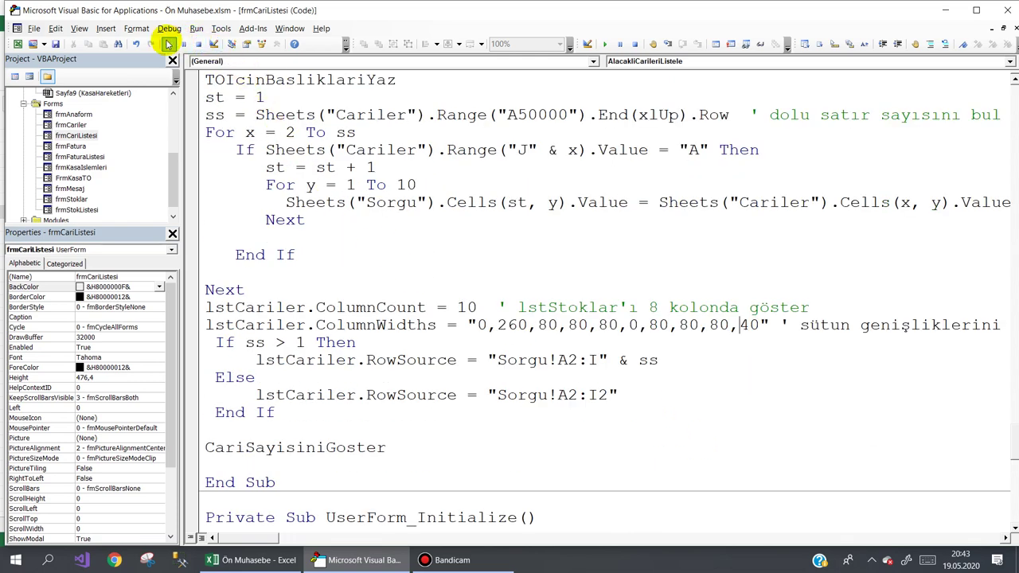
click(168, 44)
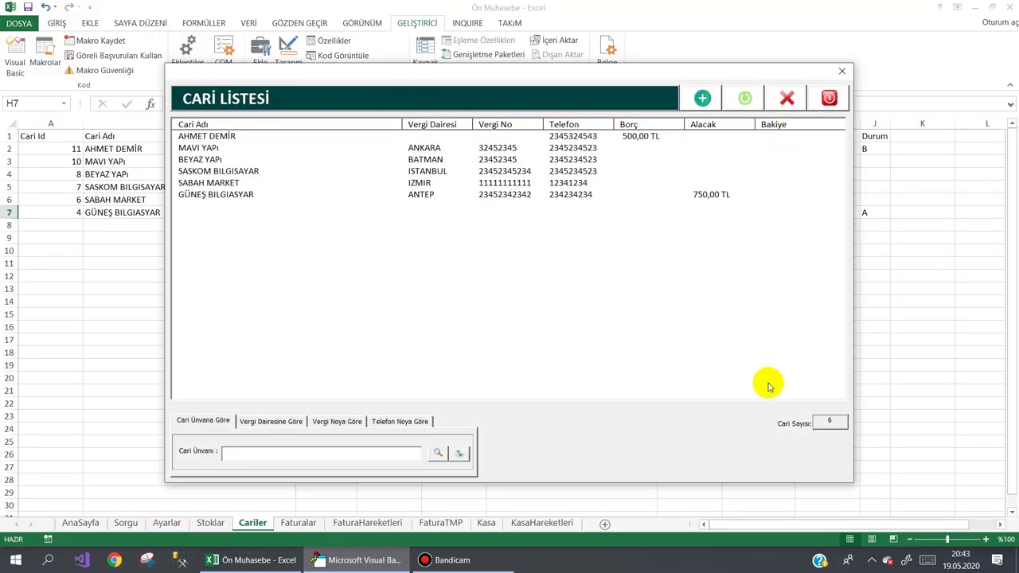
click(836, 110)
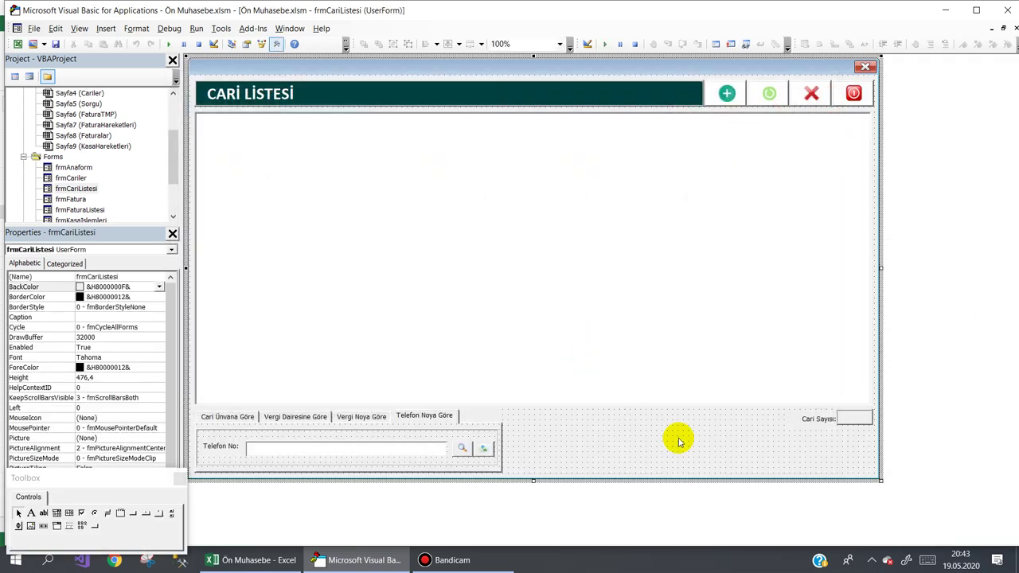
double_click(678, 441)
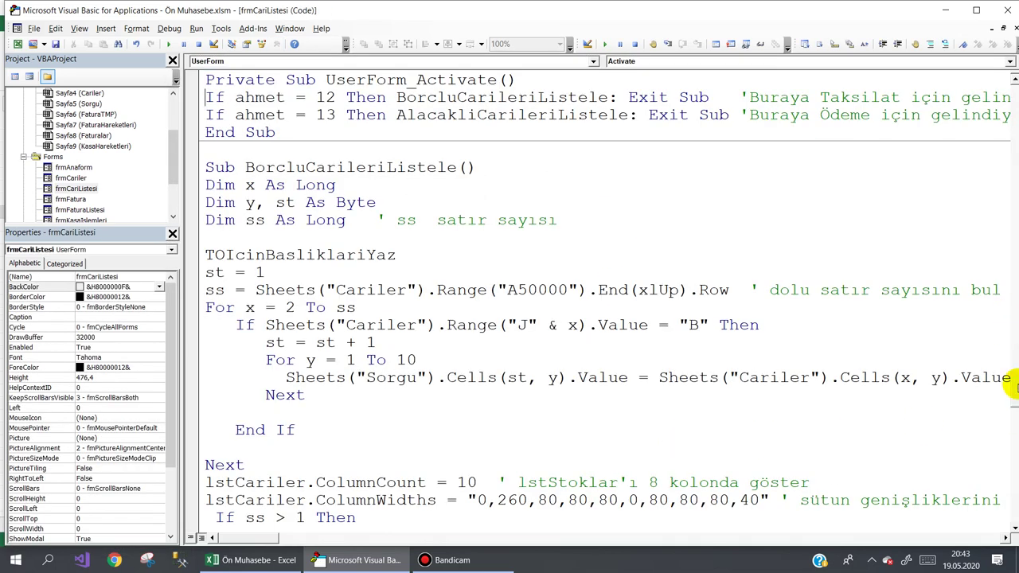
drag(1013, 384, 1011, 413)
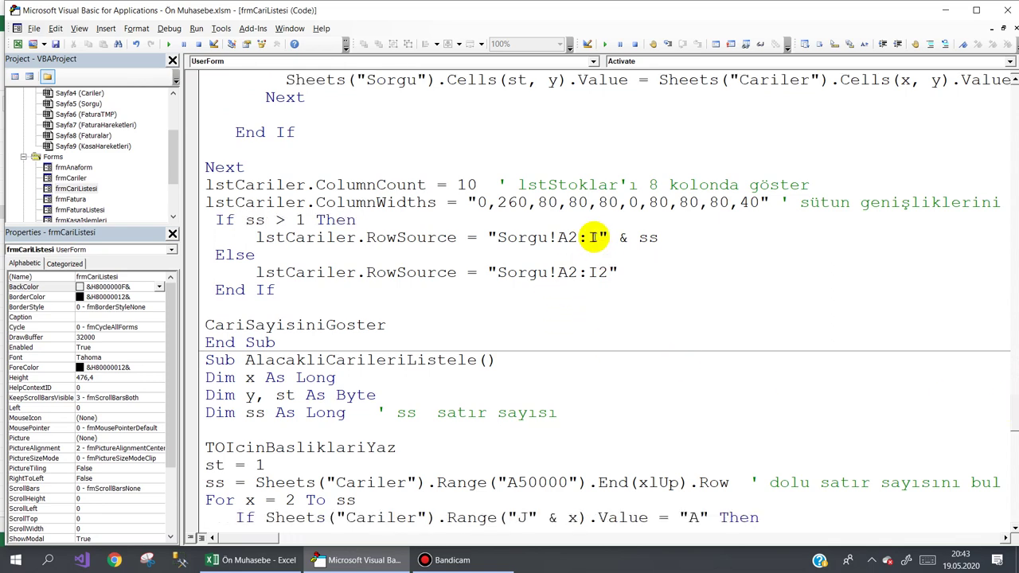
In BorcluCarileriListele, change the Sorgu RowSource range end column from I to J
click(286, 560)
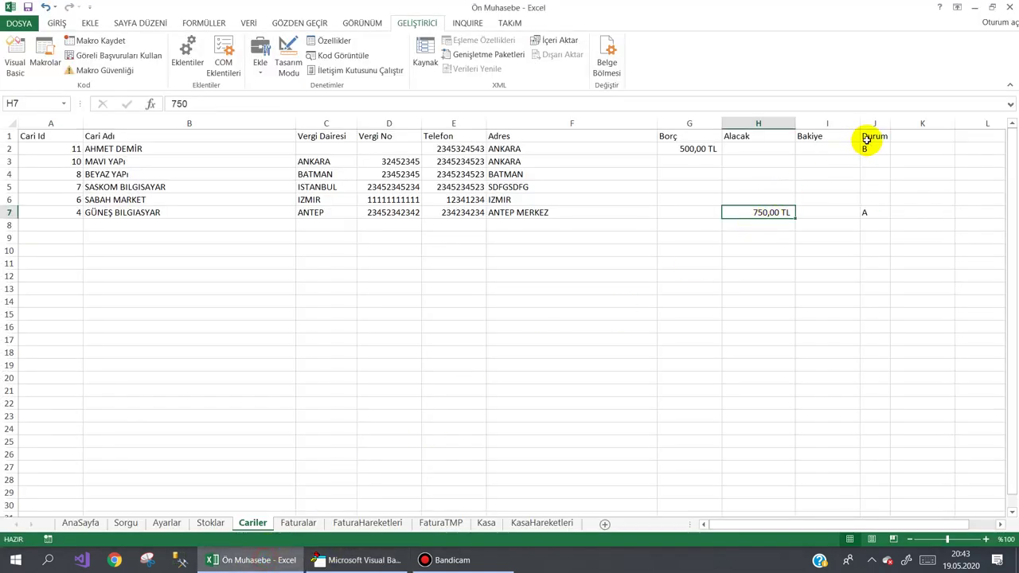
click(334, 561)
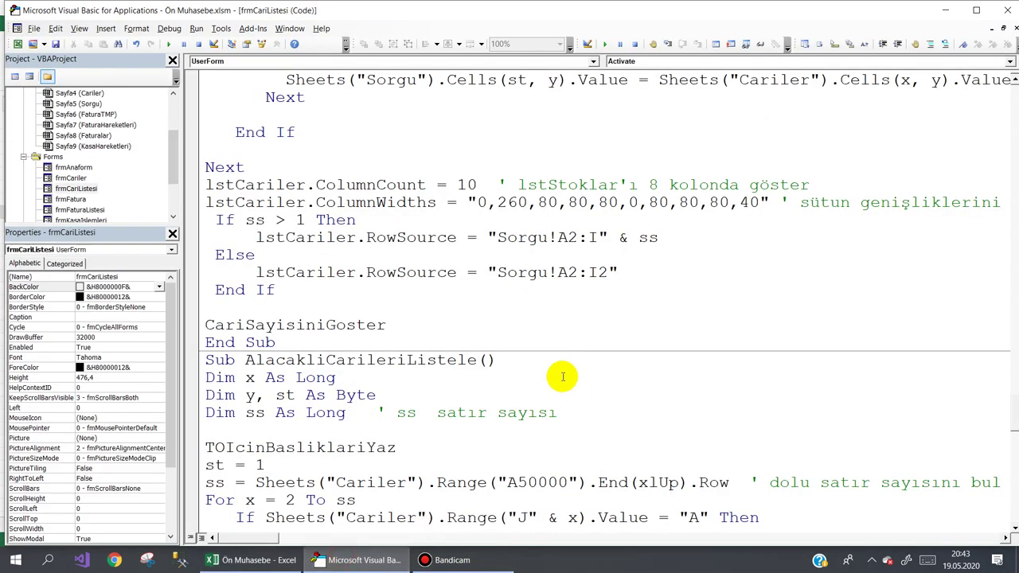
click(594, 241)
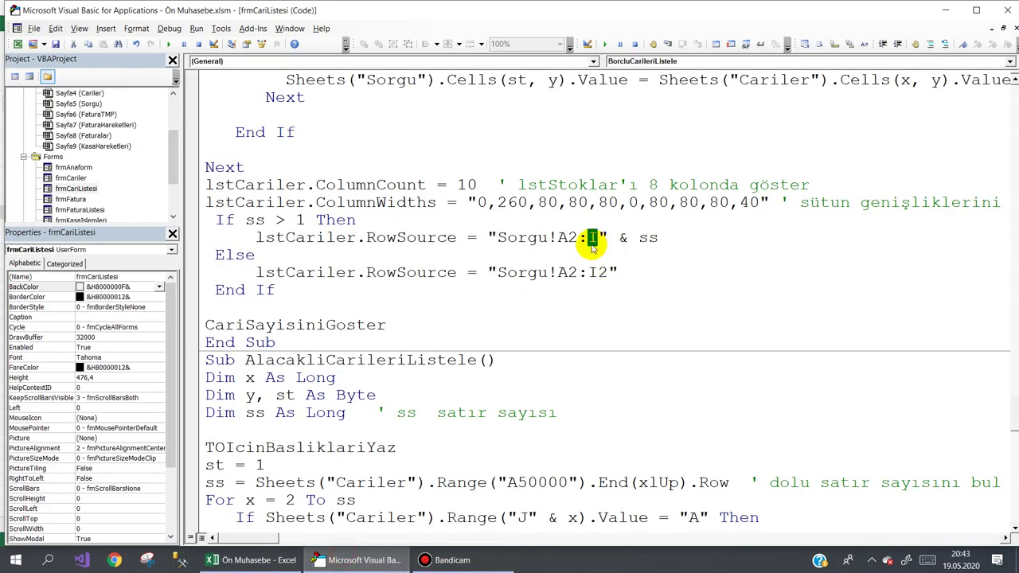
text(J)
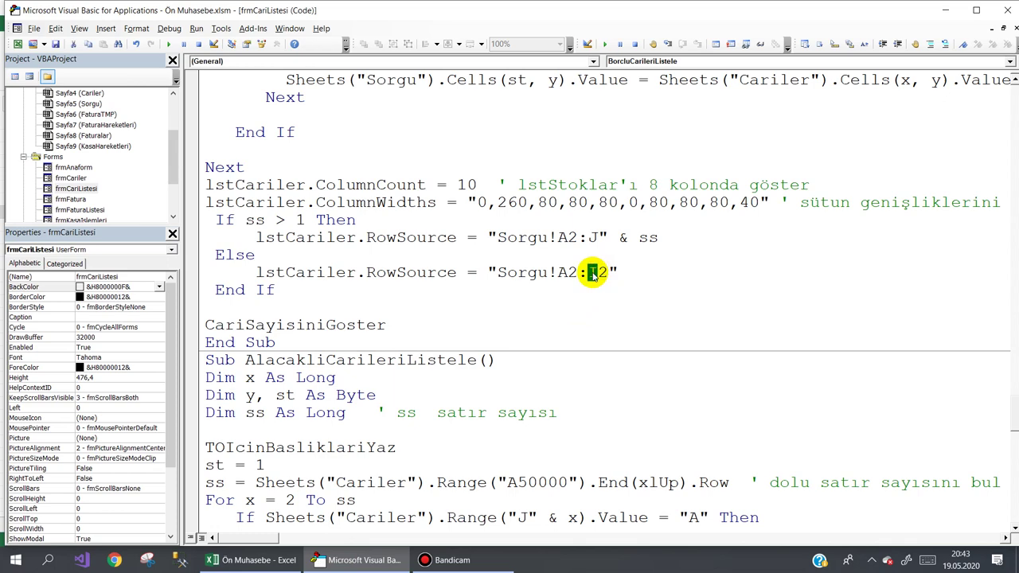
text(J)
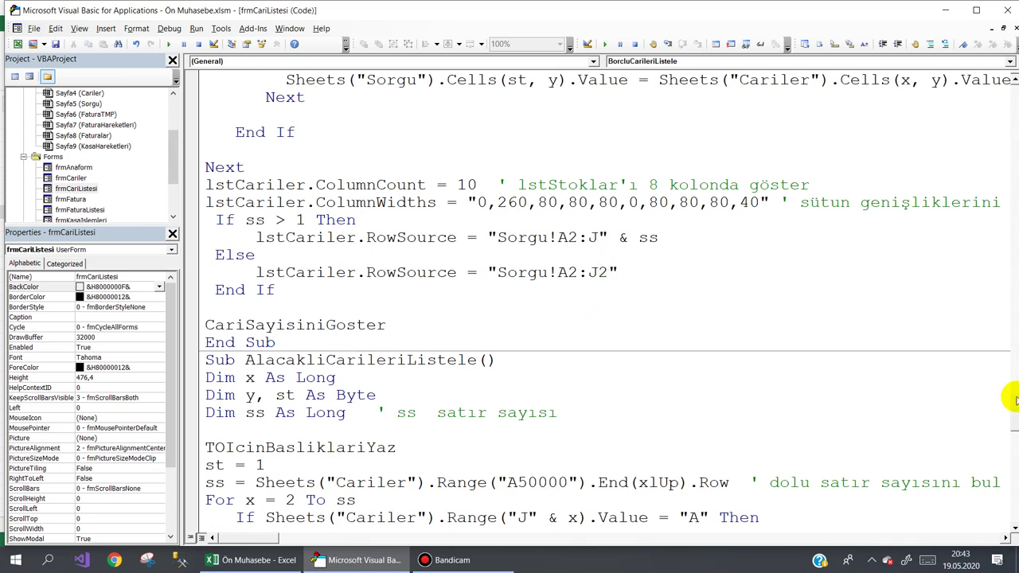
click(1014, 396)
In AlacakliCarileriListele, change the Sorgu range's column I to J
scroll(1013, 396, down, 4)
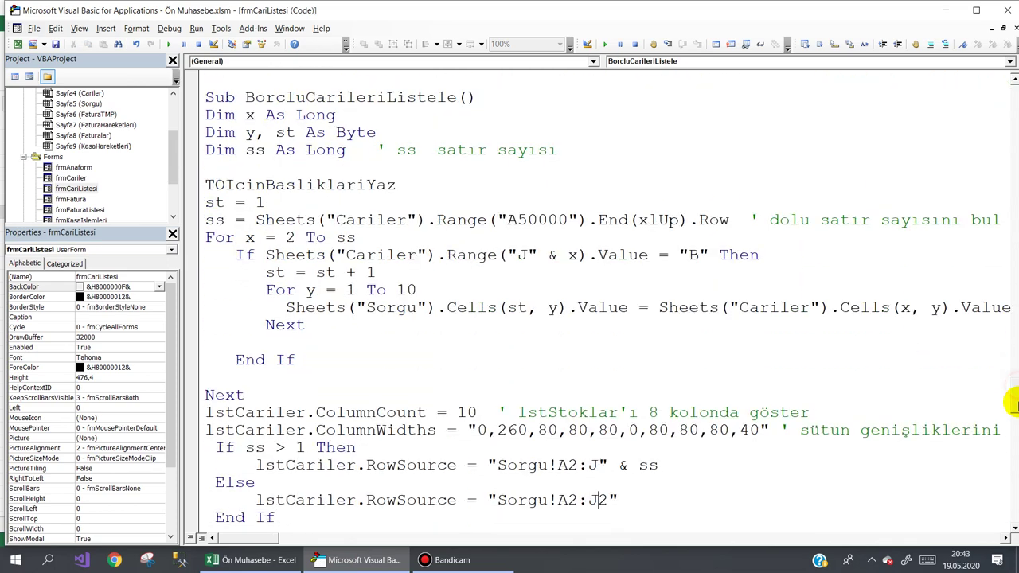
scroll(1014, 402, down, 1)
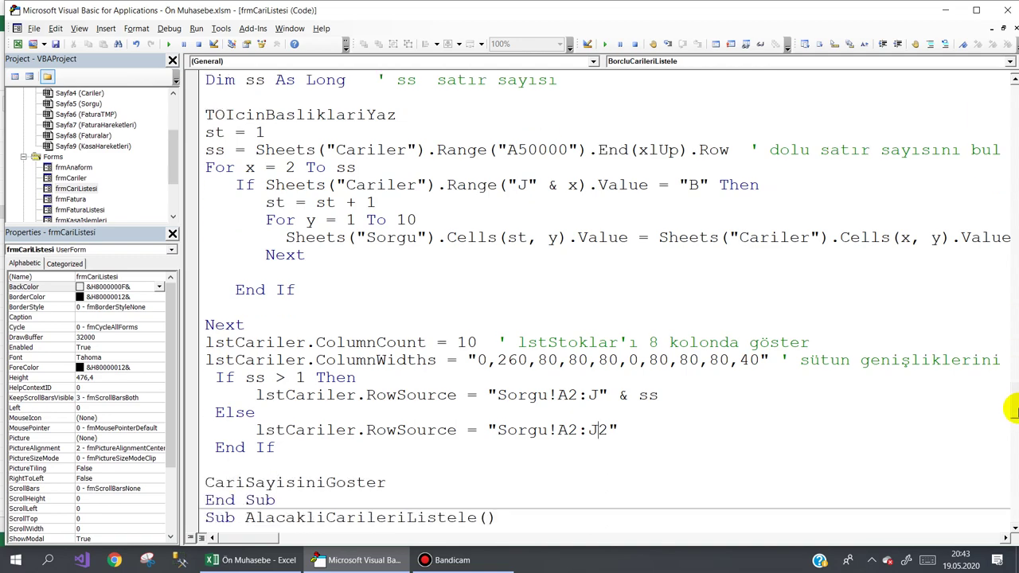
scroll(1013, 398, down, 1)
scroll(1013, 381, up, 7)
scroll(1014, 381, up, 2)
scroll(1013, 366, up, 3)
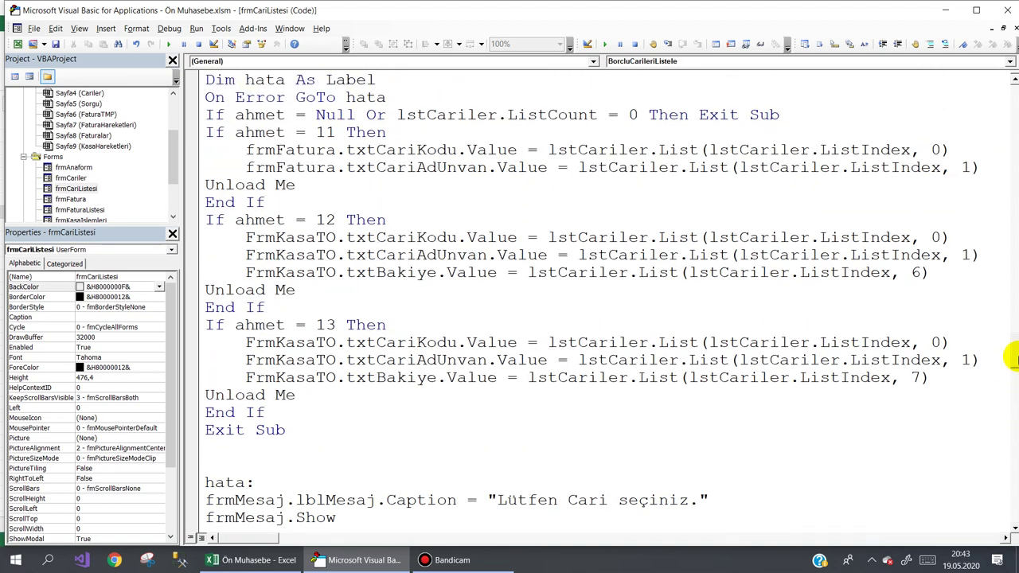
scroll(1014, 350, up, 4)
scroll(1013, 318, up, 6)
scroll(1011, 294, up, 7)
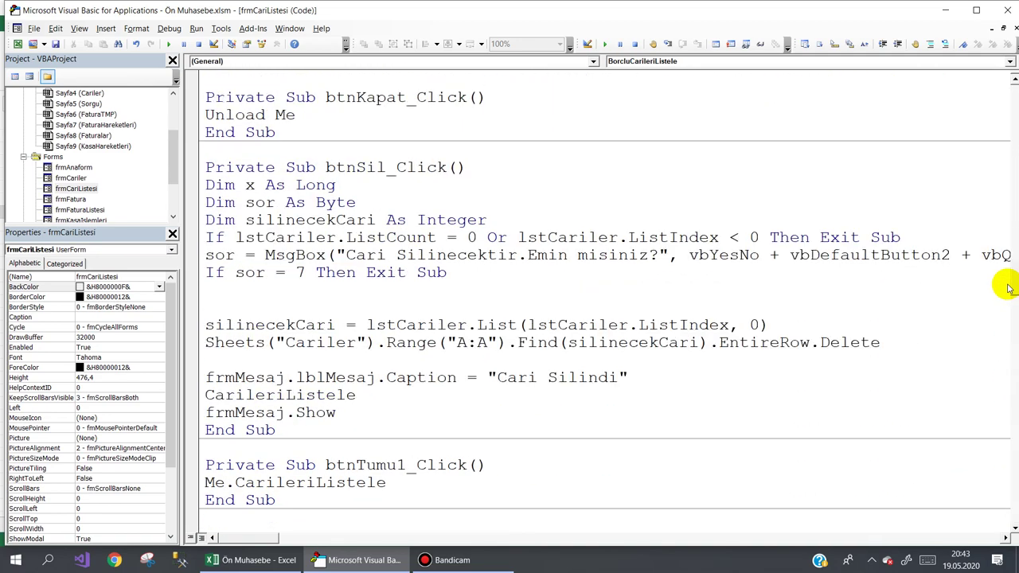
scroll(1008, 281, up, 2)
scroll(1007, 271, up, 3)
scroll(1003, 263, up, 2)
scroll(1003, 261, up, 1)
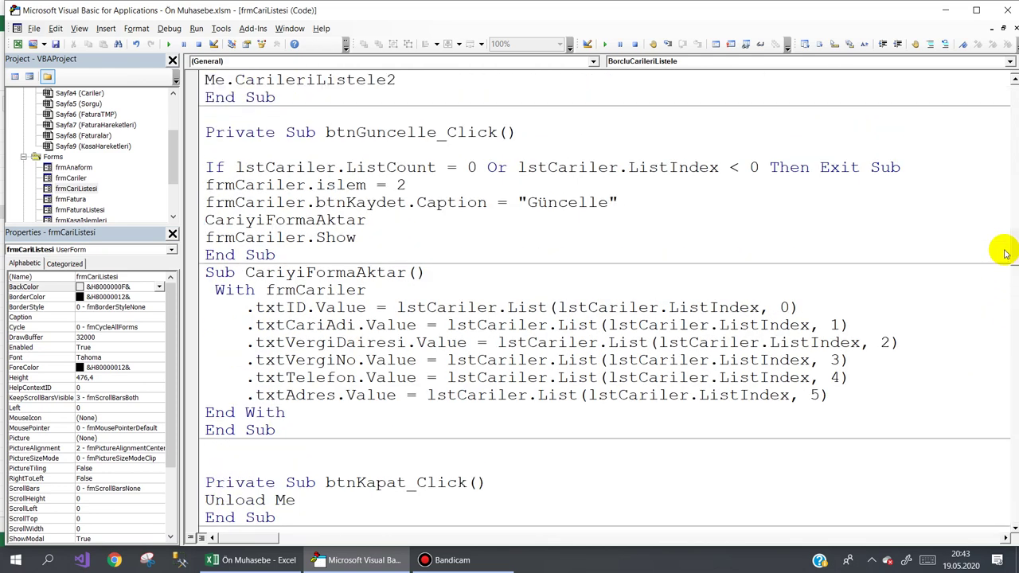
scroll(1004, 239, up, 8)
scroll(1004, 229, up, 1)
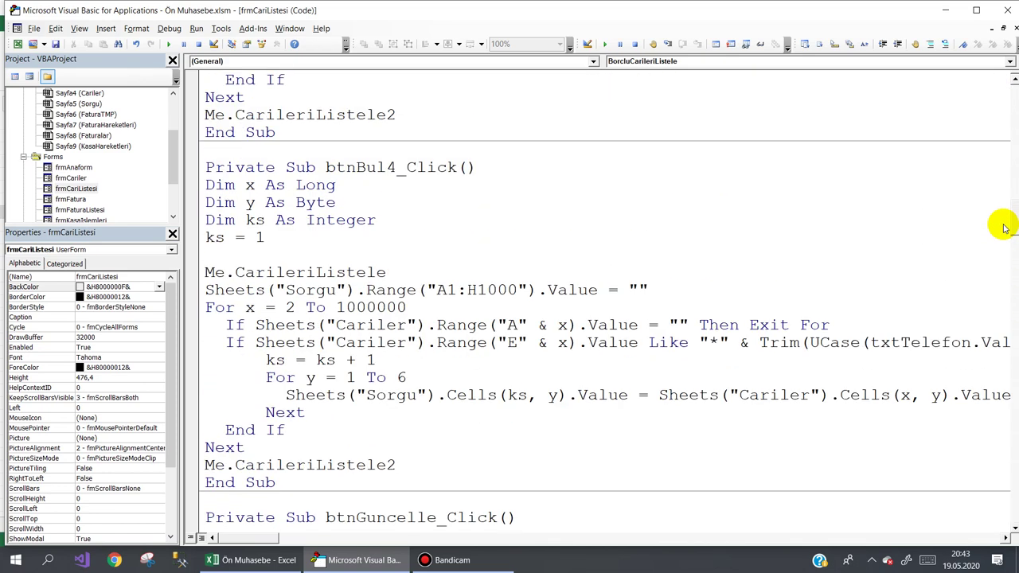
scroll(1001, 341, down, 10)
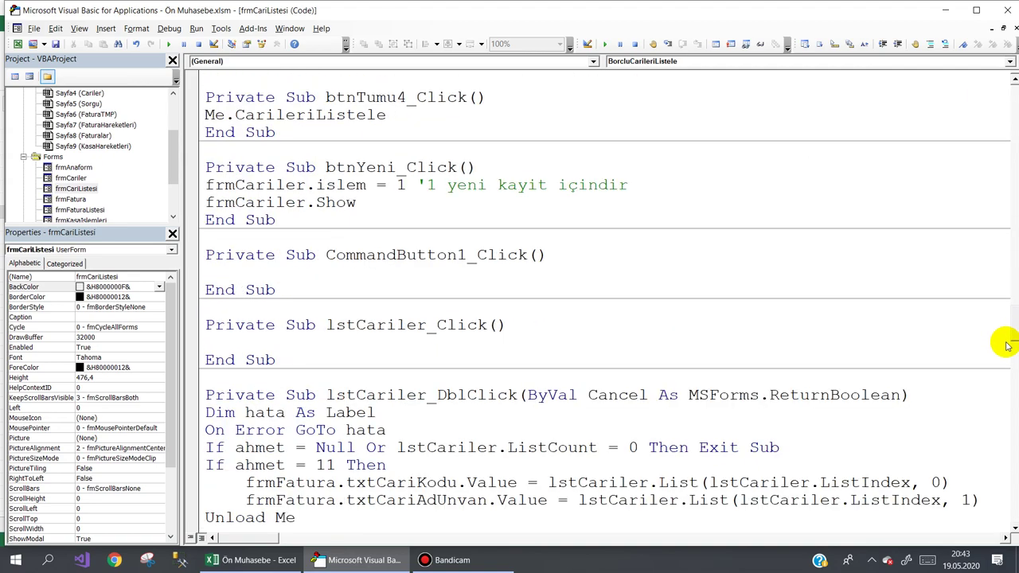
scroll(1001, 364, down, 8)
scroll(1001, 375, down, 6)
scroll(1006, 396, down, 1)
scroll(1006, 399, down, 3)
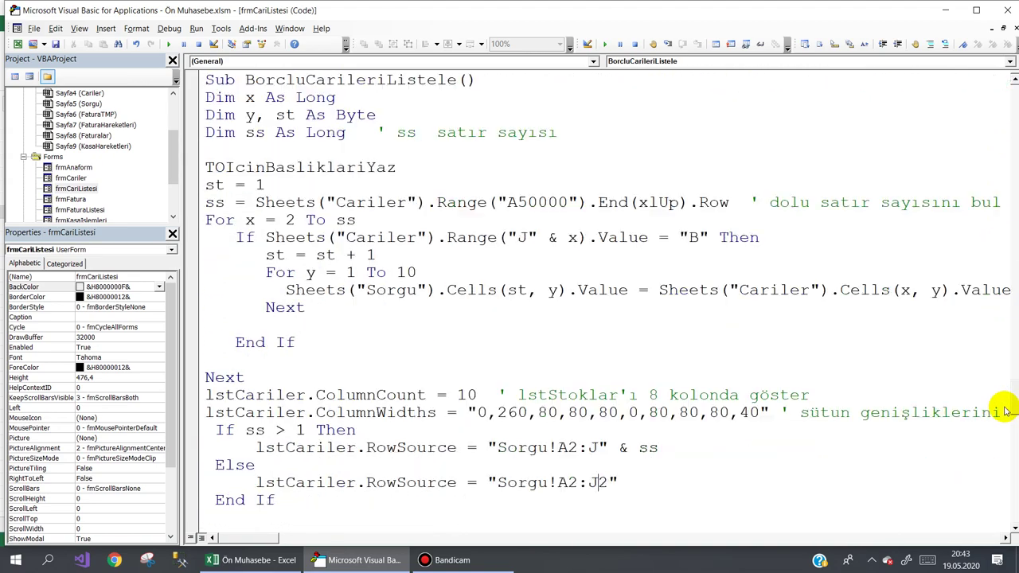
scroll(1006, 410, down, 1)
scroll(1005, 414, down, 10)
scroll(1001, 438, down, 2)
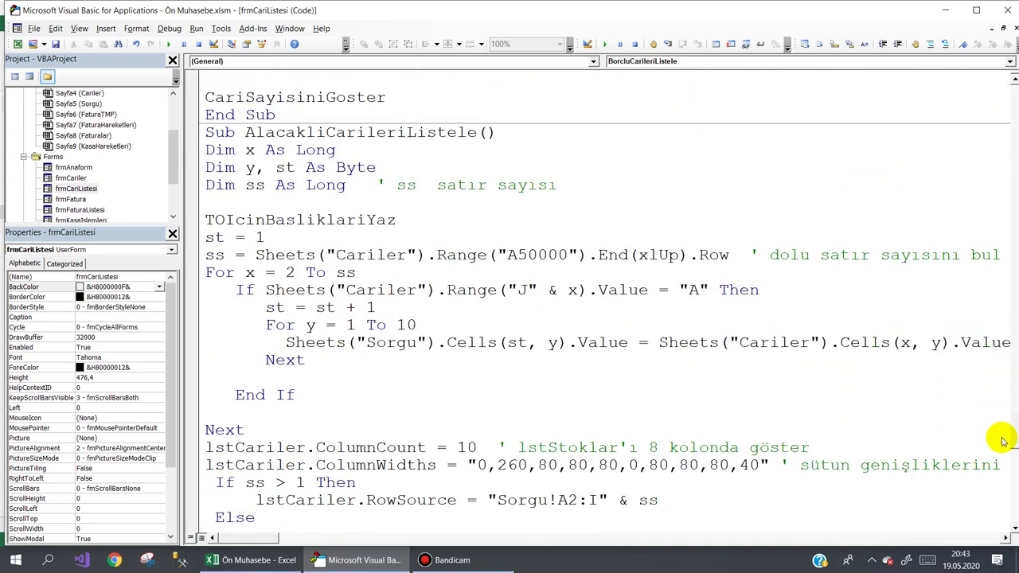
scroll(1001, 438, down, 1)
scroll(1004, 455, down, 2)
scroll(1001, 456, down, 1)
double_click(591, 308)
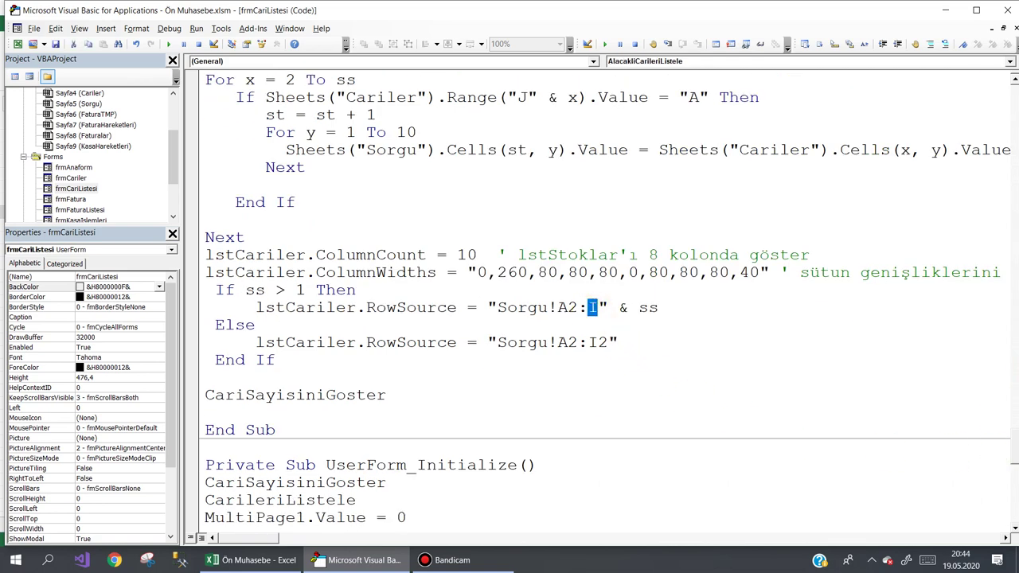
text(J)
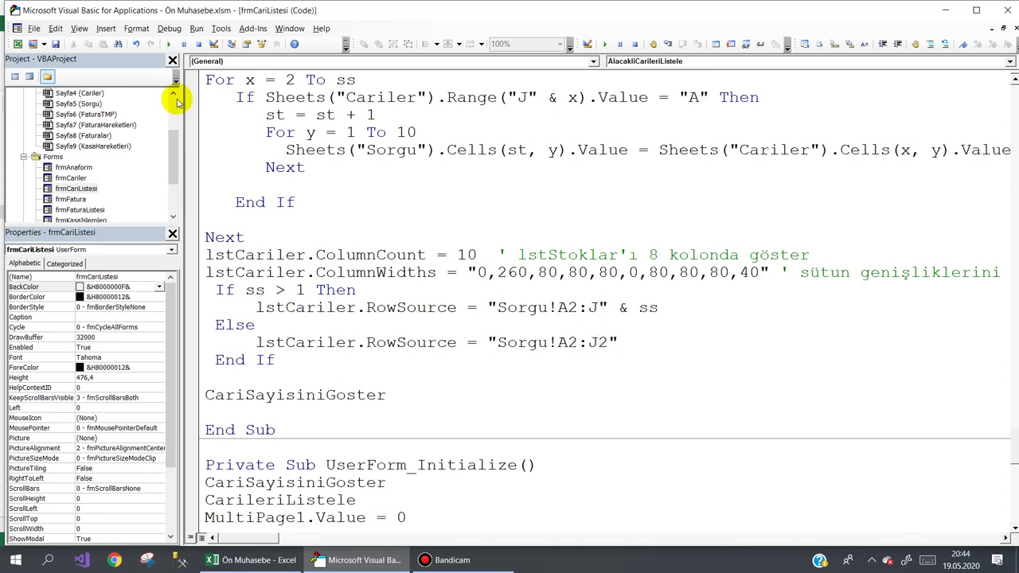
Launch the program from AnaSayfa, view Cari Listesi, then close it and exit via Diğer > Kapat
click(253, 560)
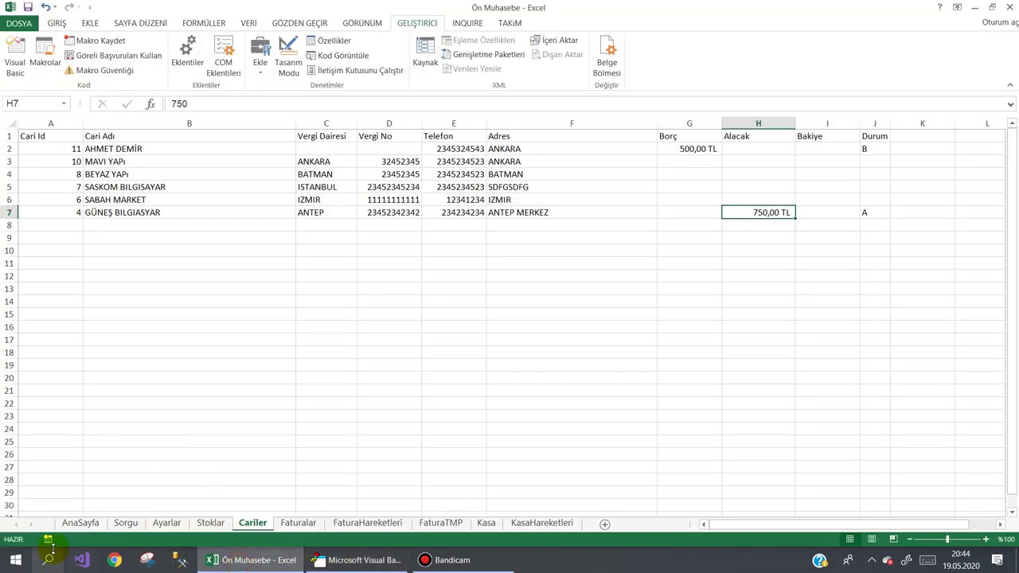
click(81, 523)
click(259, 237)
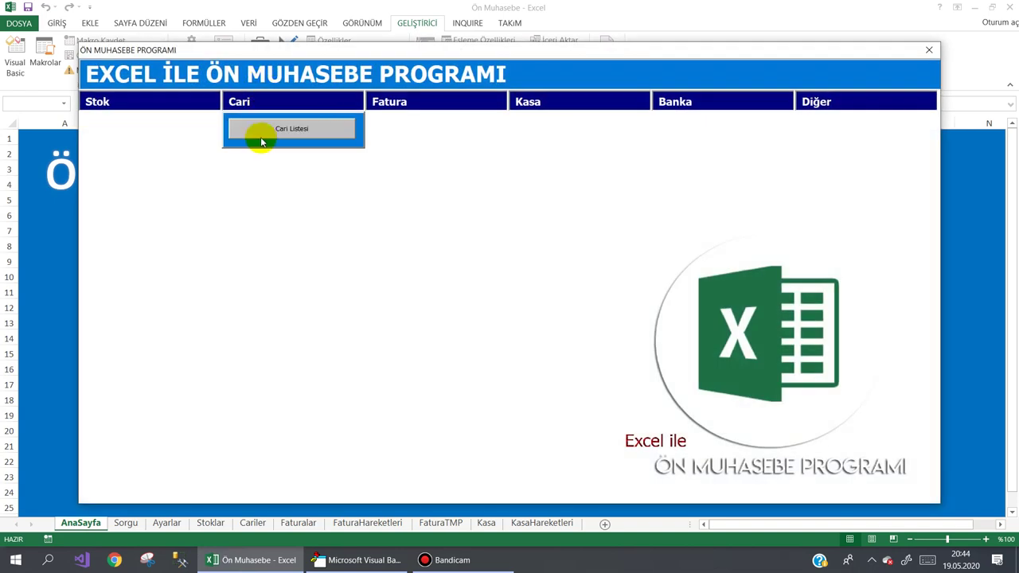
click(264, 137)
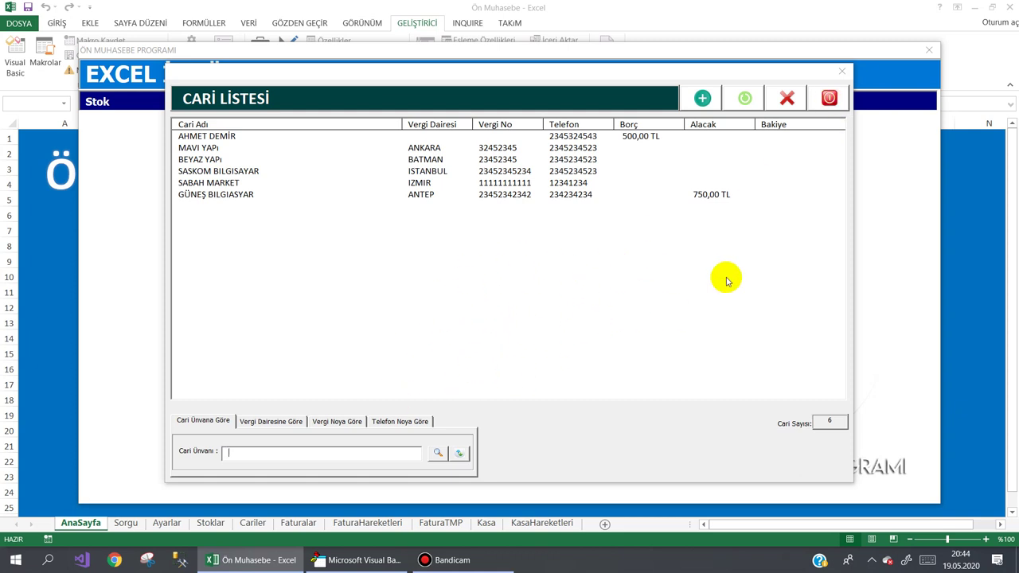
click(832, 99)
click(830, 100)
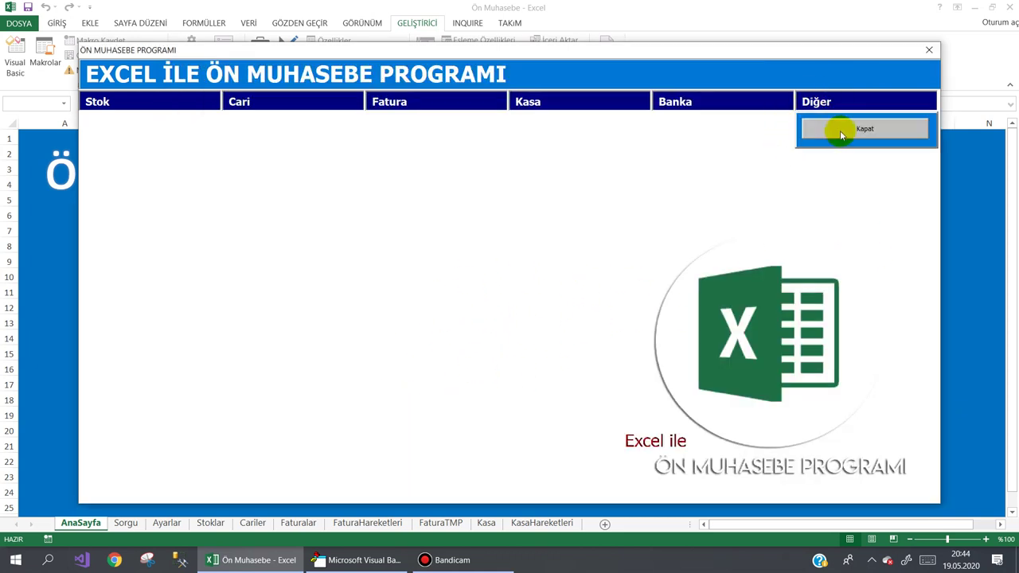
click(842, 130)
click(366, 561)
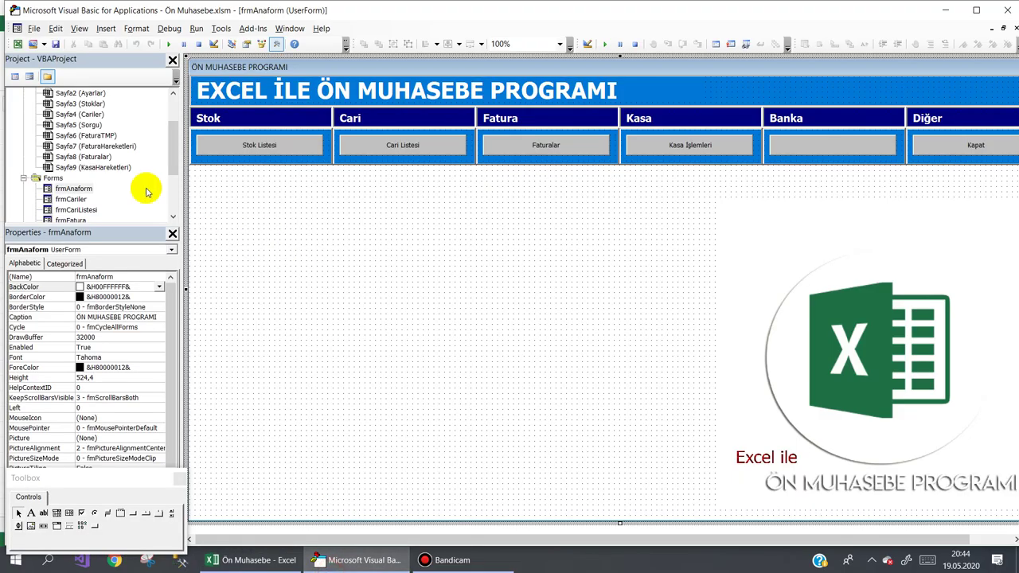
Inspect the lstCariler list box properties on frmCariListesi, then show the form's code
double_click(85, 210)
click(335, 242)
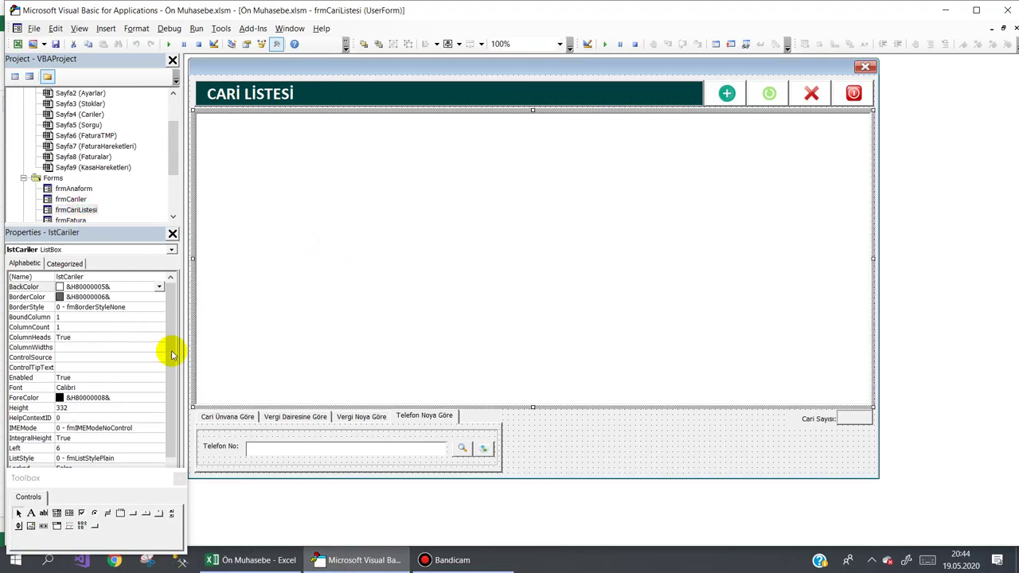
double_click(44, 481)
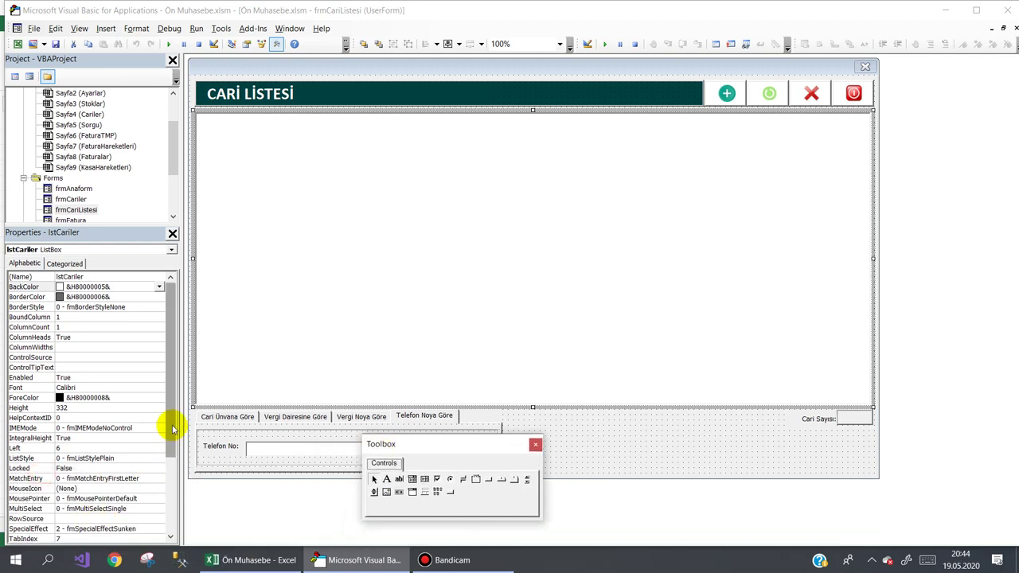
drag(166, 432, 166, 480)
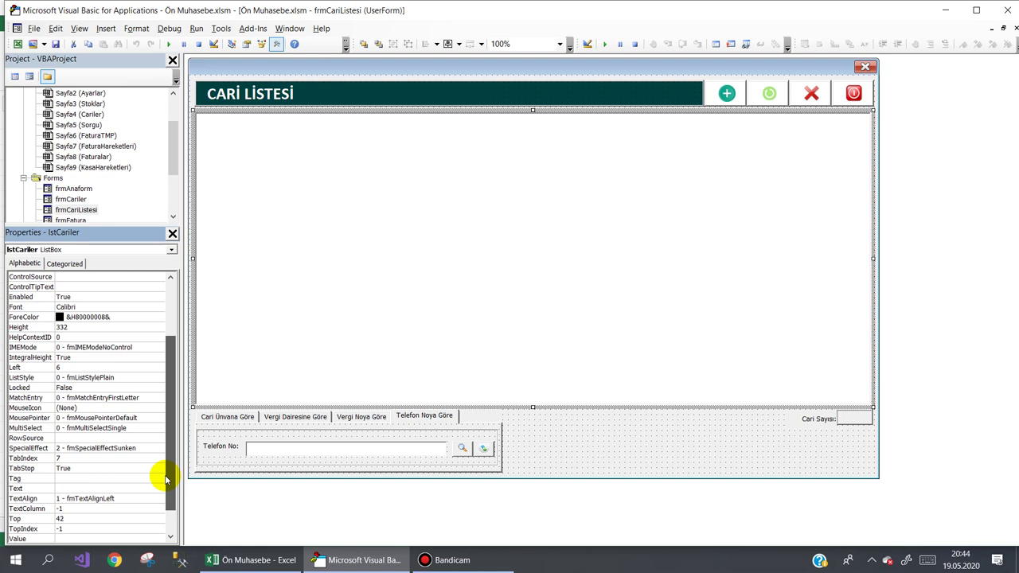
mouse_move(165, 478)
mouse_down()
mouse_move(163, 464)
mouse_move(159, 499)
mouse_up()
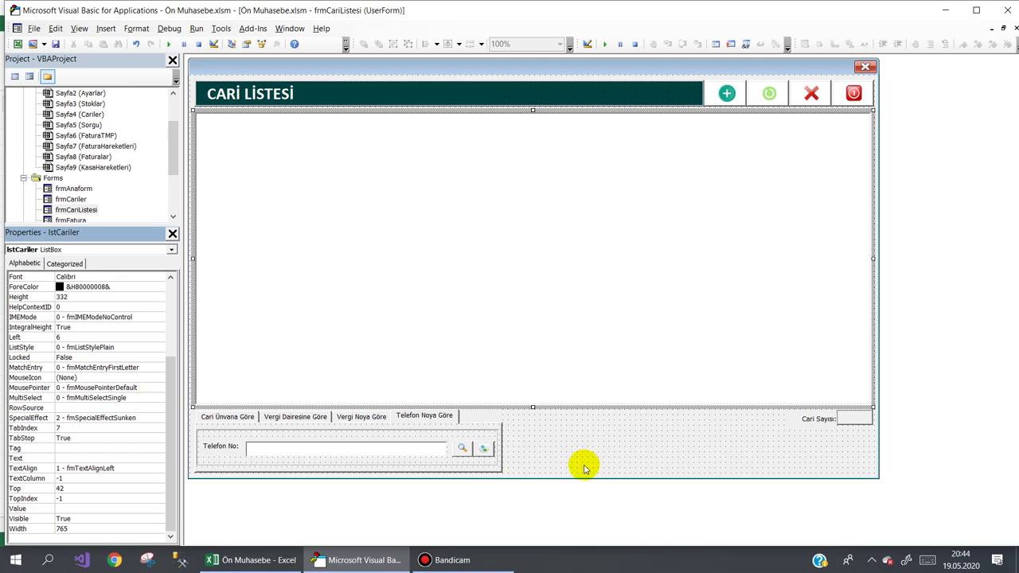
double_click(618, 438)
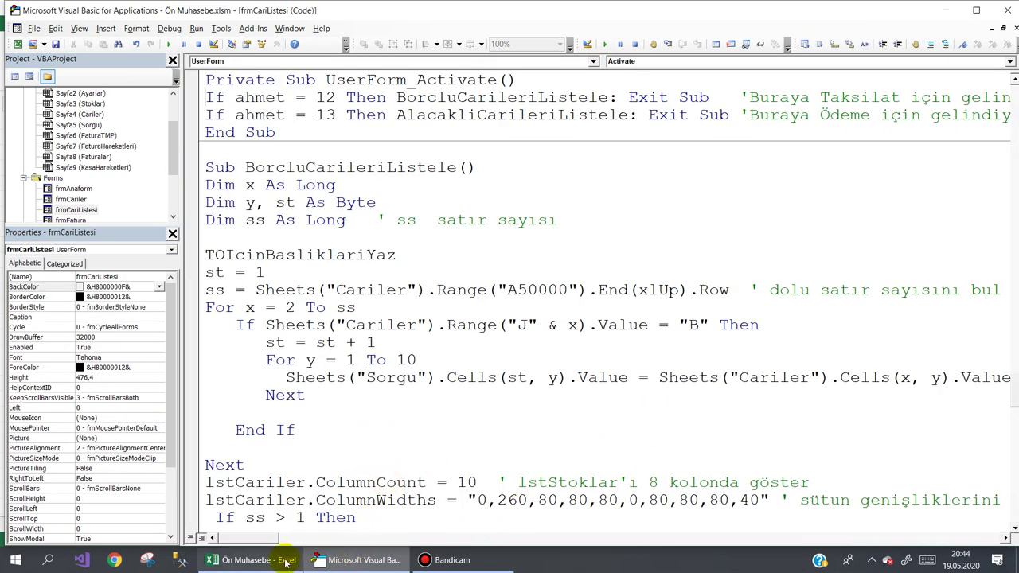
On the Cariler sheet, select columns A (Cari Id) through J (Durum) one by one
click(255, 560)
click(252, 523)
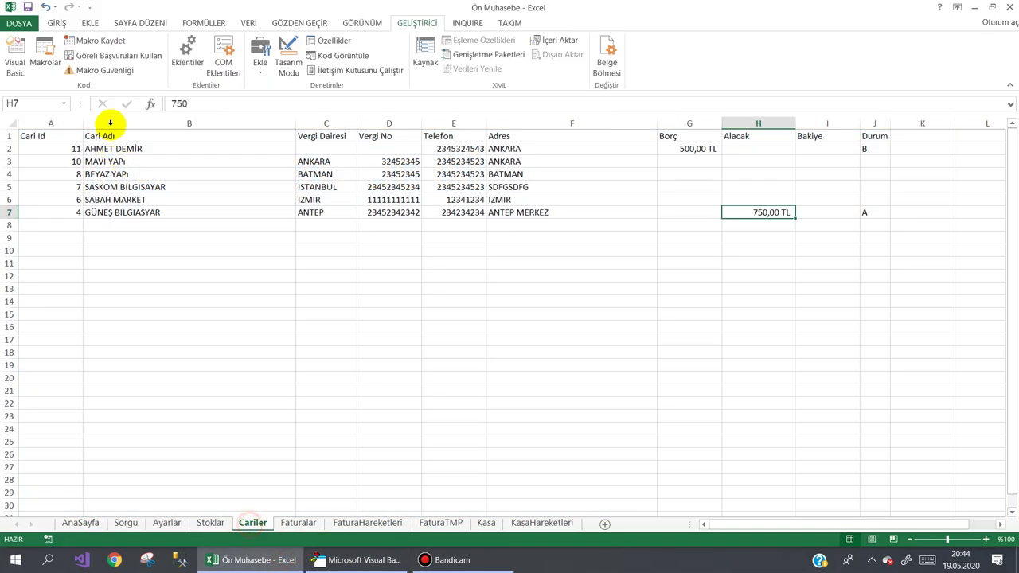
click(64, 122)
click(130, 121)
click(323, 123)
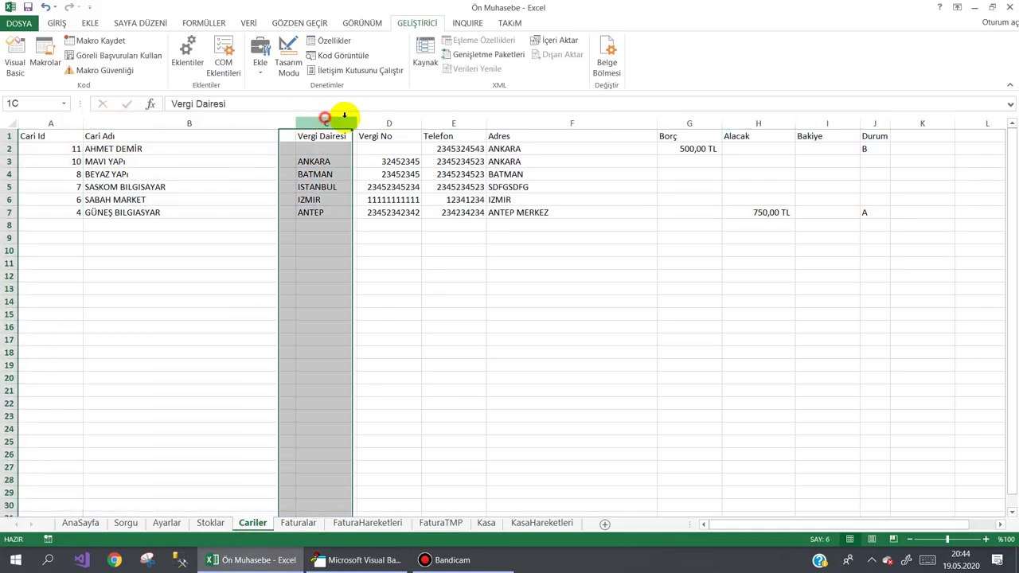
click(391, 123)
click(455, 122)
click(526, 122)
click(677, 124)
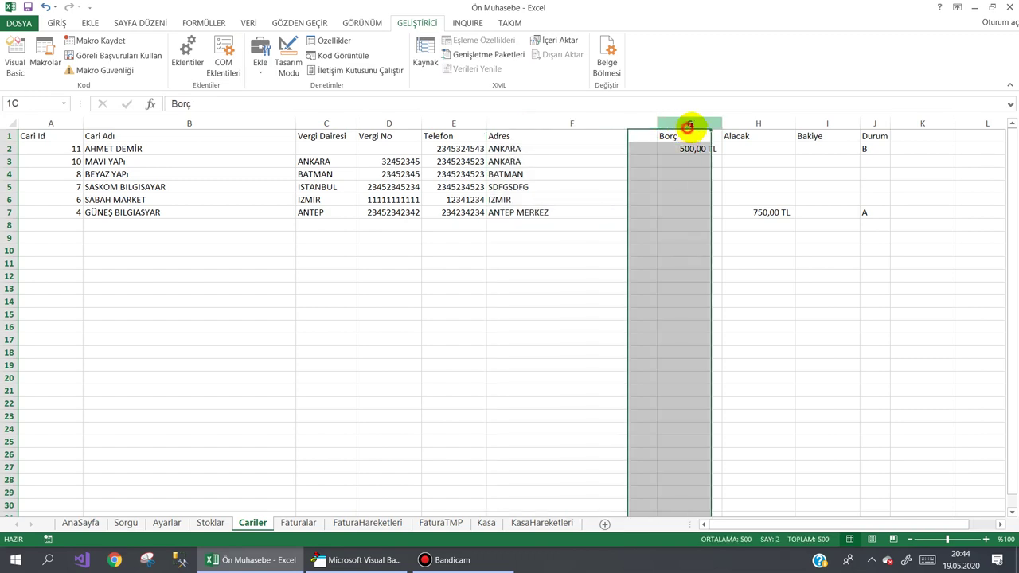
click(778, 124)
click(825, 123)
click(876, 124)
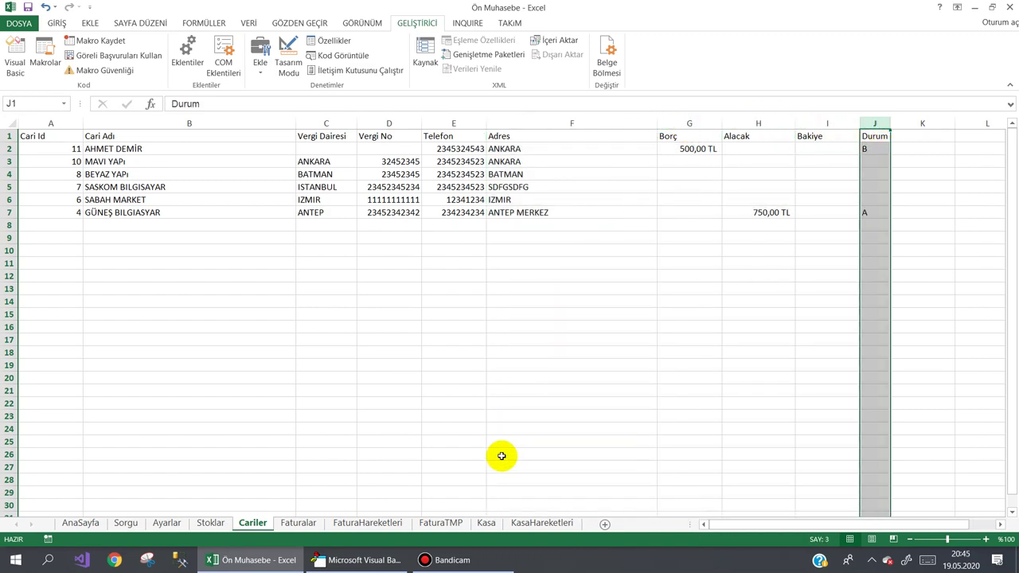
click(363, 560)
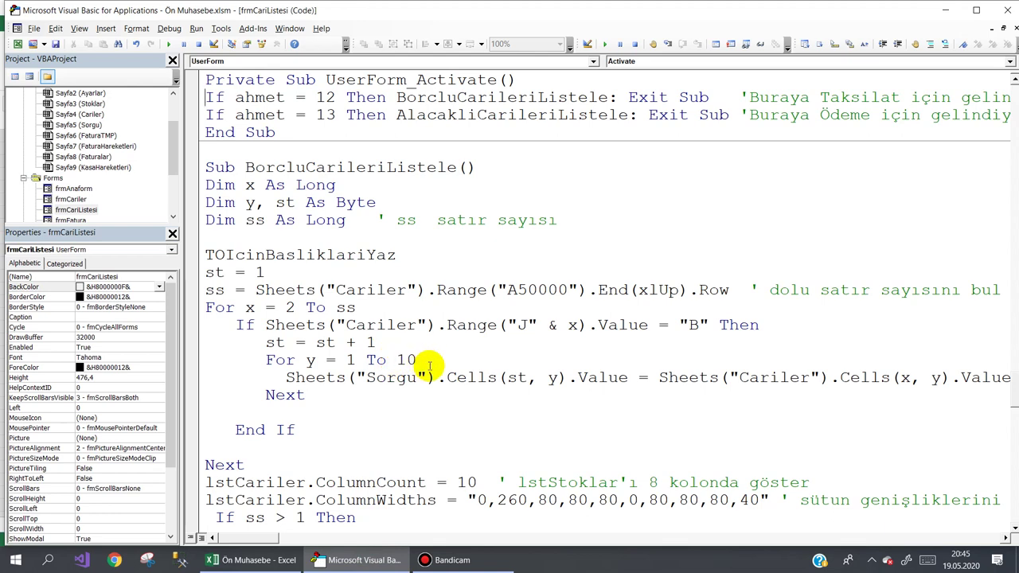
scroll(429, 365, down, 1)
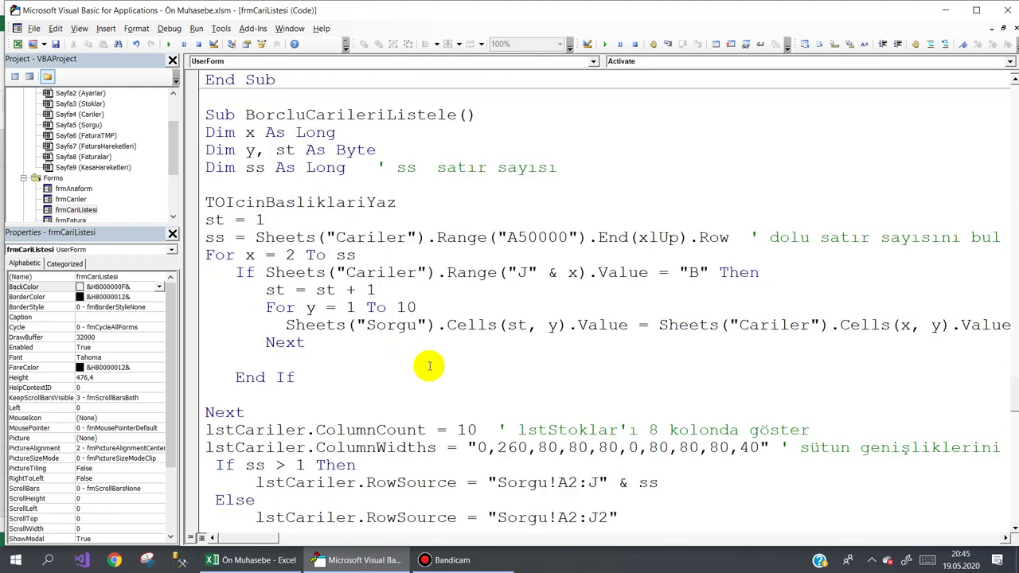
scroll(429, 365, down, 1)
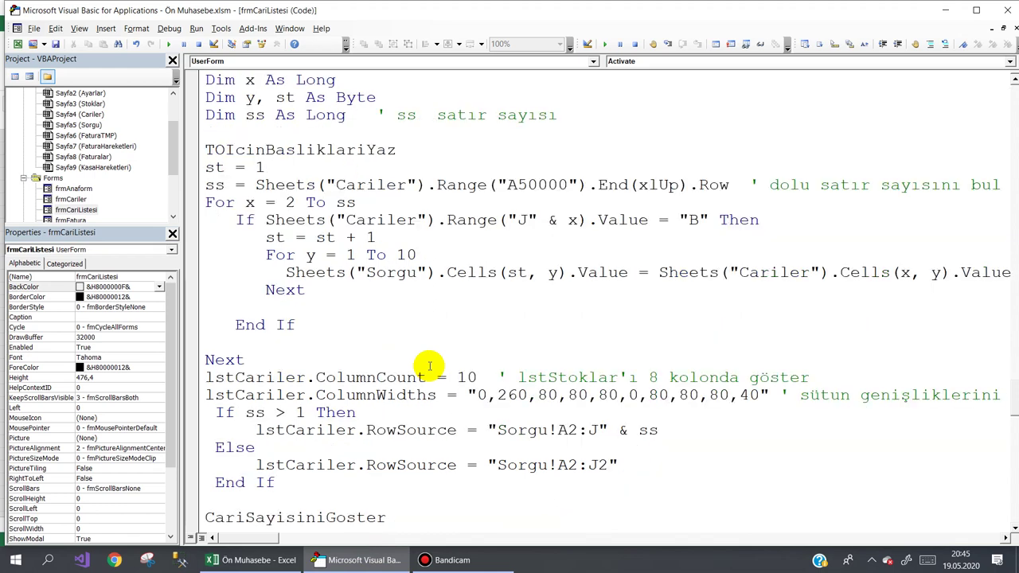
scroll(428, 358, down, 1)
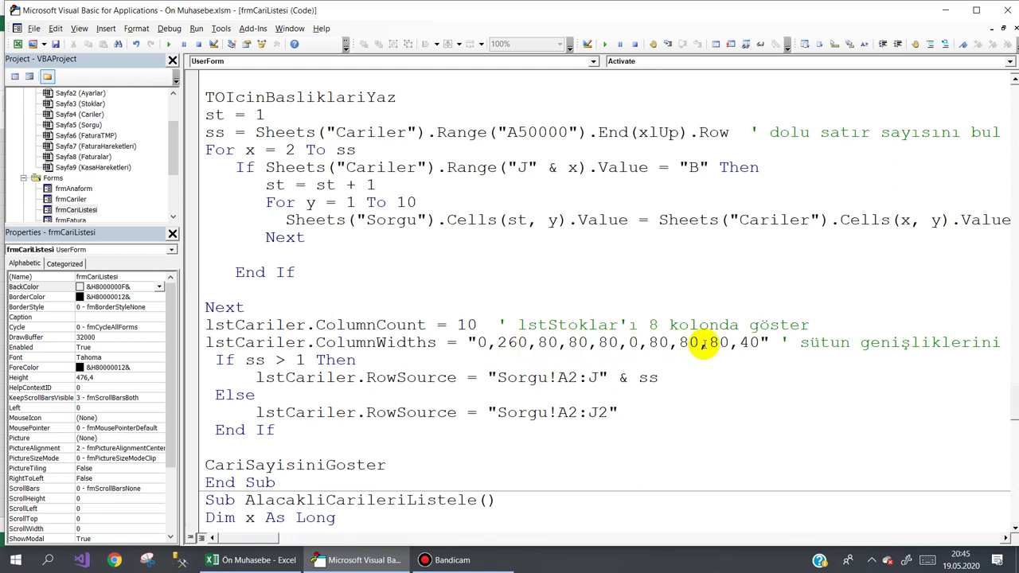
scroll(716, 364, down, 2)
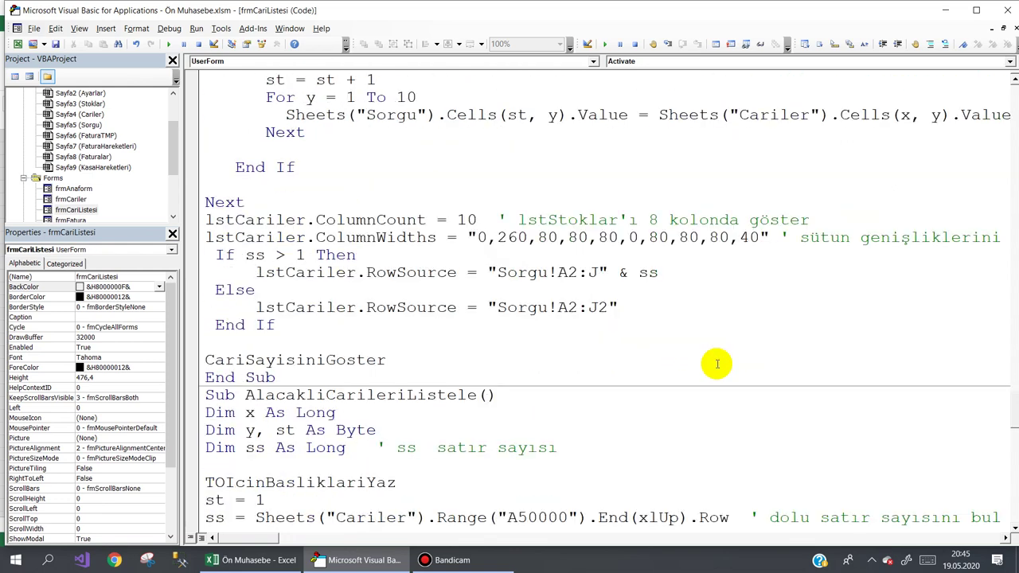
scroll(717, 364, down, 5)
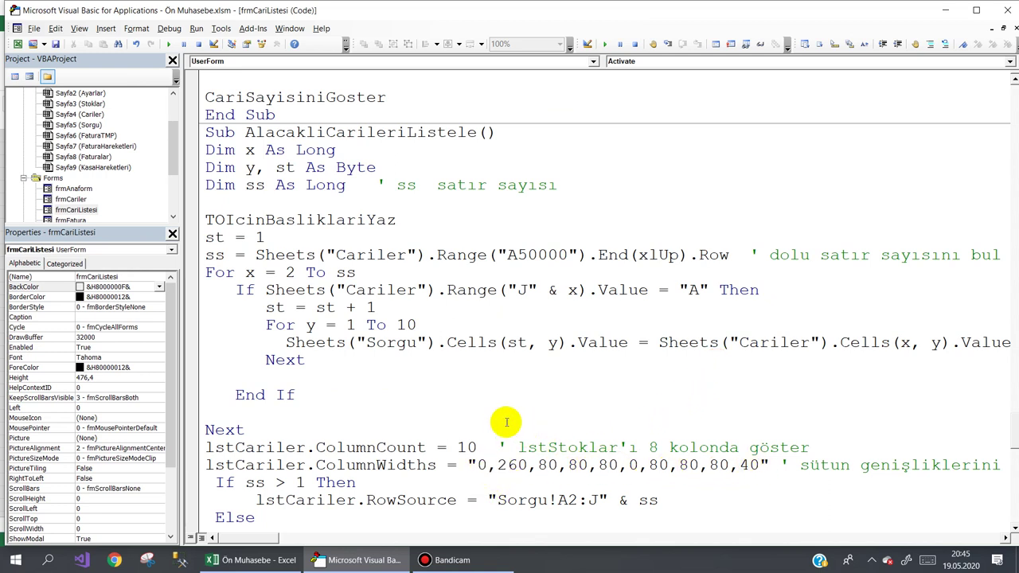
scroll(501, 437, down, 1)
scroll(501, 437, down, 2)
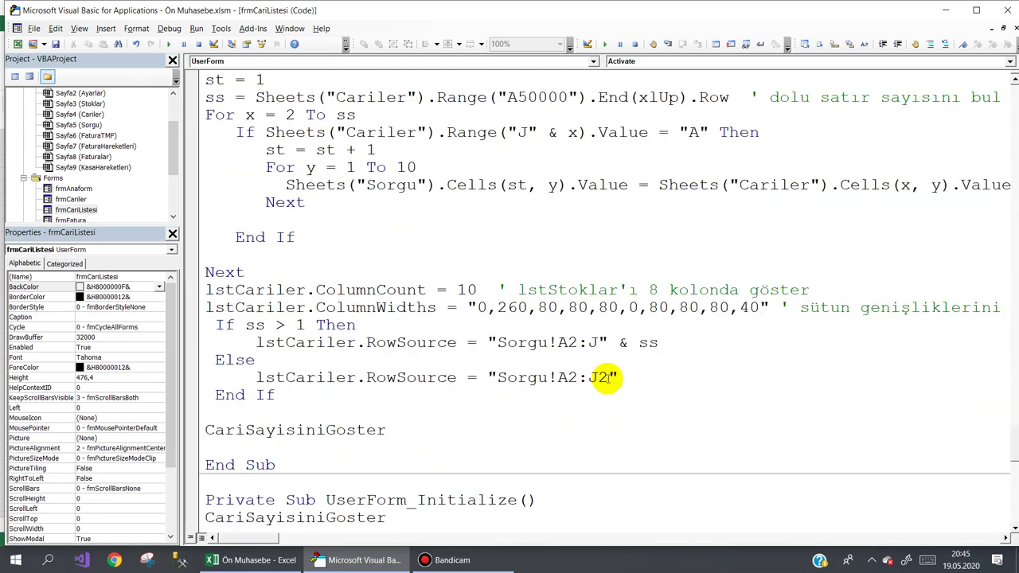
scroll(571, 409, down, 1)
scroll(570, 410, down, 1)
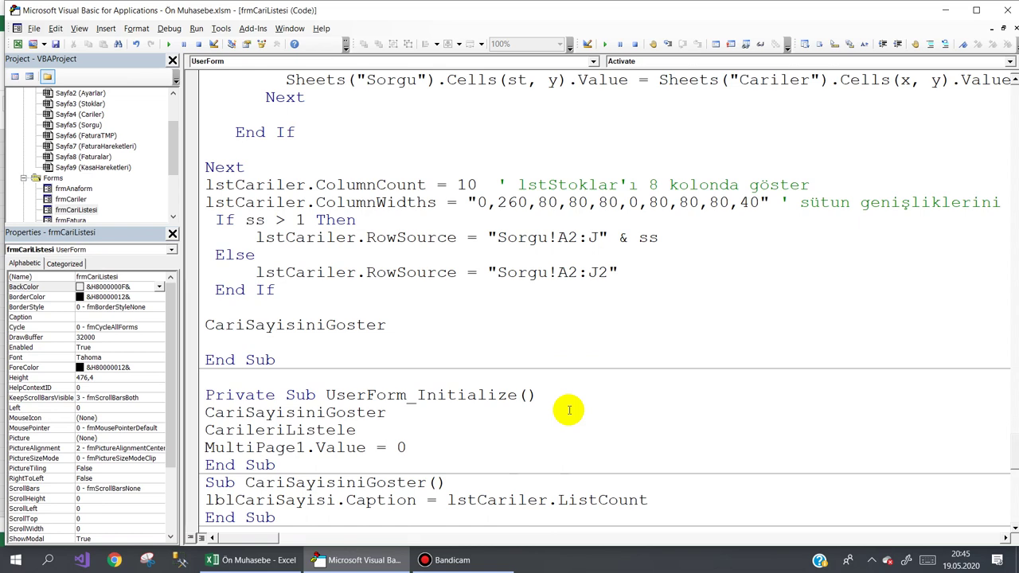
scroll(569, 410, down, 1)
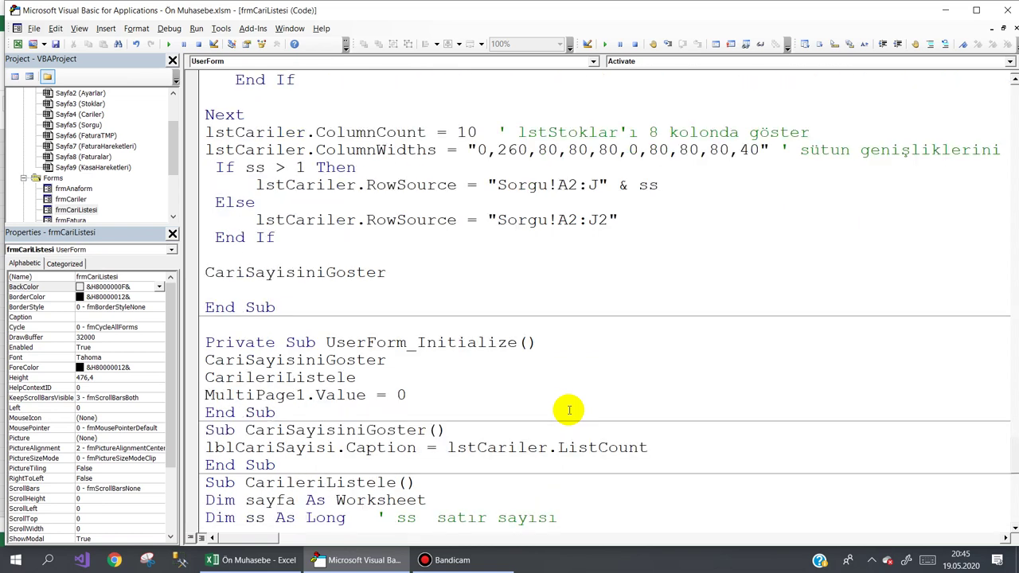
scroll(569, 410, down, 1)
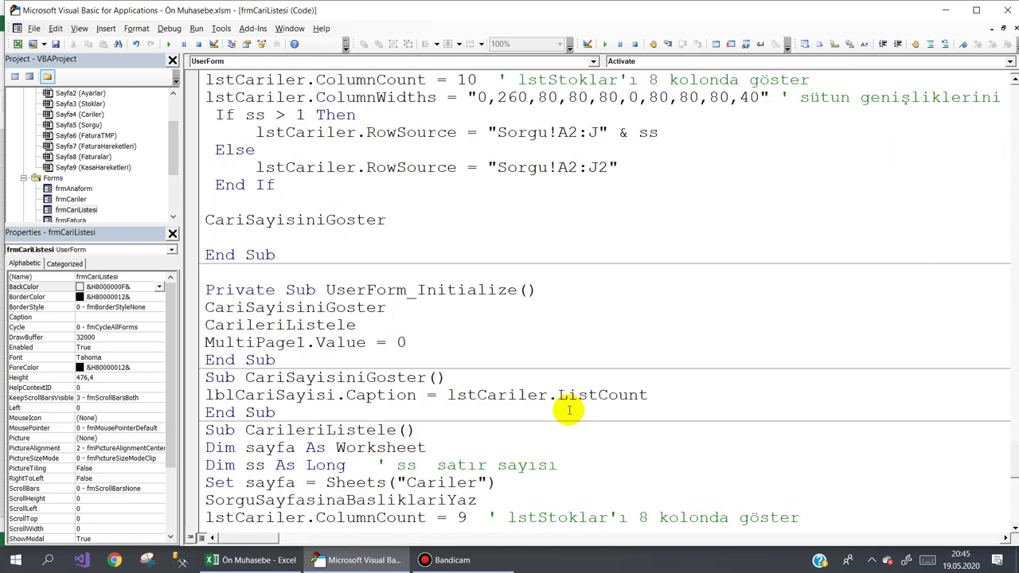
scroll(566, 409, down, 1)
In CarileriListele, set ColumnCount to 10, add a 40 width, and extend the Cariler range to column J
scroll(555, 433, down, 2)
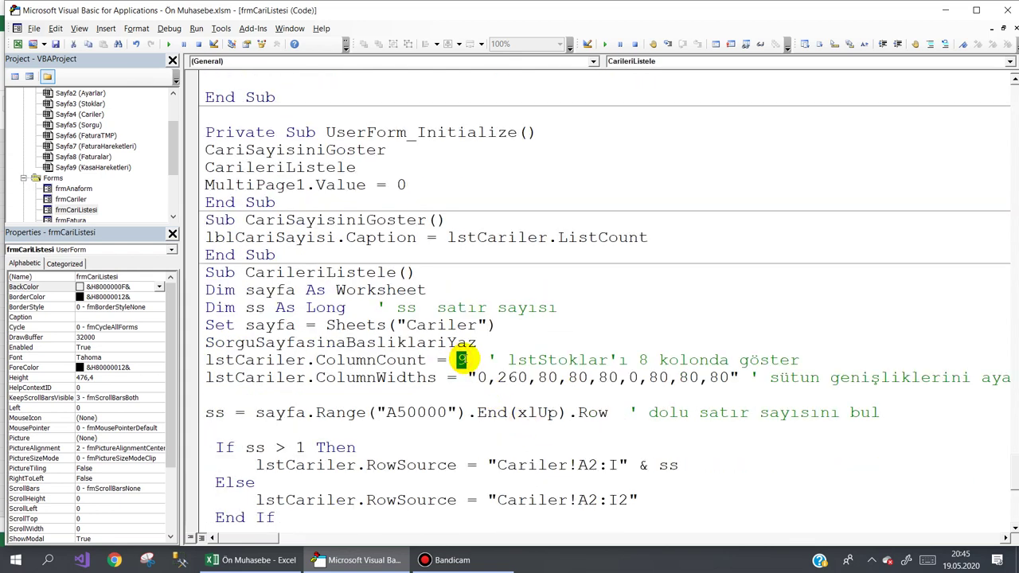
text(10)
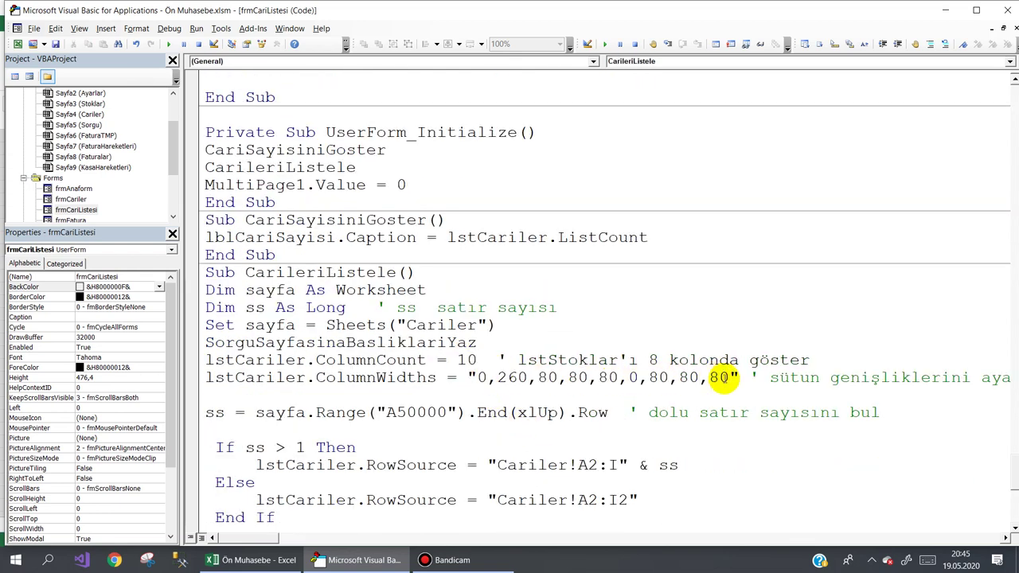
click(720, 377)
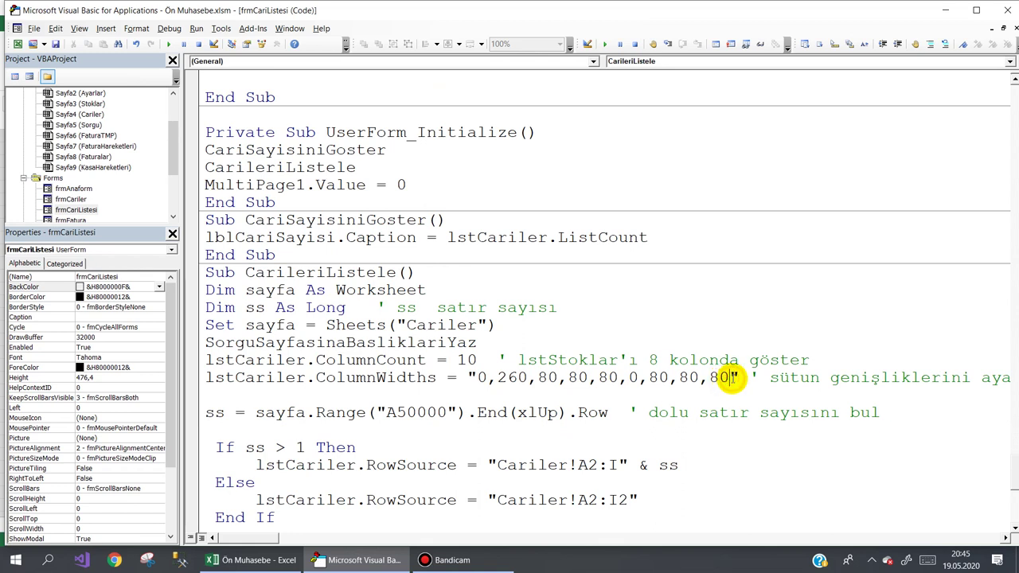
text(,40)
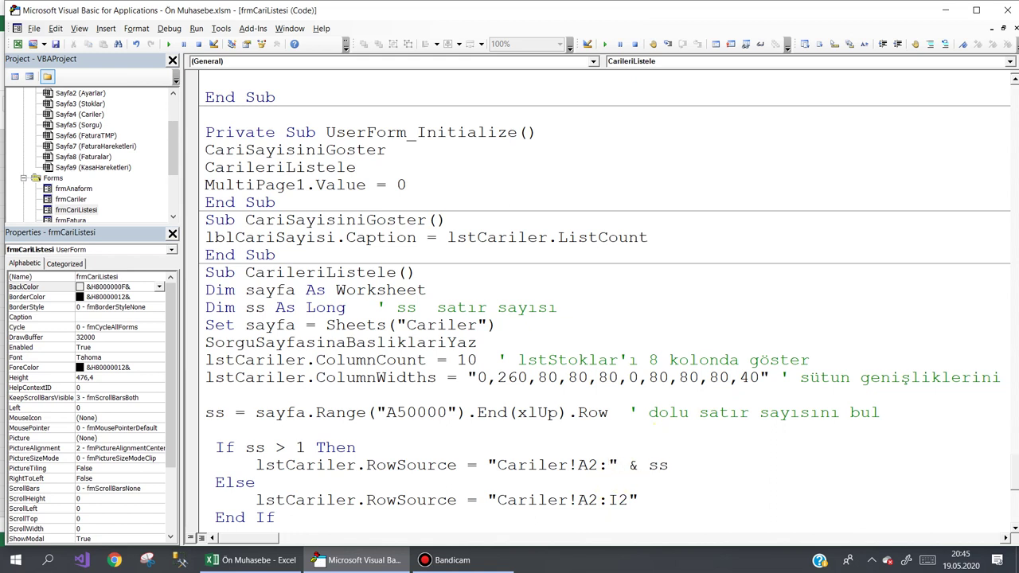
drag(618, 499, 609, 499)
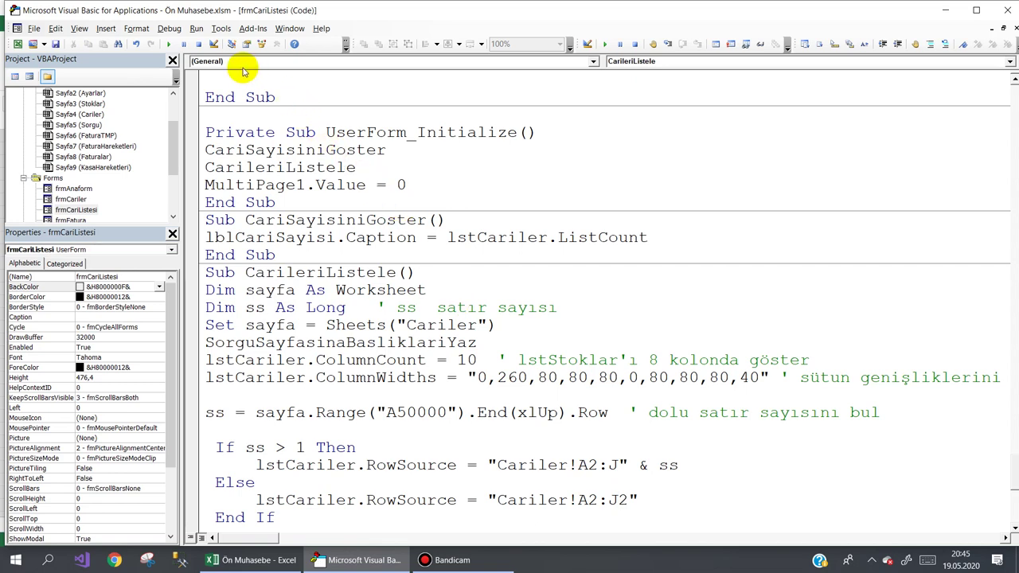
click(247, 560)
Launch the accounting program from AnaSayfa and open the Cari Listesi
click(106, 443)
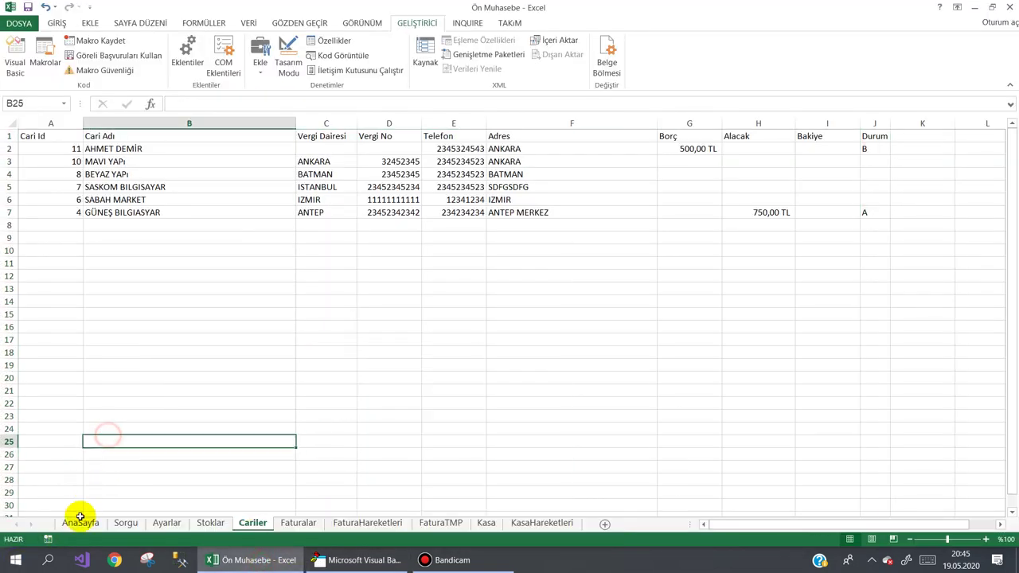
click(79, 522)
click(233, 247)
mouse_move(257, 101)
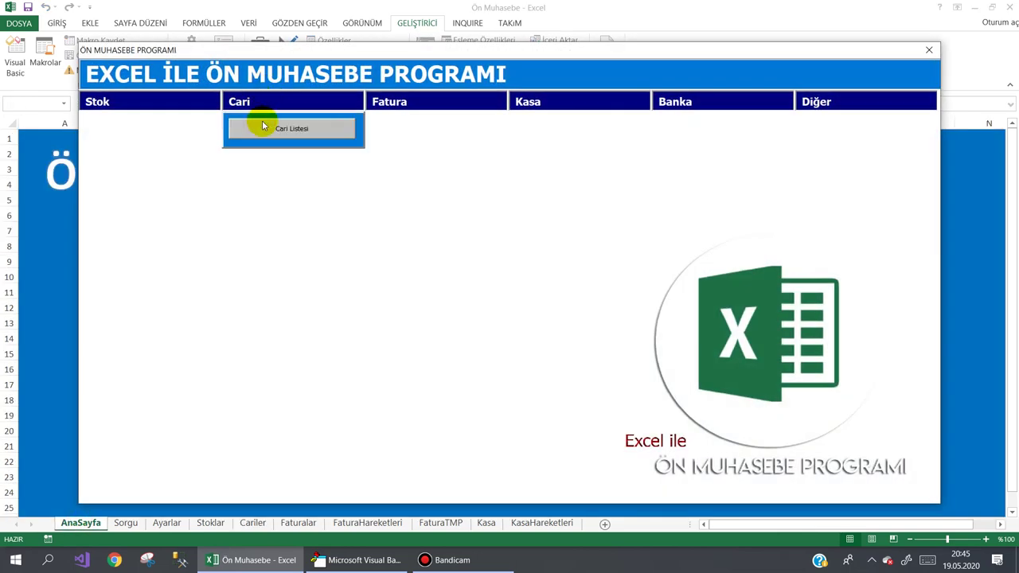
click(264, 128)
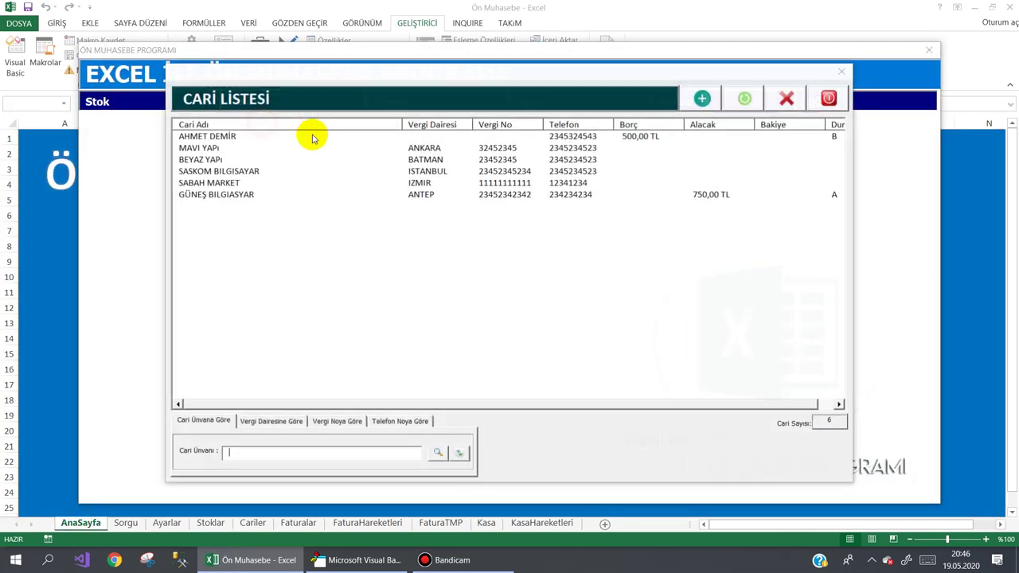
Check the customer rows' B/A Durum values, then close the list and exit the program
click(834, 140)
click(836, 182)
mouse_move(796, 403)
mouse_down()
mouse_move(804, 410)
mouse_move(780, 414)
mouse_up()
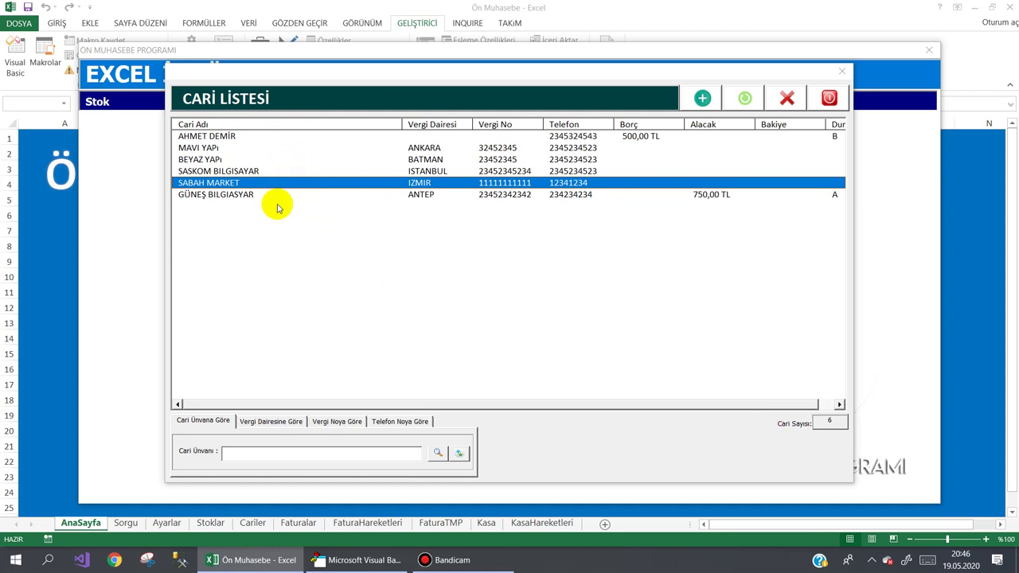
click(830, 97)
mouse_move(830, 100)
click(868, 125)
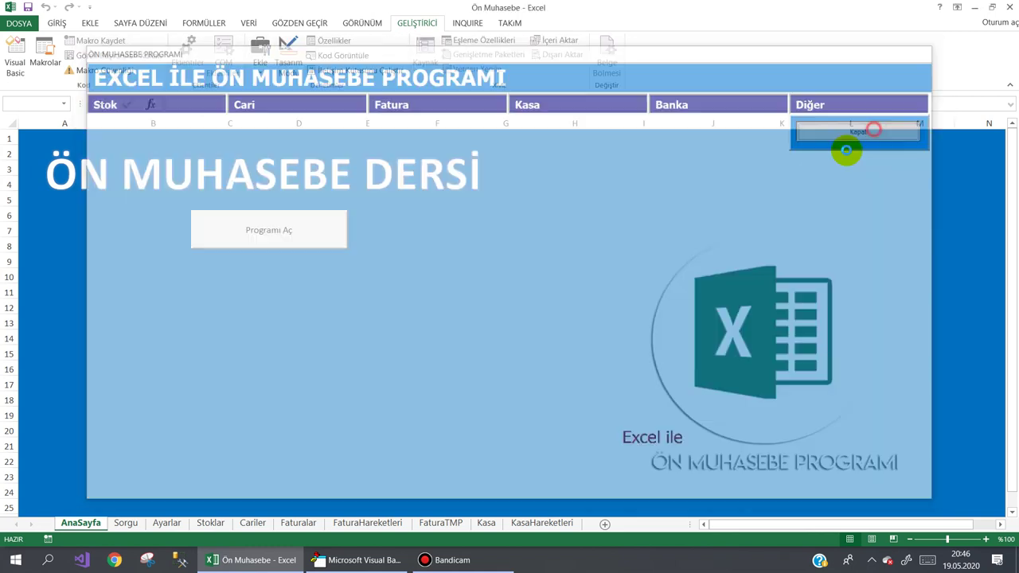
Open frmCariListesi's code and change the first ColumnWidths value 260 to 250
click(364, 564)
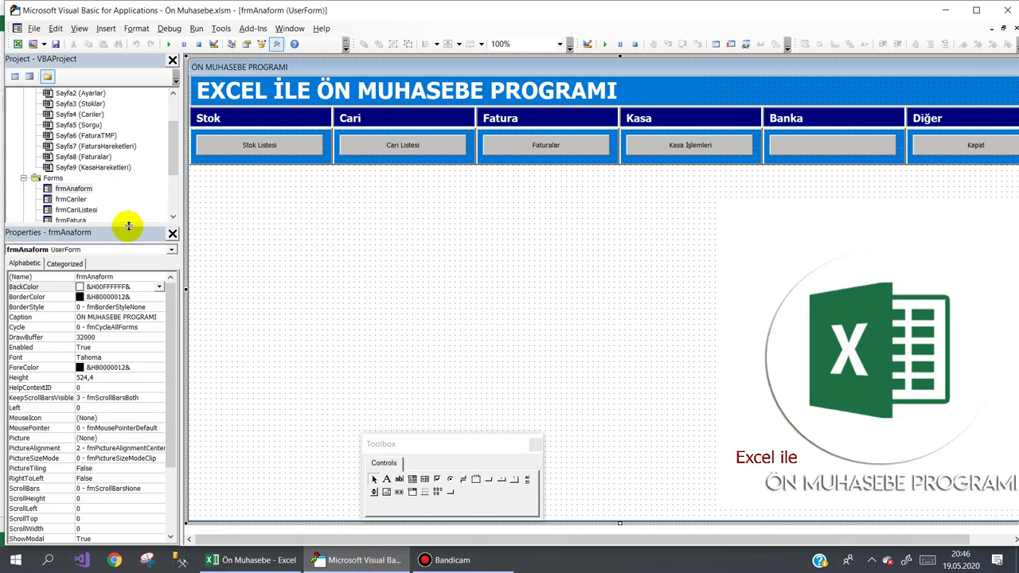
click(78, 209)
double_click(78, 210)
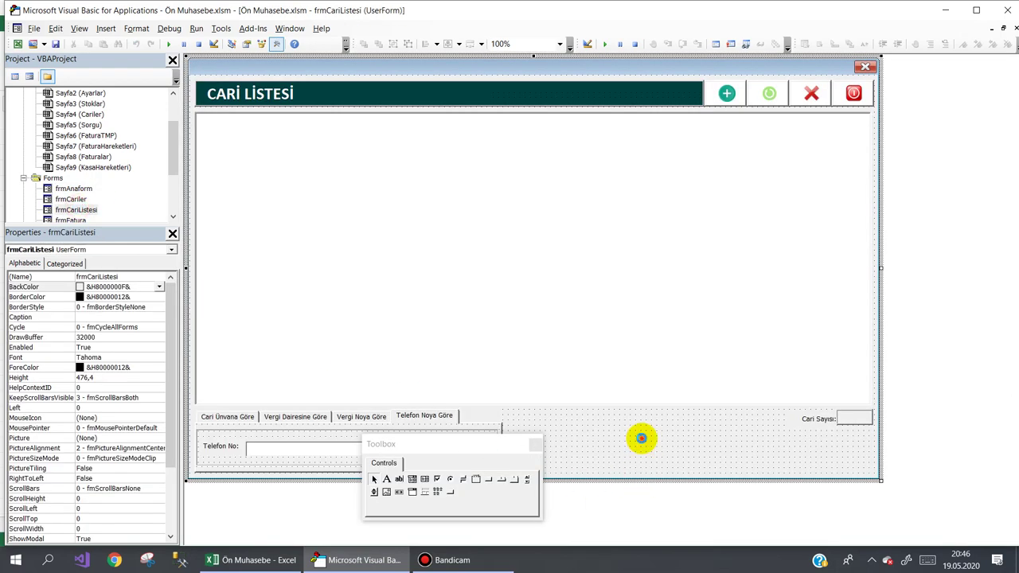
key(F7)
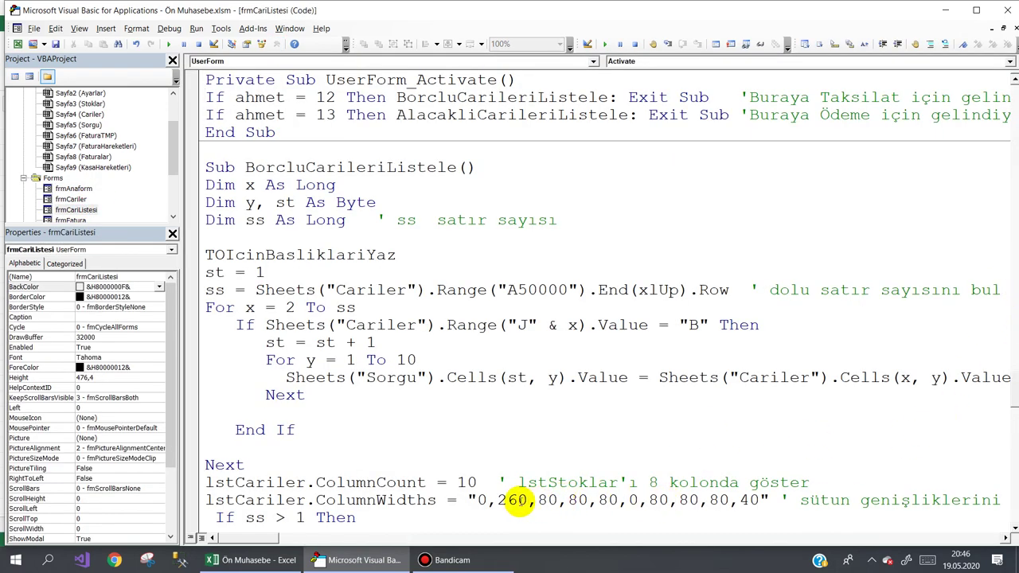
text(5)
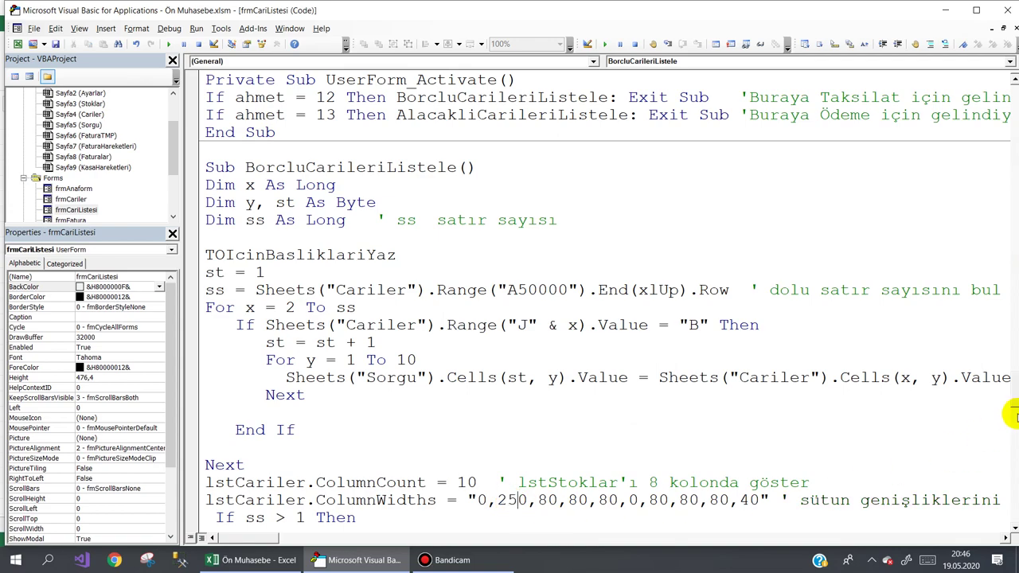
Change 260 to 250 in the other two ColumnWidths lines and run the form
scroll(1013, 395, down, 4)
scroll(1015, 400, down, 7)
scroll(1014, 432, down, 1)
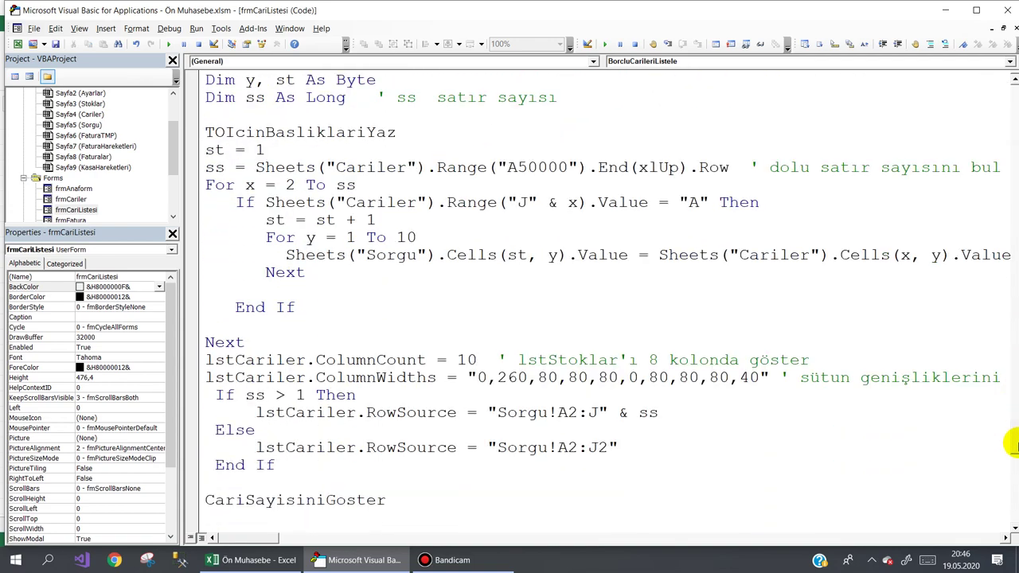
scroll(1012, 446, down, 2)
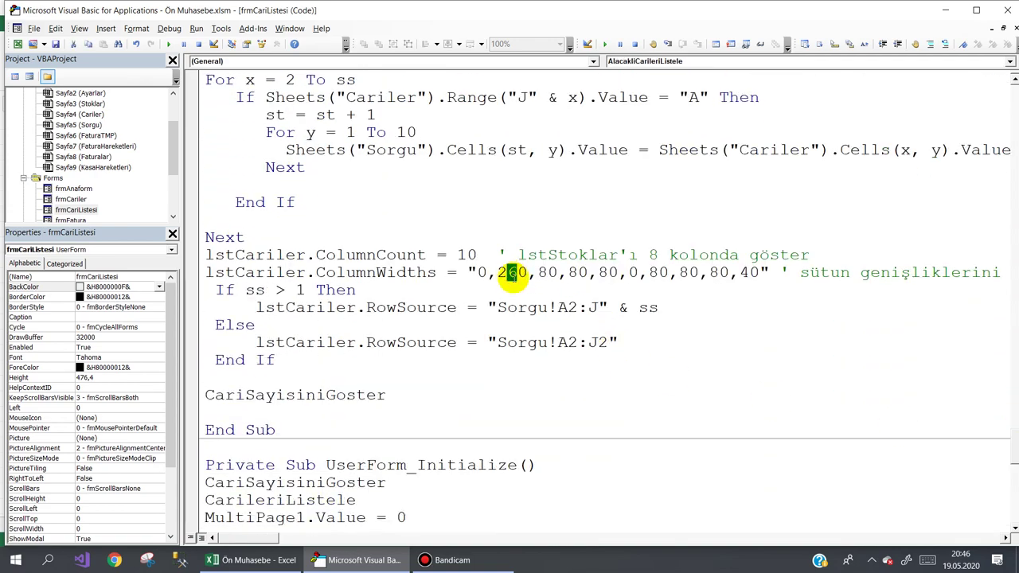
text(5)
scroll(1013, 432, down, 2)
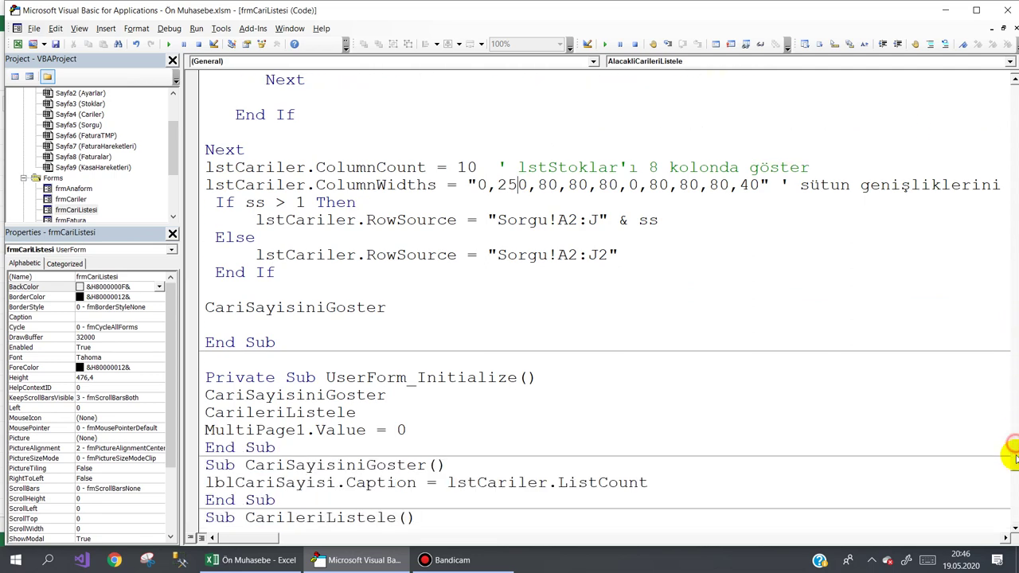
scroll(1010, 416, down, 5)
scroll(1010, 477, down, 2)
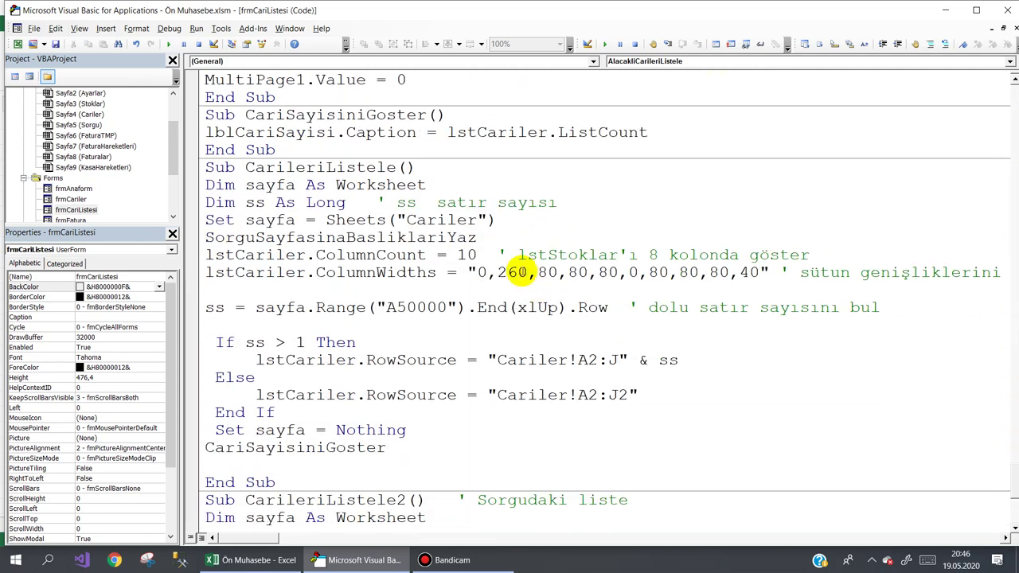
text(5)
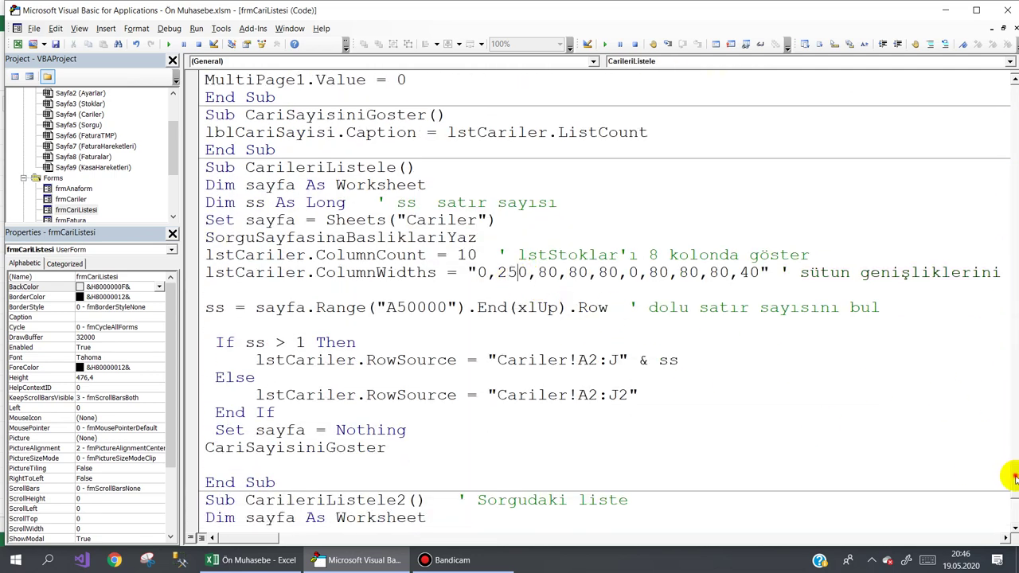
scroll(1013, 478, down, 4)
scroll(1013, 494, down, 1)
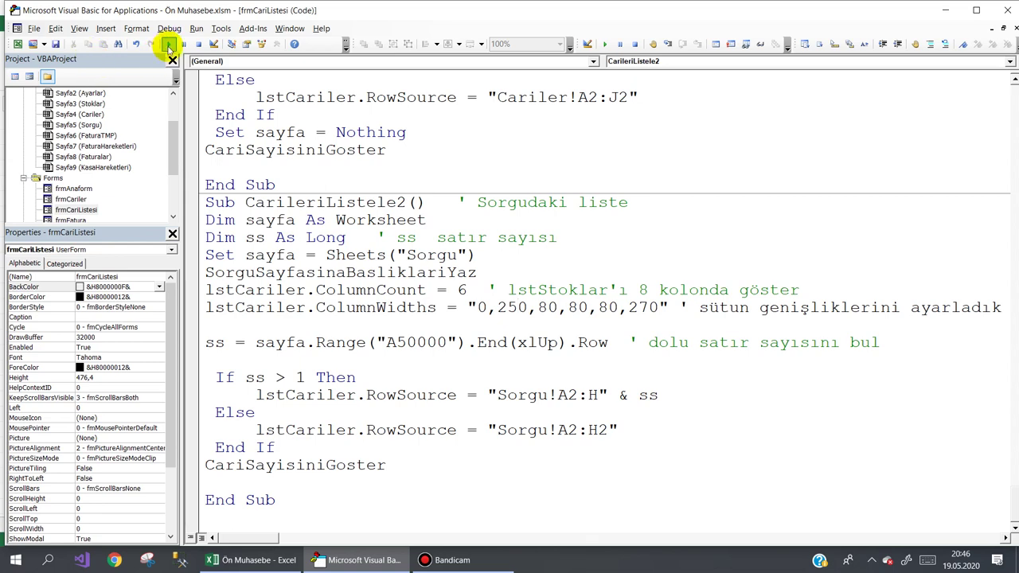
click(169, 46)
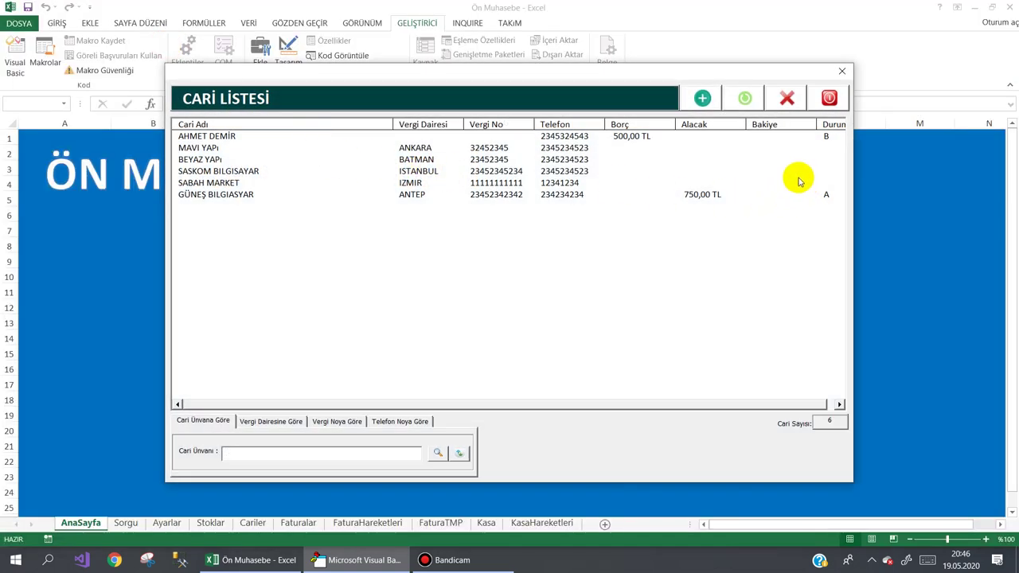
Browse the SABAH MARKET, GÜNEŞ BİLGİSAYAR and SASKOM BİLGİSAYAR rows, then close the list and return to the workbook
click(799, 181)
click(781, 194)
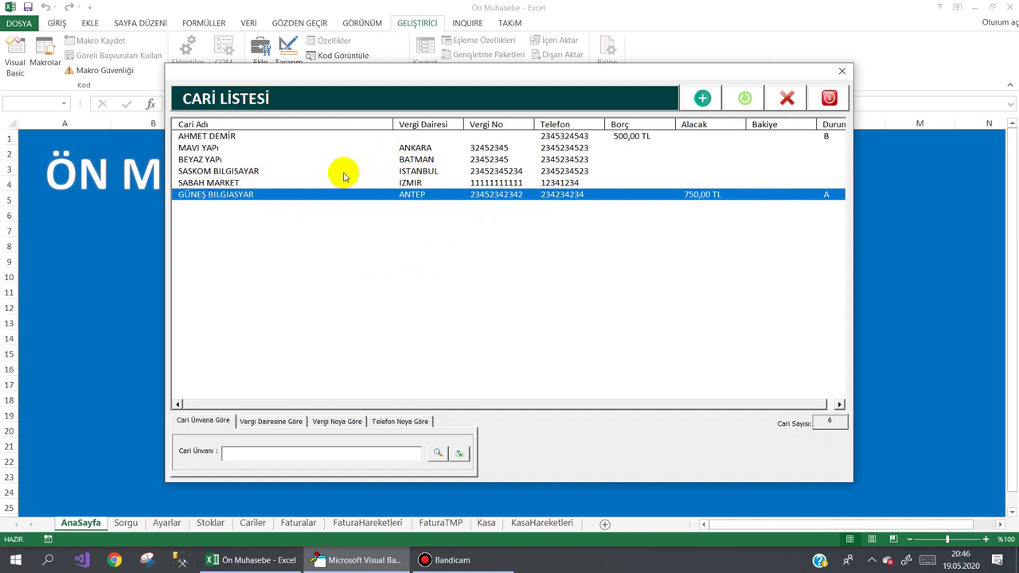
click(310, 171)
click(330, 196)
click(318, 182)
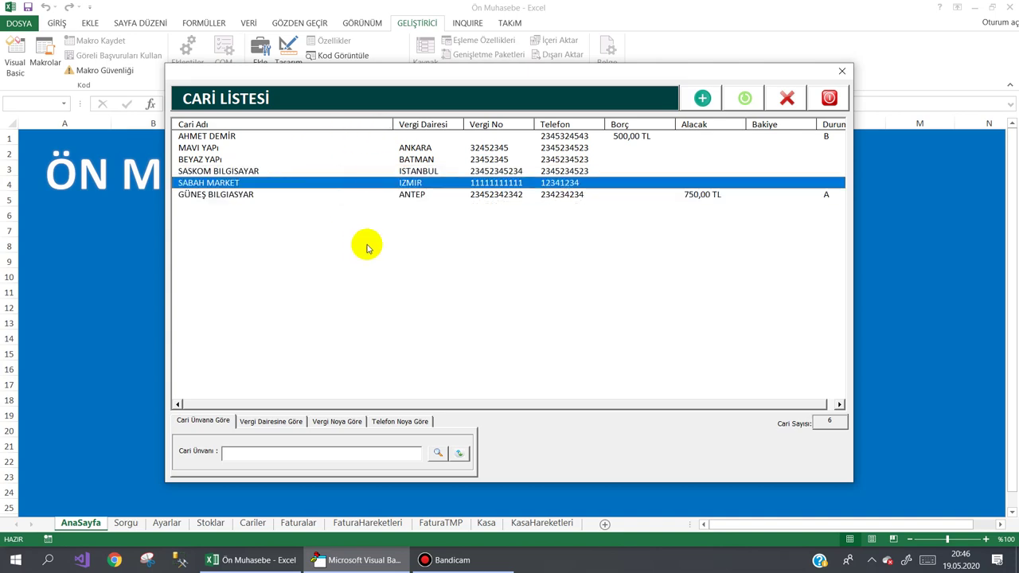
click(828, 98)
click(239, 560)
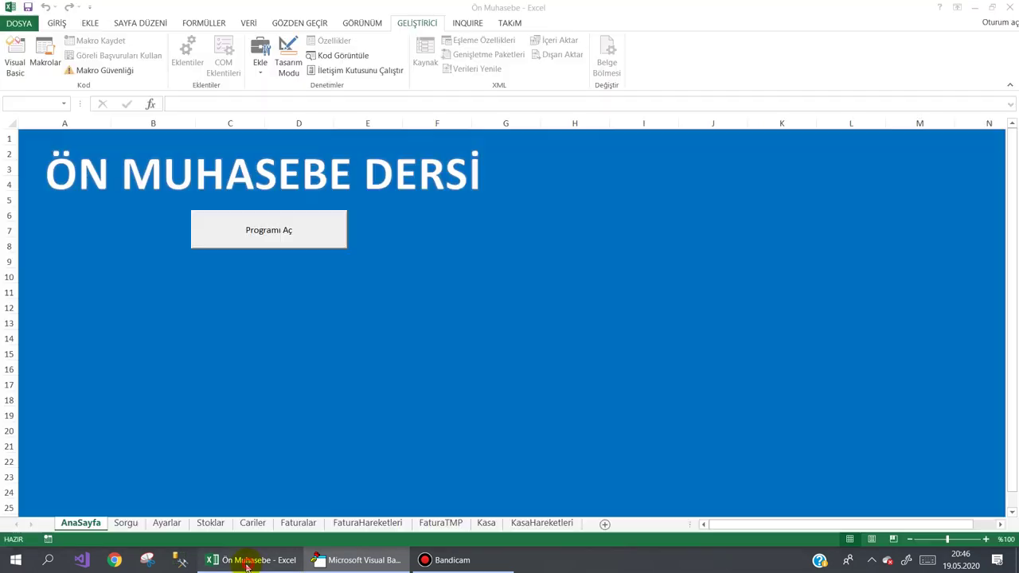
Delete the 1250 NAKİT ÖDEME transaction from Kasa İşlemleri and confirm
click(235, 246)
click(541, 114)
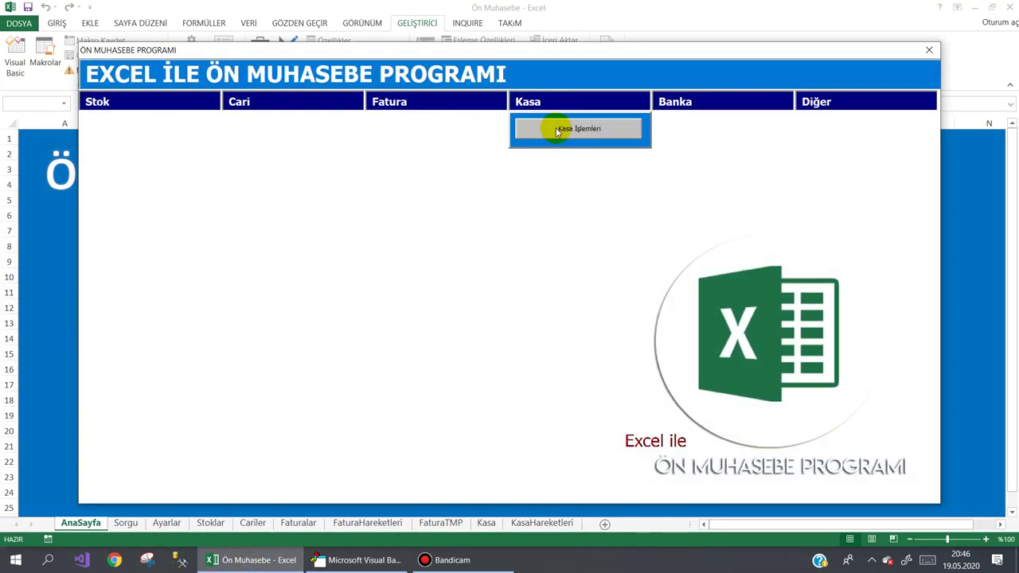
click(561, 128)
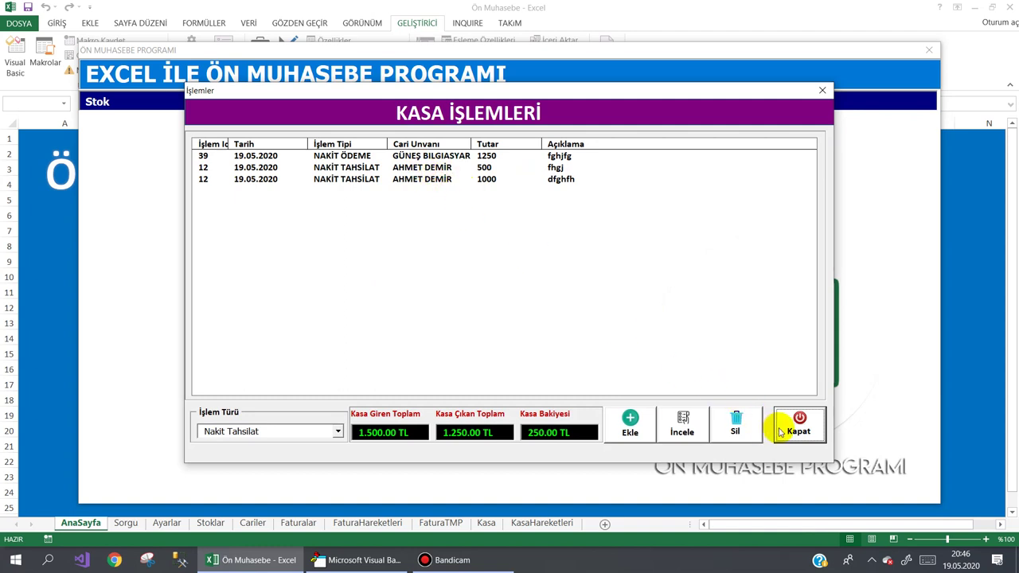
click(434, 156)
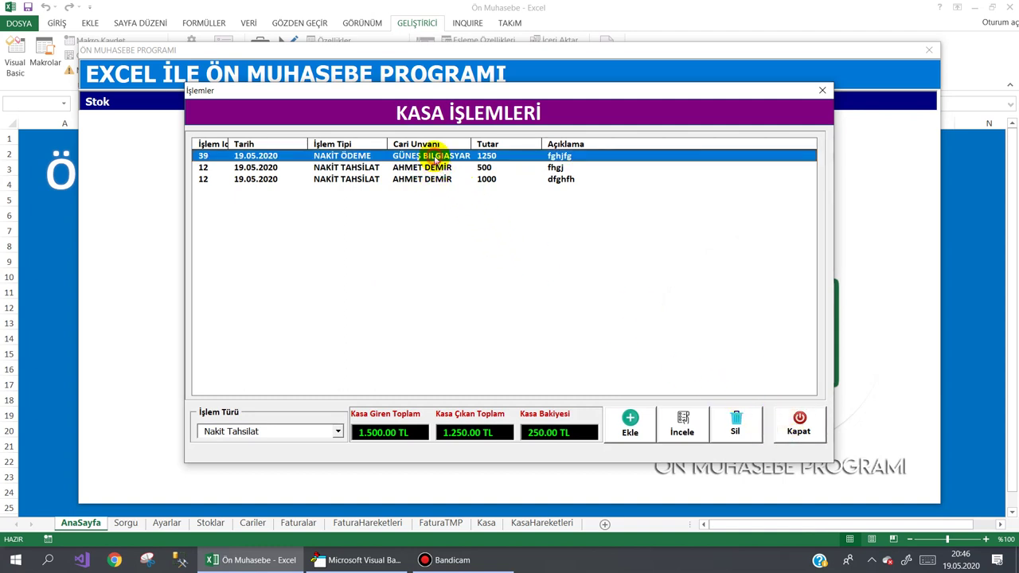
click(731, 424)
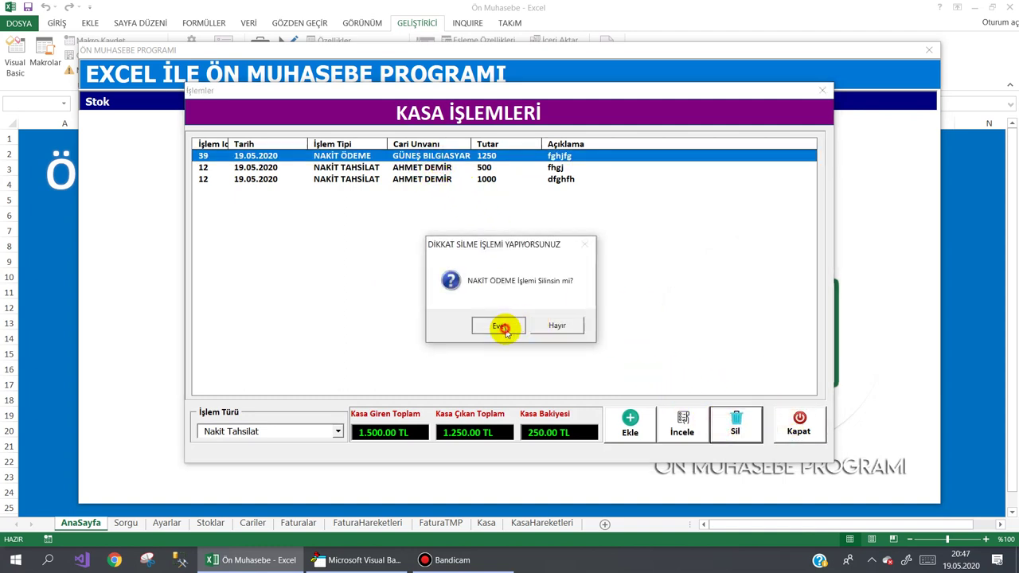
click(503, 327)
click(642, 309)
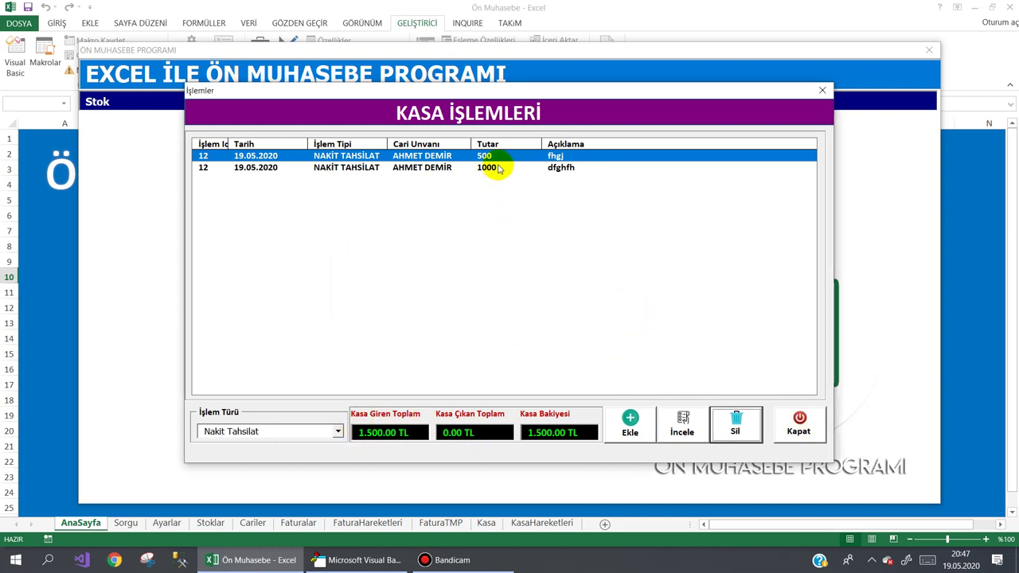
click(799, 425)
Check GÜNEŞ BİLGİSAYAR's updated balance in the Cari Listesi
mouse_move(227, 101)
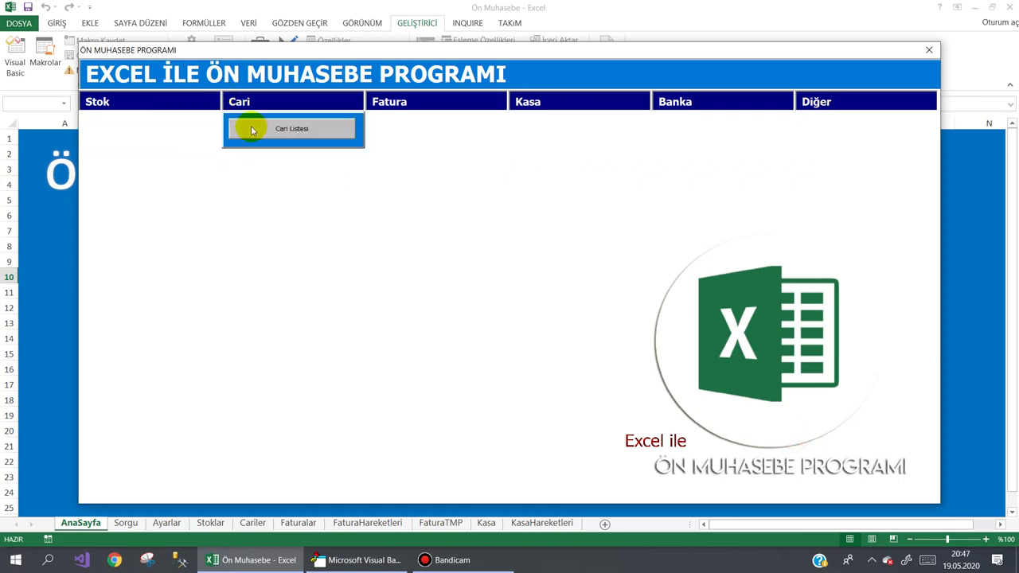
click(266, 134)
click(689, 195)
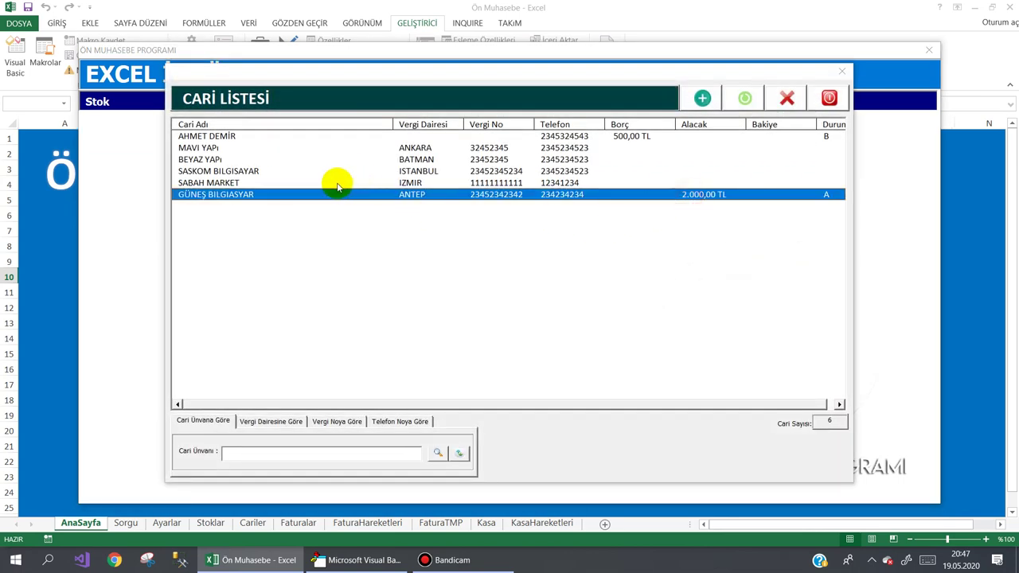
click(830, 98)
Delete the 1000 dfghfh cash transaction and confirm
click(531, 127)
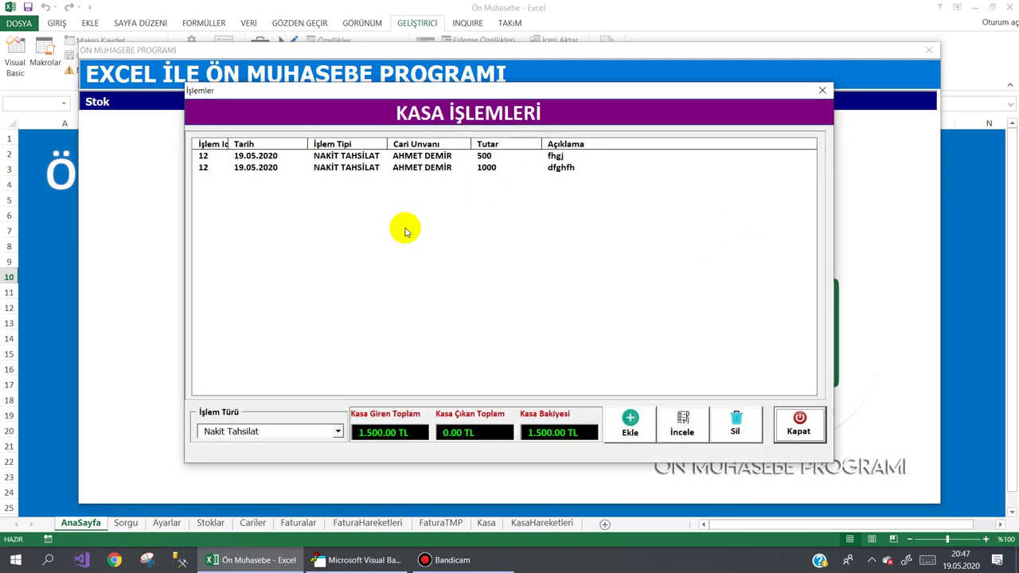
click(391, 175)
click(736, 423)
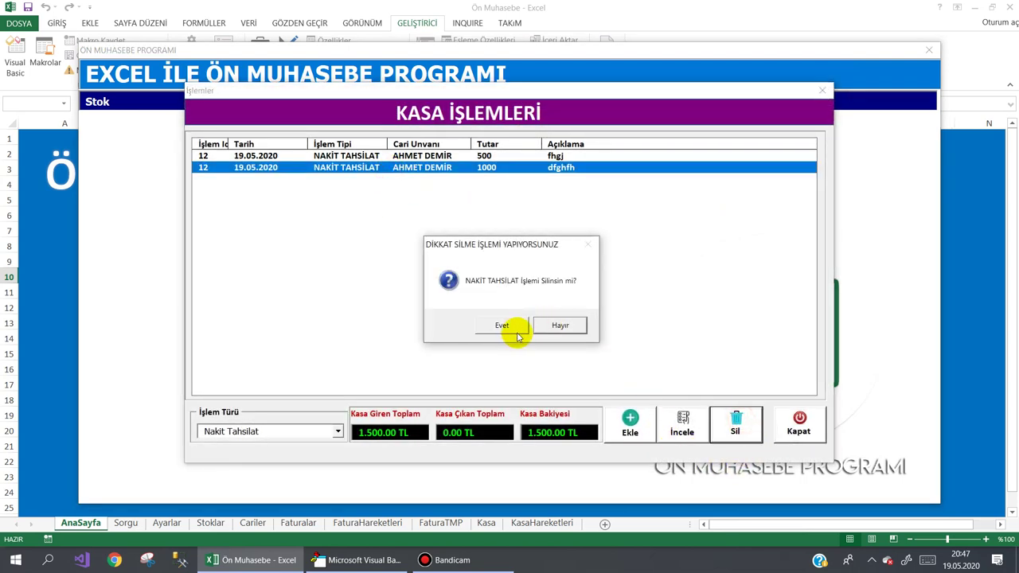
click(511, 328)
click(649, 305)
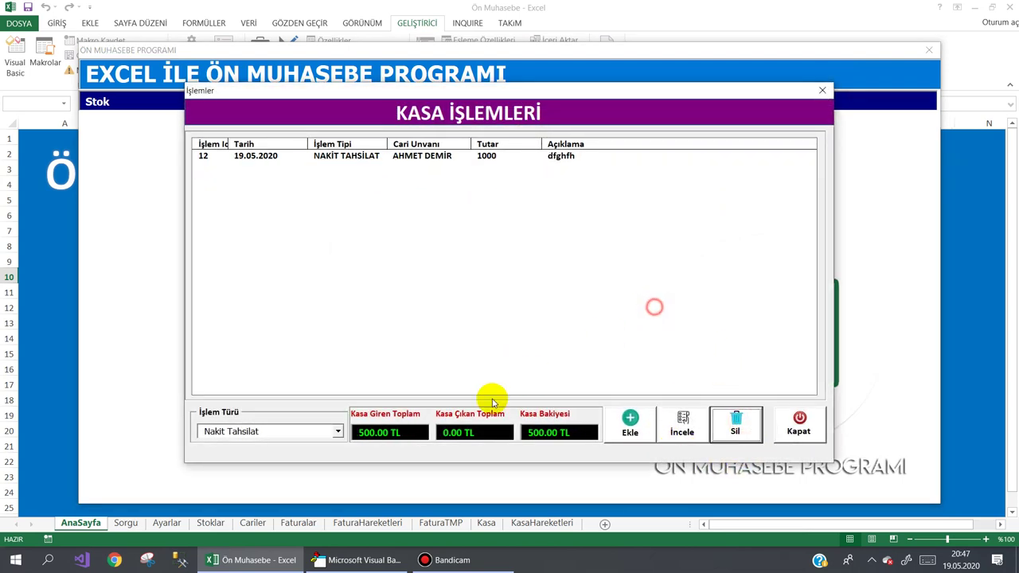
Check the remaining transaction's customer's updated debt in the Cari Listesi
click(419, 158)
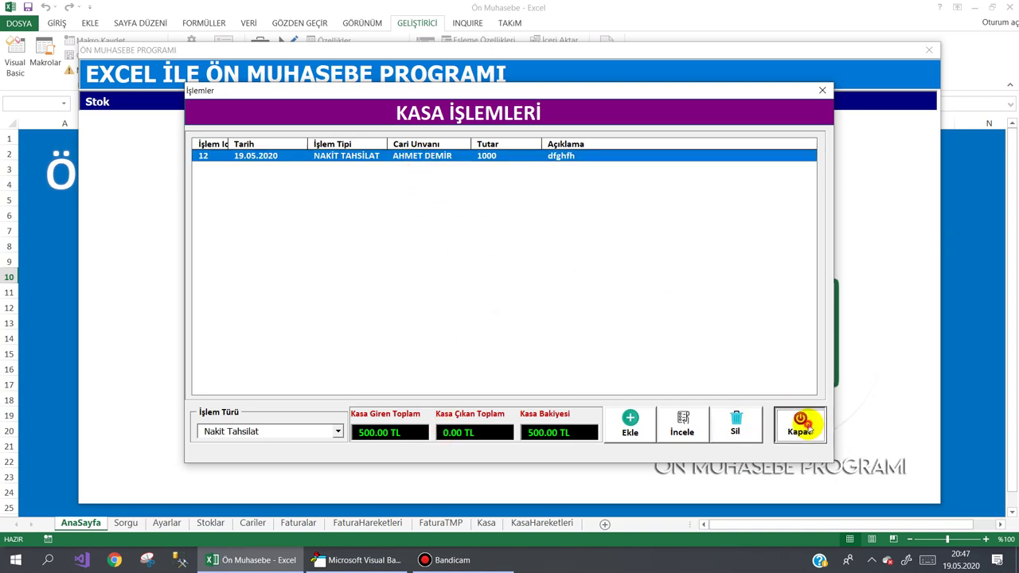
click(800, 426)
click(228, 114)
click(246, 127)
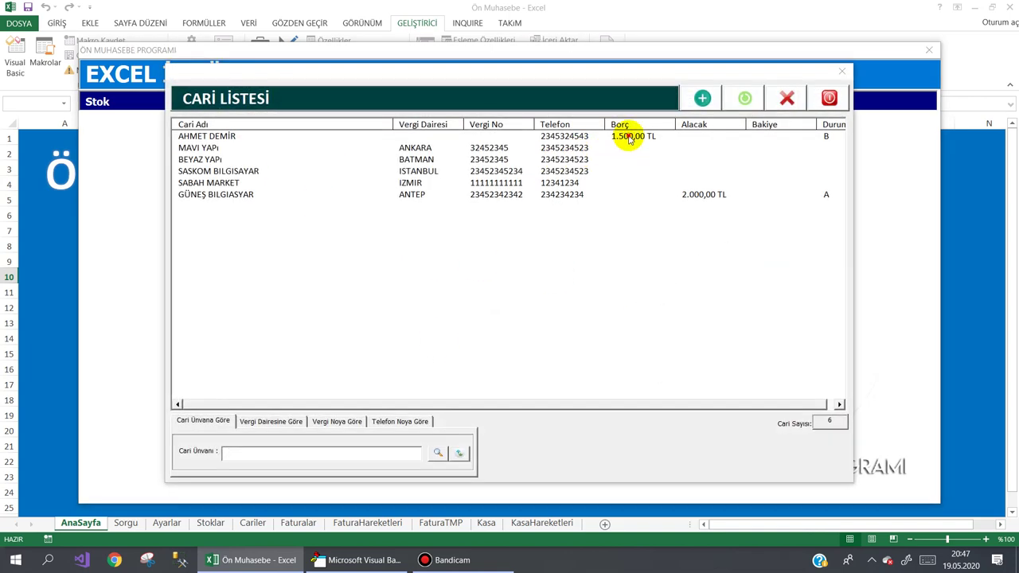
click(629, 137)
click(831, 98)
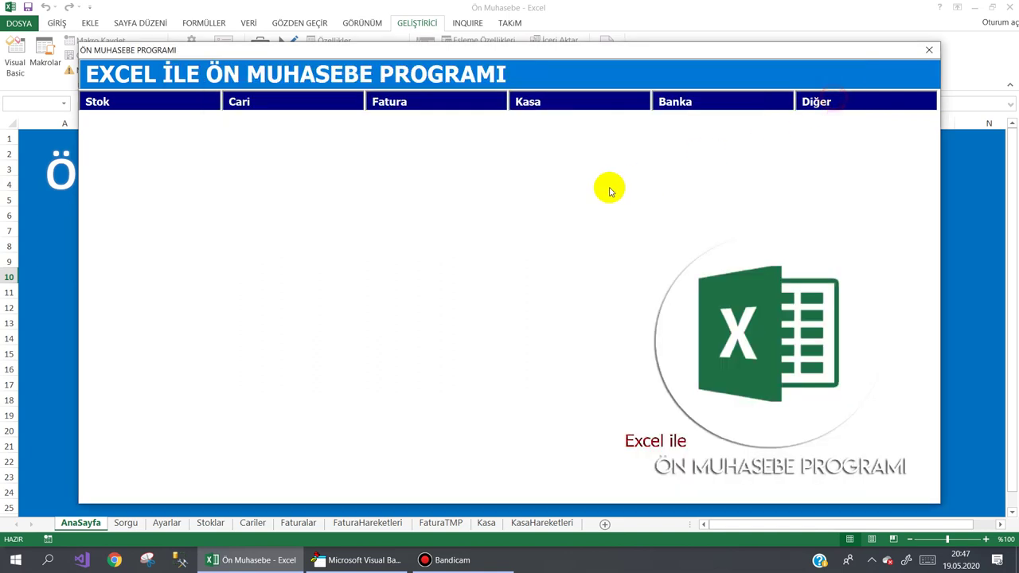
Delete the last remaining cash transaction from Kasa İşlemleri
mouse_move(530, 99)
click(536, 125)
click(428, 164)
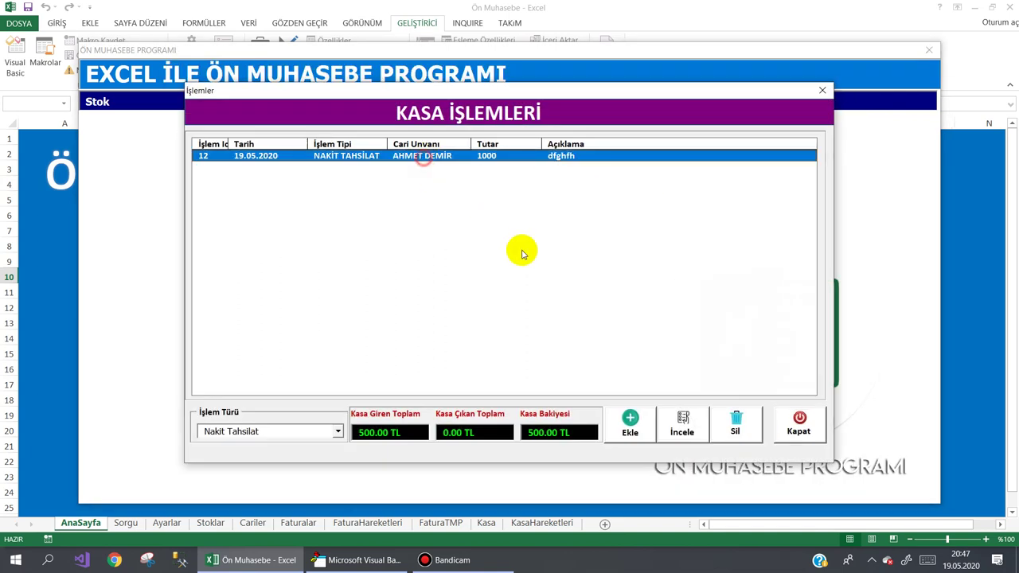
click(723, 422)
click(515, 326)
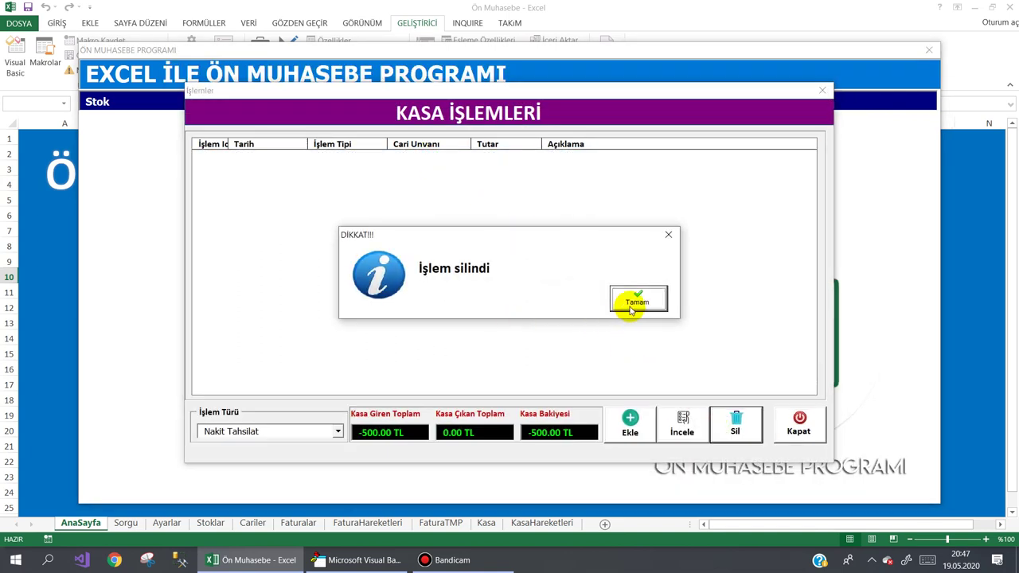
click(631, 301)
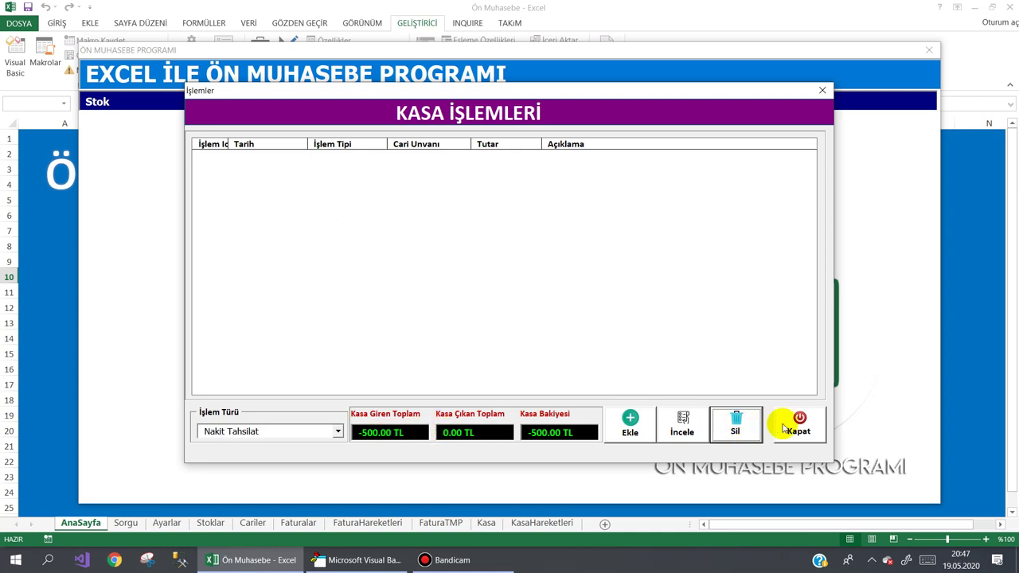
Review the Cari Listesi once more, then exit the accounting program
click(784, 428)
click(286, 99)
click(288, 127)
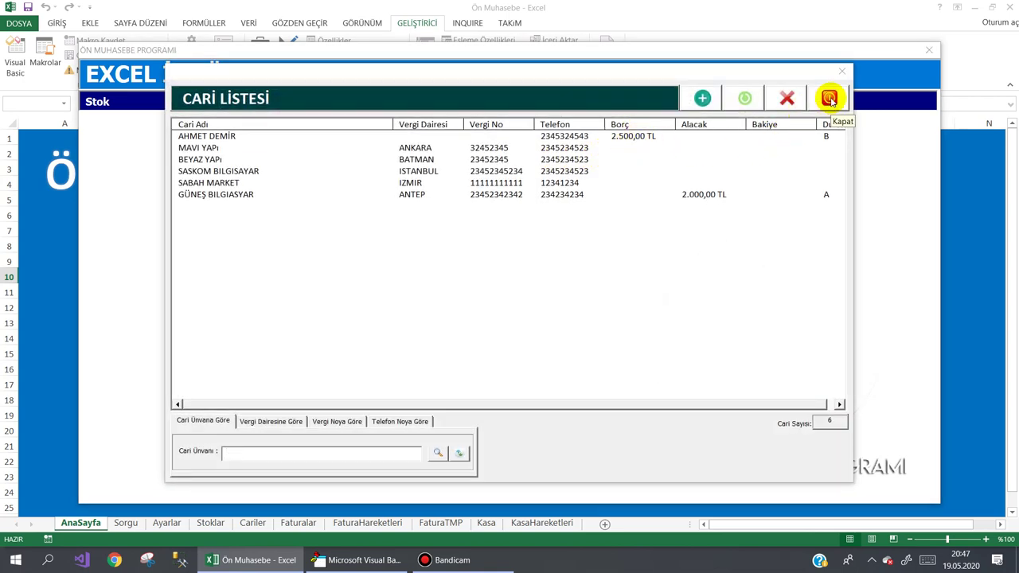
click(830, 99)
click(830, 98)
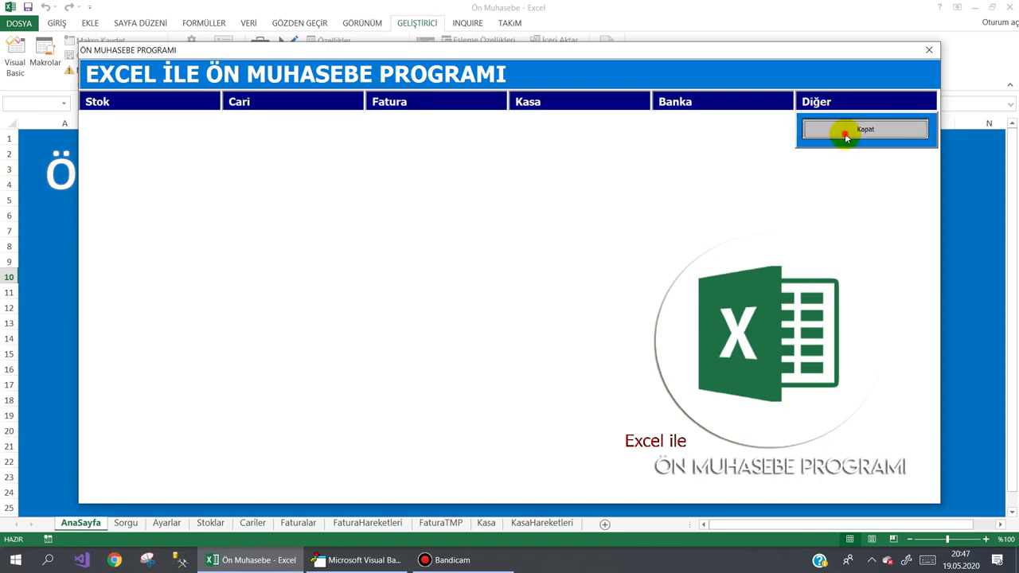
click(844, 130)
Inspect the KasayaGirenArttir call in FrmKasaTO's Kaydet save code, then return to Excel
click(322, 560)
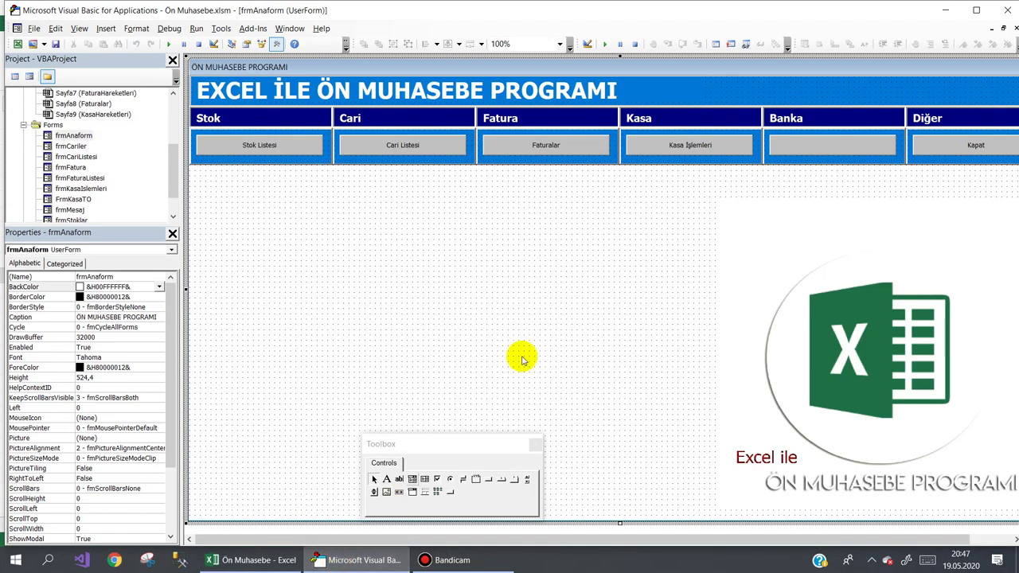
drag(173, 172, 173, 189)
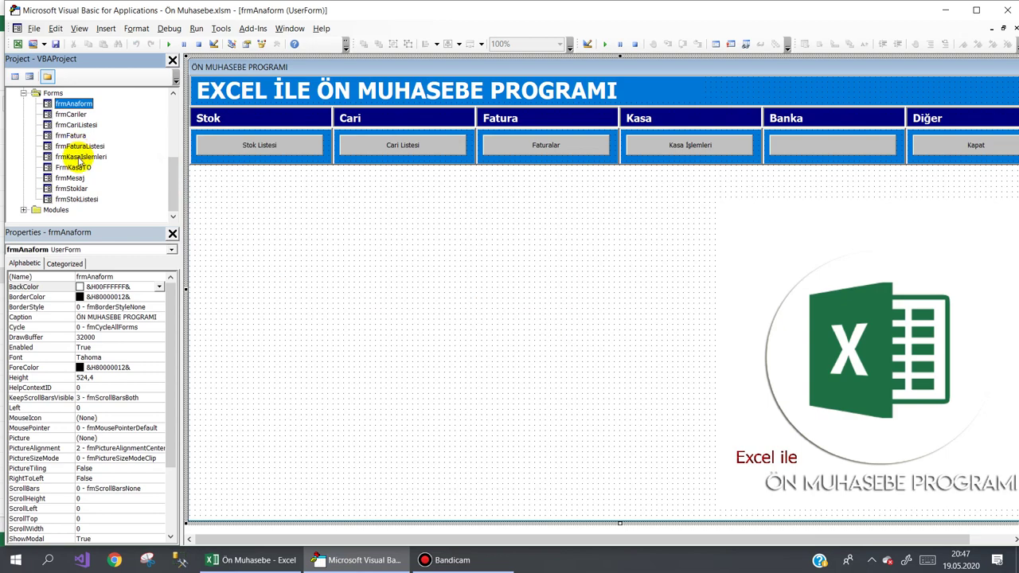
double_click(73, 169)
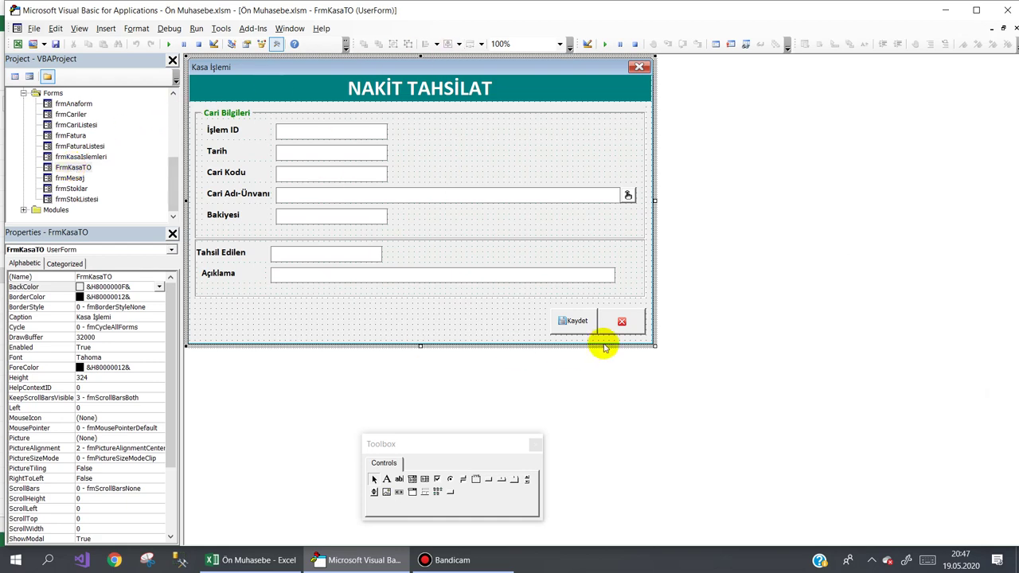
double_click(566, 328)
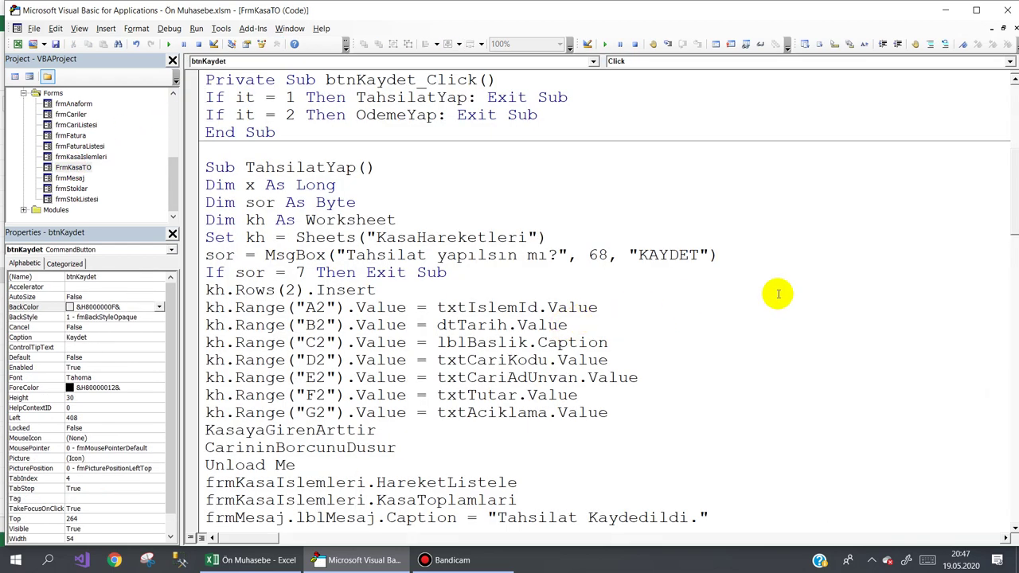
drag(1013, 184, 1013, 222)
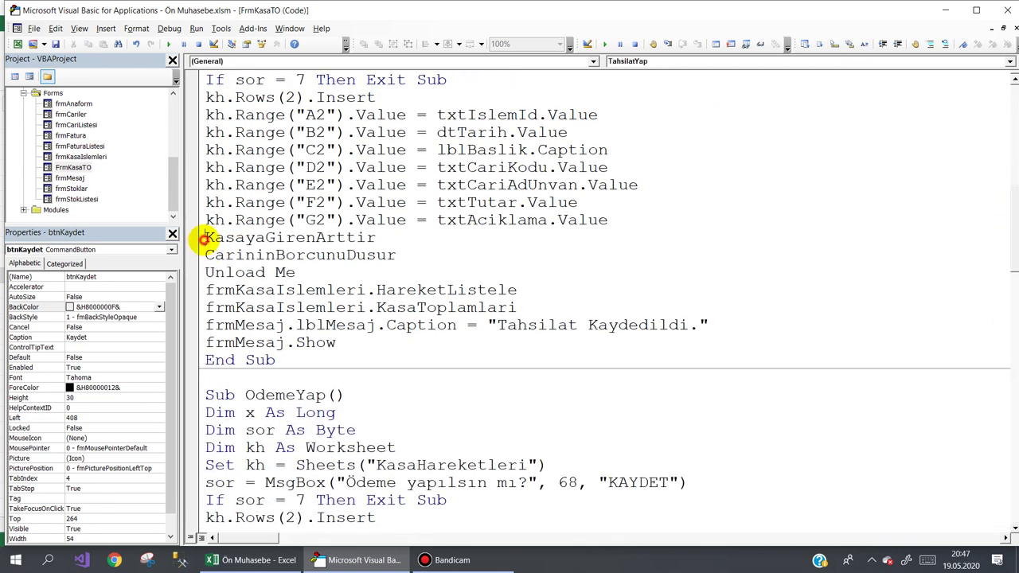
drag(205, 239, 306, 237)
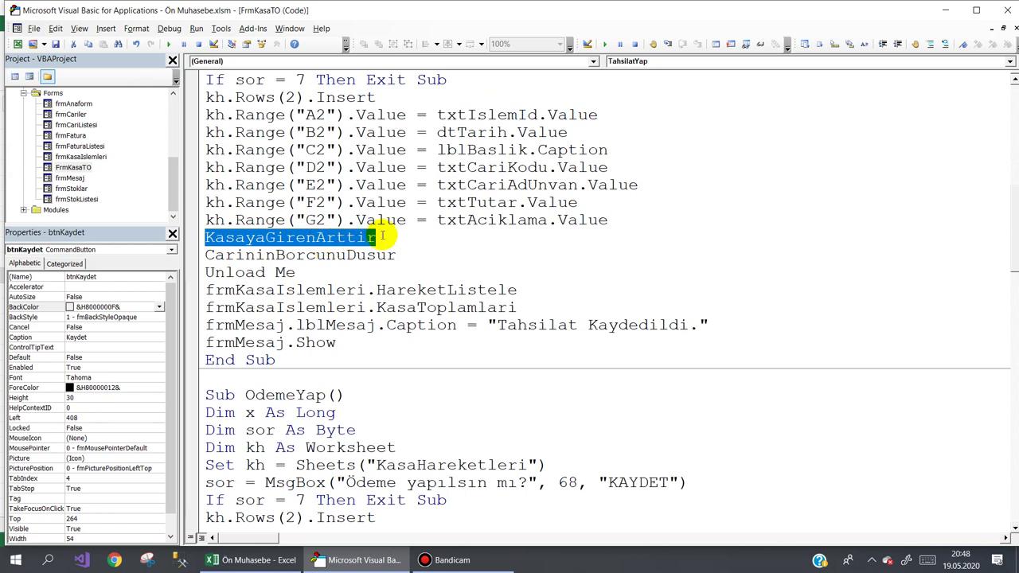
click(270, 559)
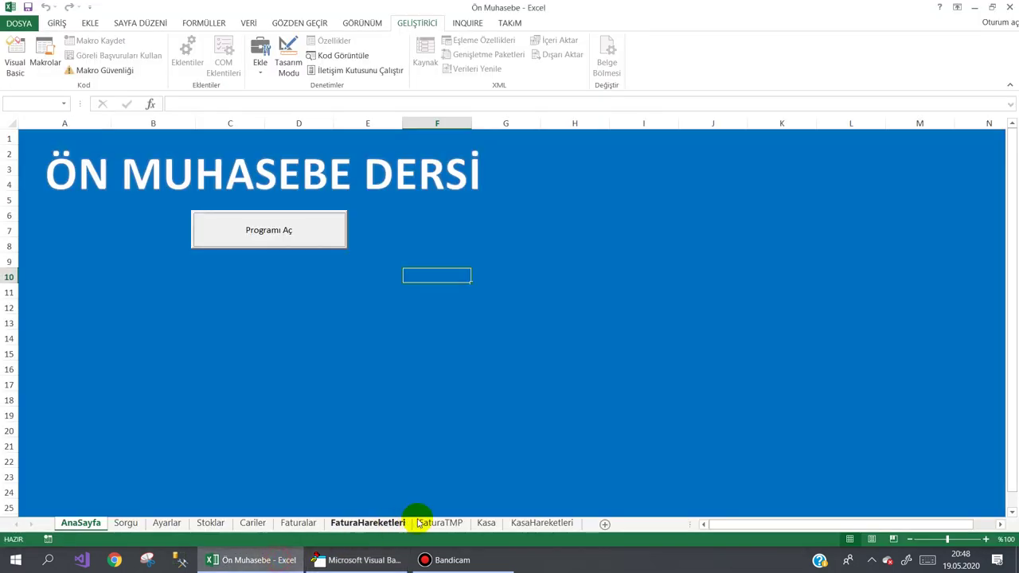
Check the -500 Giren Toplam in Kasa cell A2, then go back to the VBA code
click(485, 523)
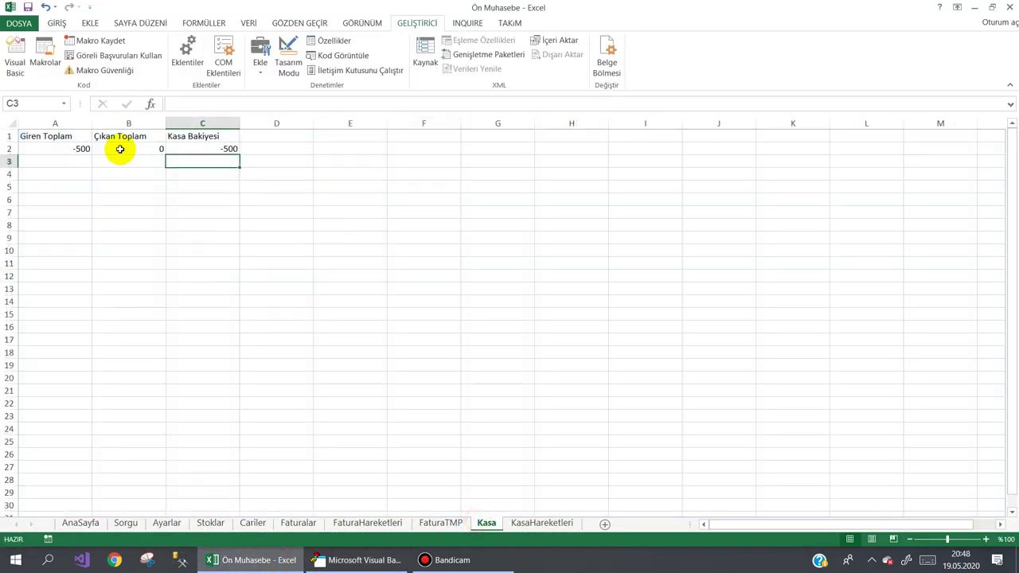
click(64, 151)
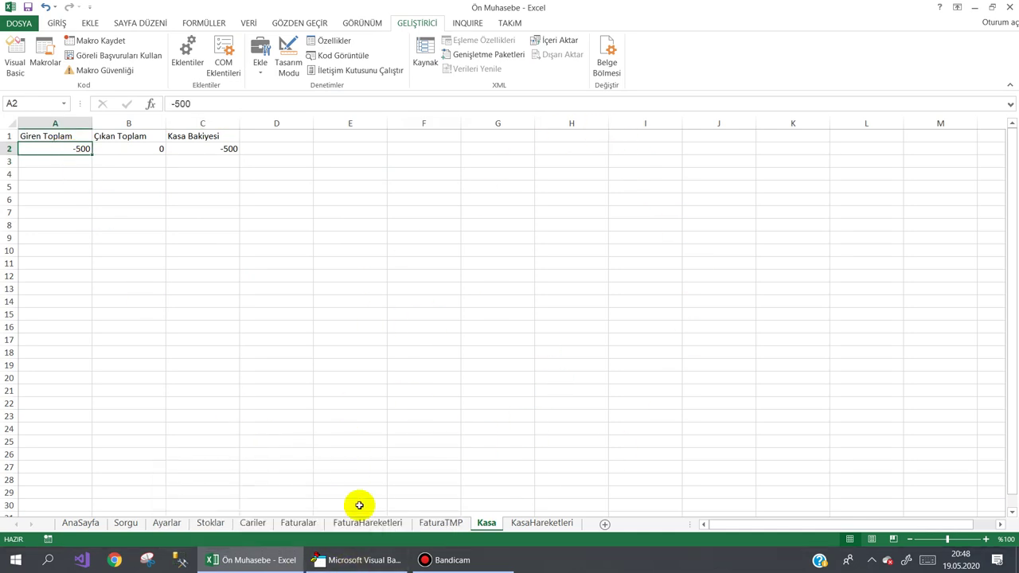
click(363, 560)
scroll(337, 255, up, 1)
In TahsilatYap, mark the KasayaGirenArttir call with the comment 'Yeni eklendi'
scroll(337, 239, up, 3)
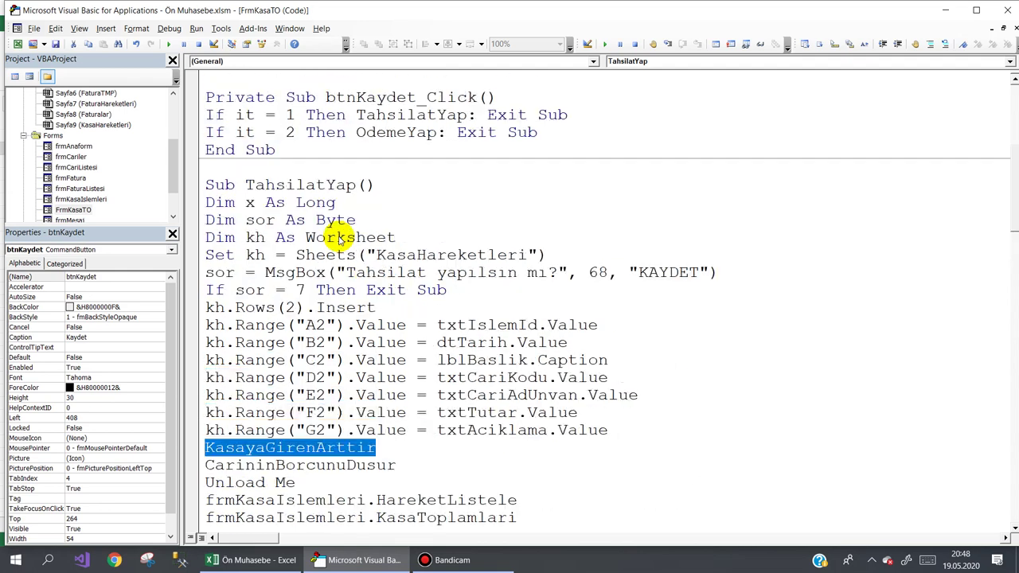
drag(245, 185, 353, 184)
scroll(368, 314, down, 1)
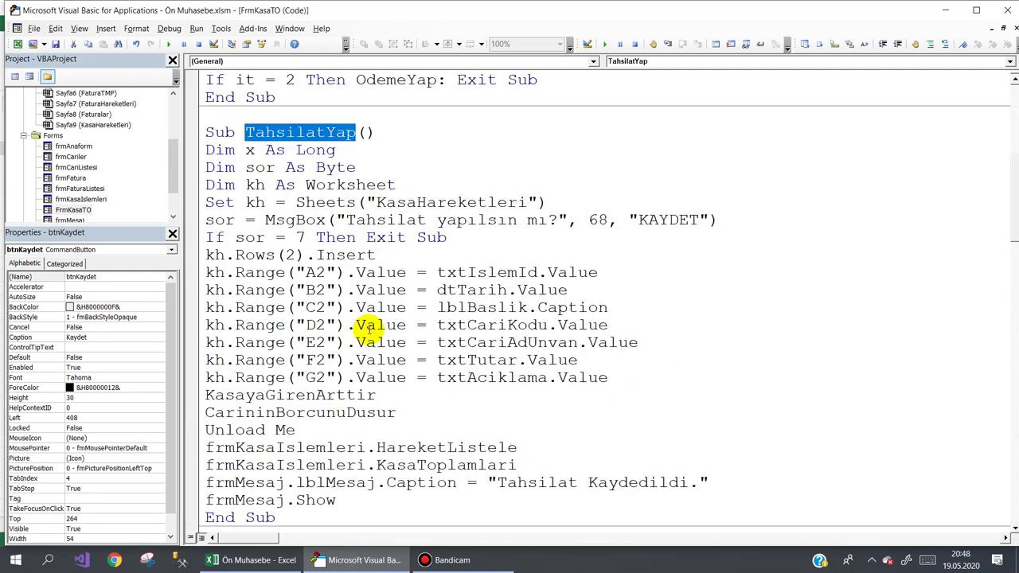
scroll(368, 328, down, 1)
drag(376, 342, 213, 343)
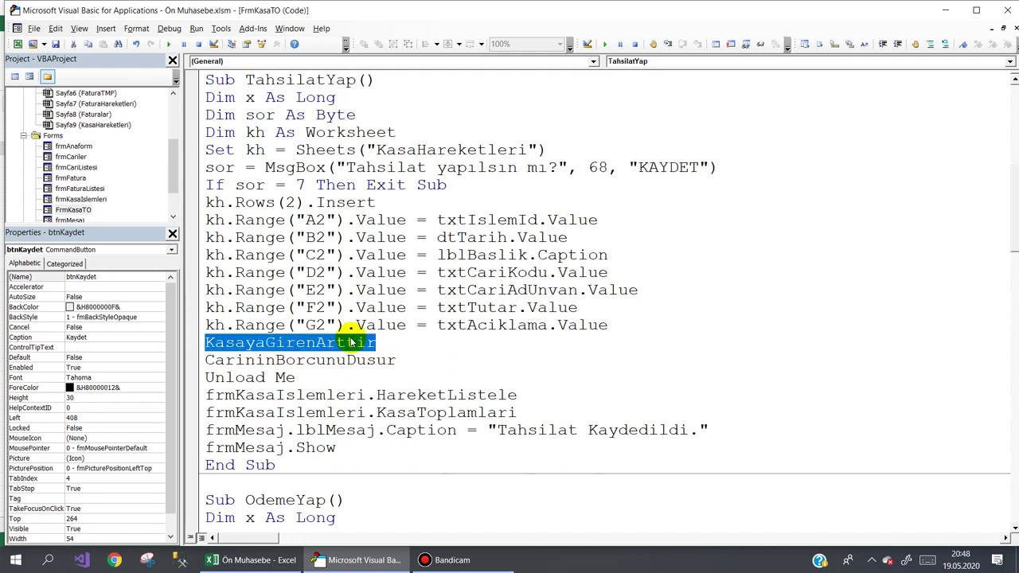
scroll(354, 311, down, 1)
scroll(355, 335, down, 1)
scroll(346, 239, down, 1)
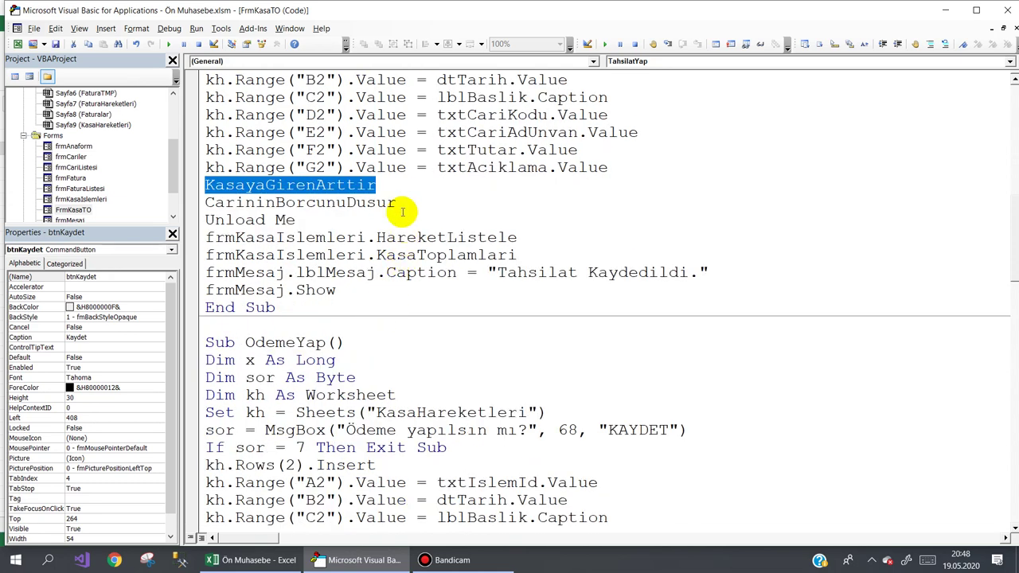
click(400, 184)
text('Yeni eklendi)
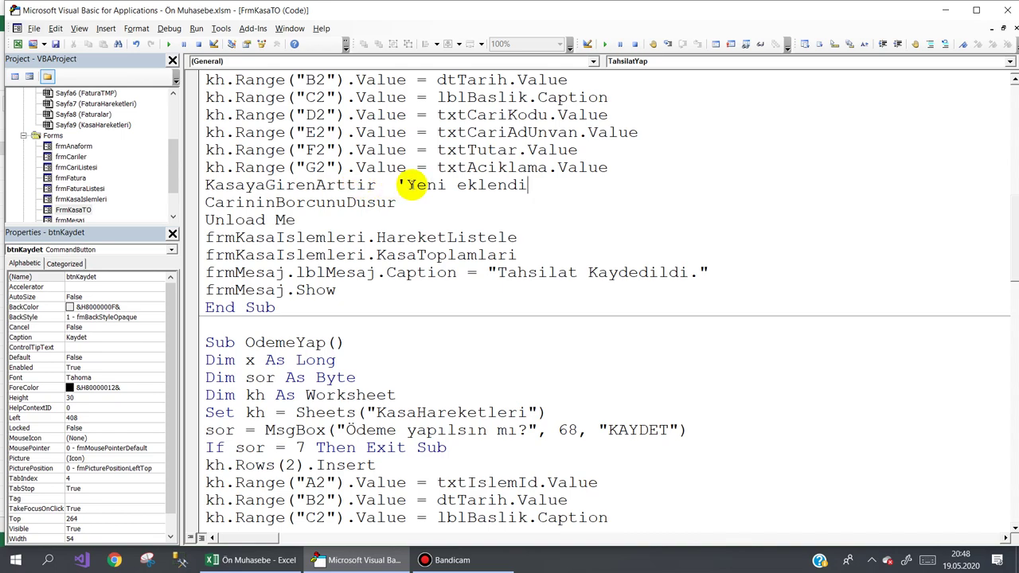
Review the KasayaGirenArttir procedure, which adds the amount to the existing Kasa A2 value
scroll(398, 250, down, 1)
scroll(403, 250, down, 4)
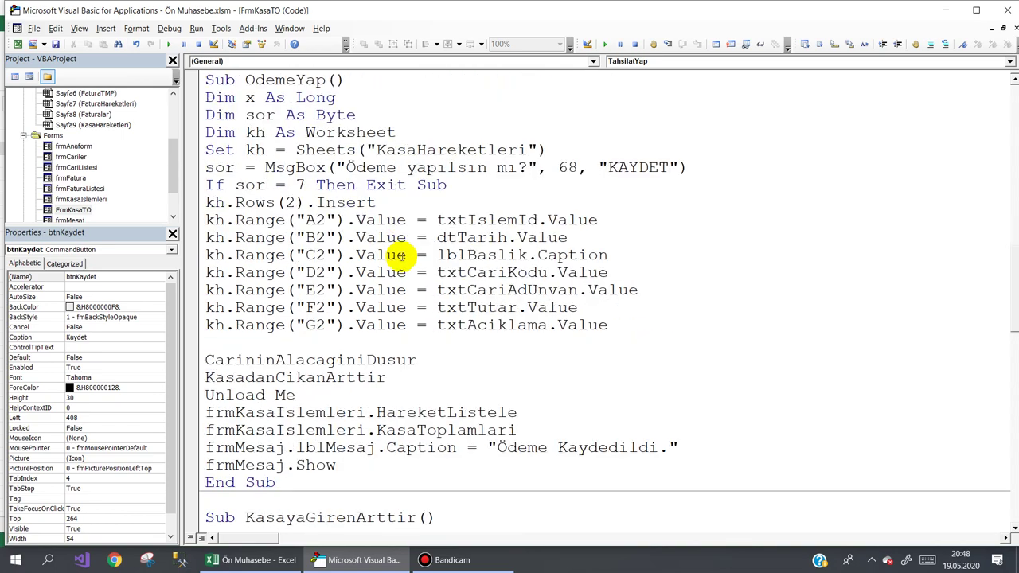
scroll(402, 258, down, 1)
scroll(402, 278, down, 2)
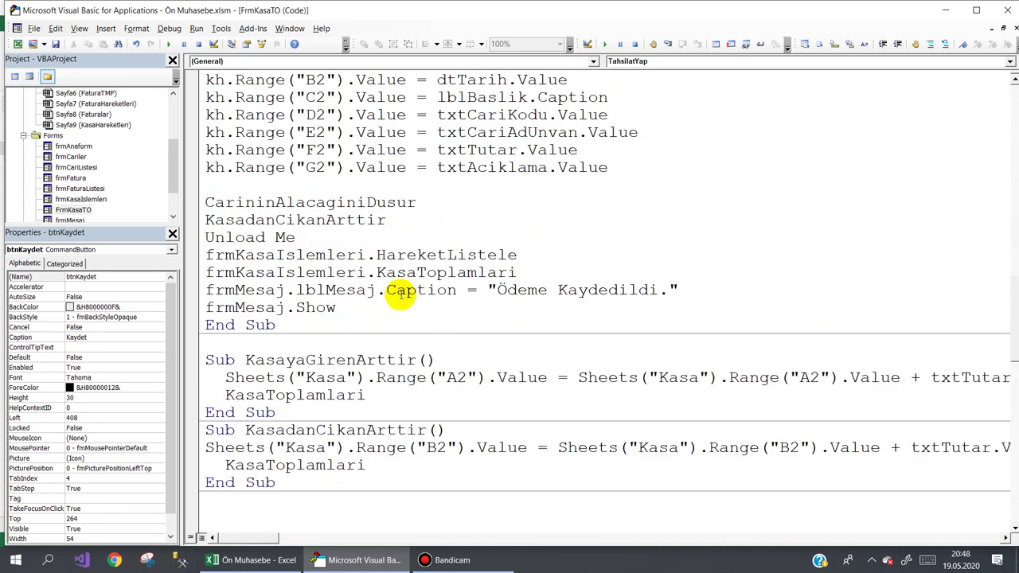
scroll(398, 295, up, 1)
scroll(297, 410, down, 2)
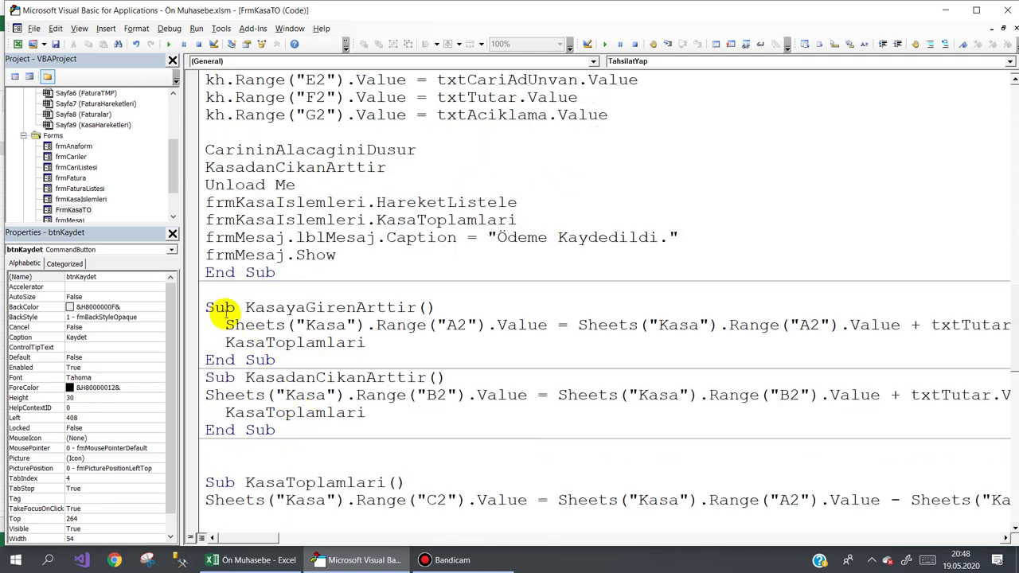
drag(255, 307, 394, 307)
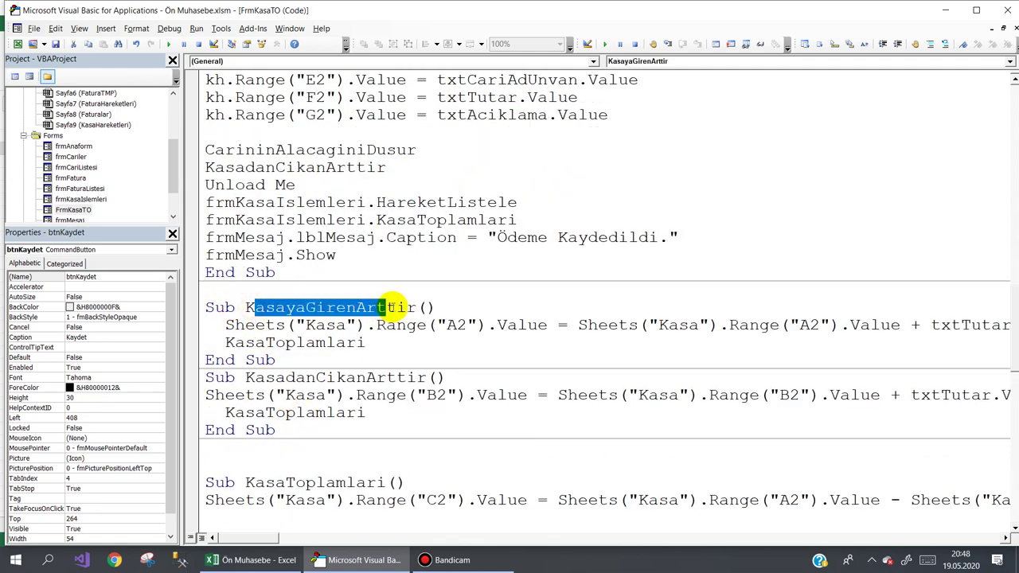
drag(266, 324, 274, 324)
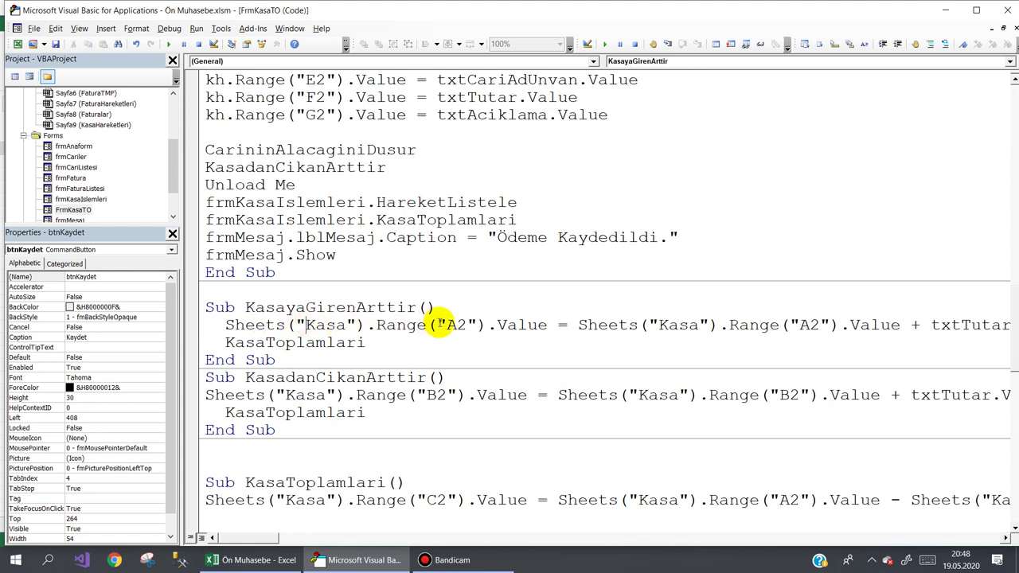
drag(552, 327, 232, 325)
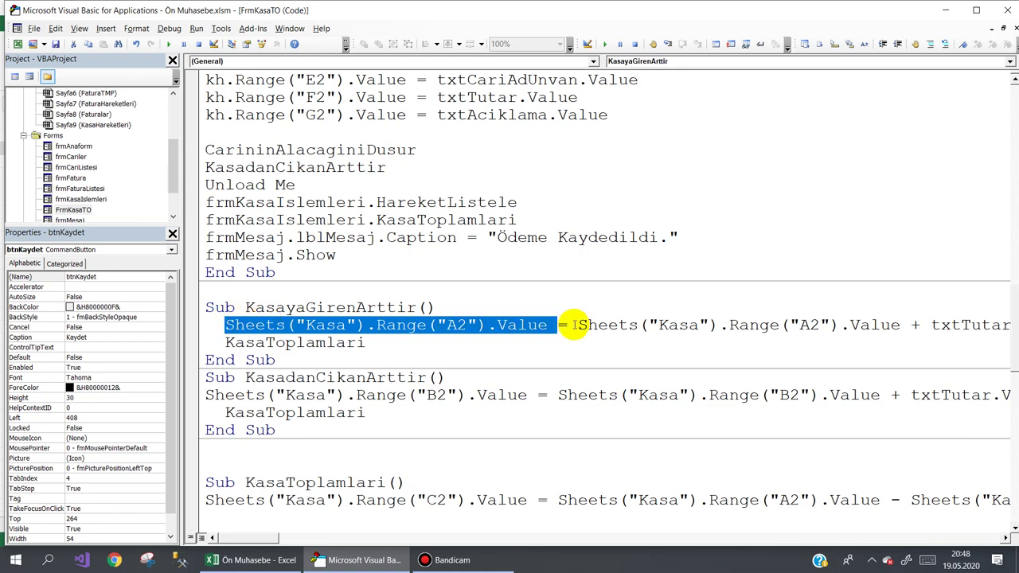
drag(576, 325, 891, 325)
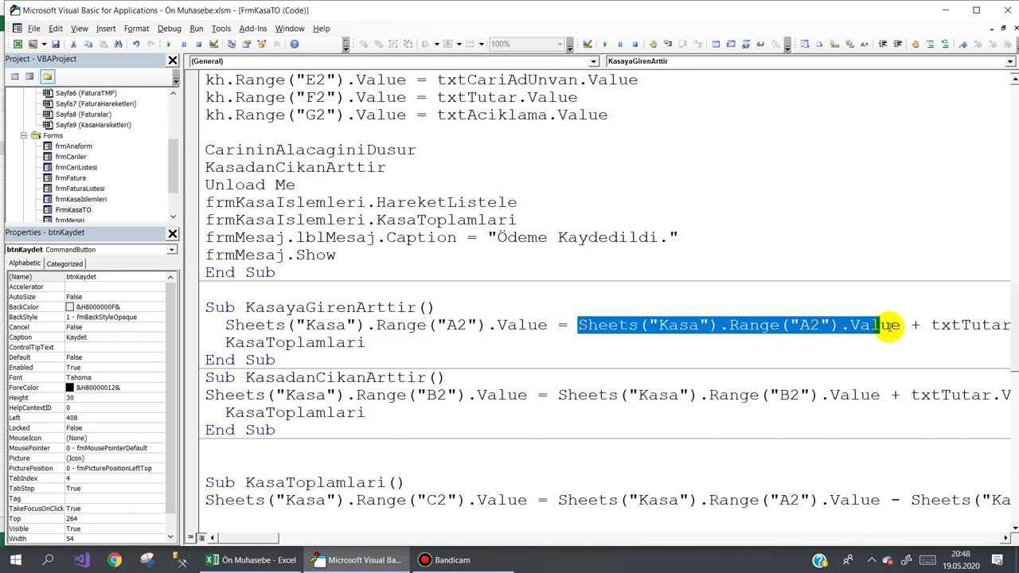
drag(243, 539, 272, 538)
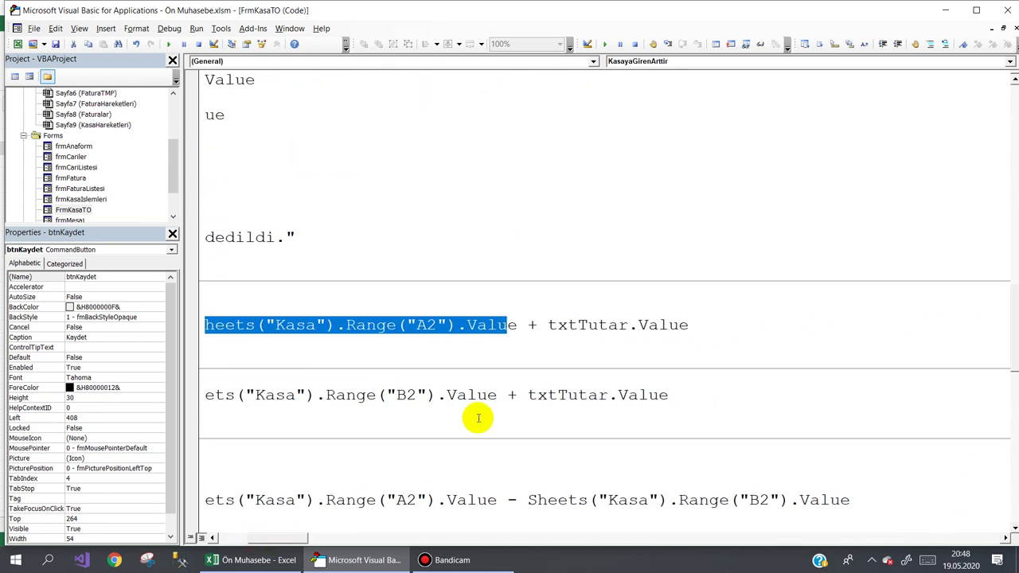
From the FrmKasaTO form design, reach the Kaydet button's Click code
double_click(80, 209)
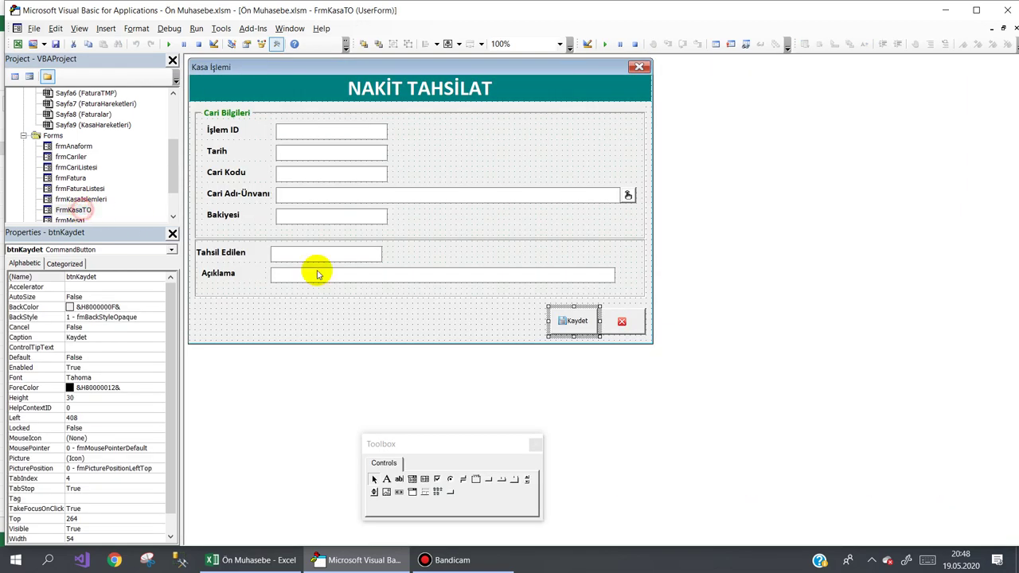
click(348, 252)
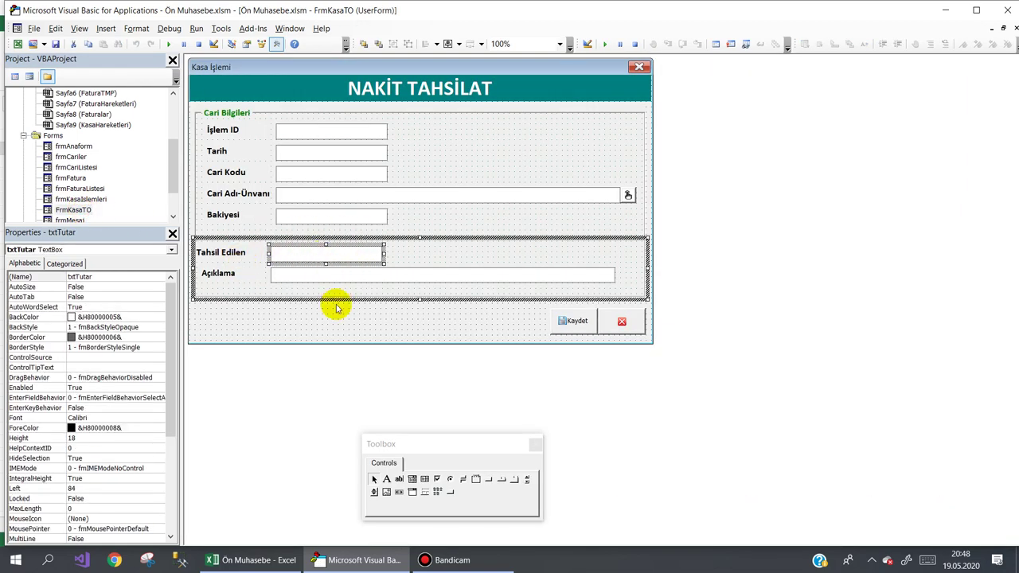
click(336, 308)
click(168, 44)
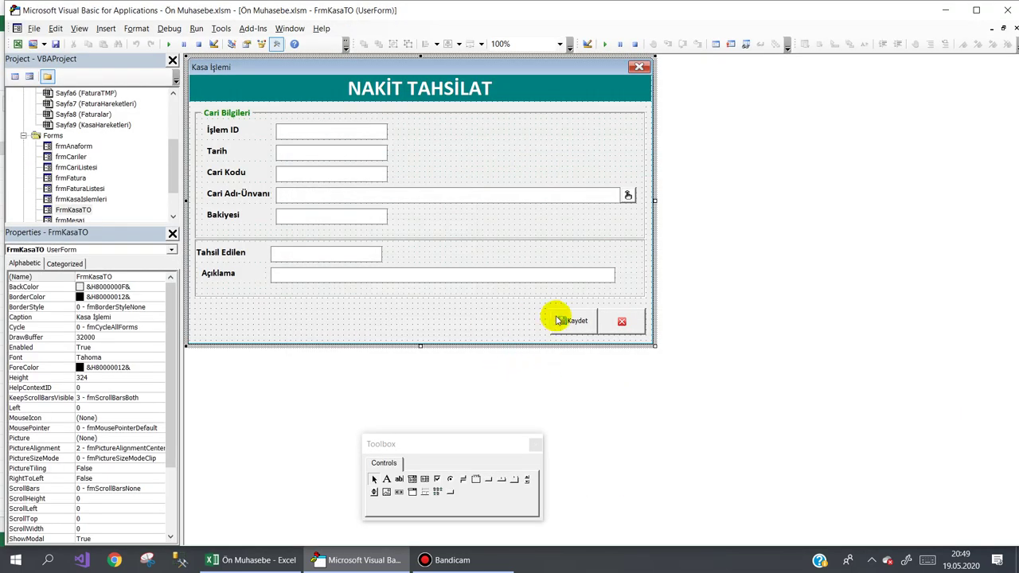
double_click(559, 318)
drag(1015, 197, 1009, 336)
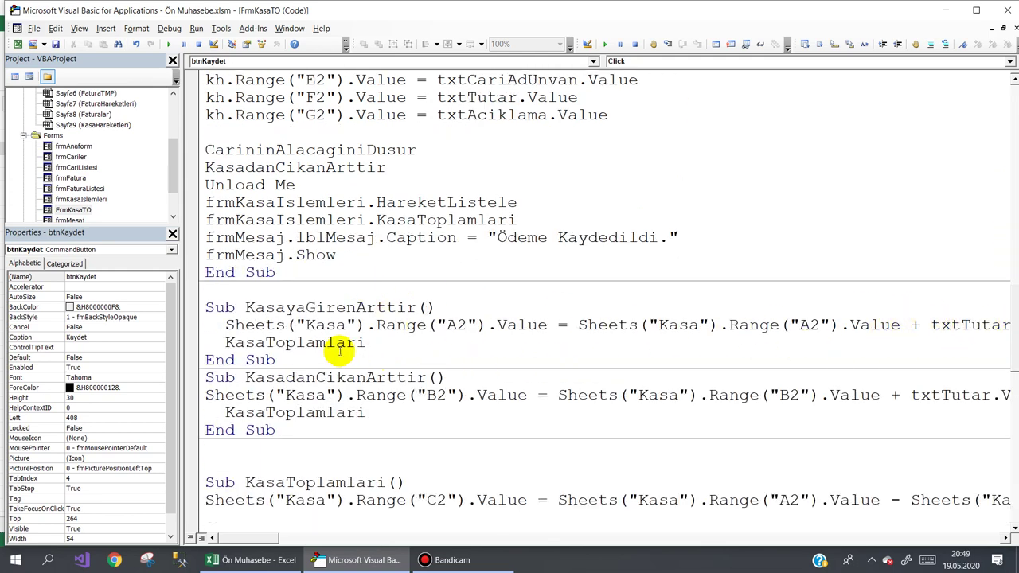
drag(225, 342, 381, 344)
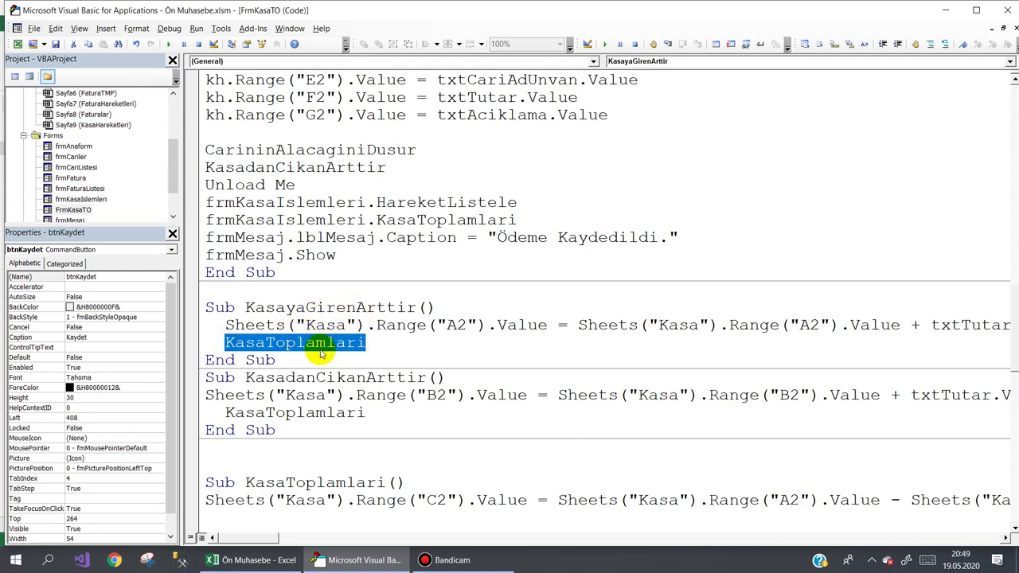
scroll(323, 355, down, 4)
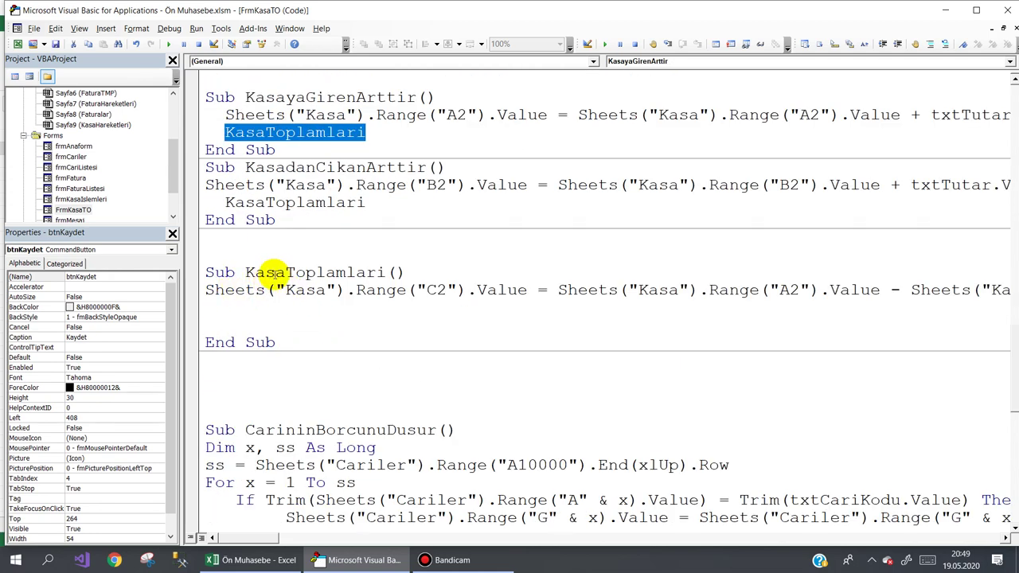
drag(246, 272, 384, 272)
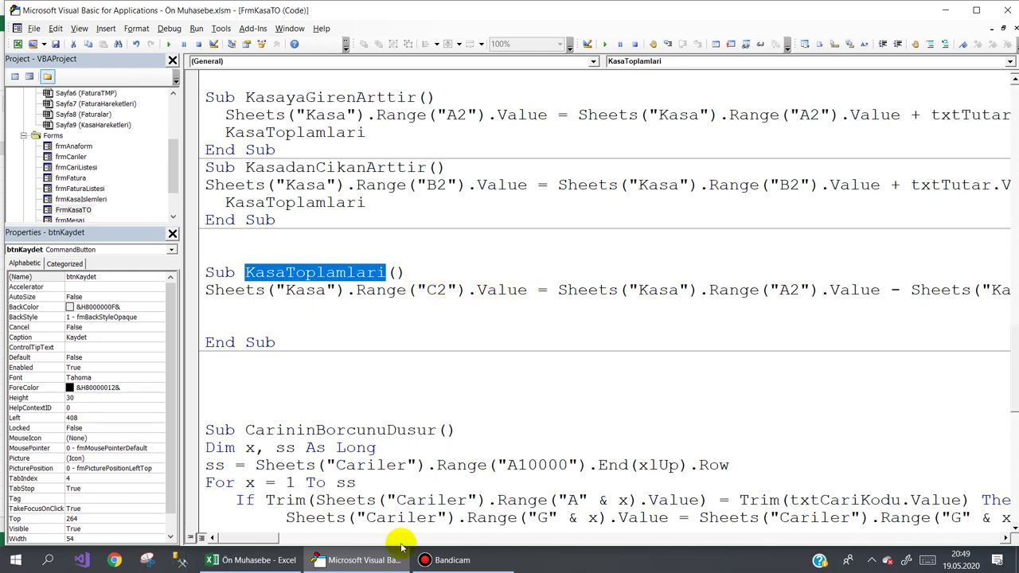
click(231, 560)
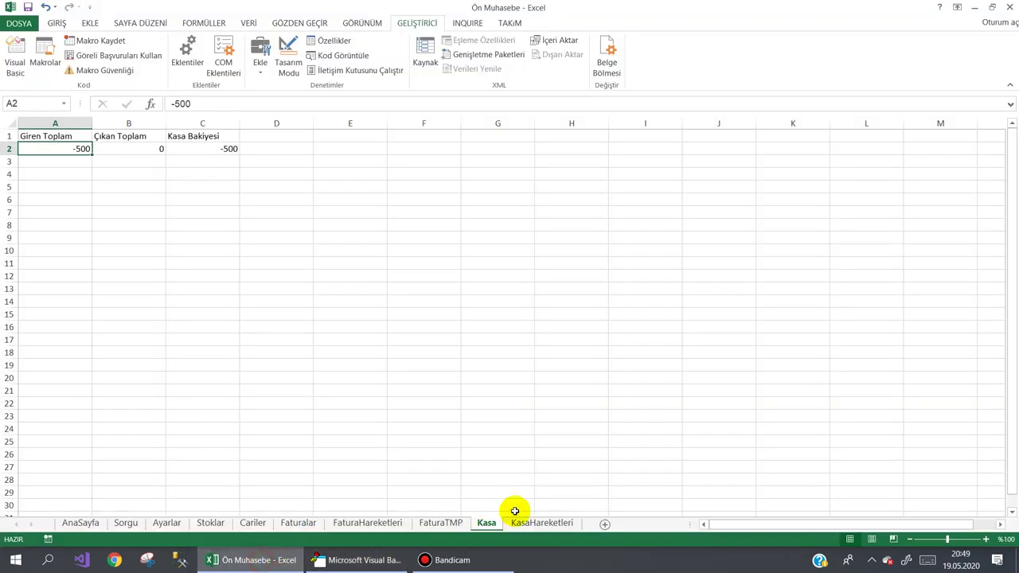
click(204, 149)
click(67, 148)
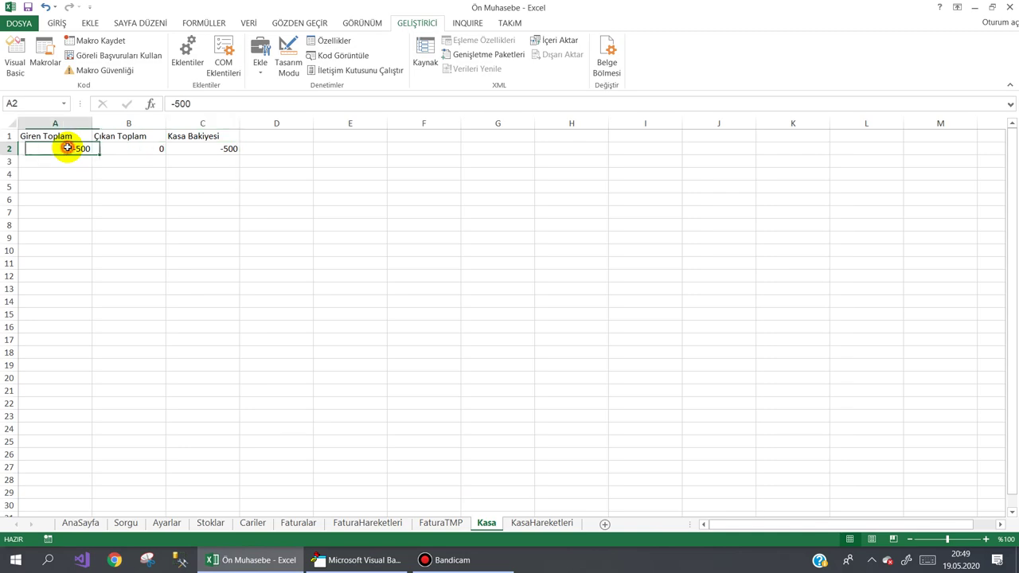
click(120, 148)
click(363, 560)
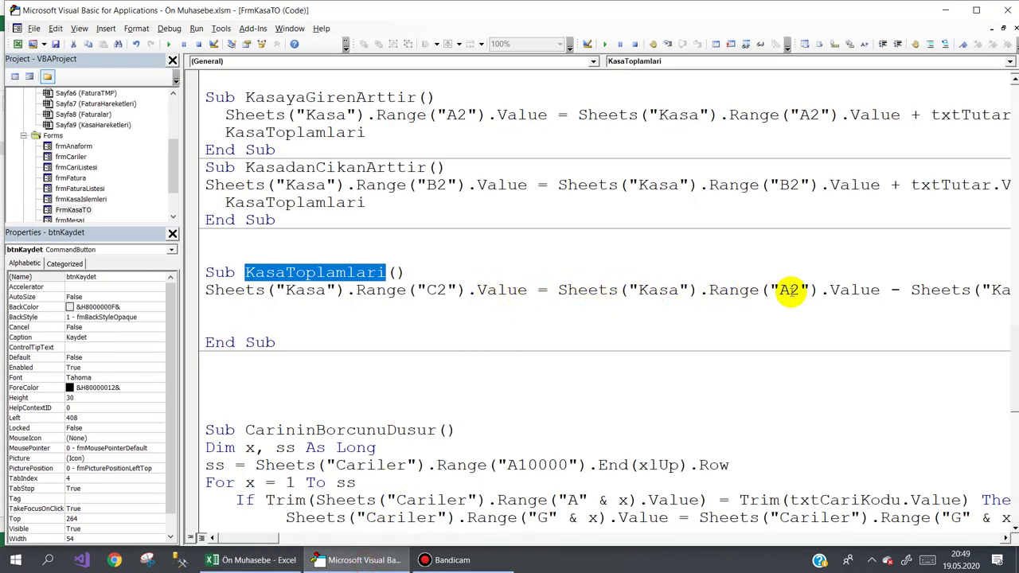
Review the KasaToplamlari procedure and its call inside KasayaGirenArttir
drag(880, 290, 571, 293)
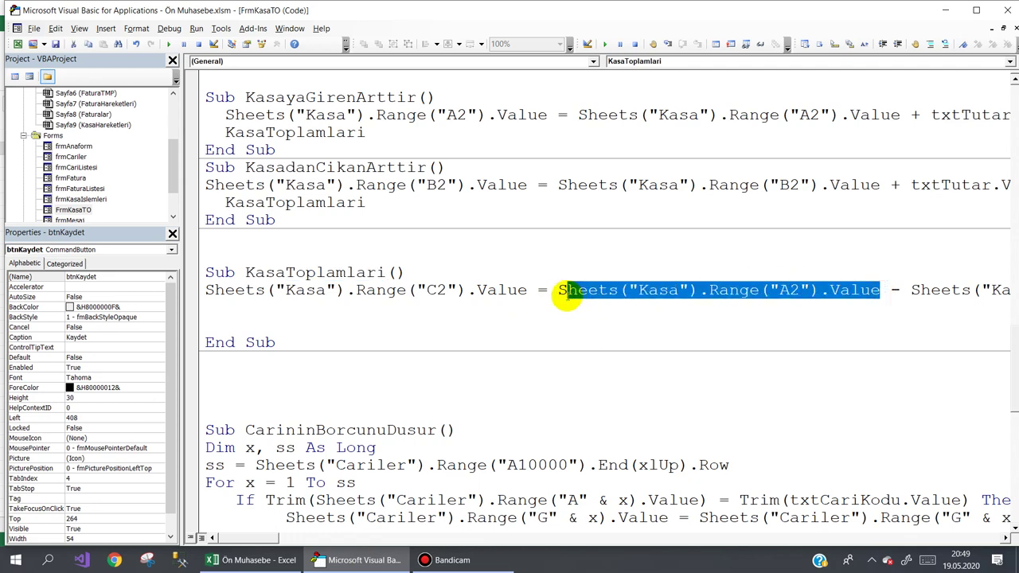
drag(236, 540, 262, 534)
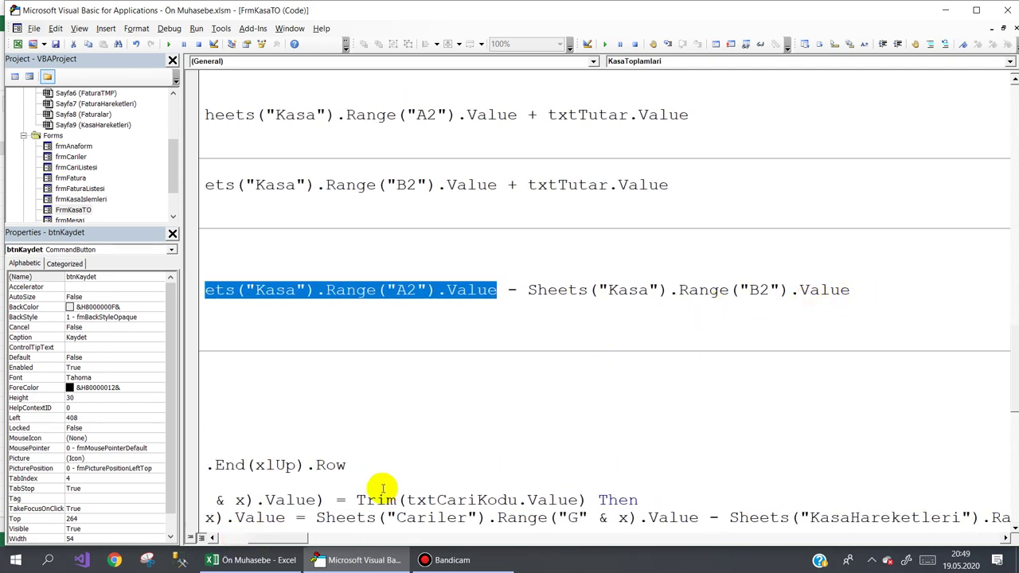
drag(288, 542, 239, 540)
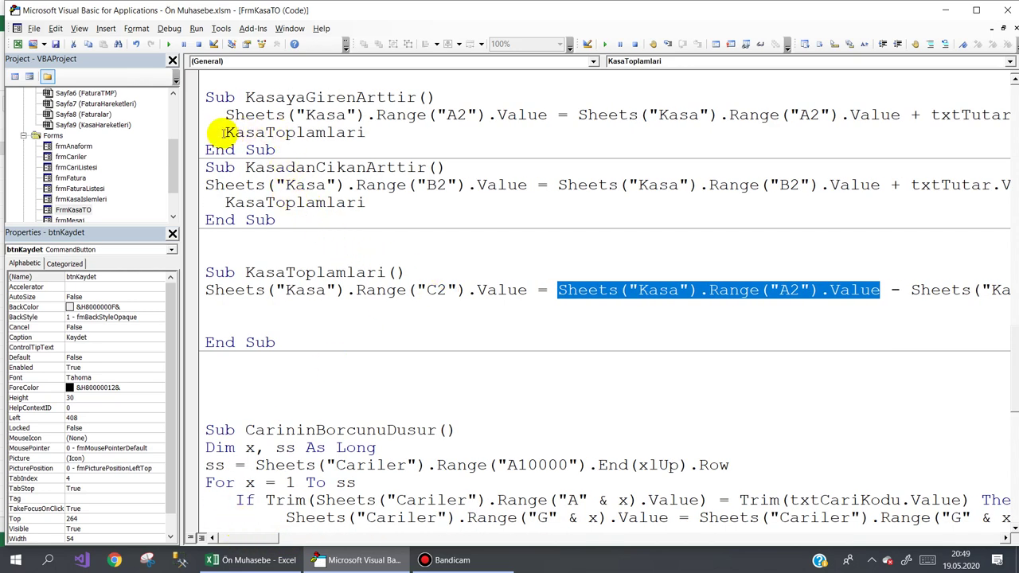
drag(215, 132, 355, 133)
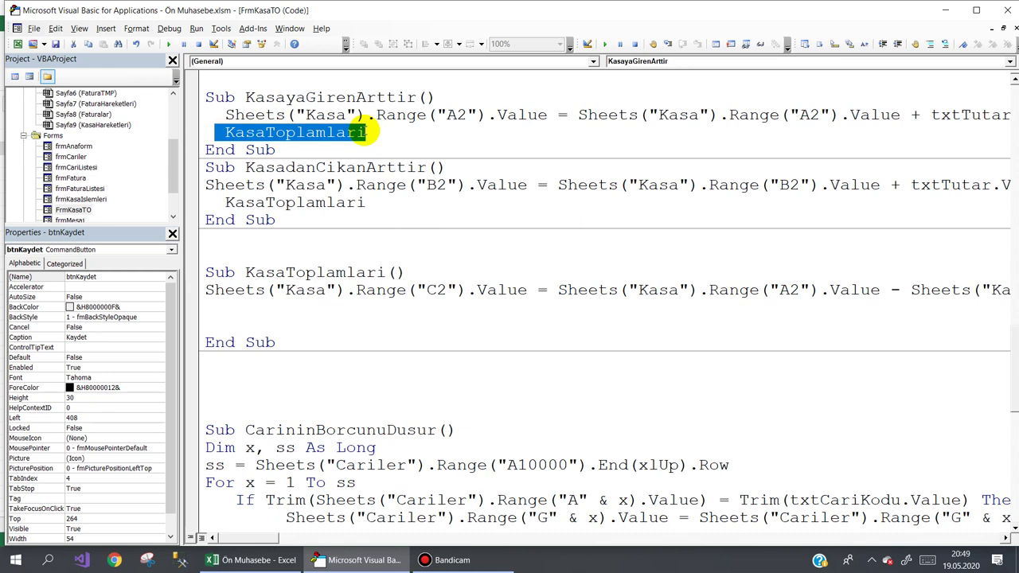
drag(199, 274, 192, 362)
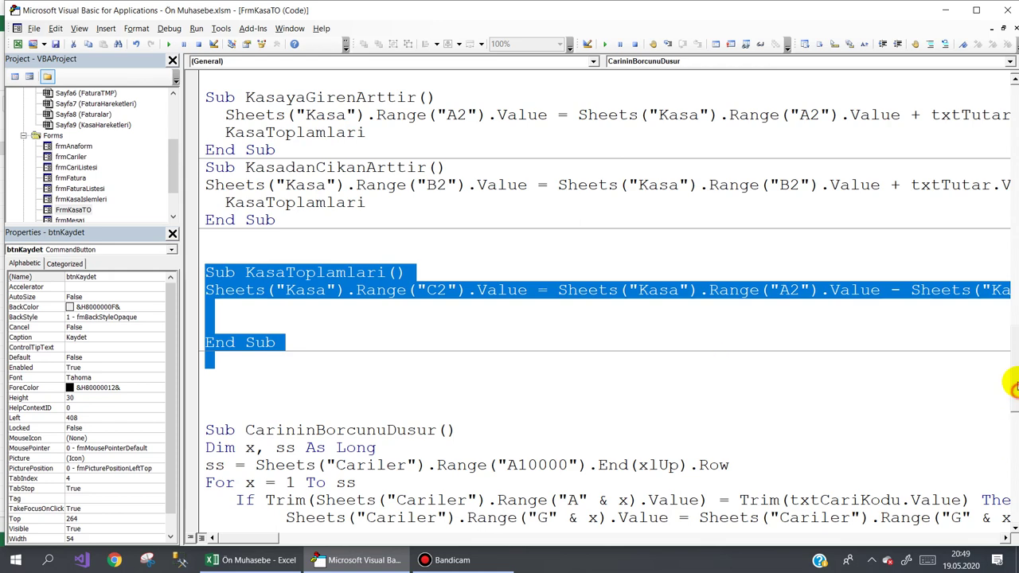
Review OdemeYap's KasadanCikanArttir call, then return to the Excel Kasa sheet
scroll(1004, 358, up, 6)
scroll(1001, 329, up, 1)
scroll(996, 364, up, 1)
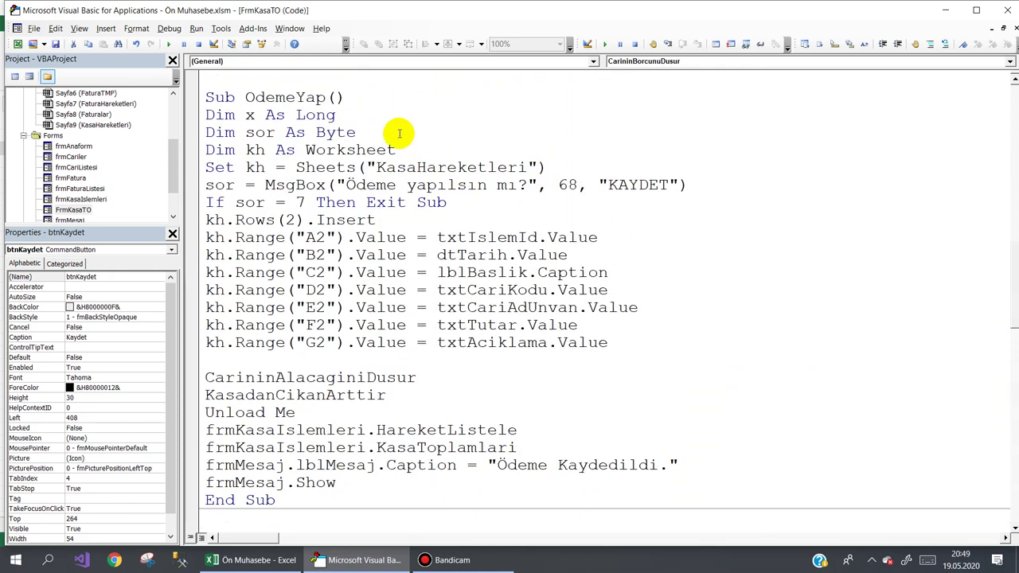
double_click(244, 97)
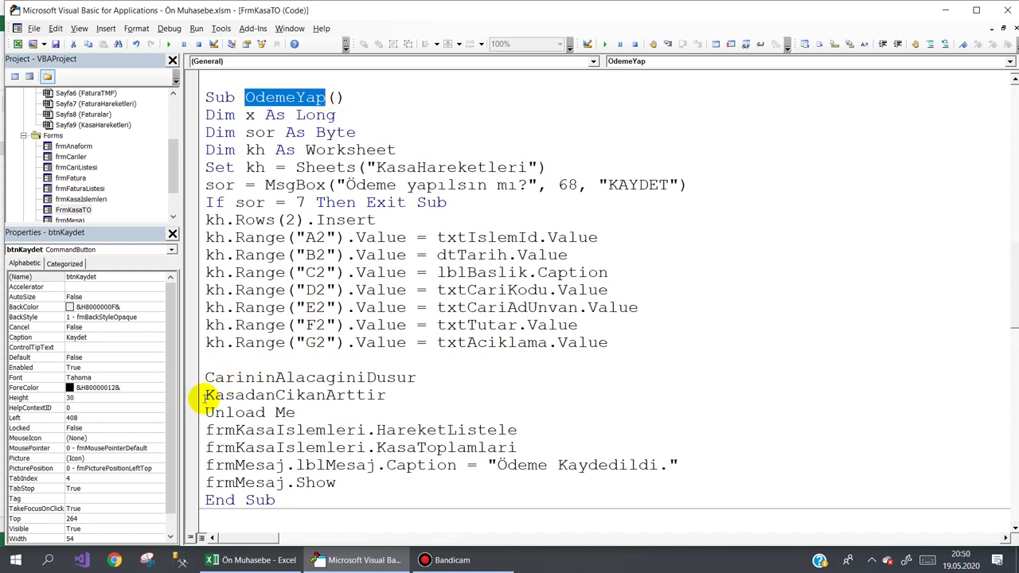
drag(204, 396, 386, 396)
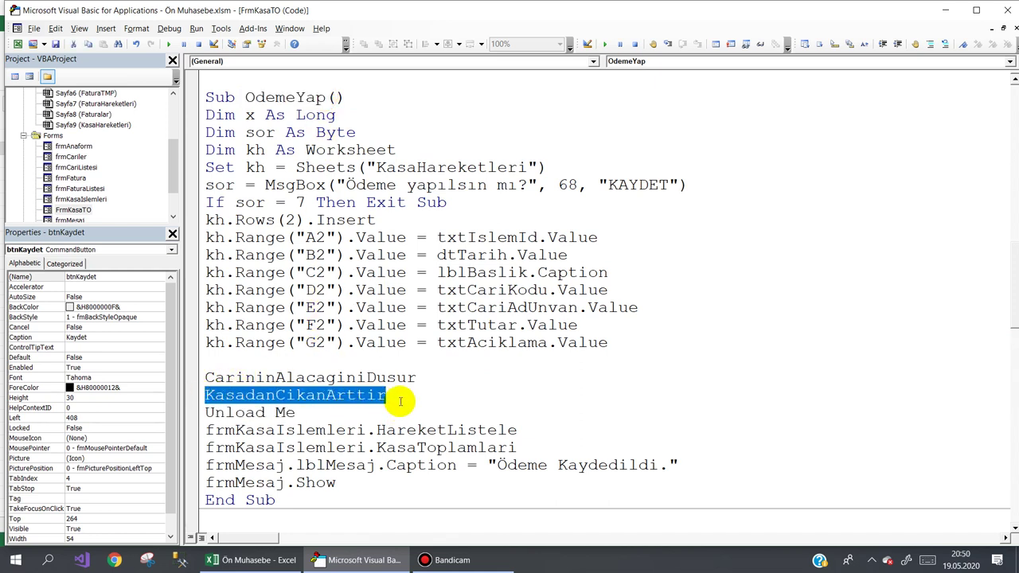
click(257, 567)
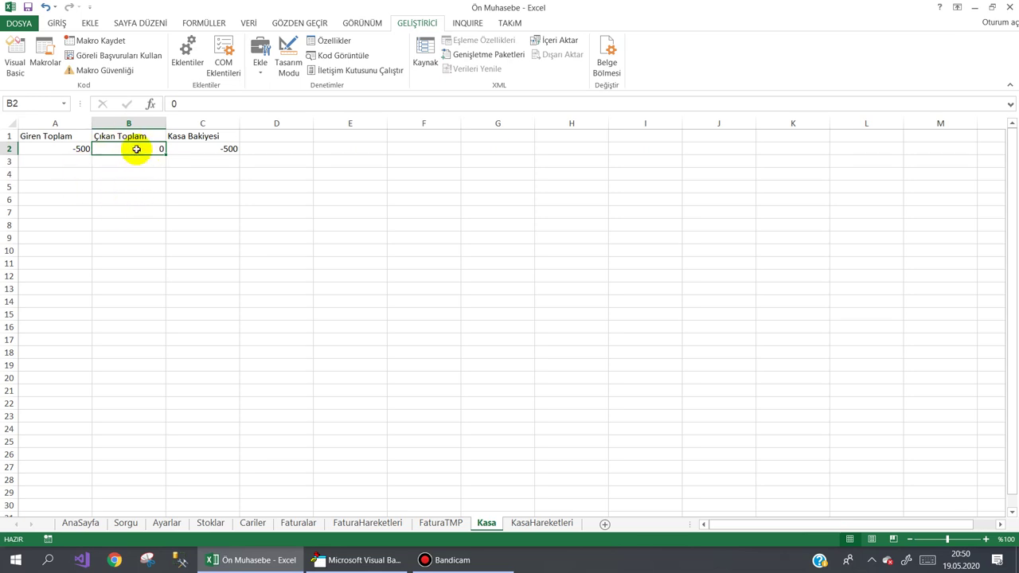
Replace a 500 entry in Kasa cell B2 with 0, then return to the VBA editor
text(500)
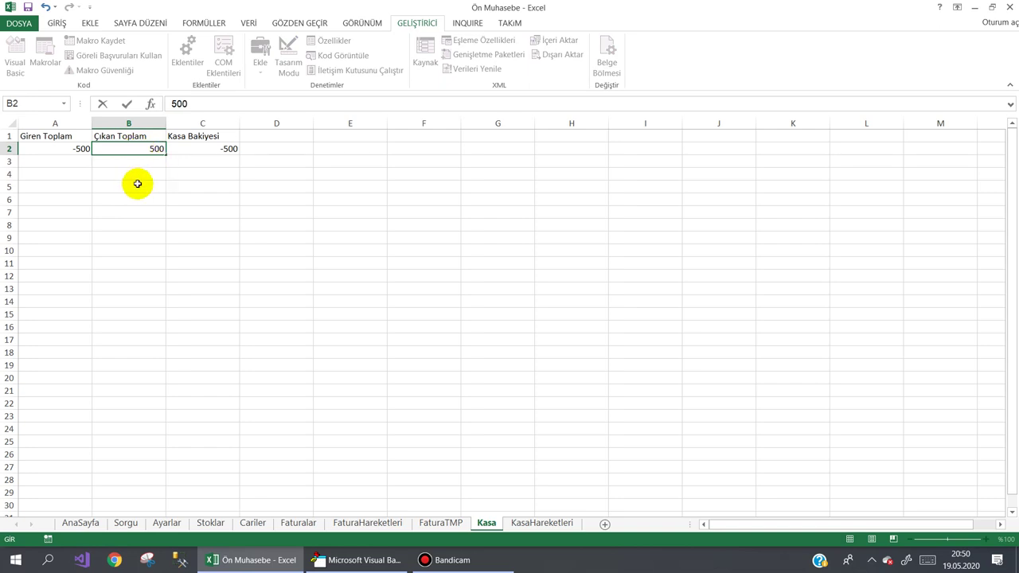
key(Return)
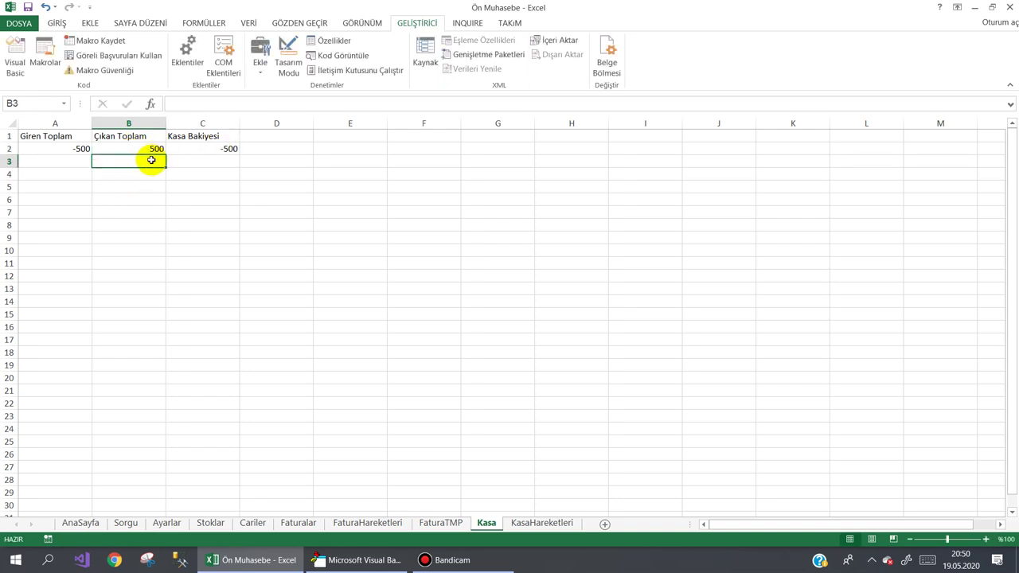
click(141, 150)
text(0)
key(Return)
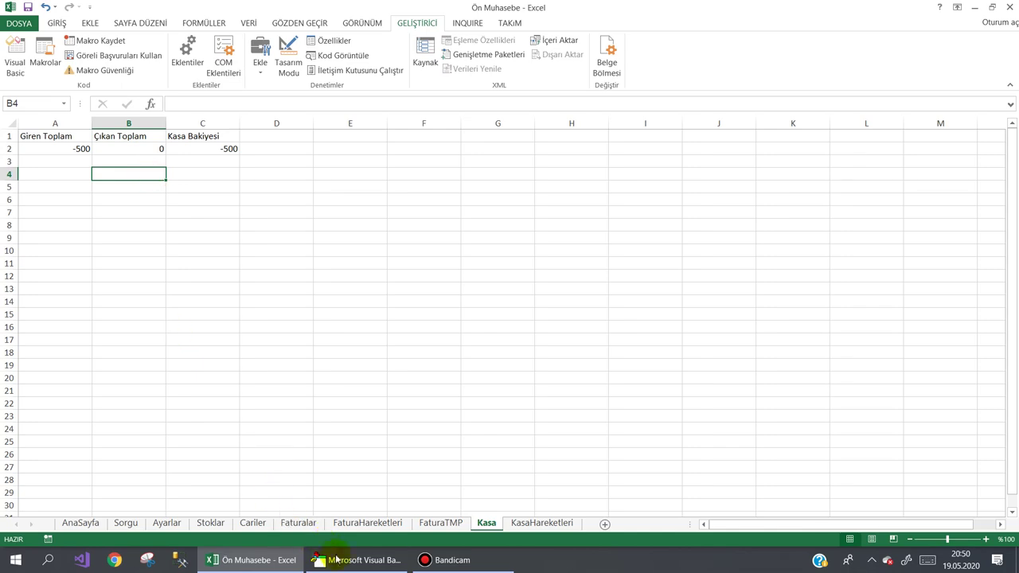
click(364, 560)
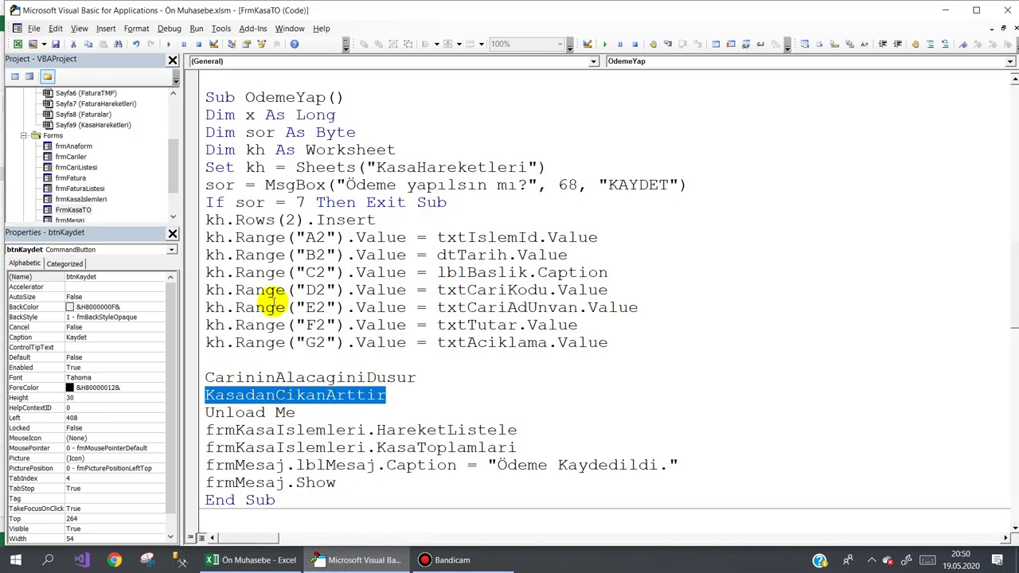
Trace OdemeYap's KasadanCikanArttir adding txtTutar.Value and calling KasaToplamlari, then reopen FrmKasaTO's design
drag(246, 97, 327, 97)
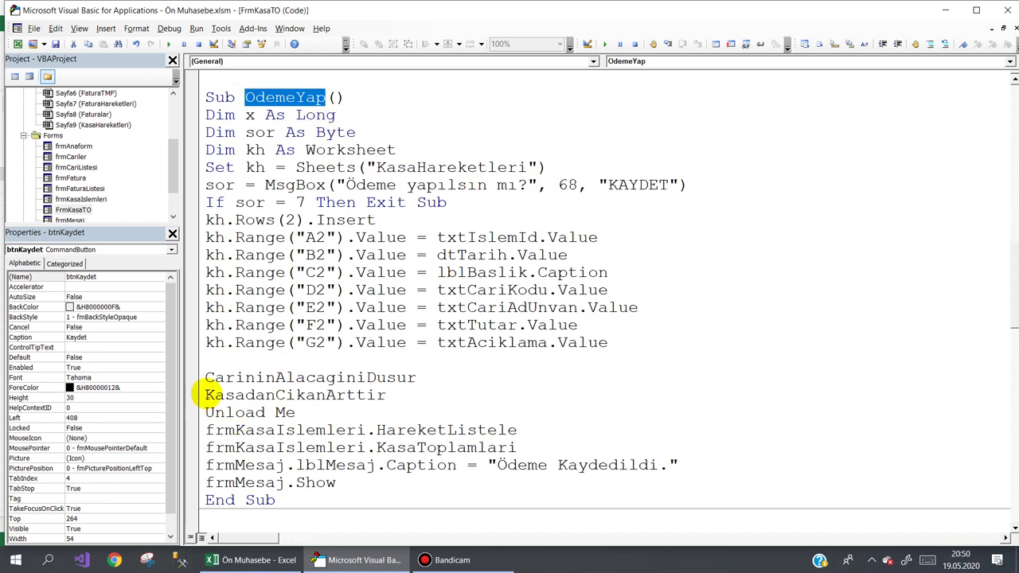
drag(205, 395, 389, 394)
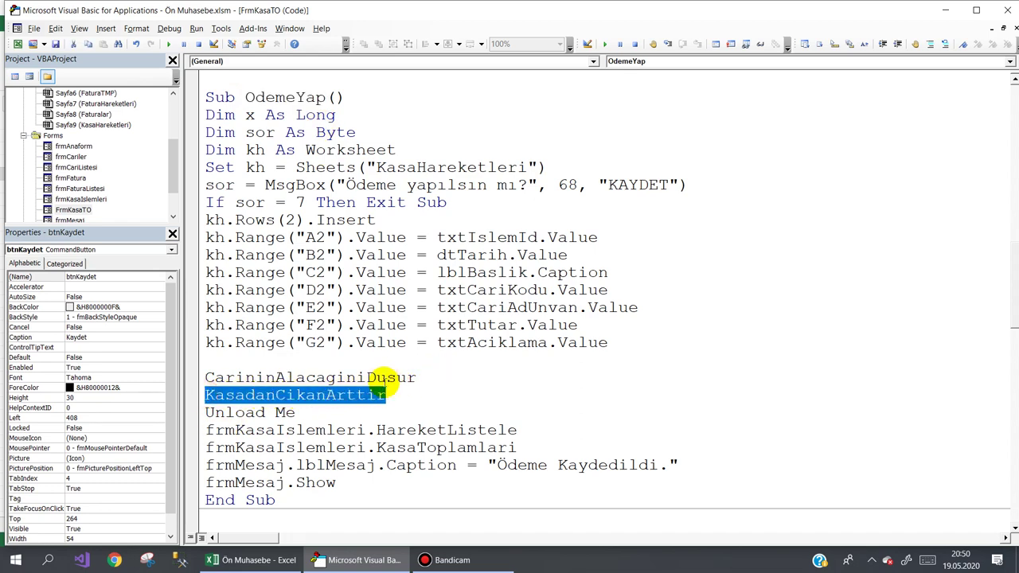
scroll(384, 384, down, 3)
scroll(384, 382, down, 3)
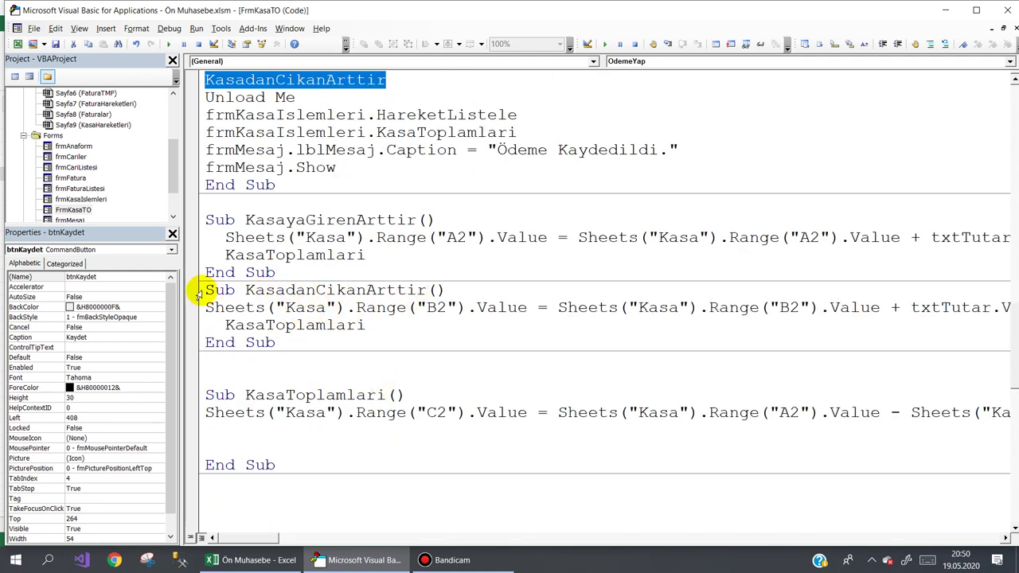
drag(431, 290, 246, 290)
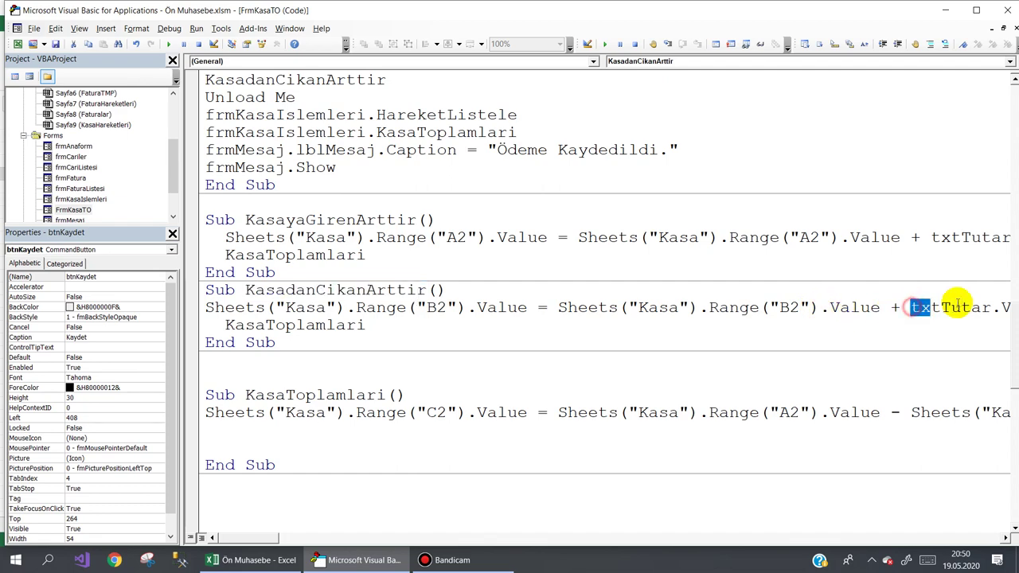
drag(912, 307, 999, 307)
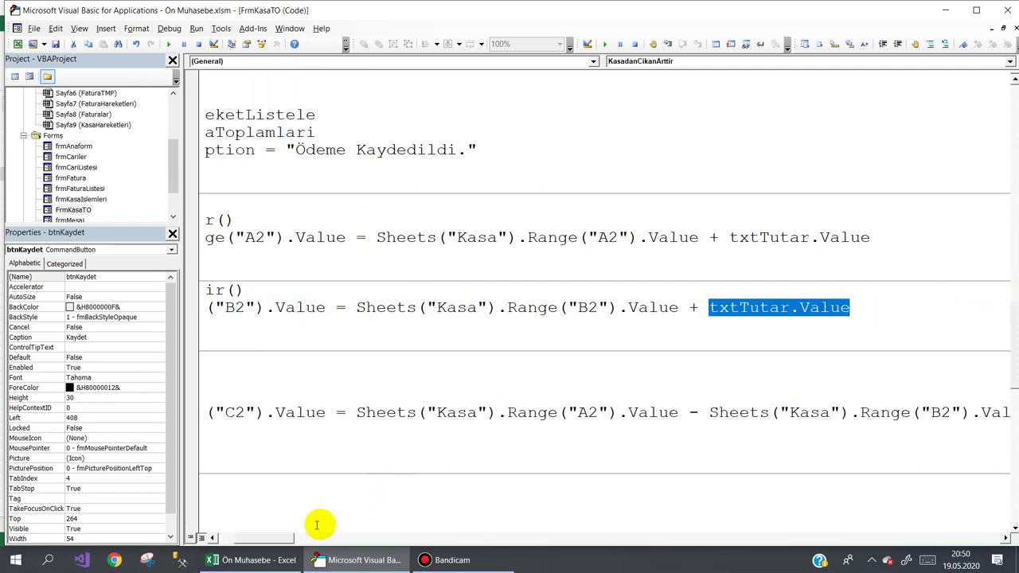
drag(273, 534, 239, 535)
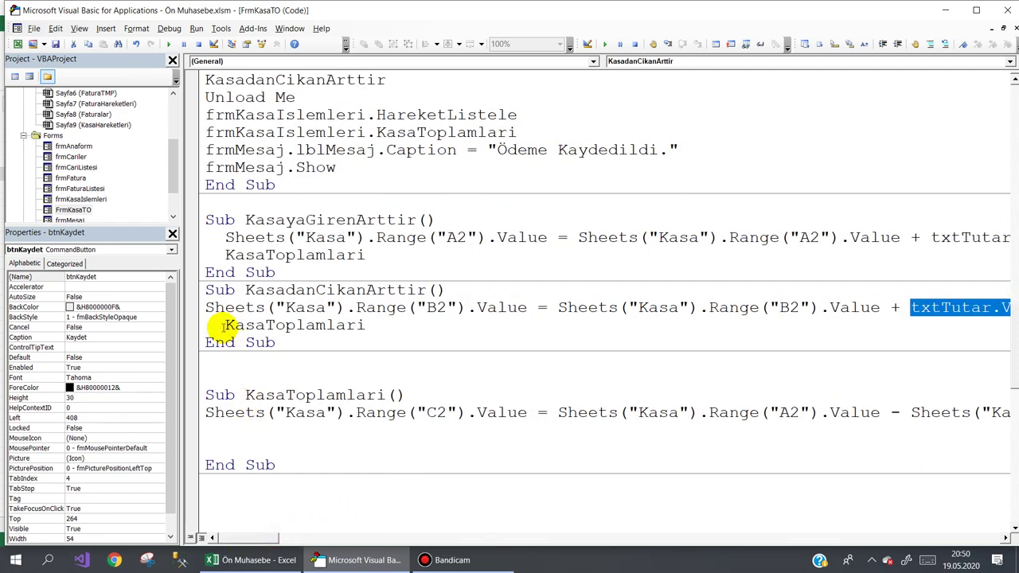
drag(226, 325, 362, 325)
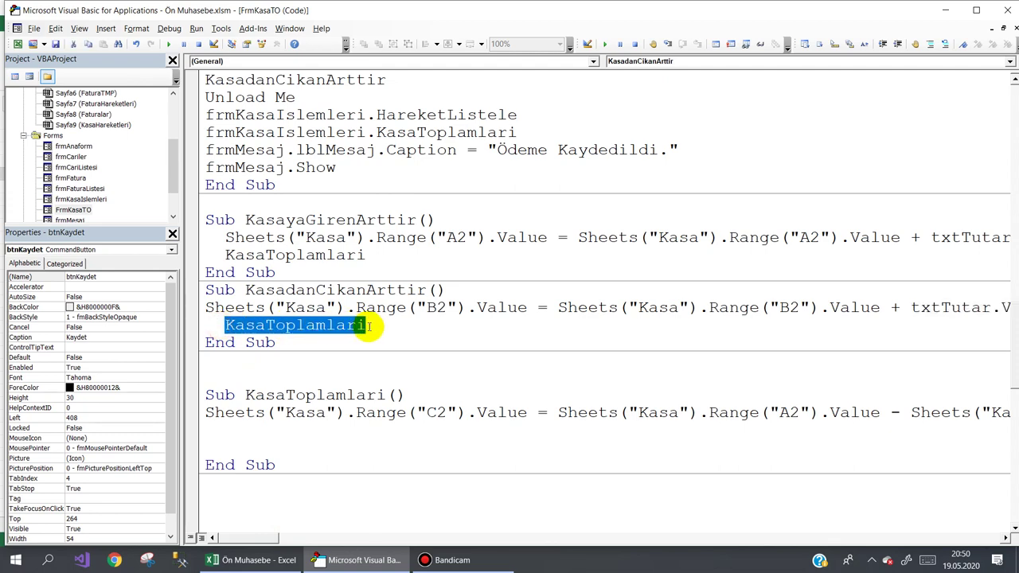
double_click(84, 210)
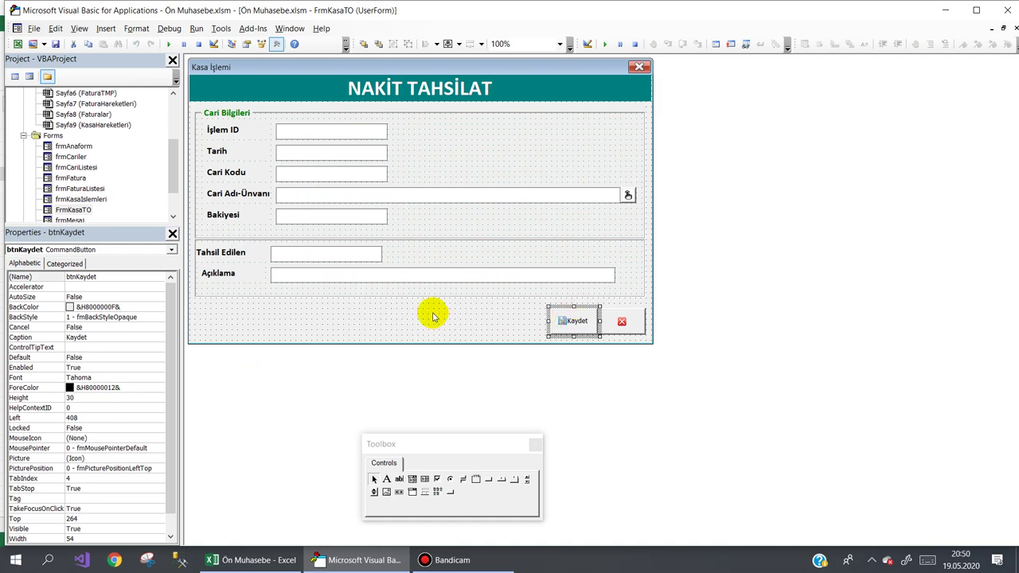
Open the frmKasaIslemleri KASA İŞLEMLERİ form, with Giren, Çıkan and Bakiye boxes, in design view
double_click(88, 200)
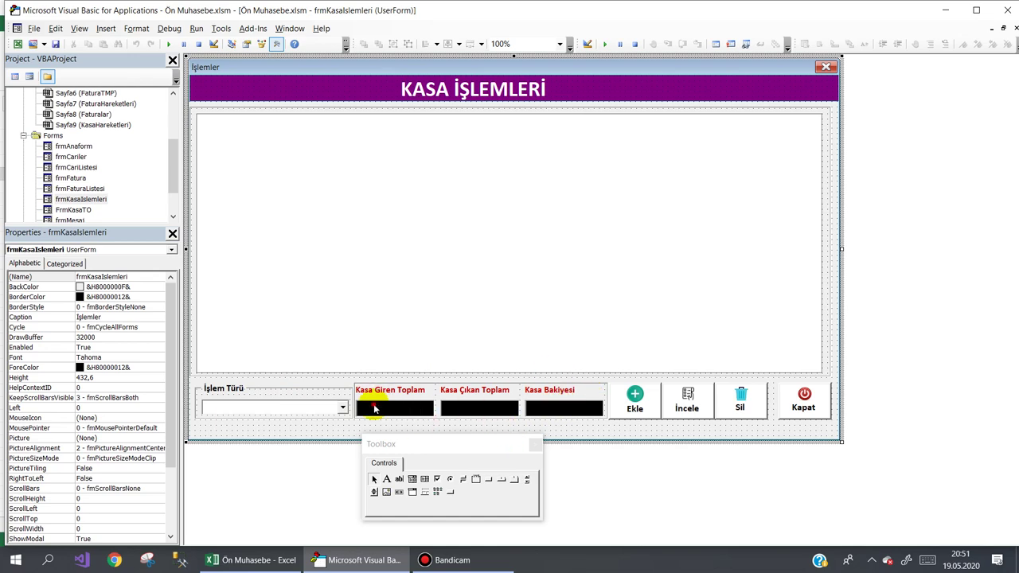
click(375, 408)
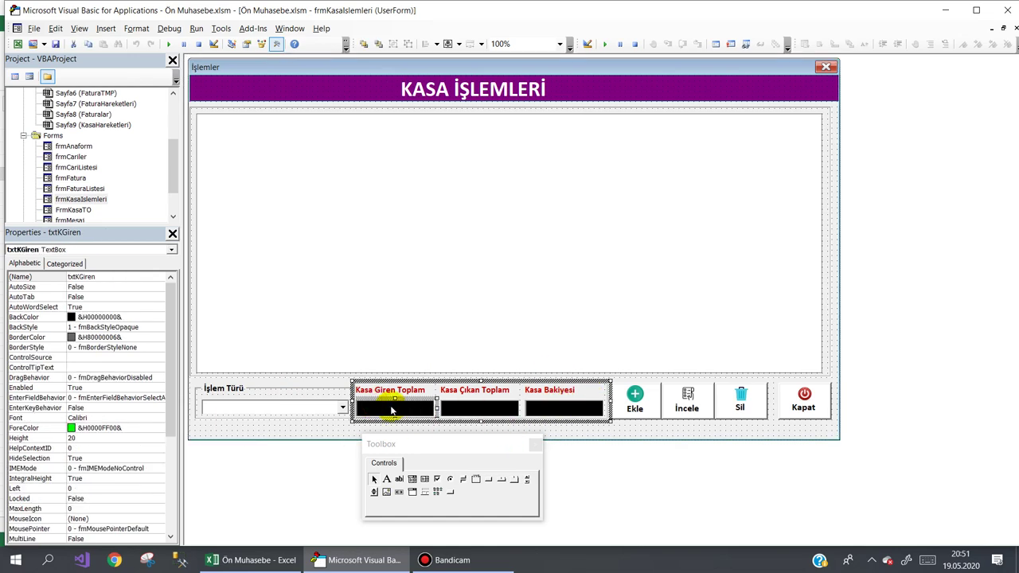
click(139, 316)
click(159, 318)
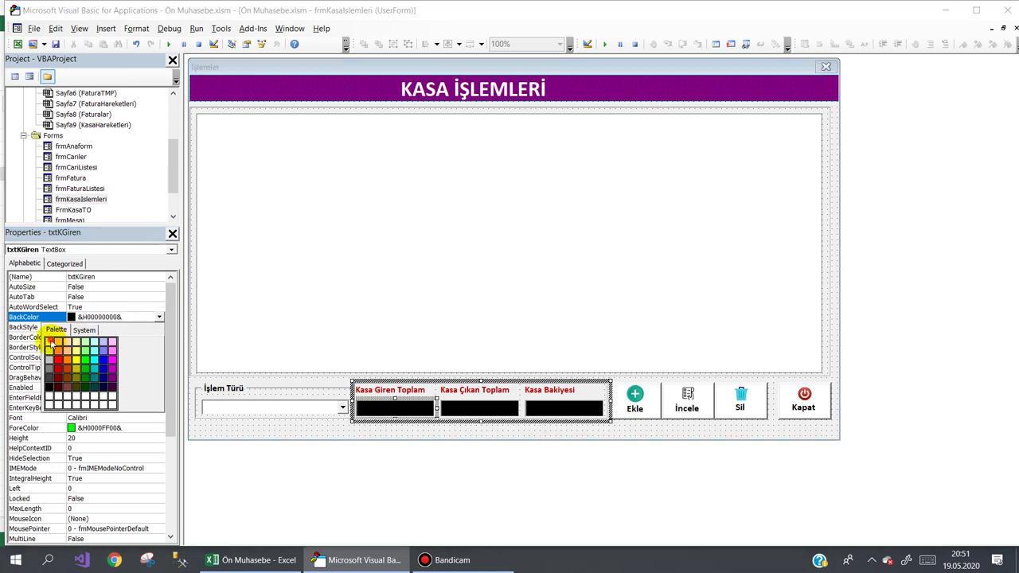
click(50, 340)
click(159, 317)
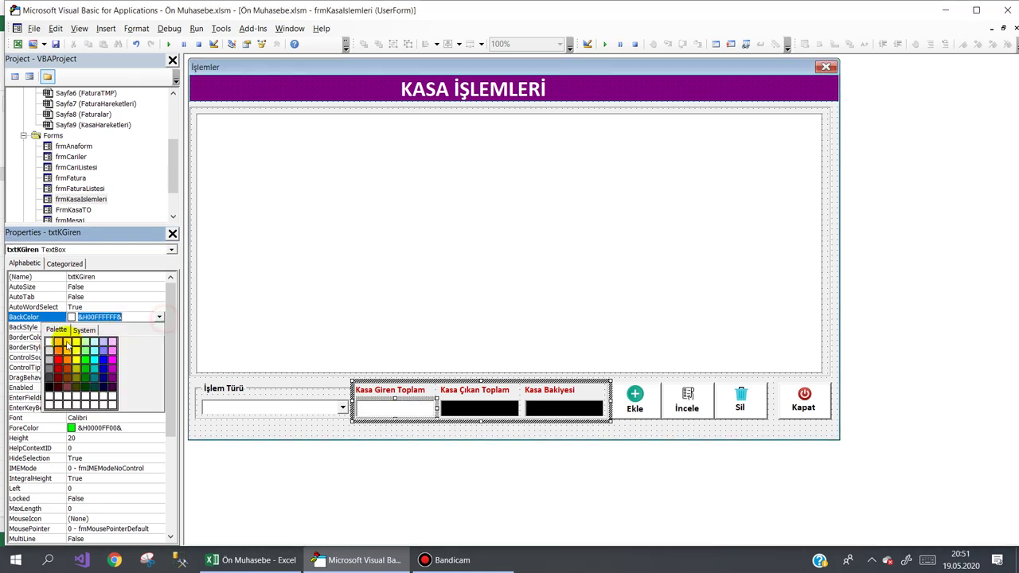
click(50, 386)
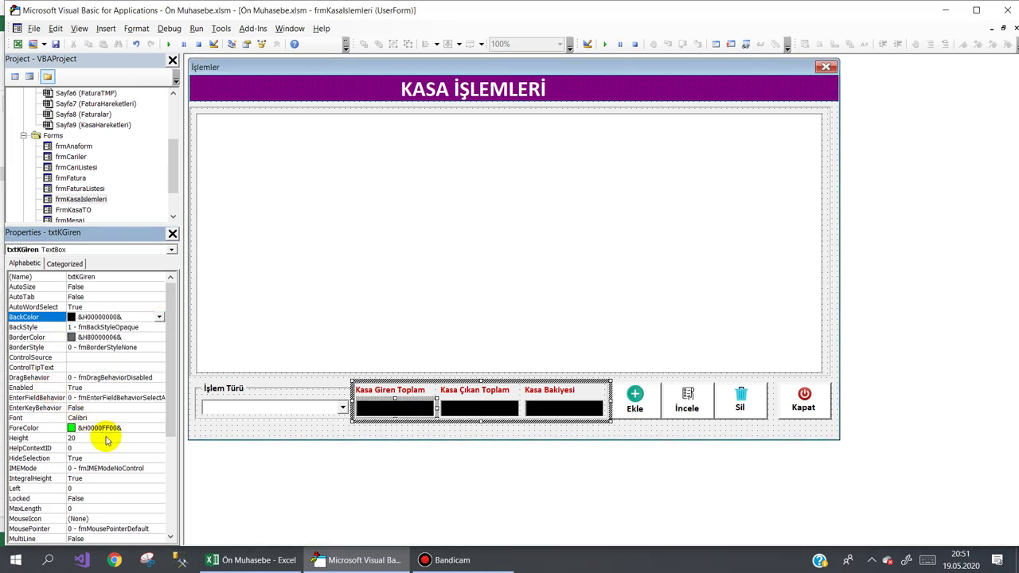
click(131, 428)
click(158, 428)
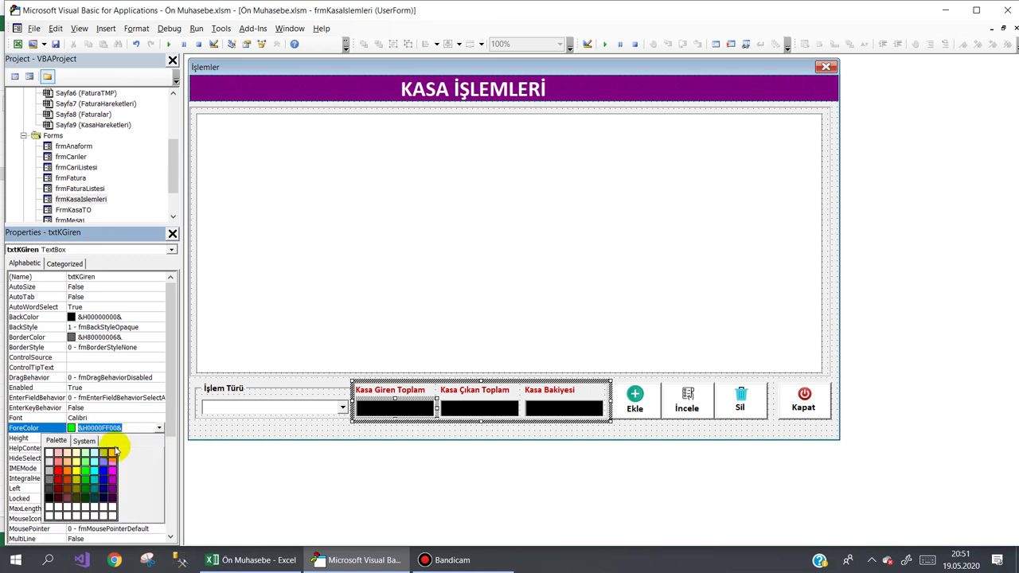
click(159, 428)
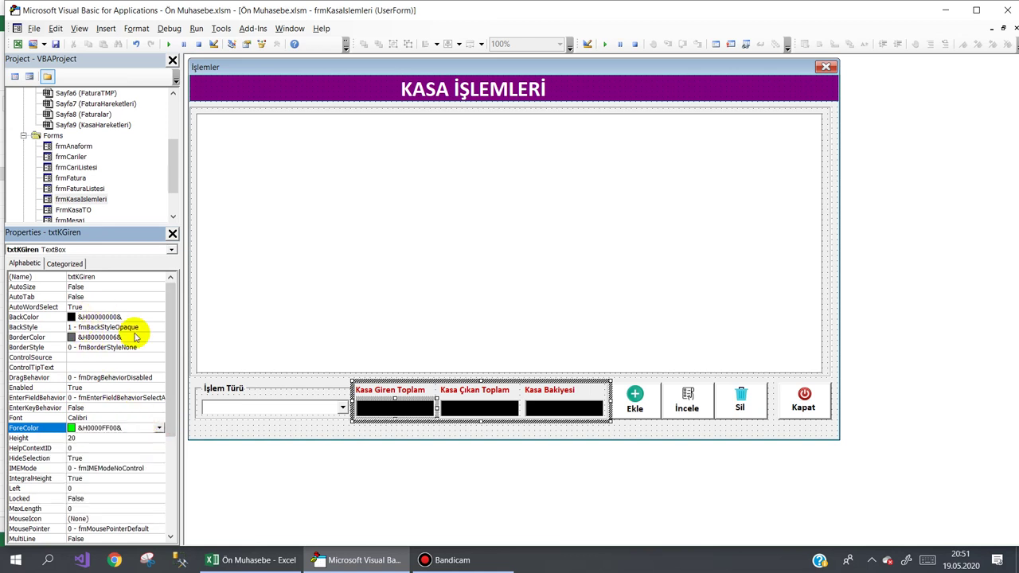
click(103, 276)
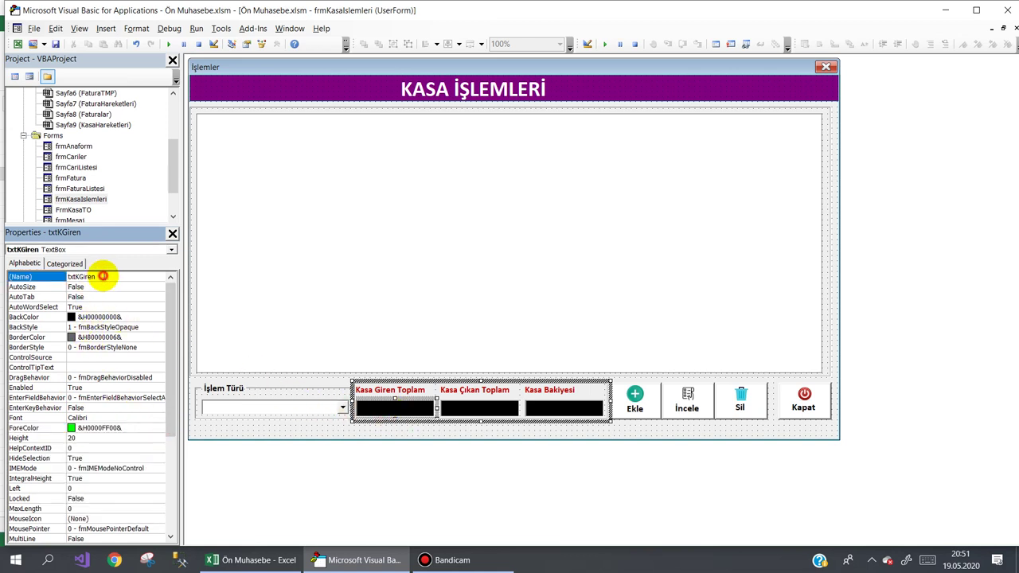
double_click(116, 276)
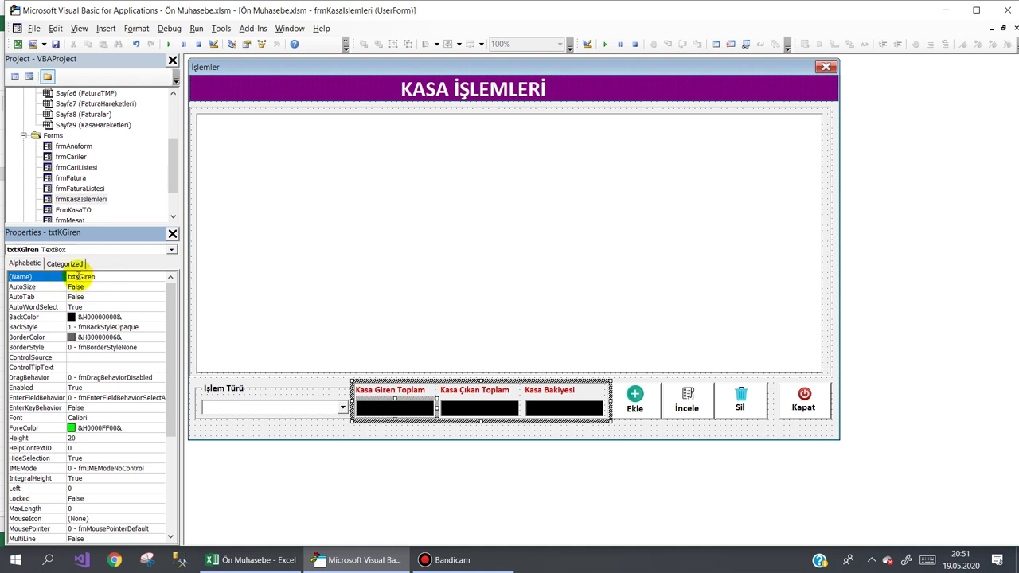
double_click(109, 277)
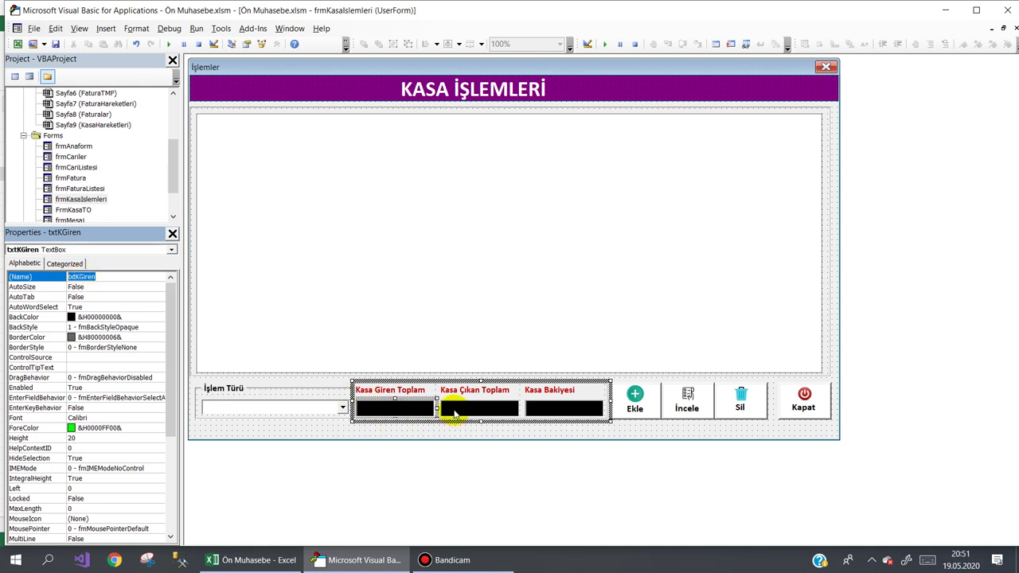
click(454, 413)
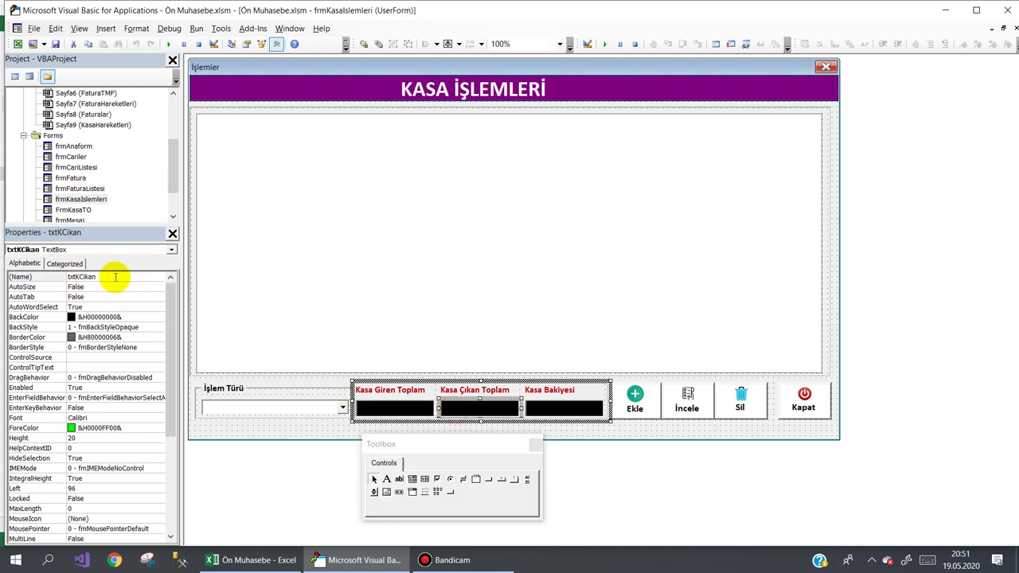
double_click(81, 278)
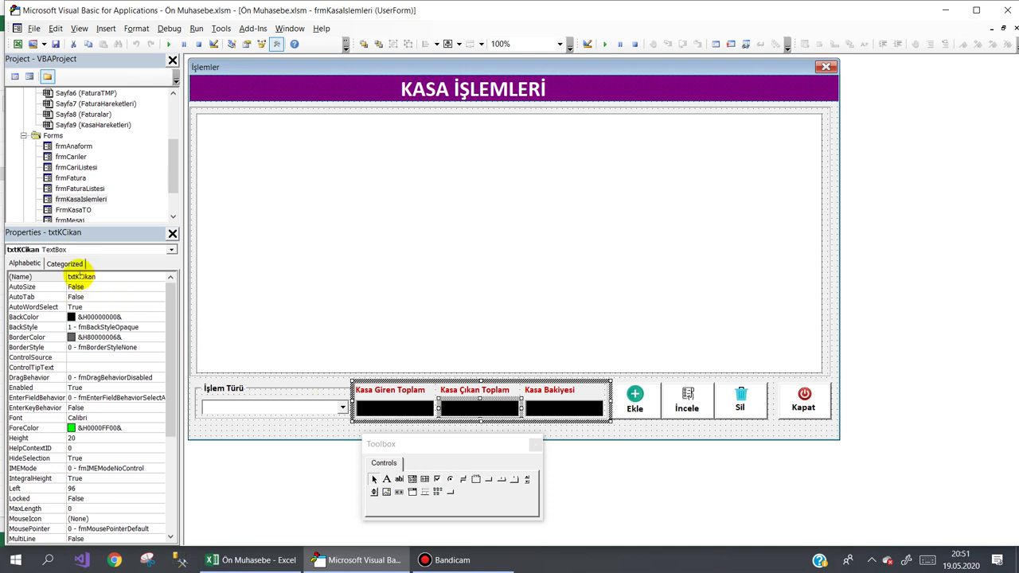
drag(78, 276, 111, 276)
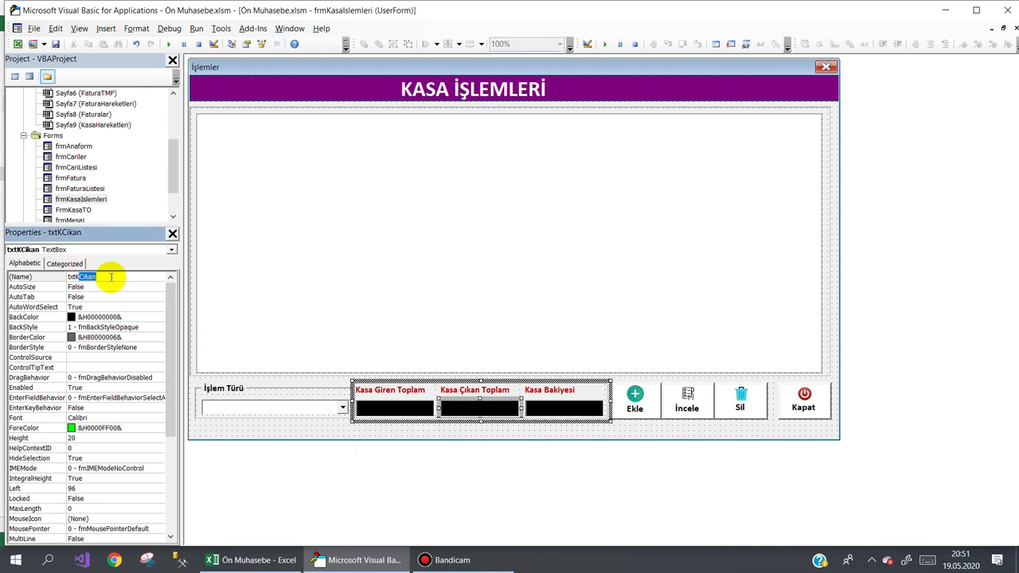
click(537, 409)
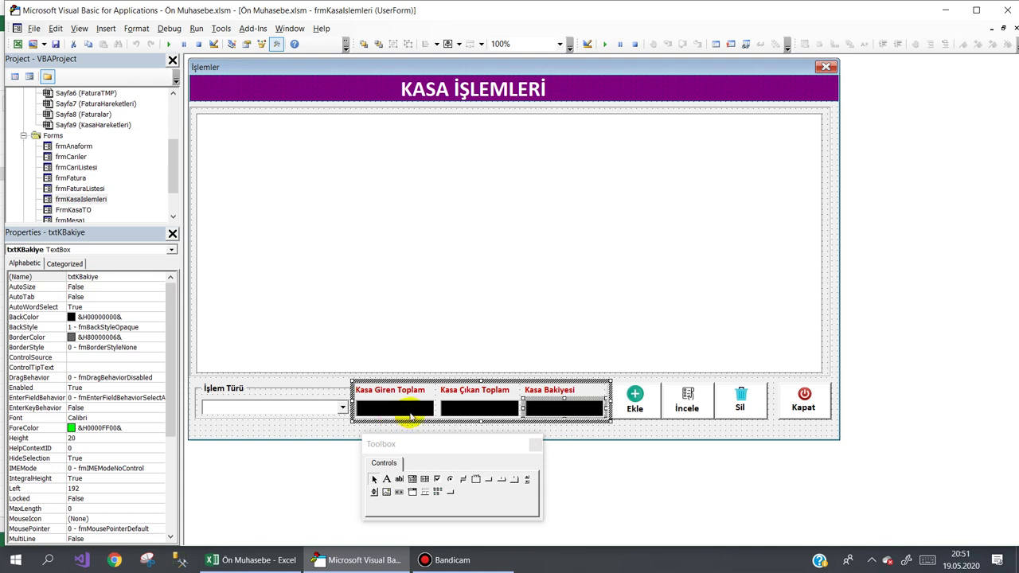
click(378, 393)
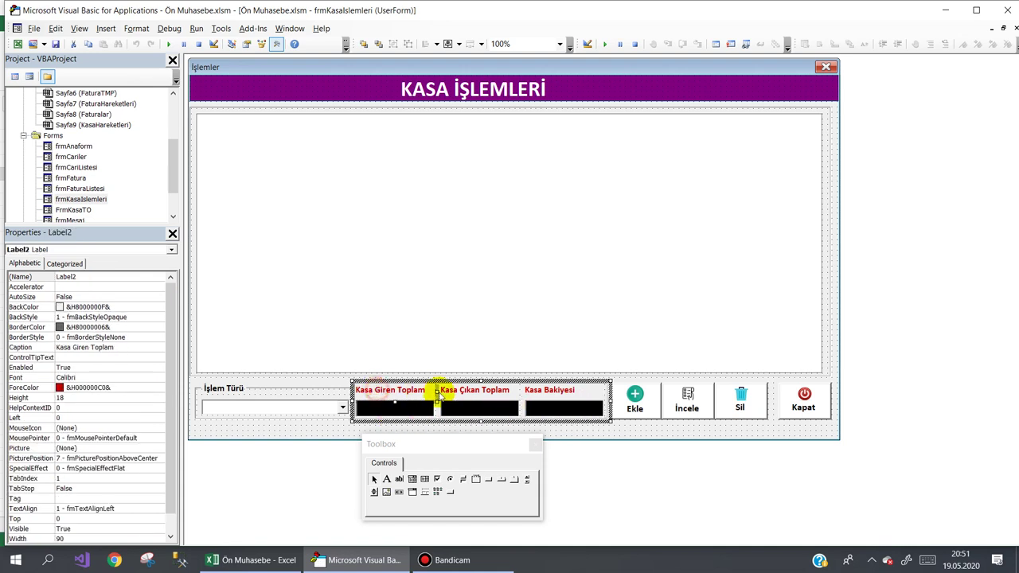
click(473, 394)
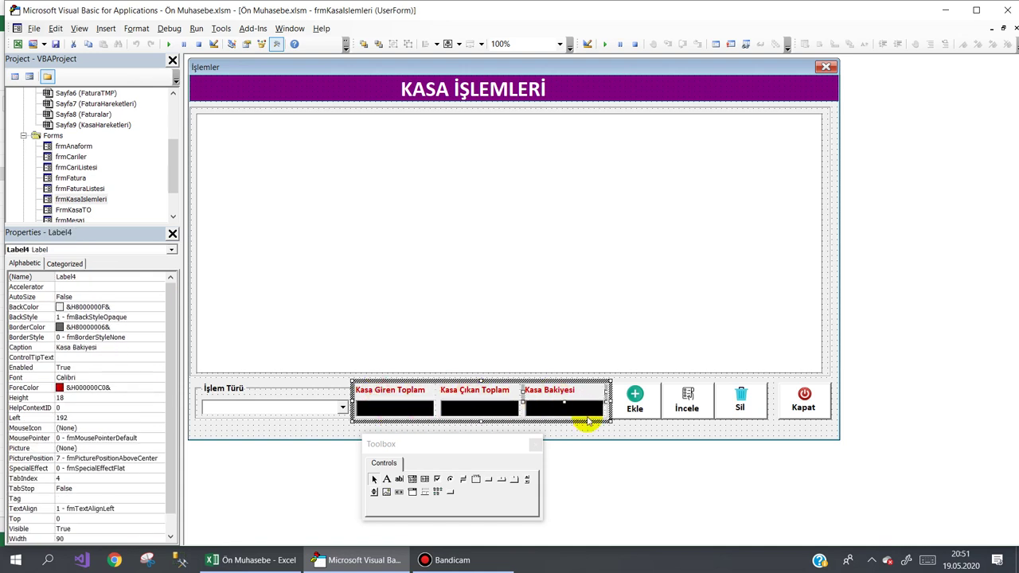
click(740, 396)
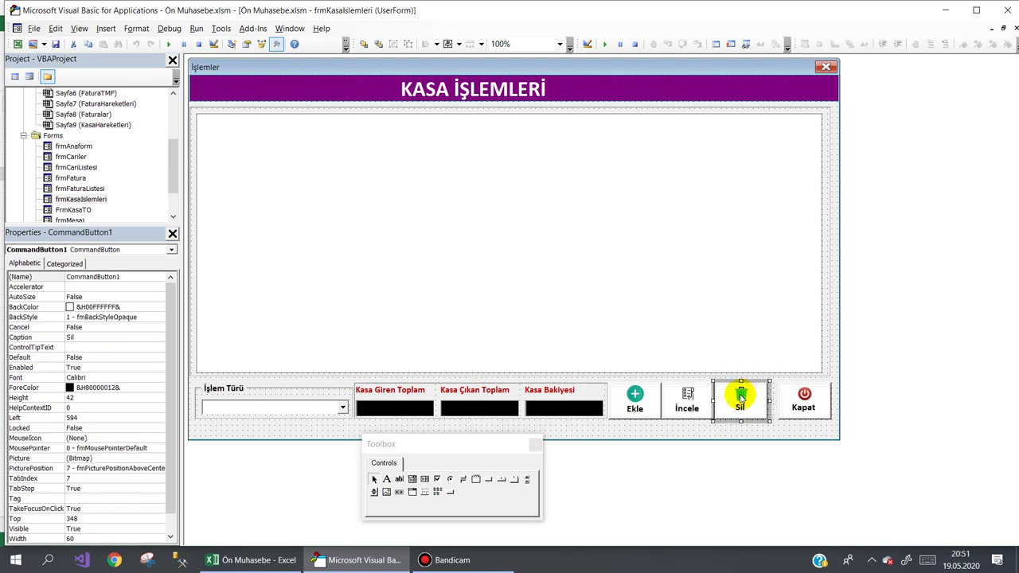
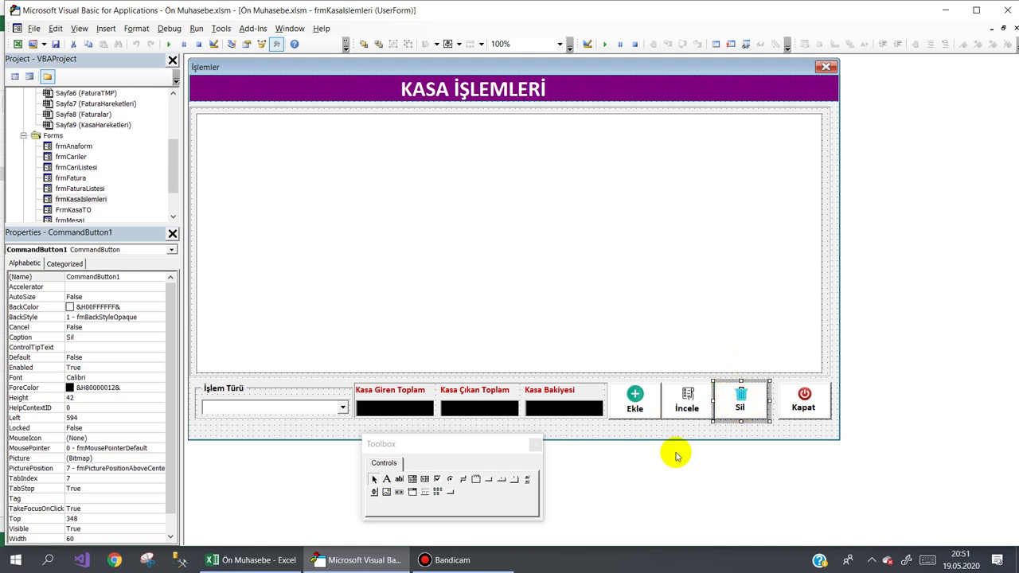
Open the Sil button's CommandButton1_Click code and highlight the silinecek variable, list reference and index argument
double_click(741, 406)
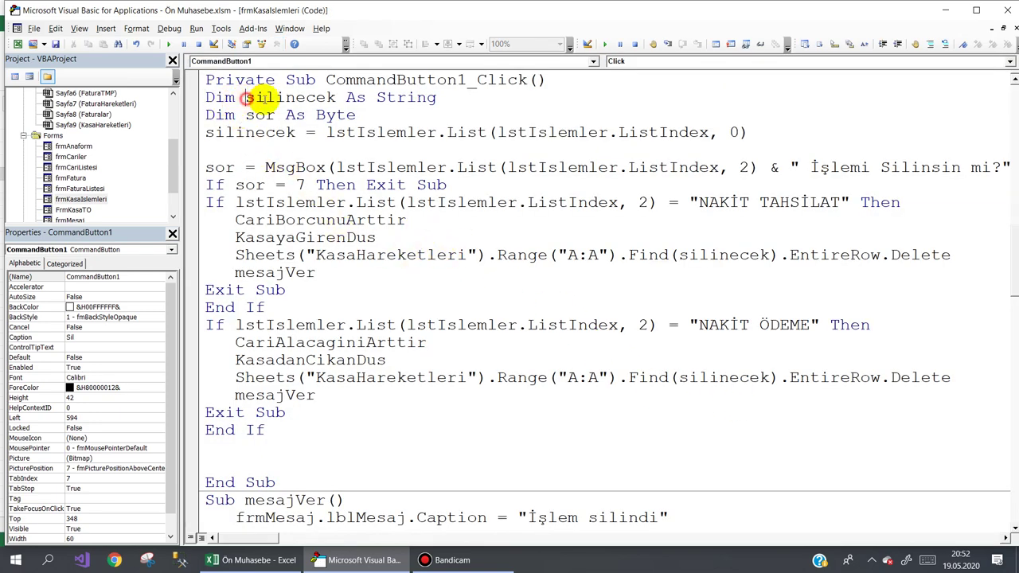
drag(245, 97, 336, 97)
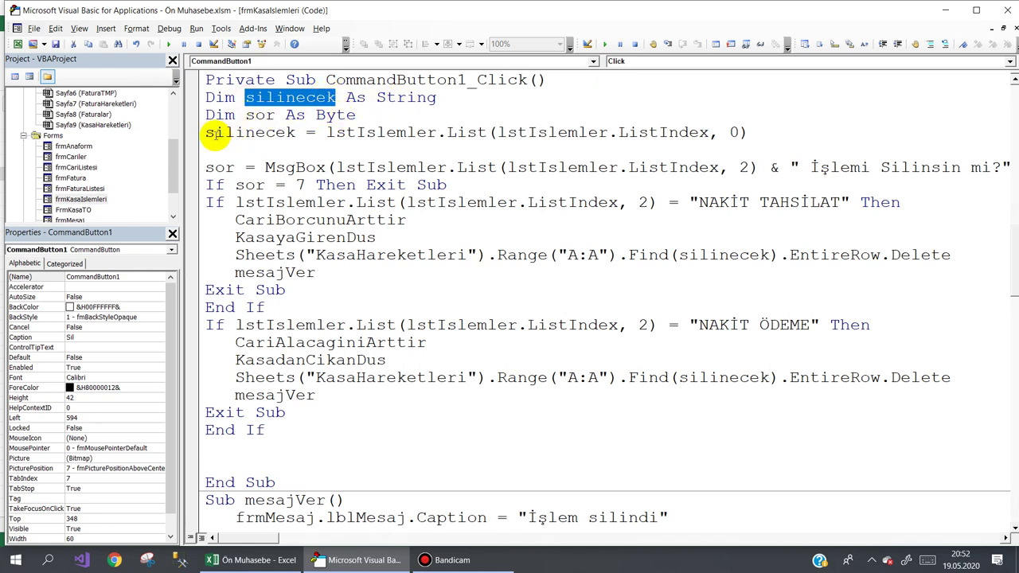
drag(325, 133, 413, 132)
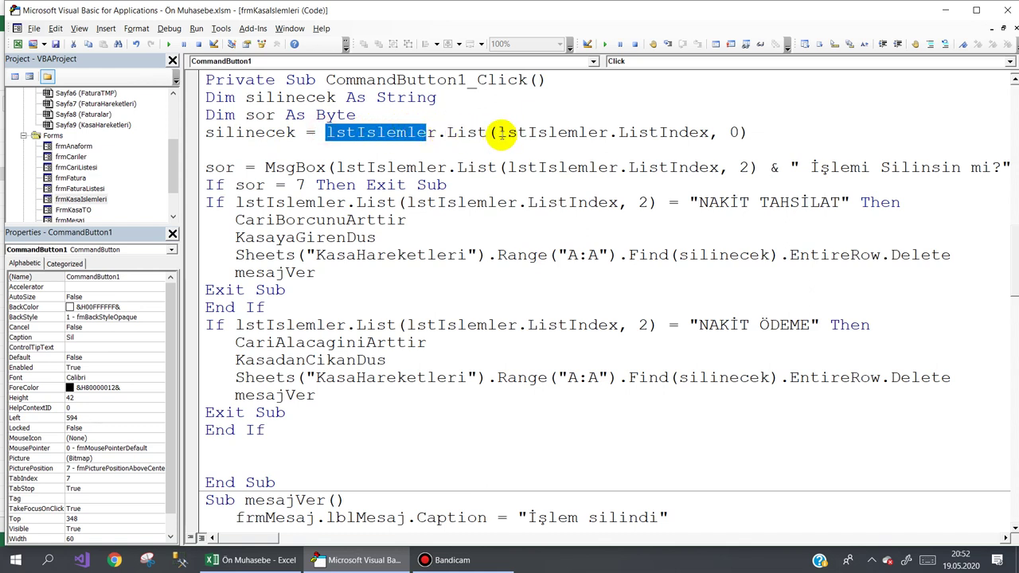
drag(498, 132, 737, 132)
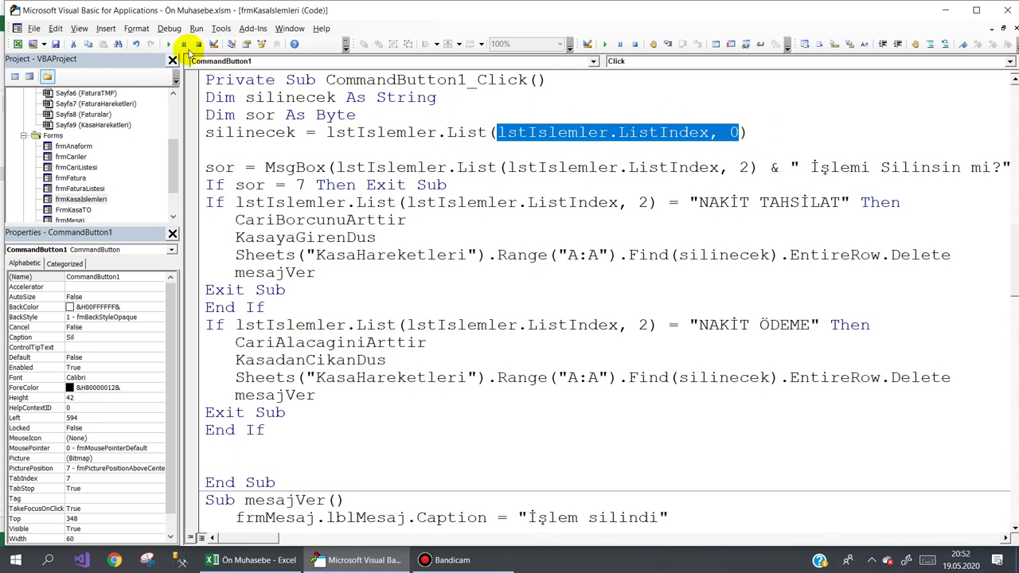
Test-run the Kasa İşlemleri form, close it and return to its code
click(188, 48)
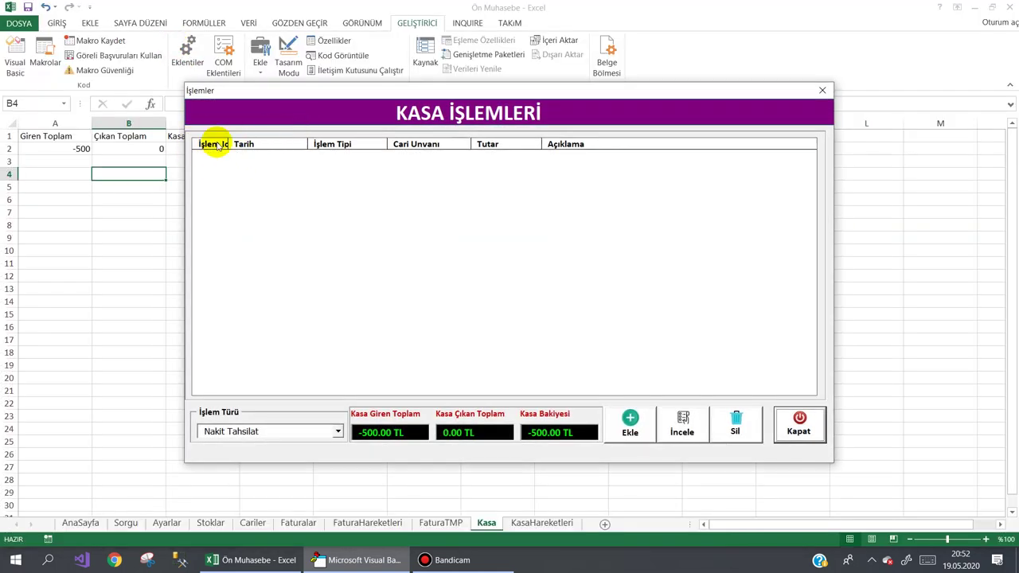
click(798, 424)
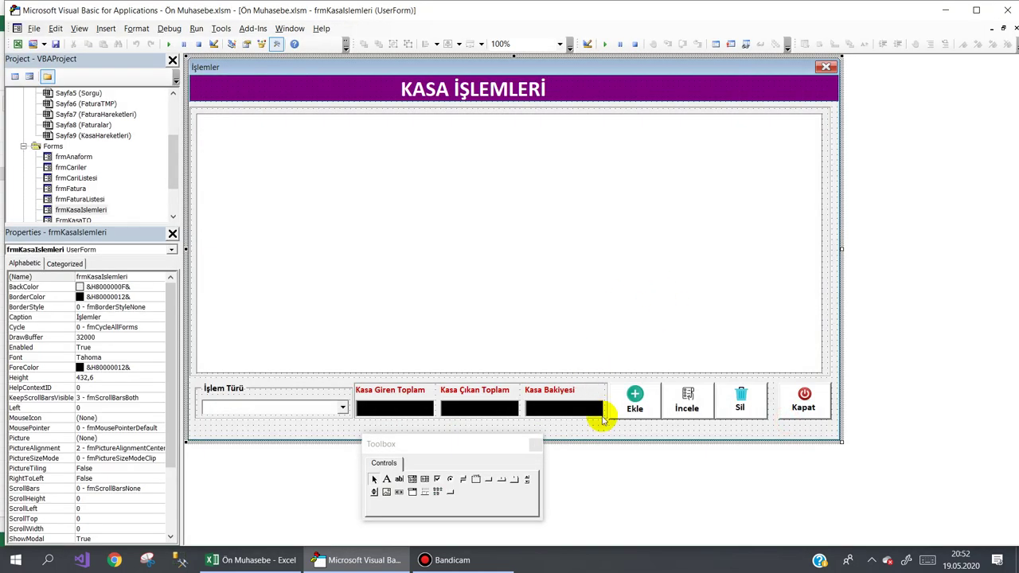
key(F7)
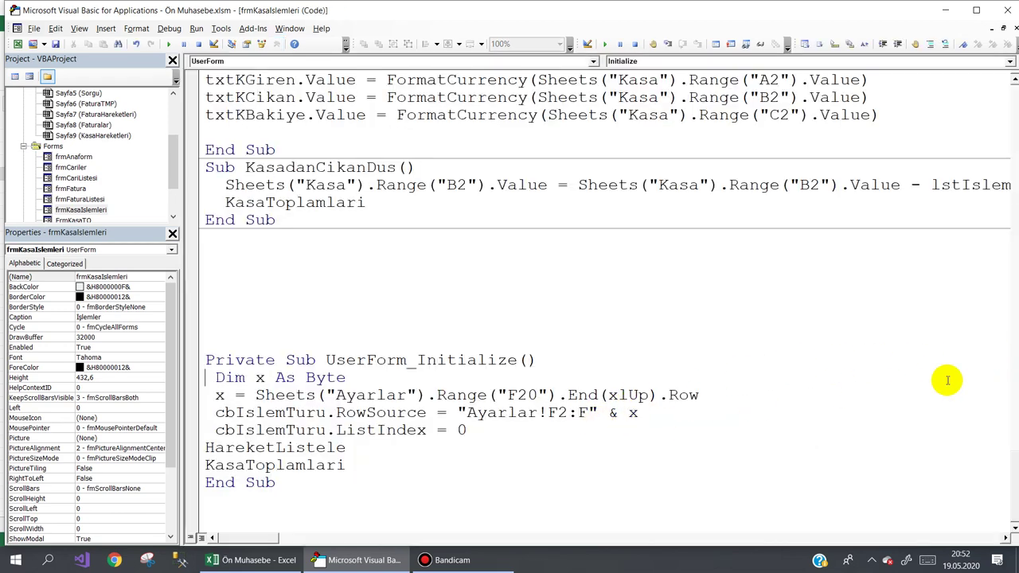
In HareketListele, change the first ColumnWidths value from 40 to 50
scroll(1009, 446, up, 4)
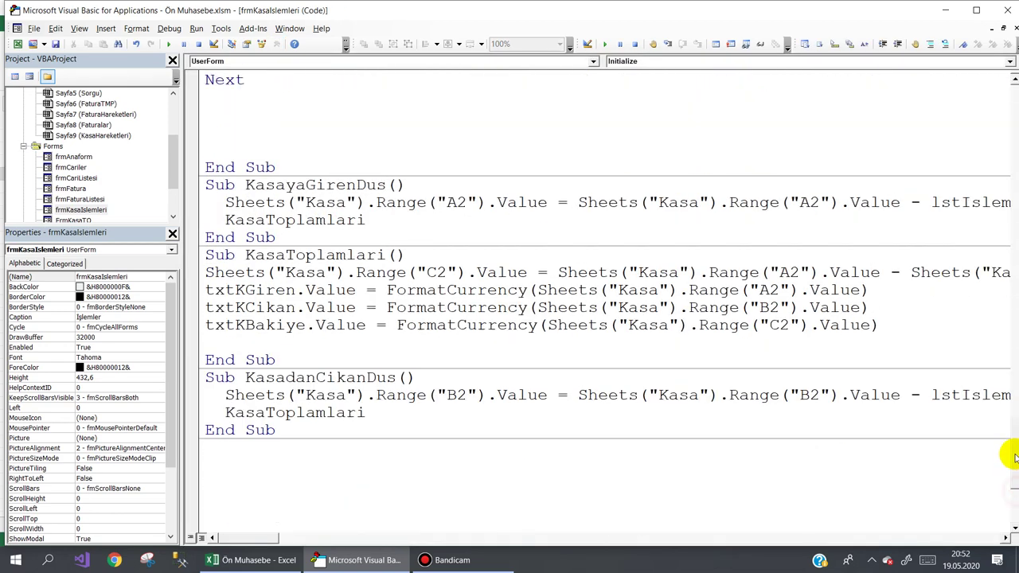
scroll(1008, 395, up, 2)
scroll(1011, 414, up, 2)
drag(1009, 378, 1004, 220)
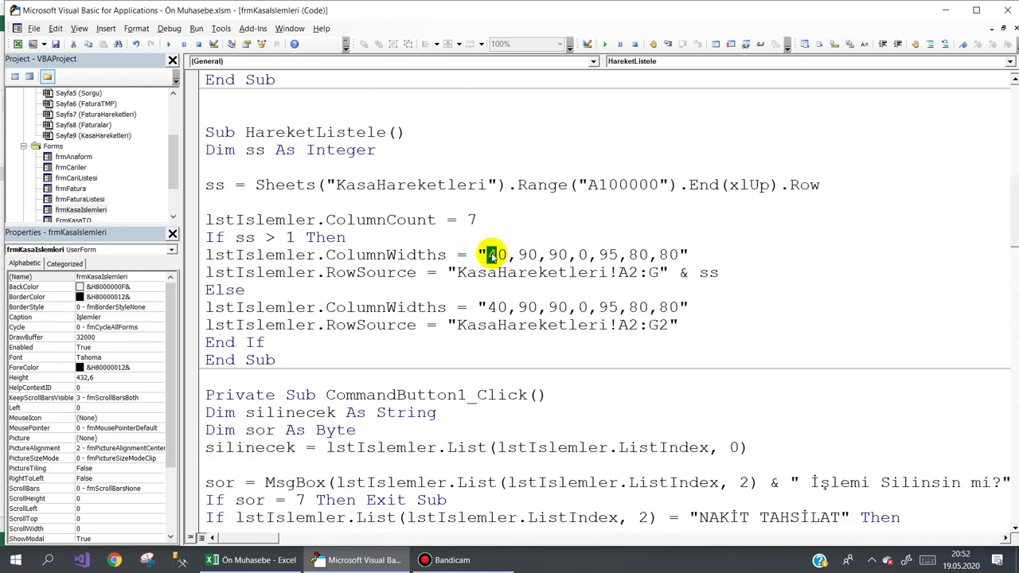
key(Delete)
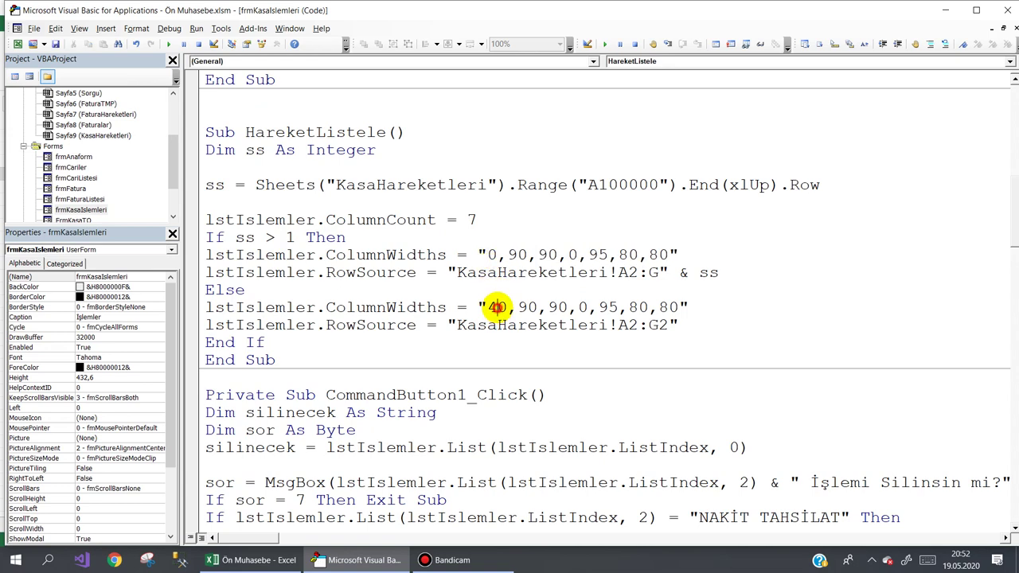
key(Delete)
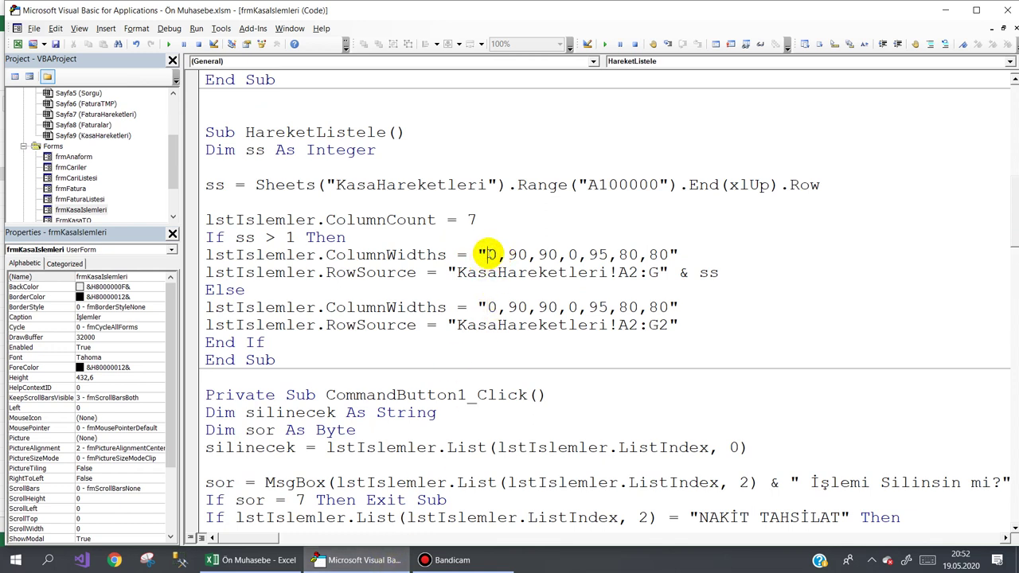
click(487, 254)
text(5)
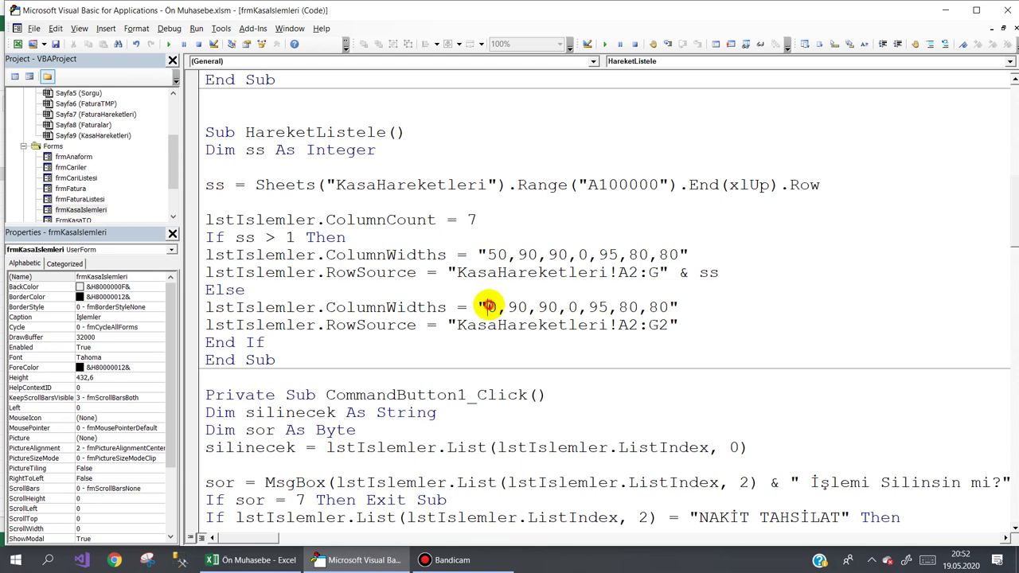
click(487, 307)
Make the second ColumnWidths value 50 and test-run the form to check the list columns
text(5)
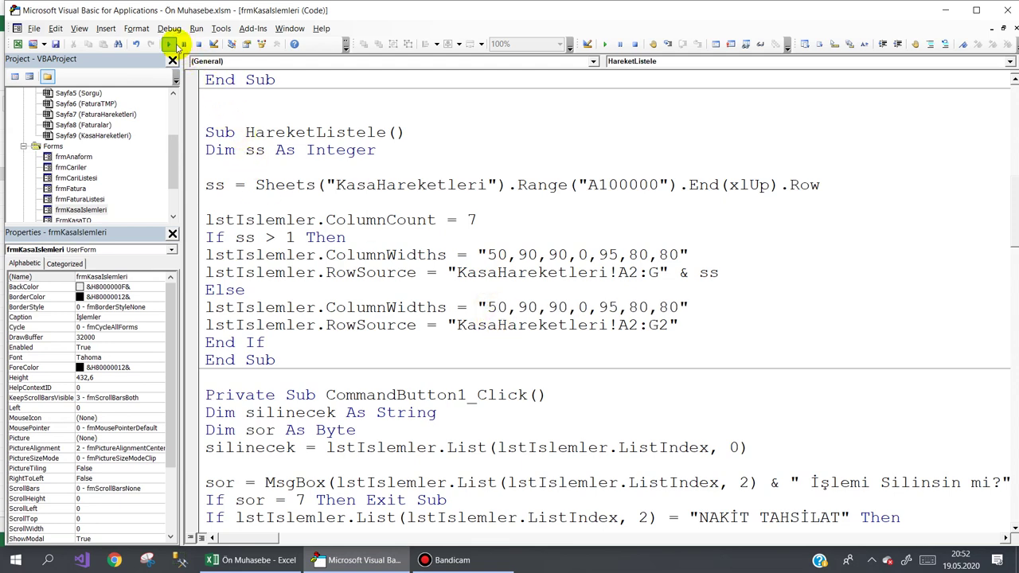
click(168, 43)
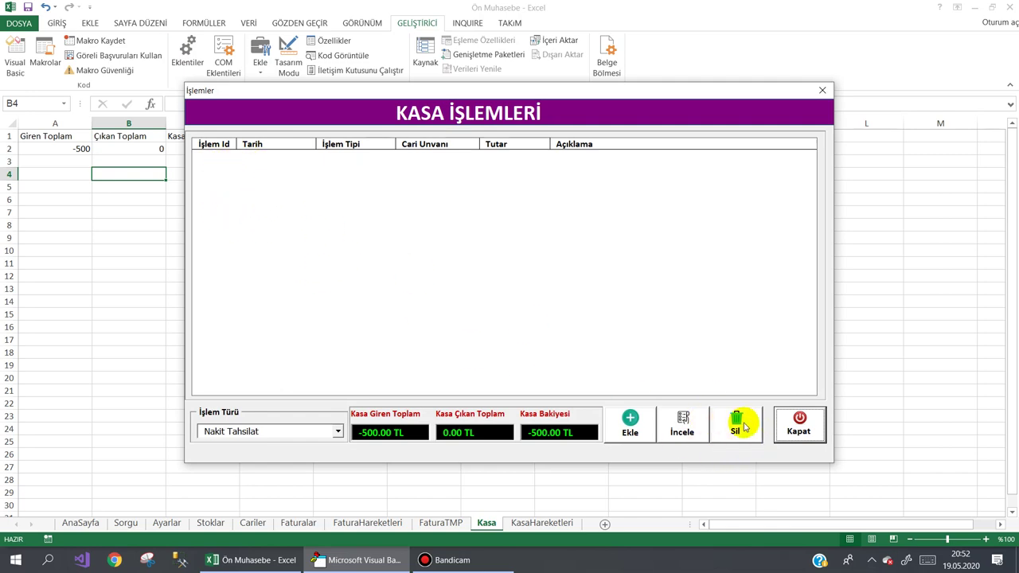
click(790, 430)
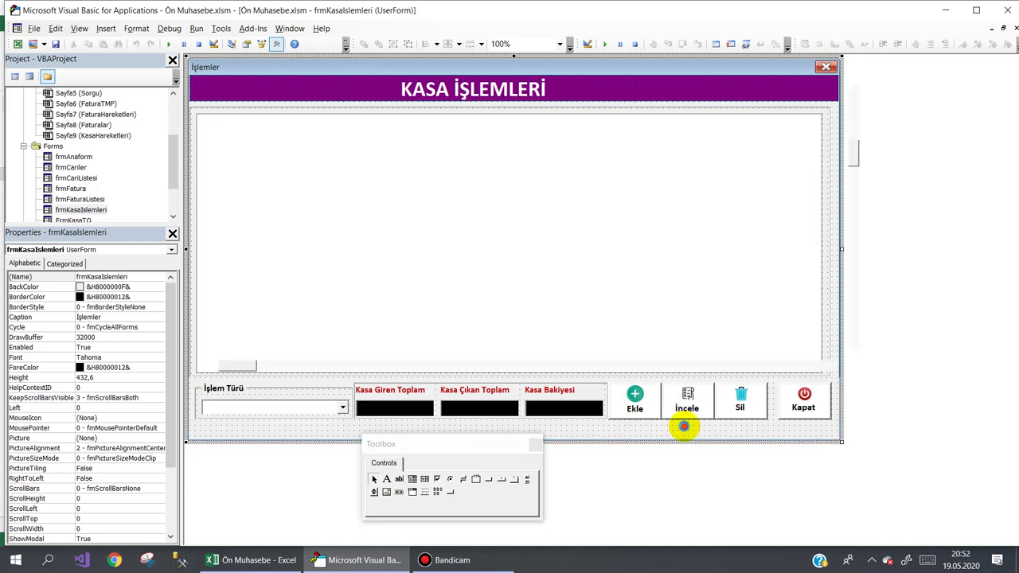
Return to the code, then open the frmKasaIslemleri form design from the project tree
key(F7)
drag(1013, 502, 1013, 225)
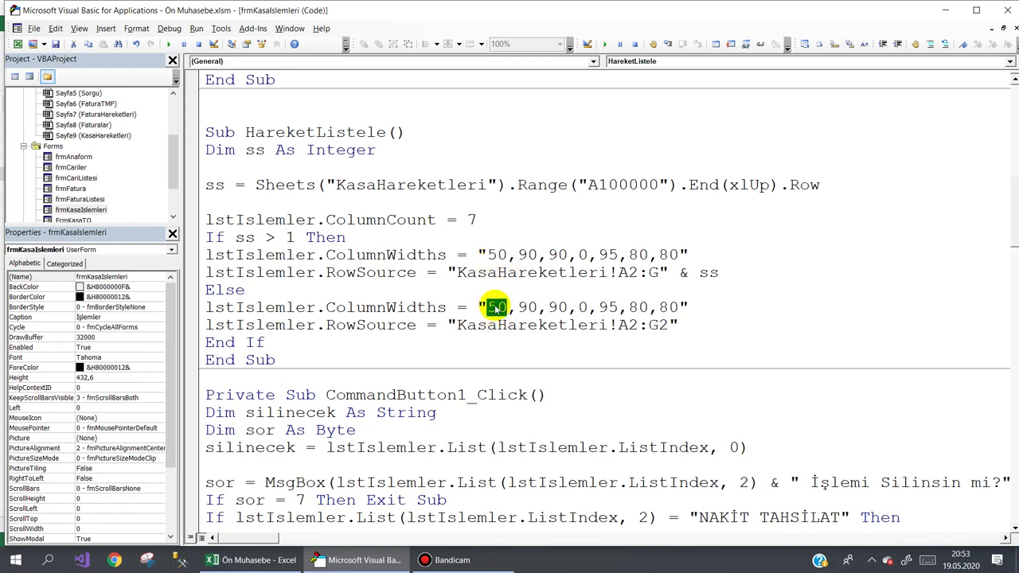
click(93, 210)
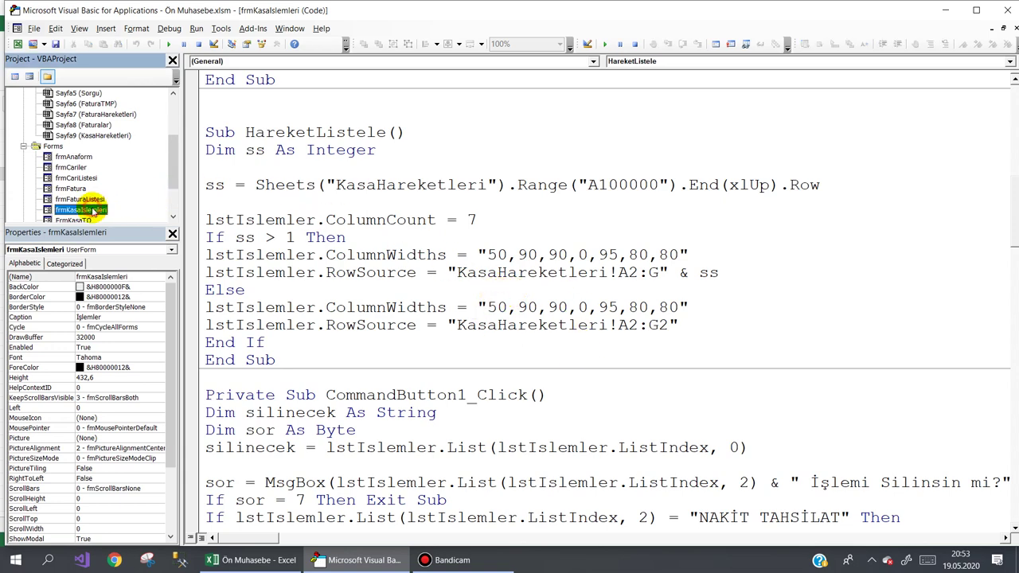
double_click(94, 210)
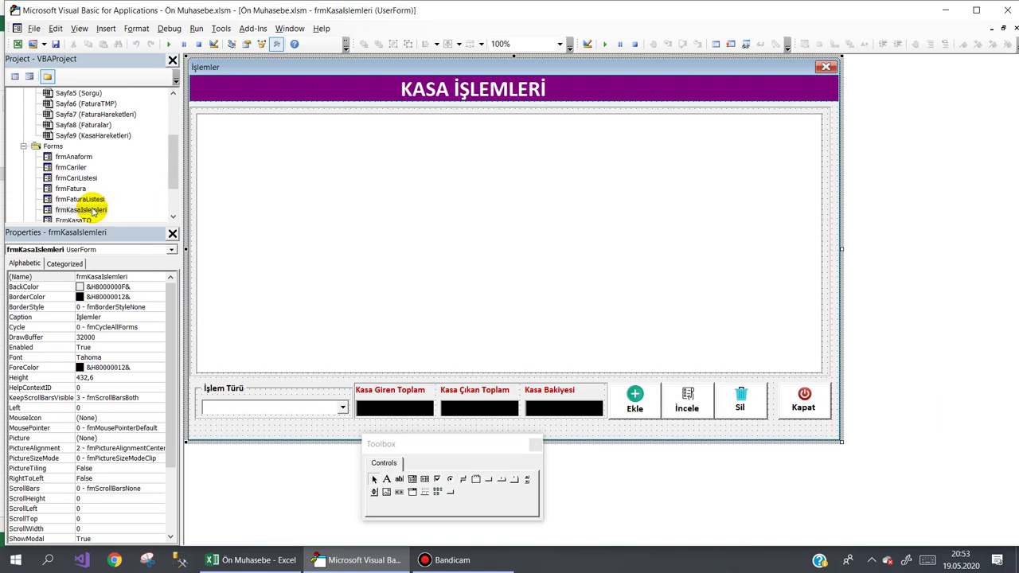
Open CommandButton1_Click and highlight the silinecek line and the list item and ListIndex, 2 parts of the MsgBox
double_click(739, 407)
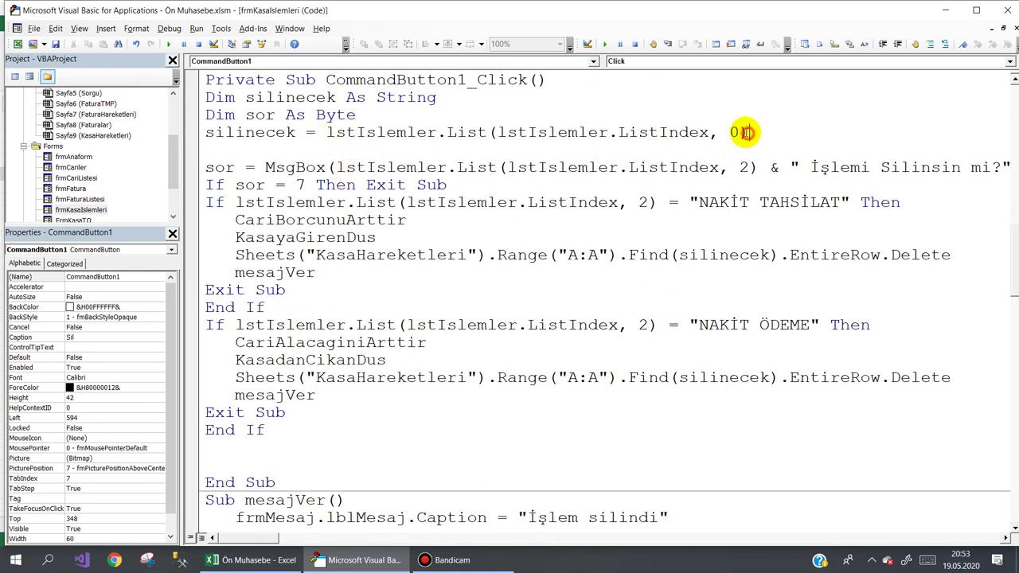
drag(746, 132, 141, 136)
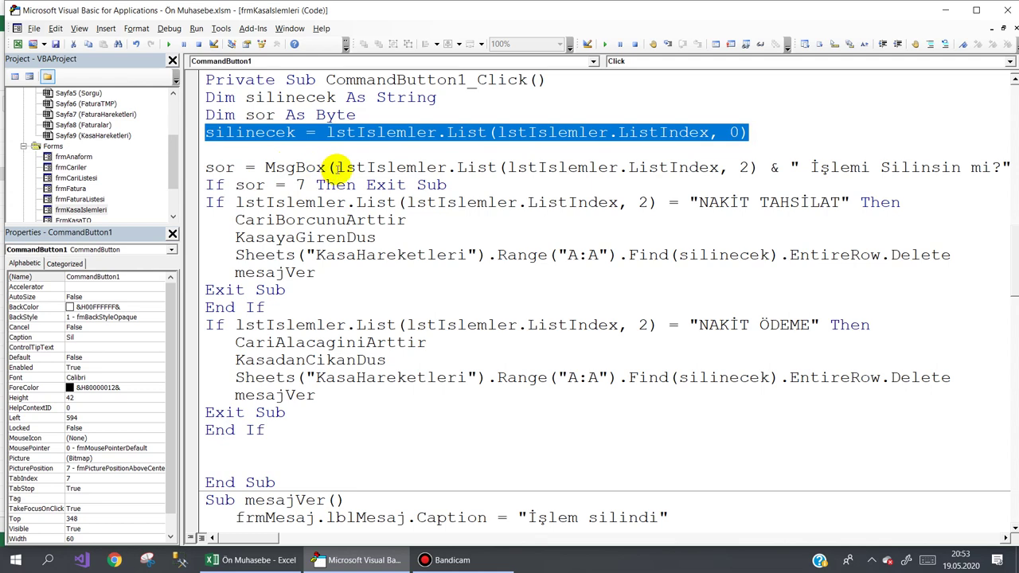
drag(336, 167, 454, 168)
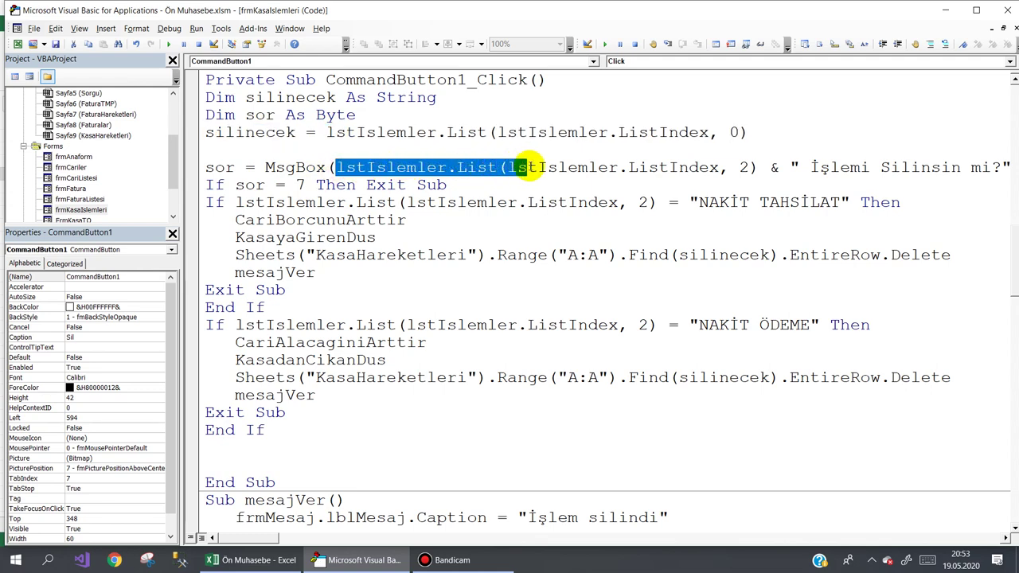
drag(527, 167, 783, 164)
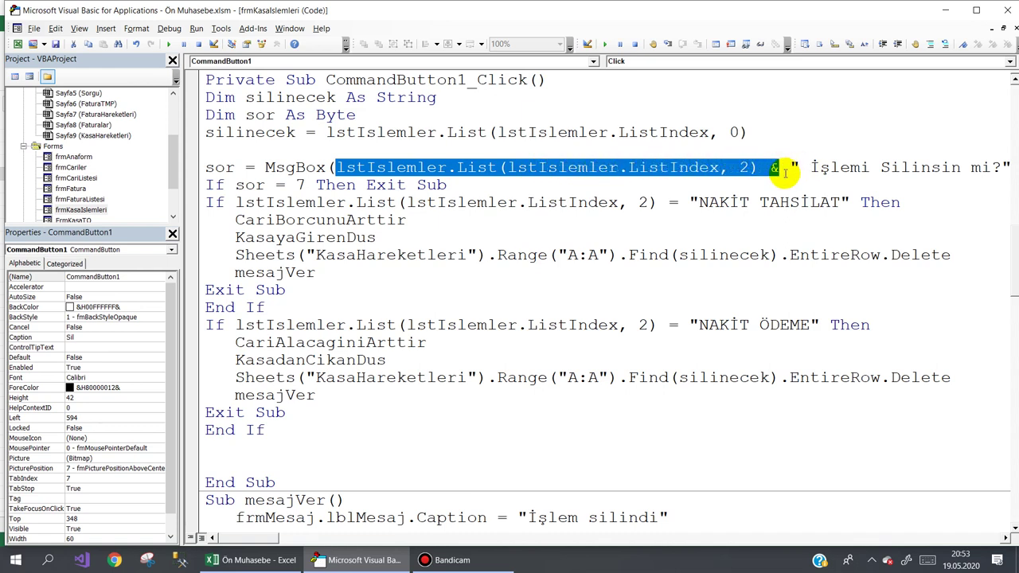
click(784, 169)
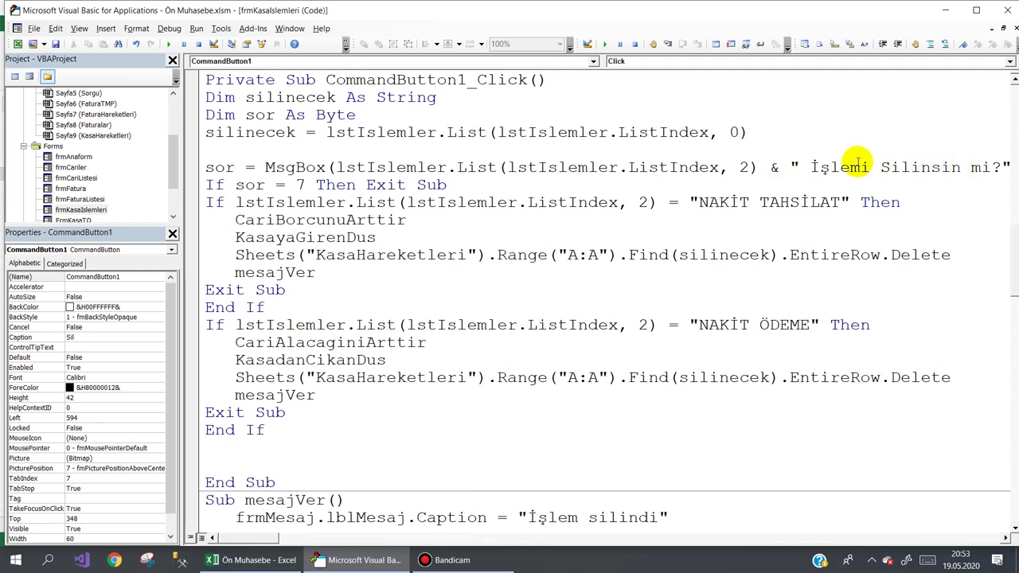
drag(779, 167, 508, 169)
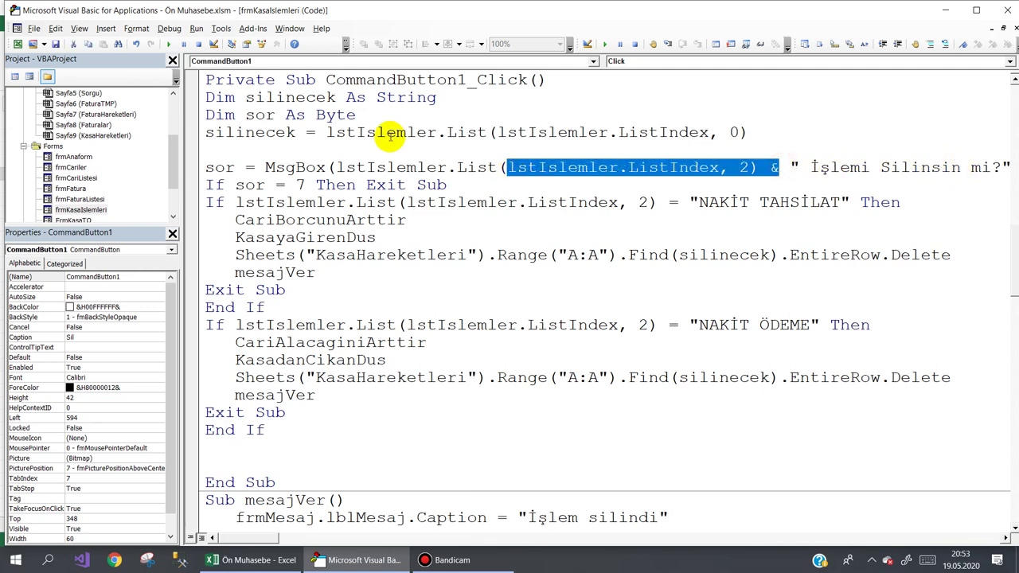
Run the form and save a new cash collection entry for a customer picked from the lookup list
click(168, 44)
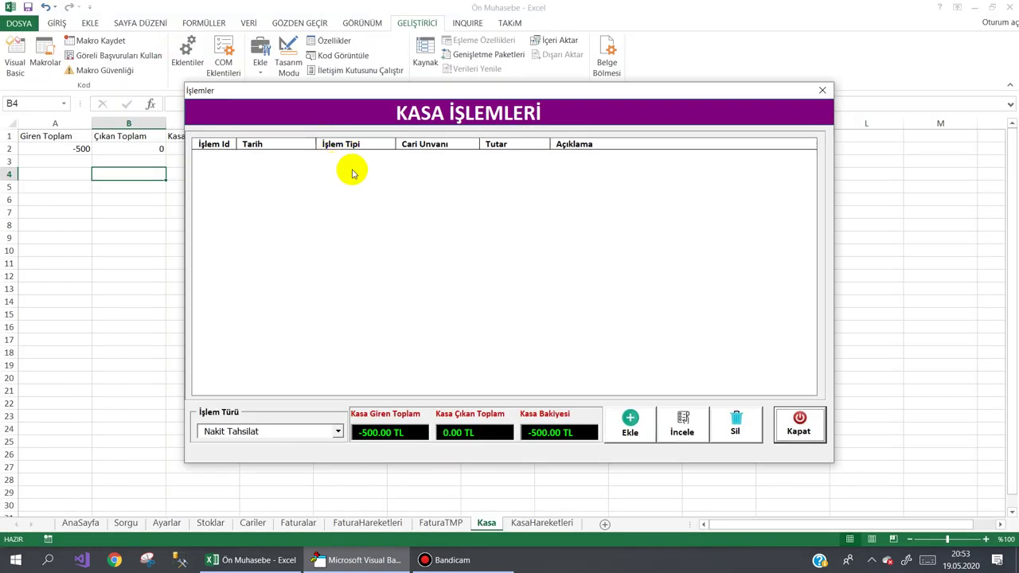
click(630, 424)
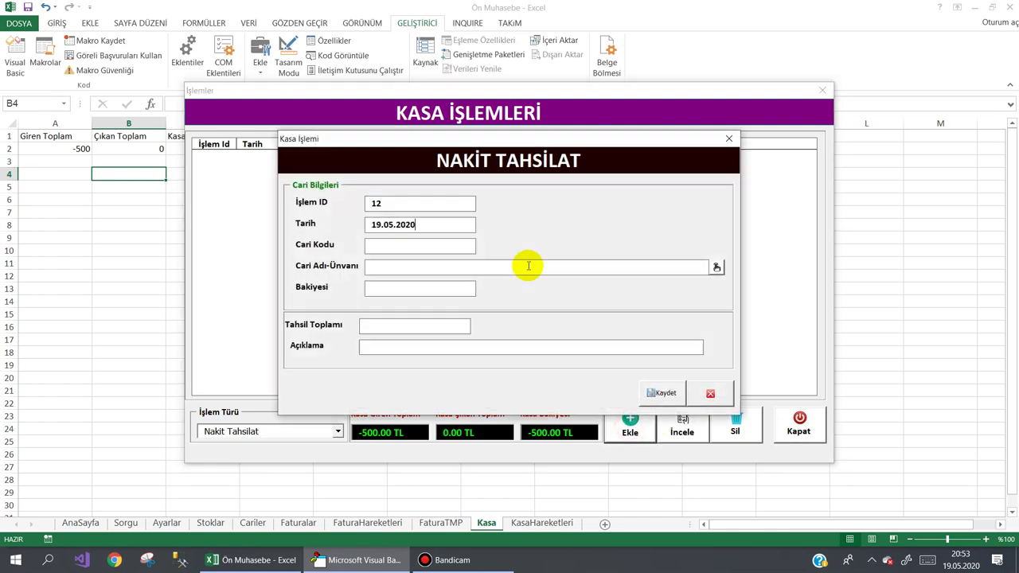
click(716, 267)
click(274, 139)
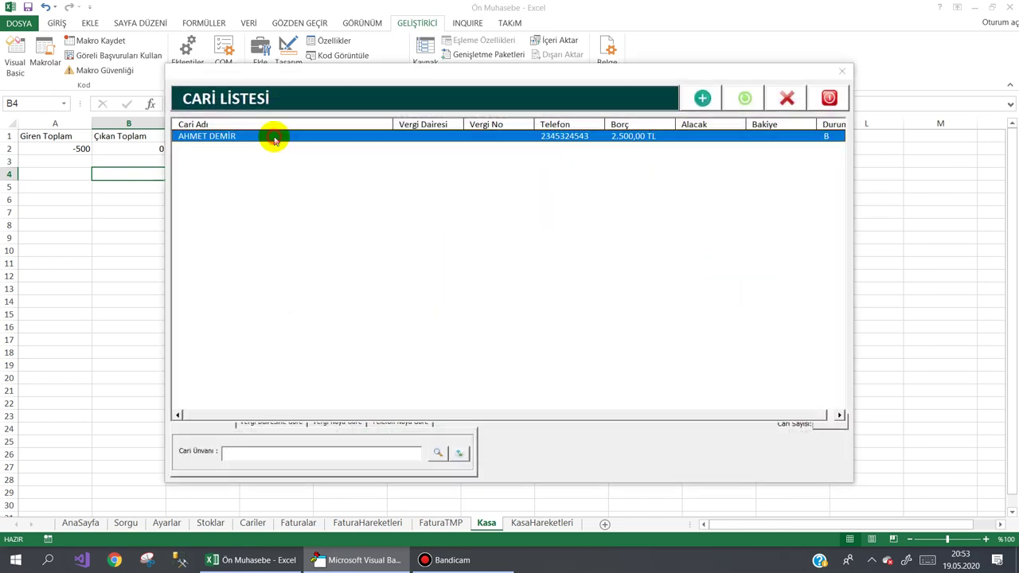
double_click(274, 137)
click(432, 327)
text(f)
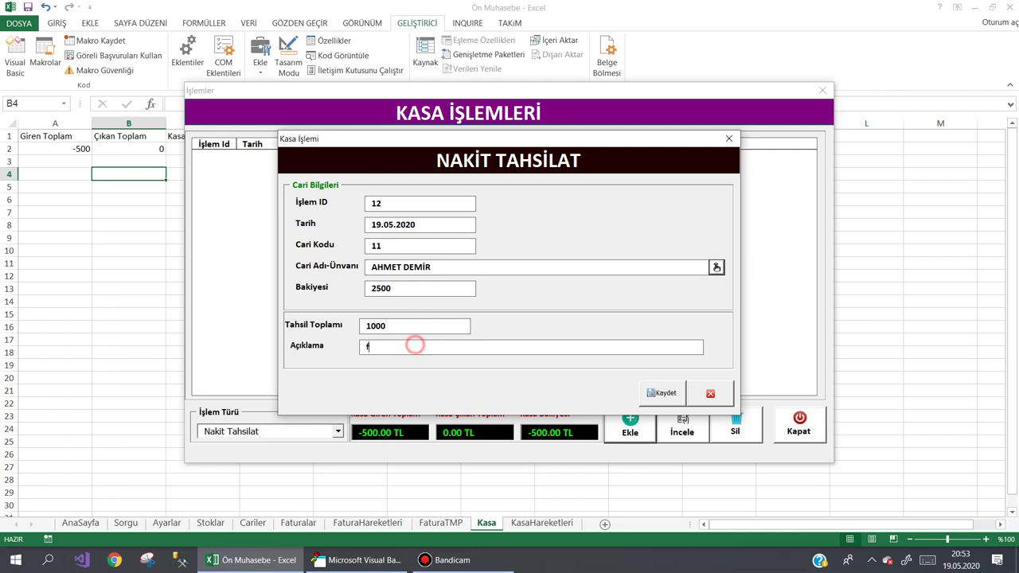
text(gtjkgh)
click(658, 393)
click(484, 325)
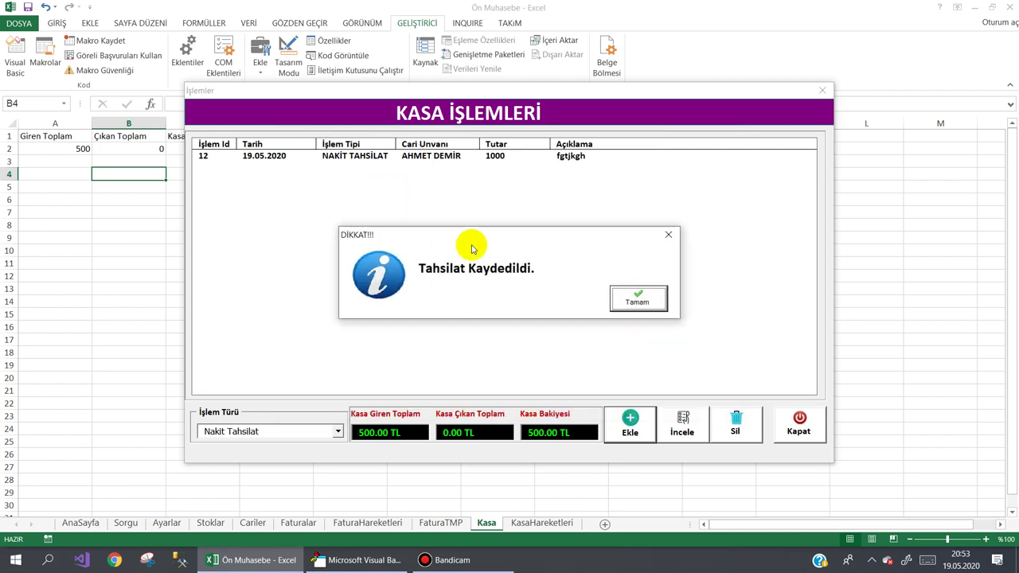
click(645, 300)
click(370, 158)
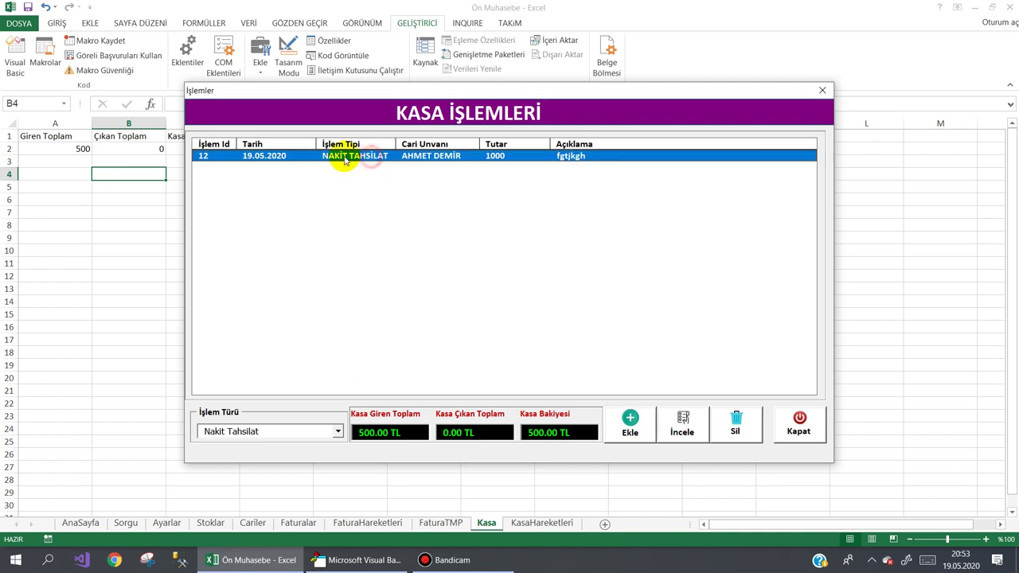
Try deleting the NAKİT TAHSİLAT transaction, answer Hayır, and close the form
click(735, 428)
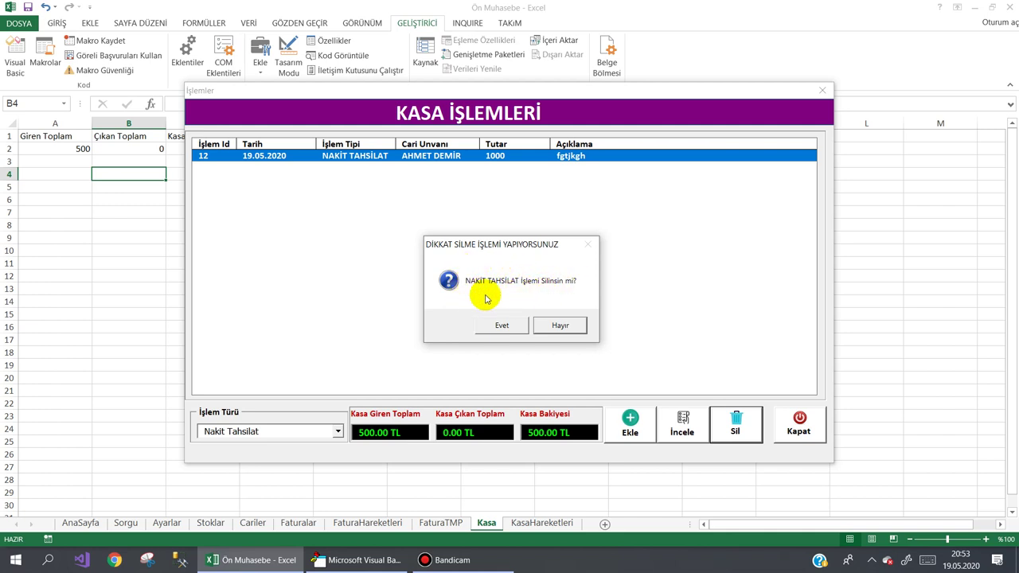
click(559, 326)
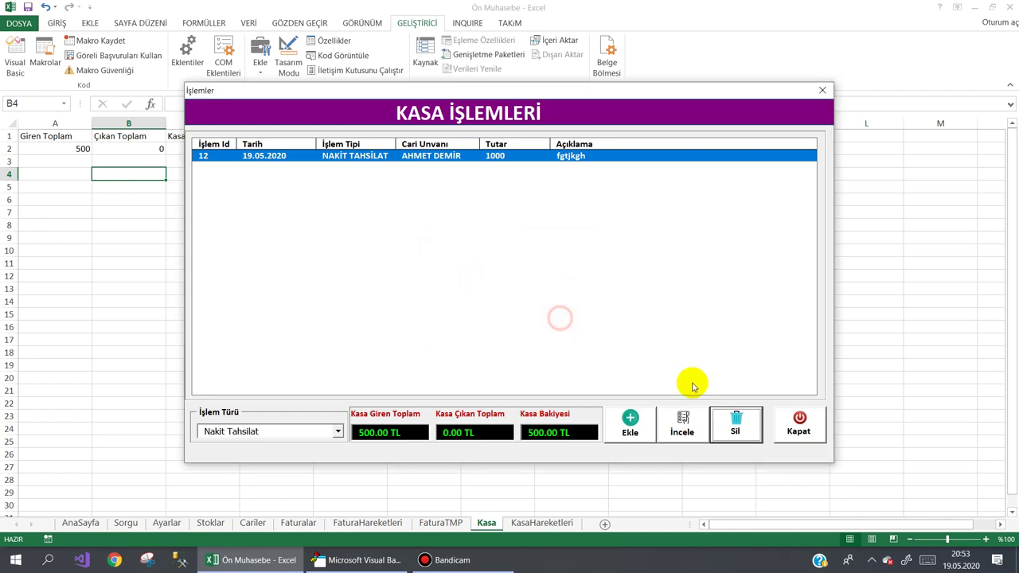
click(796, 420)
Open the Sil code and highlight the MsgBox prompt's list expression and vbQuestion
double_click(734, 398)
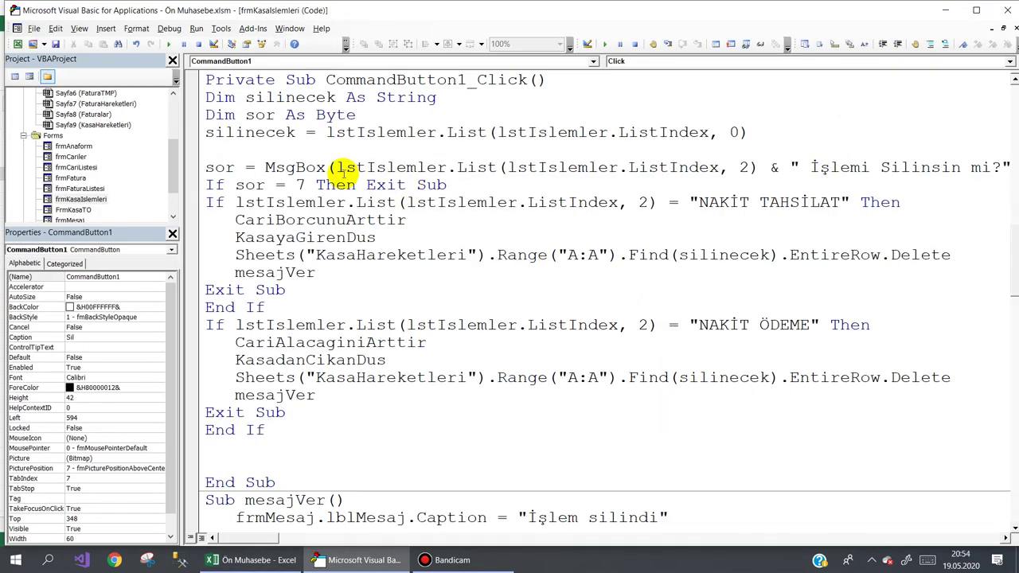
drag(337, 167, 450, 165)
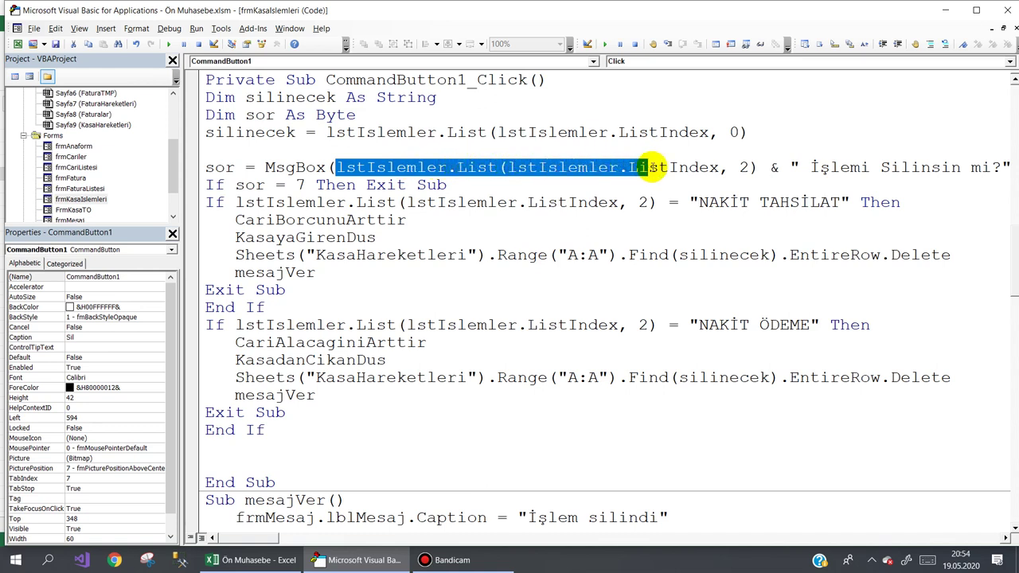
drag(521, 166, 760, 170)
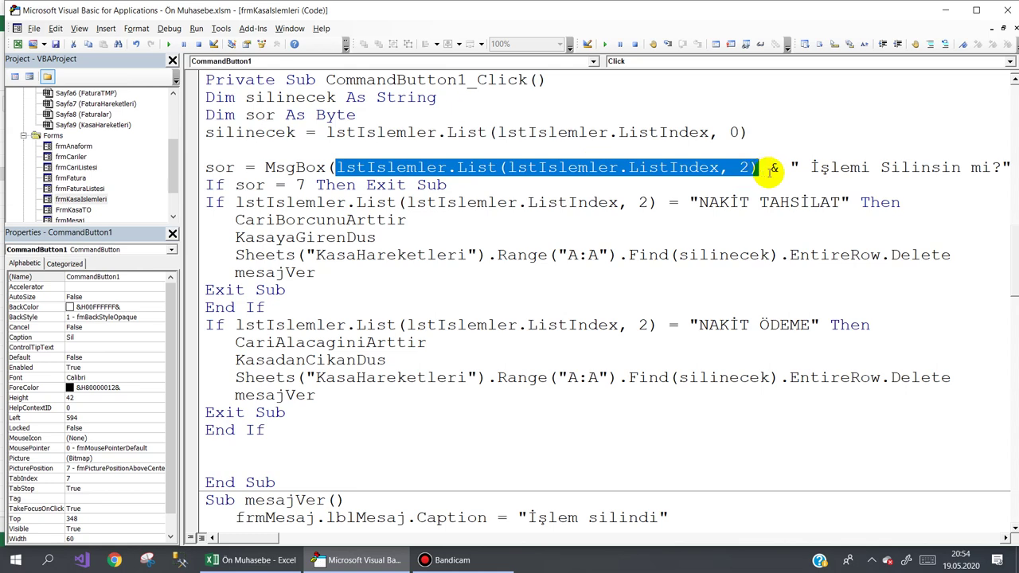
click(779, 168)
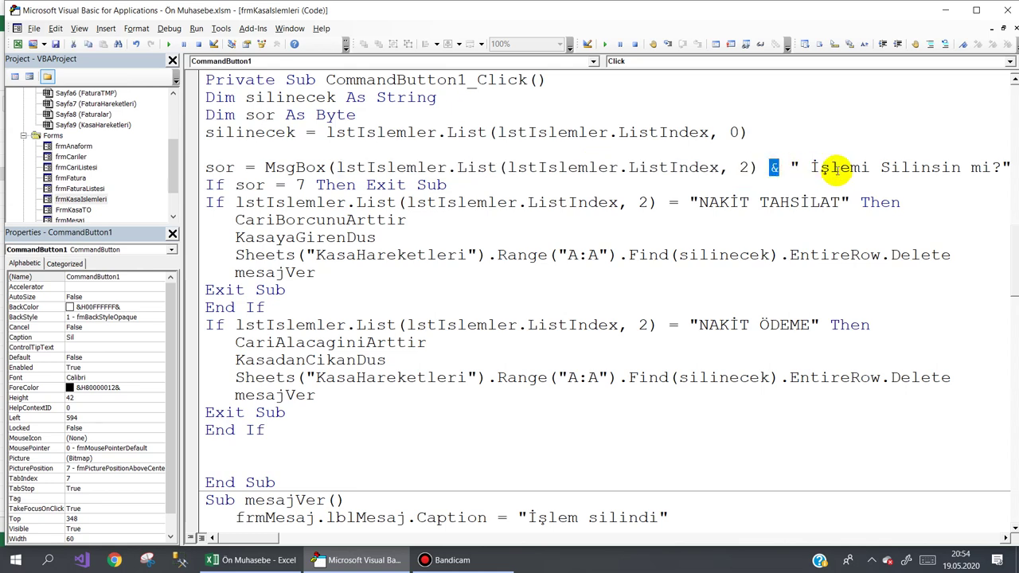
drag(812, 167, 1016, 163)
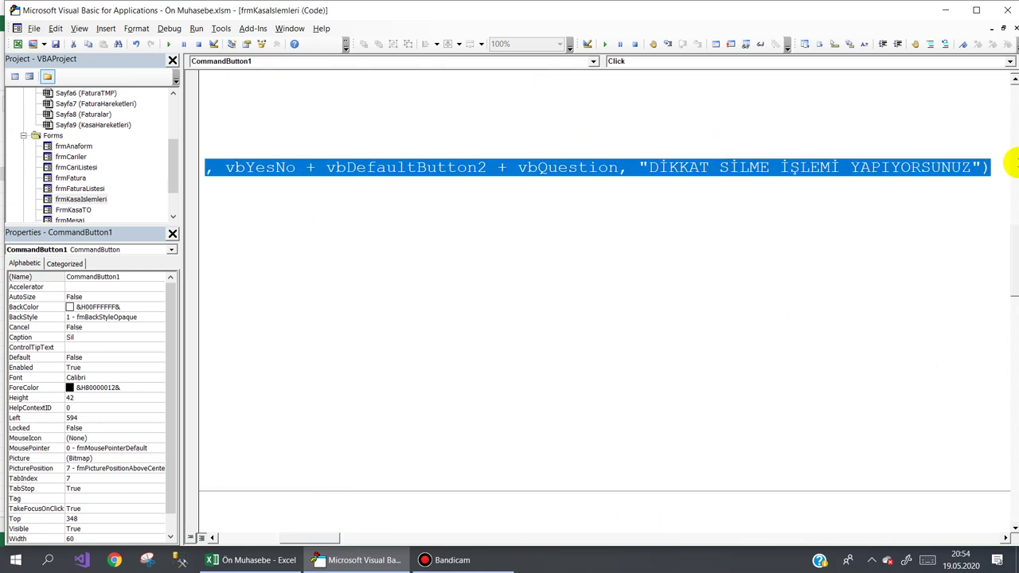
drag(325, 538, 315, 540)
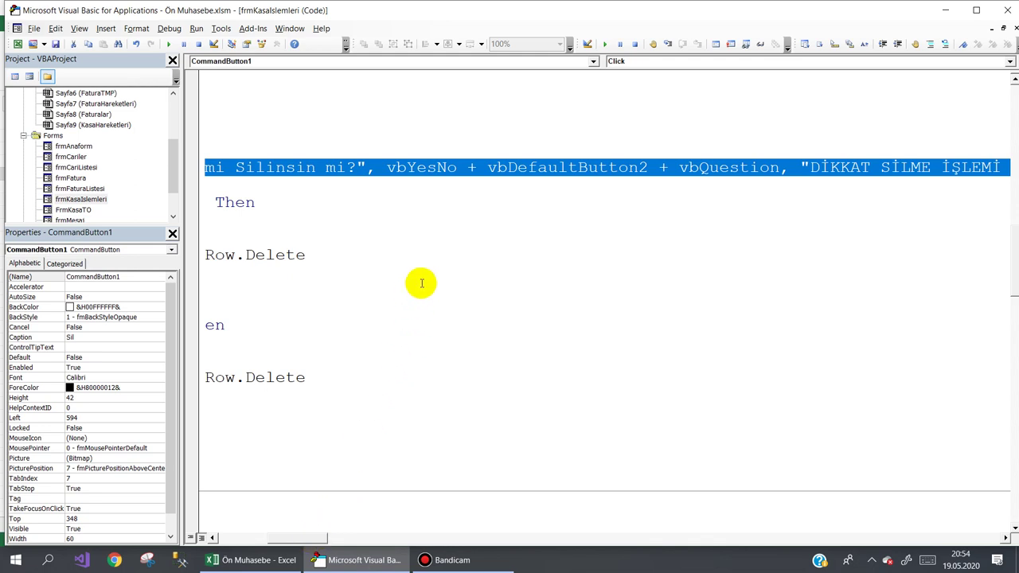
click(740, 167)
drag(778, 167, 679, 167)
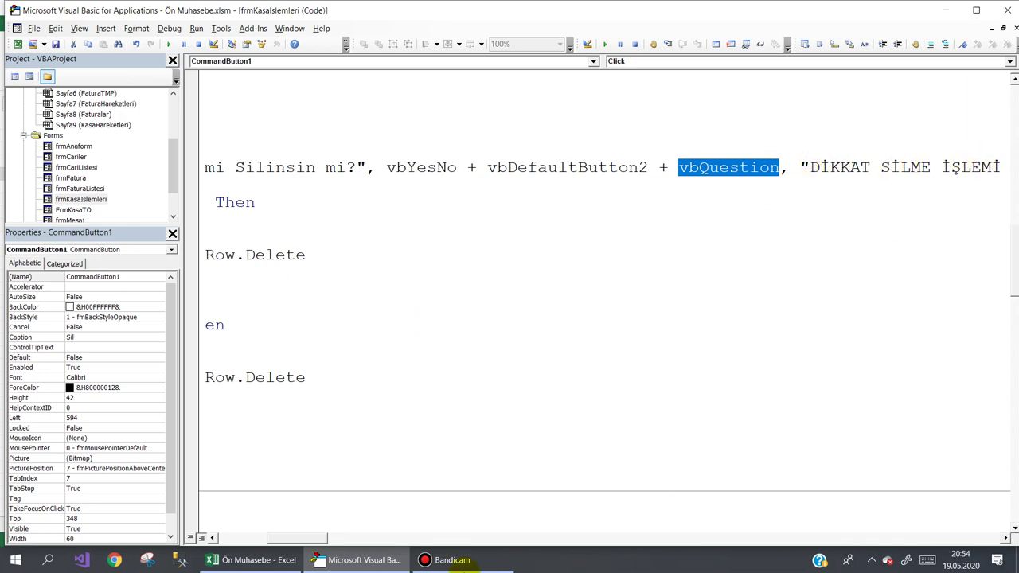
drag(322, 538, 338, 538)
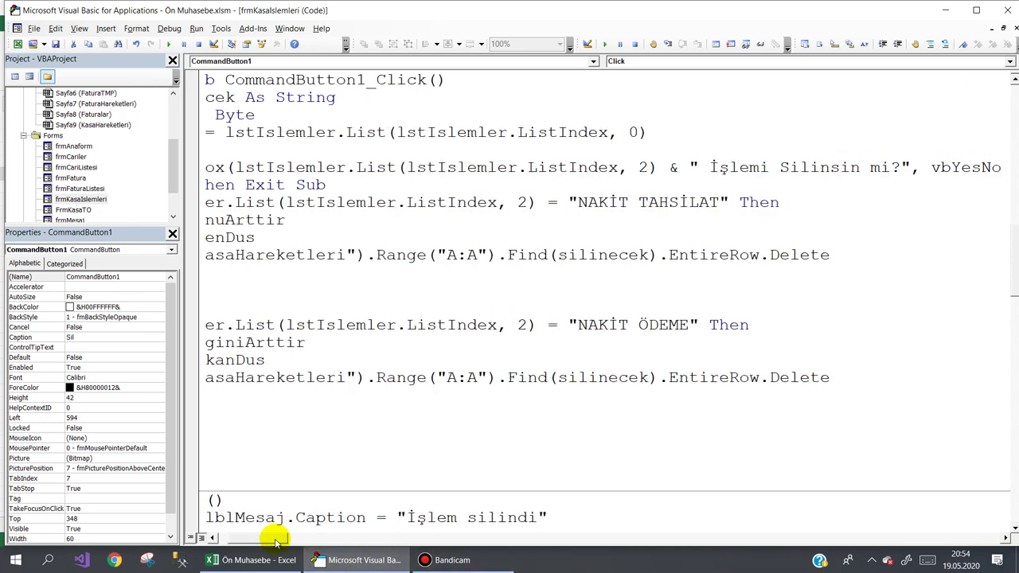
drag(331, 538, 271, 538)
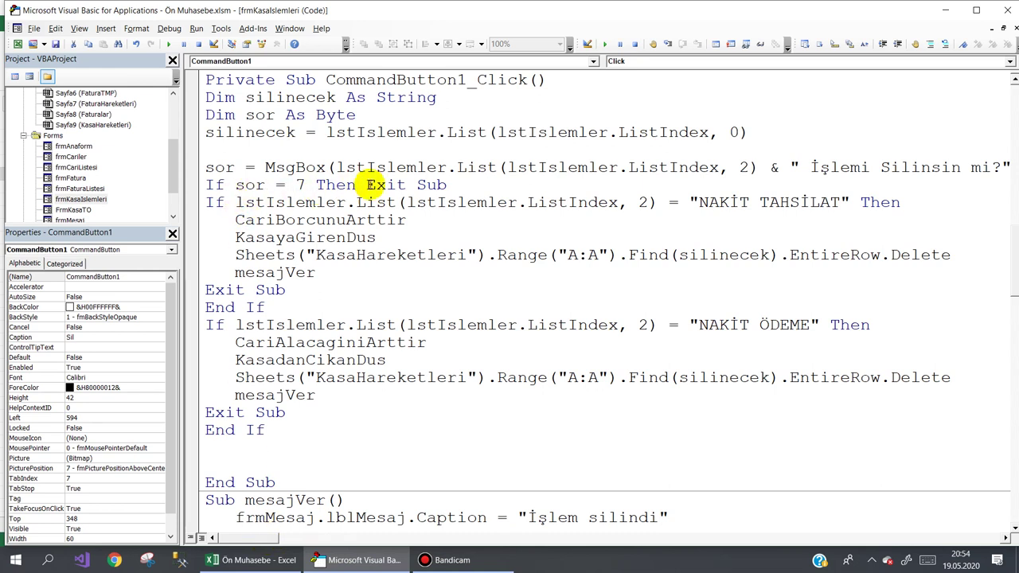
Highlight the exit-on-No line and the NAKİT TAHSİLAT list check, briefly visiting the Excel workbook
drag(446, 185, 193, 187)
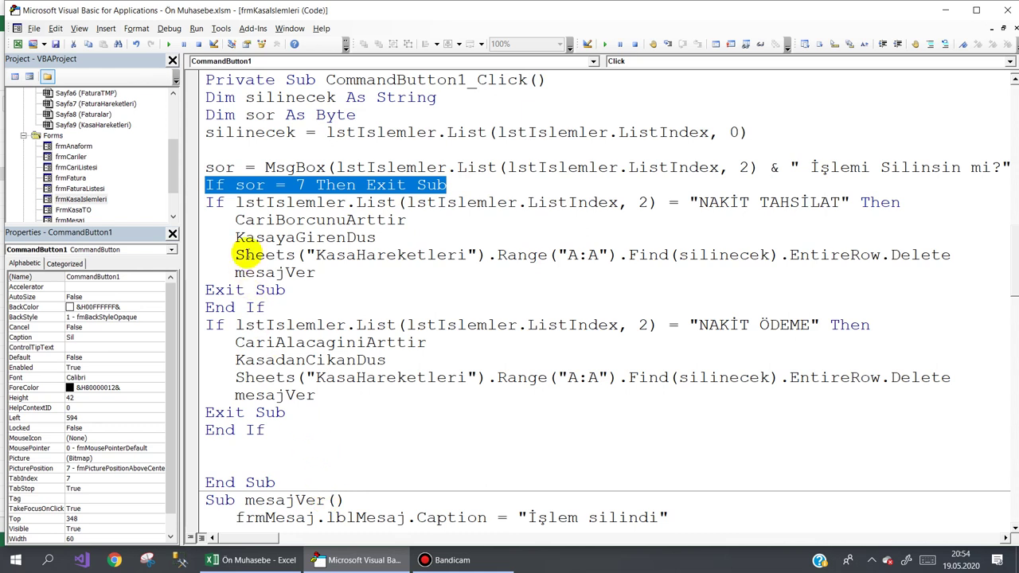
click(239, 219)
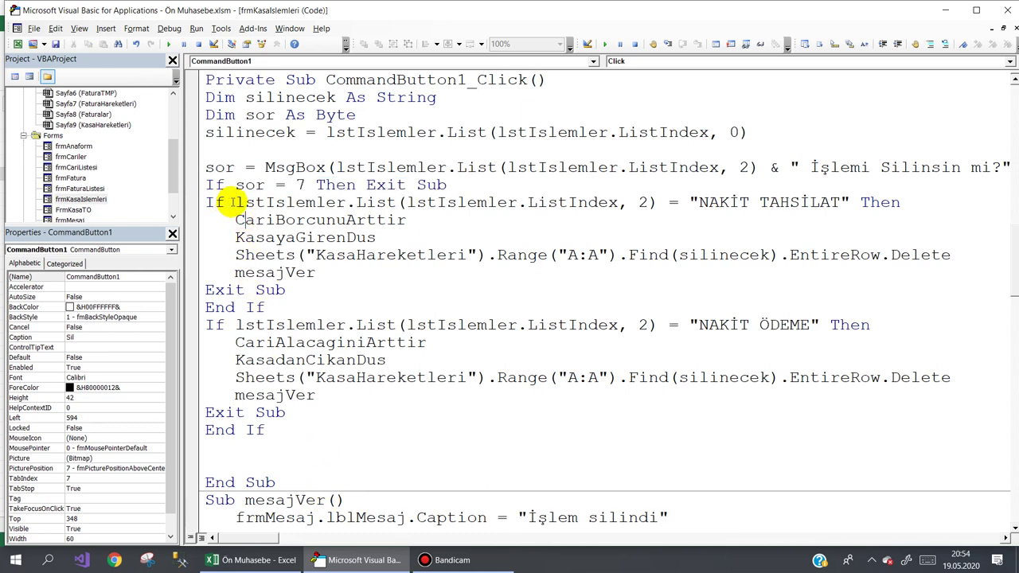
drag(236, 202, 841, 202)
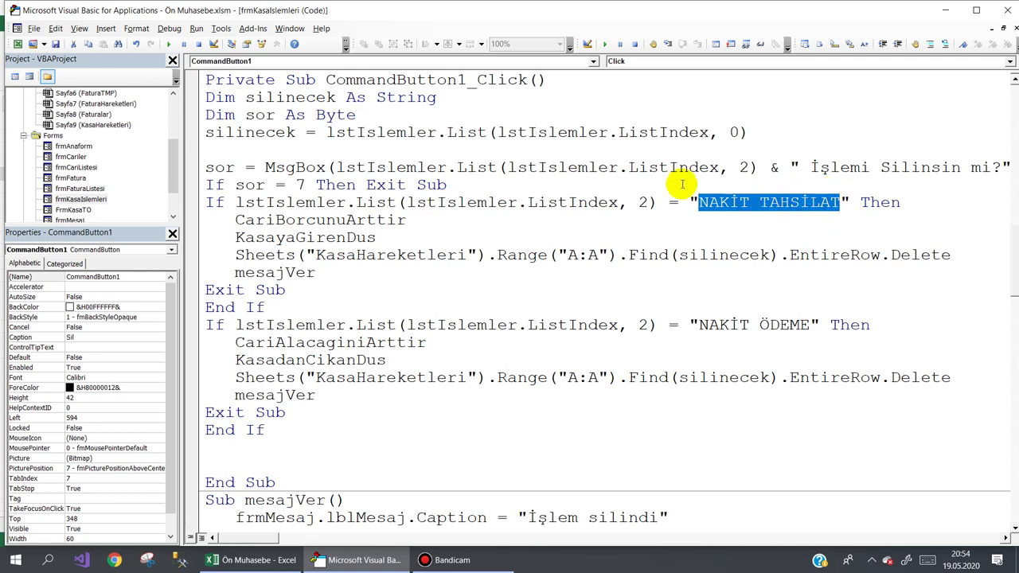
click(262, 560)
click(365, 560)
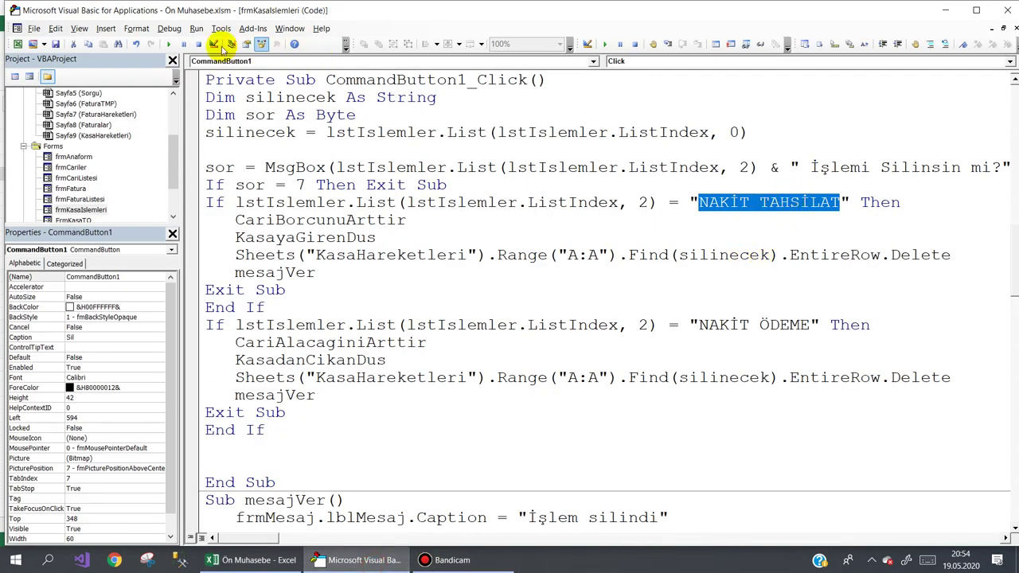
Run and close the form, then reopen the Sil code and highlight the NAKİT TAHSİLAT text
click(168, 43)
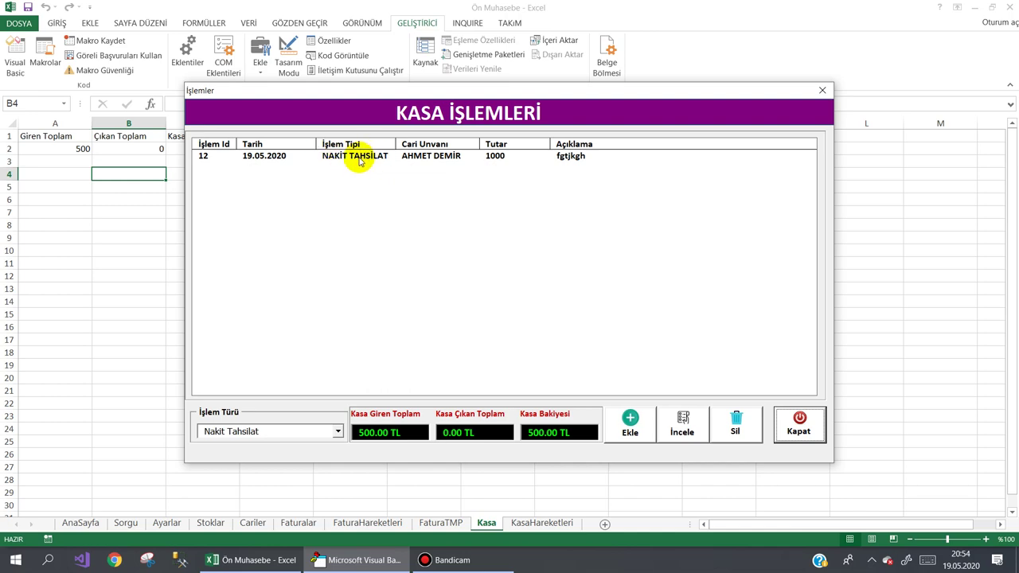
click(800, 426)
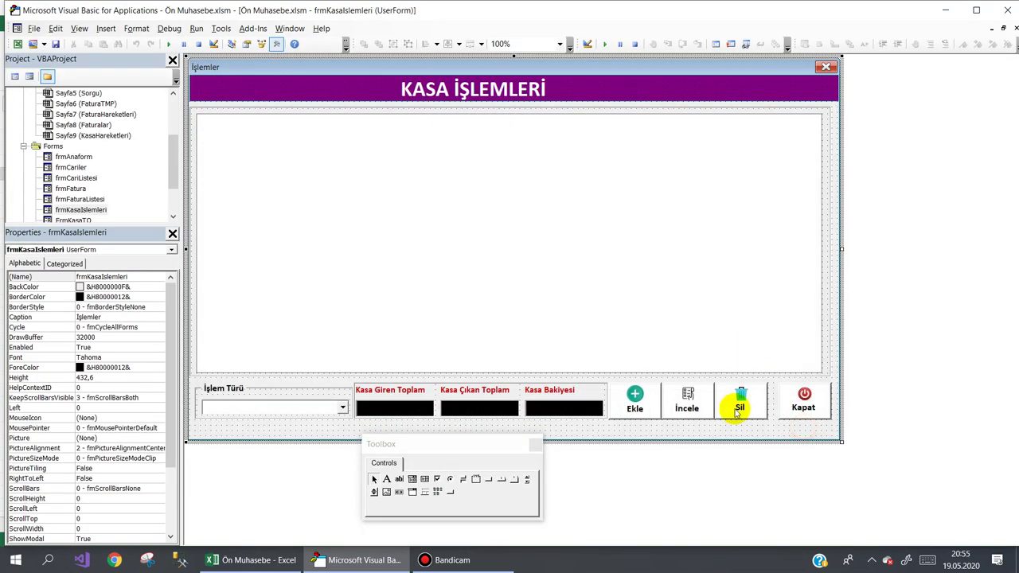
double_click(737, 410)
drag(700, 202, 831, 203)
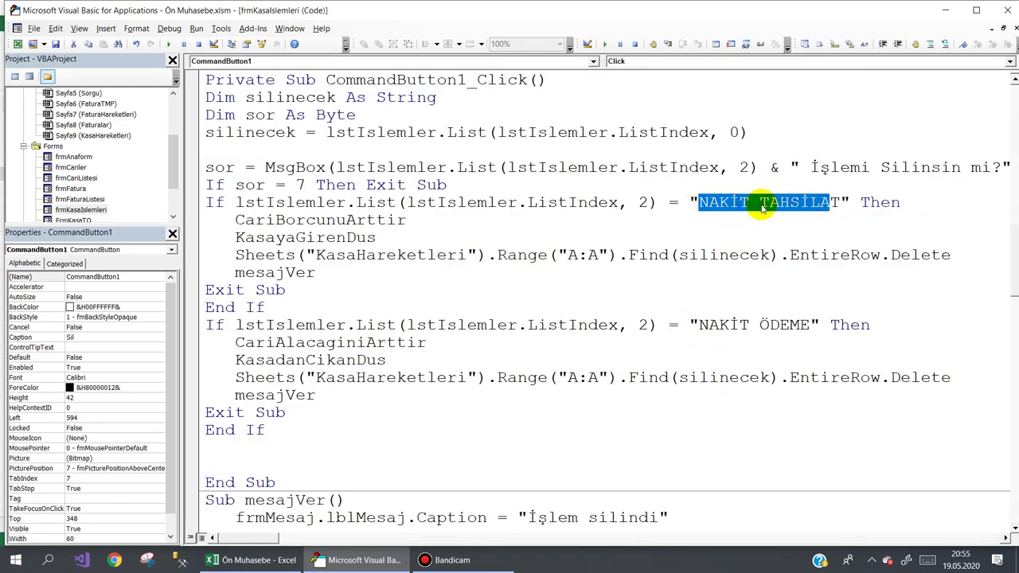
Open FrmKasaTO's Kaydet code and highlight lblBaslik.Caption written into column C
double_click(82, 220)
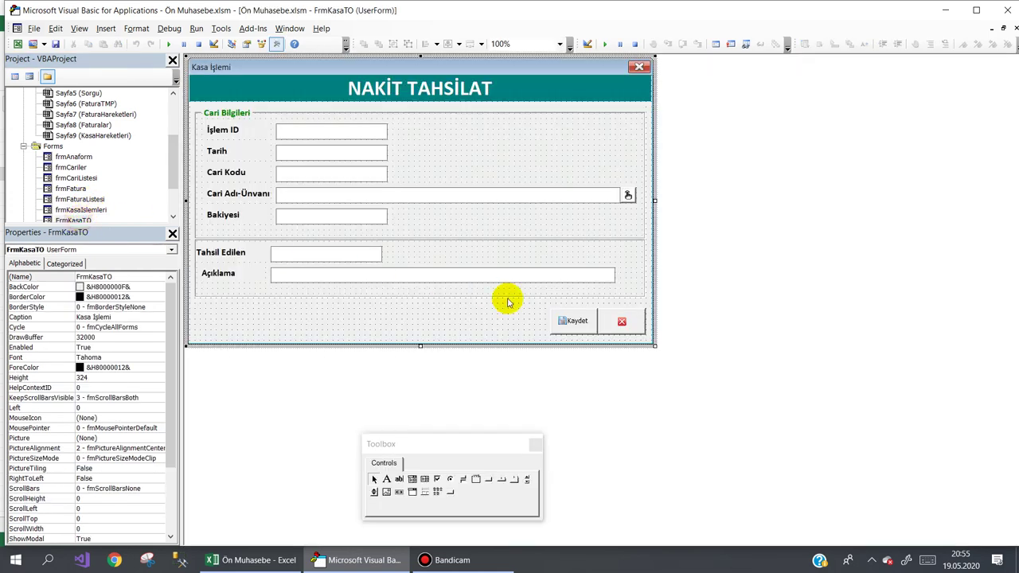
double_click(557, 316)
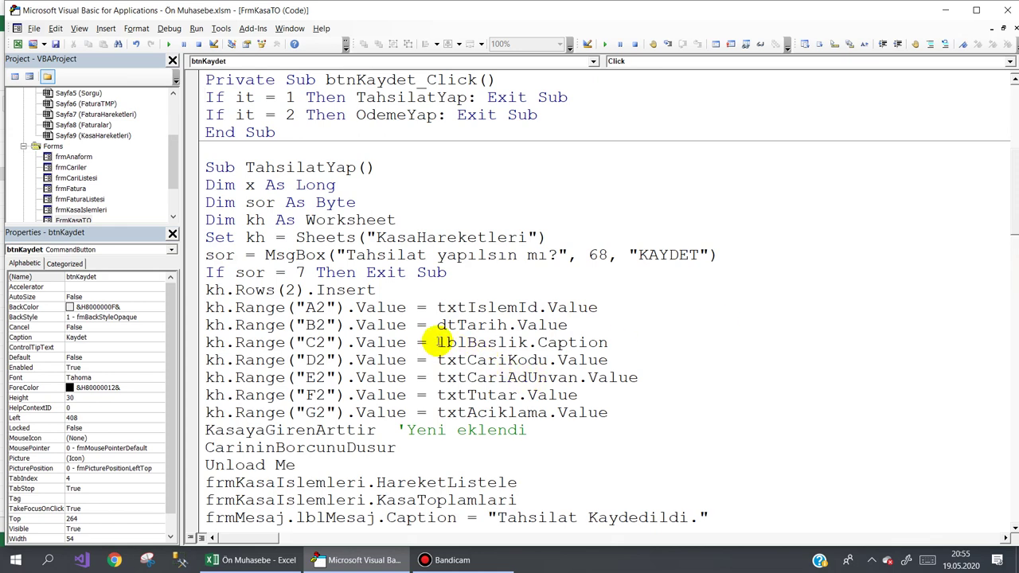
drag(437, 342, 609, 343)
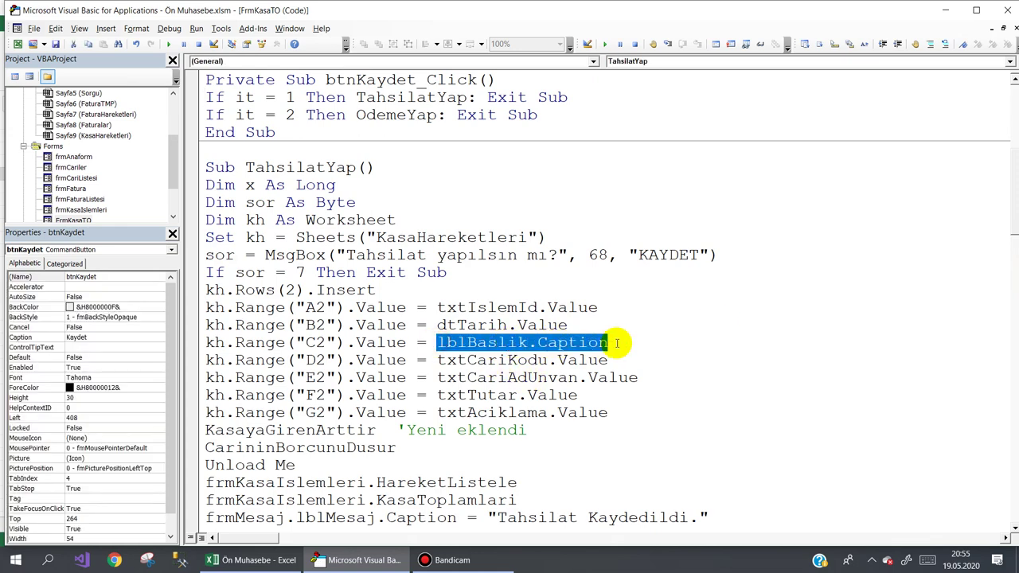
Inspect the NAKİT TAHSİLAT text in cell C2 of the KasaHareketleri sheet
click(253, 560)
click(532, 523)
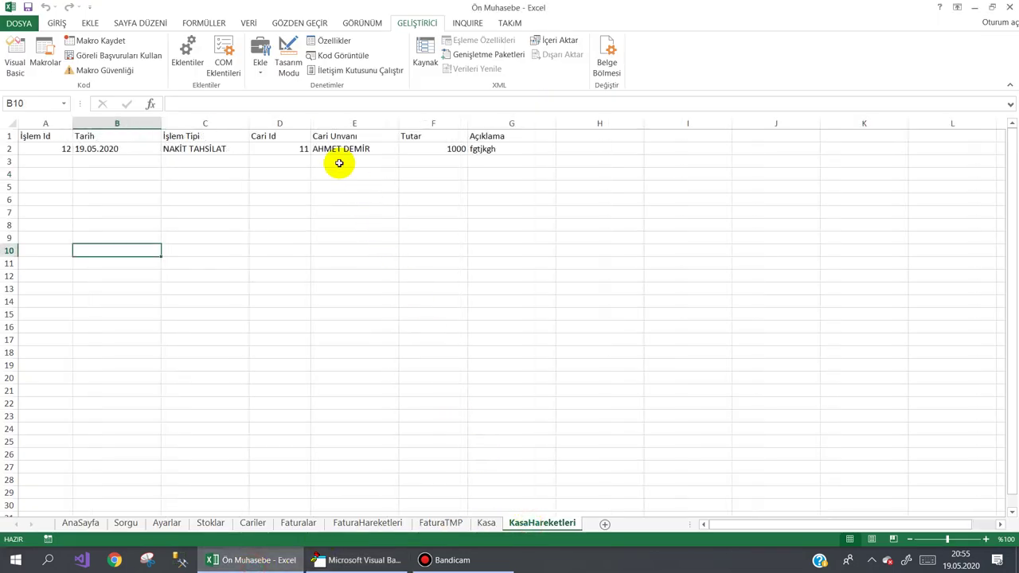
click(193, 150)
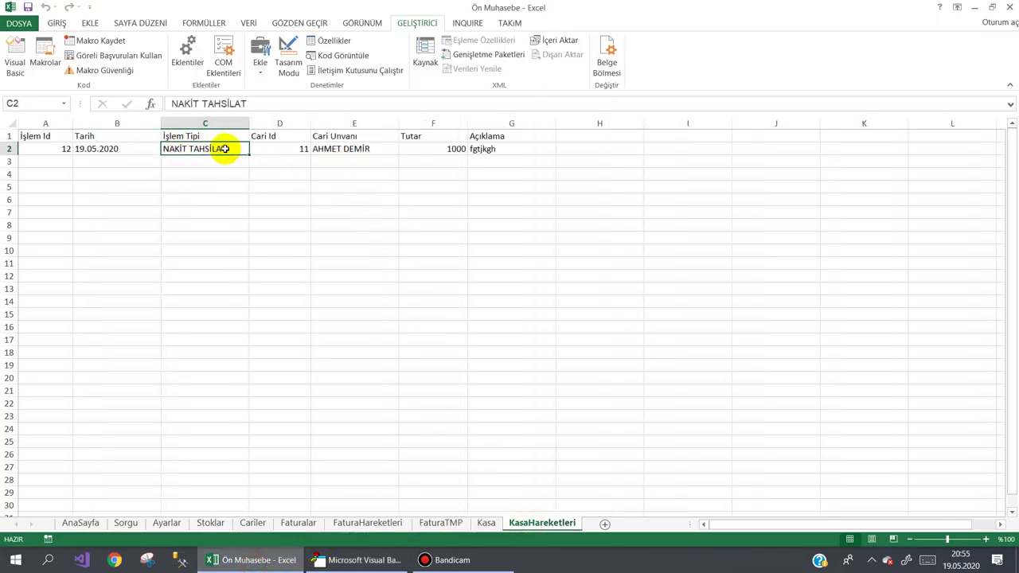
double_click(227, 149)
drag(227, 148, 178, 153)
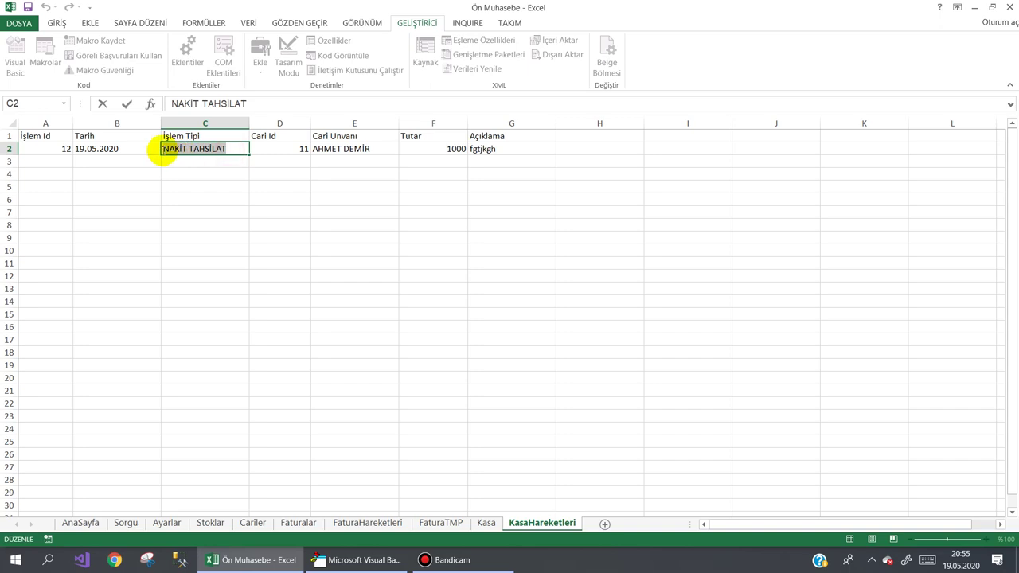
click(182, 226)
From AnaSayfa, open Kasa İşlemleri and a new collection form, close them all, and return to the VBA editor
click(80, 523)
click(242, 231)
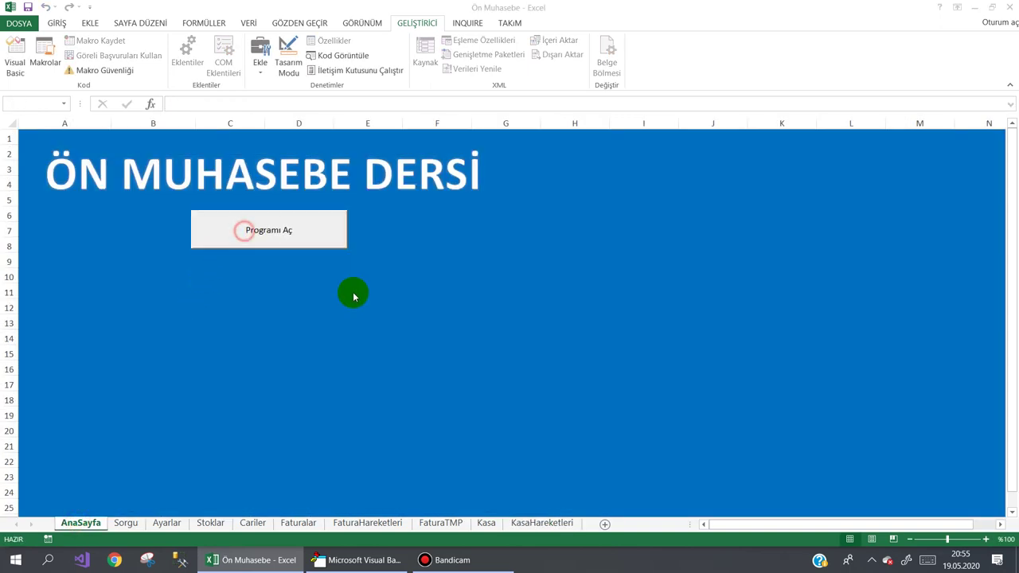
click(530, 100)
click(534, 130)
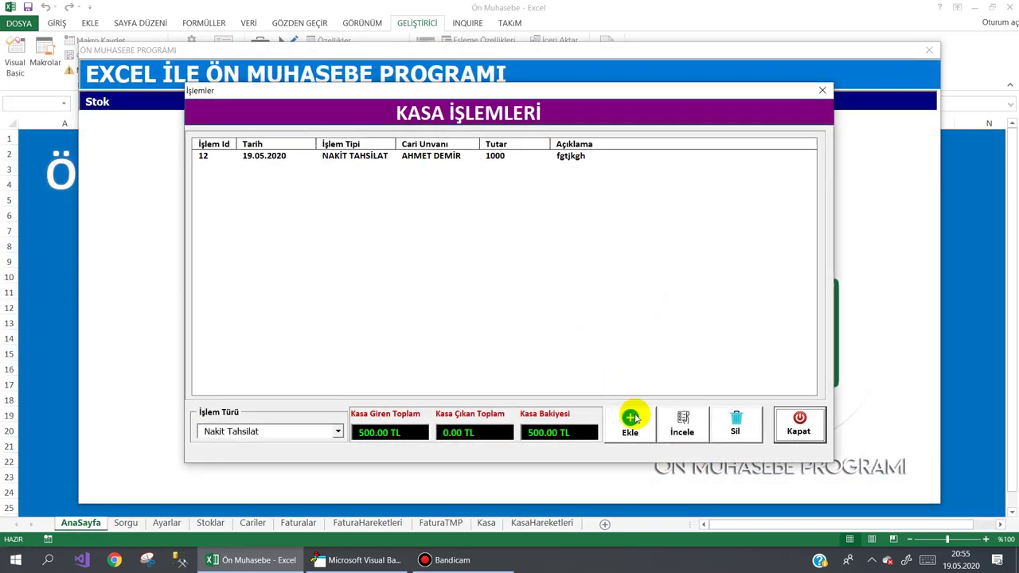
click(632, 420)
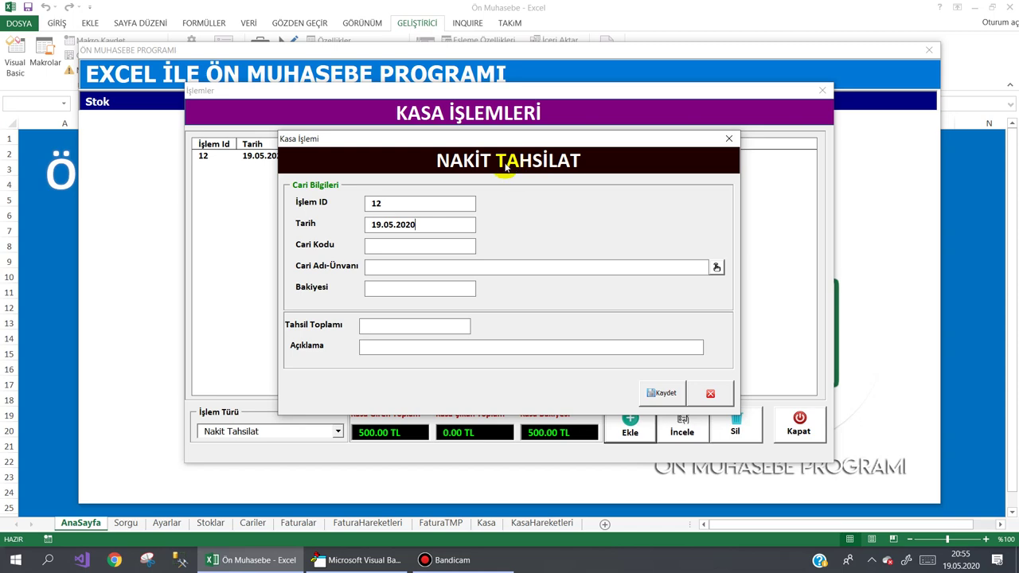
click(708, 392)
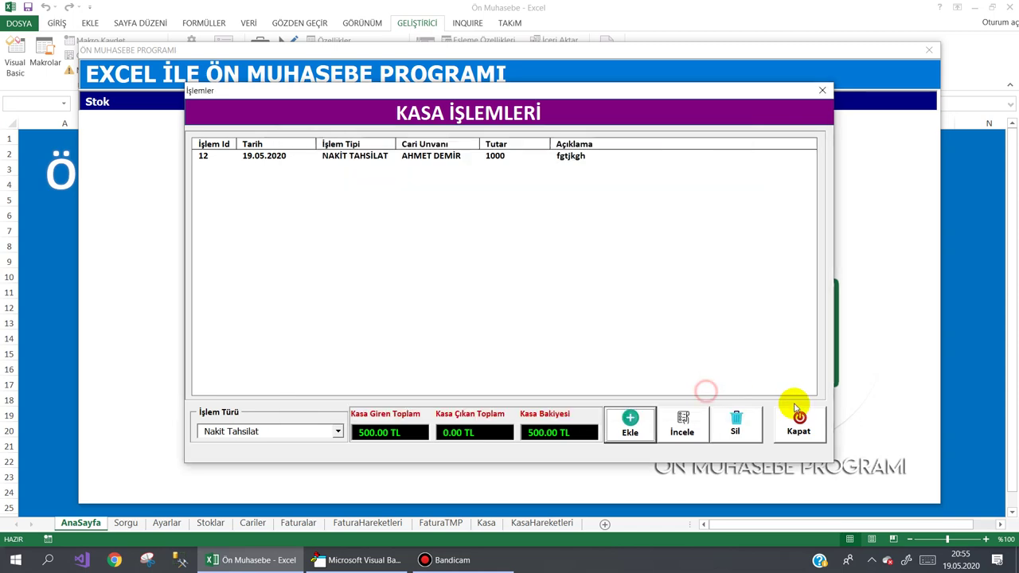
click(796, 421)
mouse_move(785, 85)
mouse_move(828, 102)
click(840, 132)
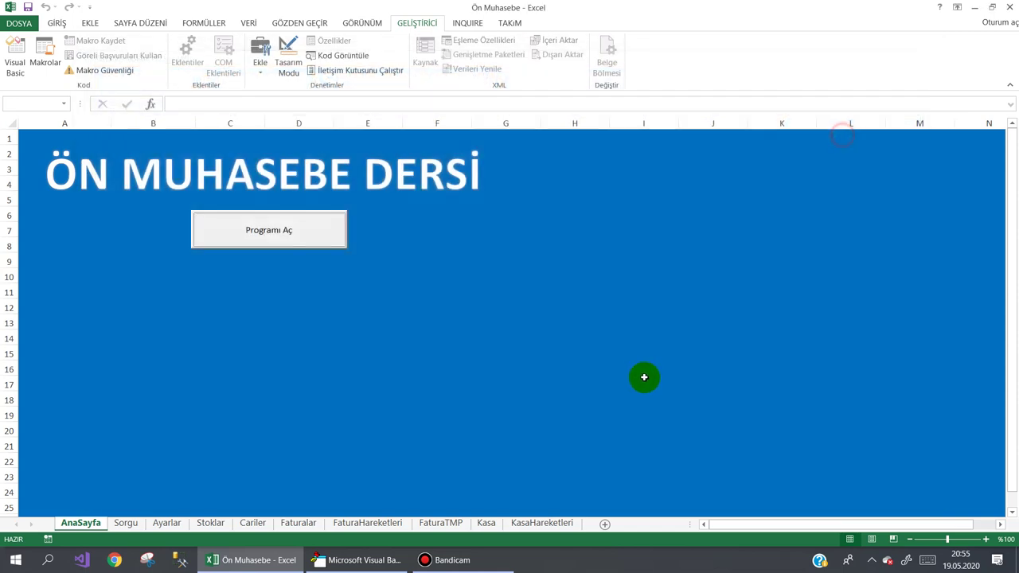
click(387, 560)
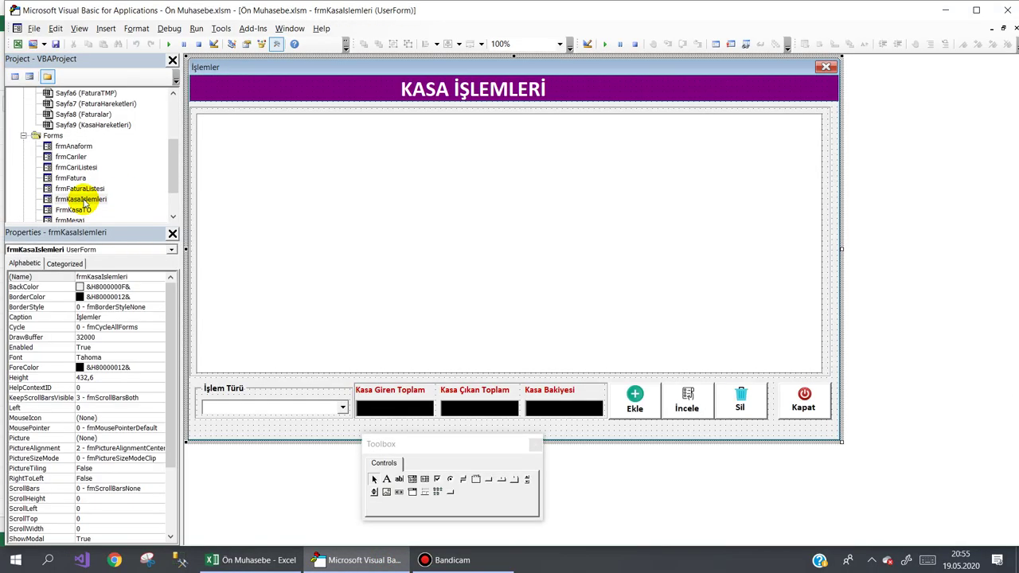
Wrap "NAKİT TAHSİLAT" in Trim() in the Sil If condition and run the form
double_click(741, 398)
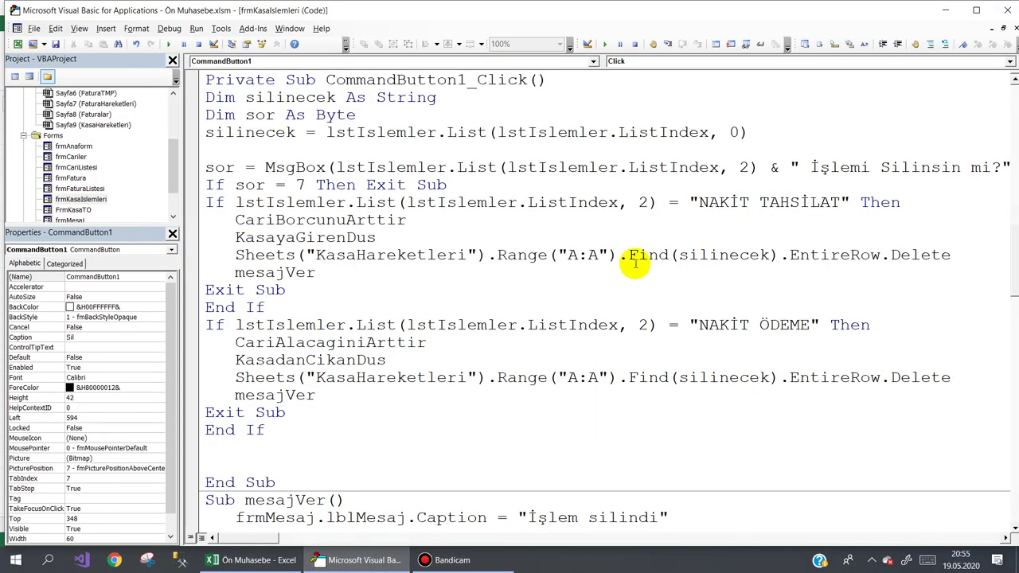
drag(700, 203, 840, 198)
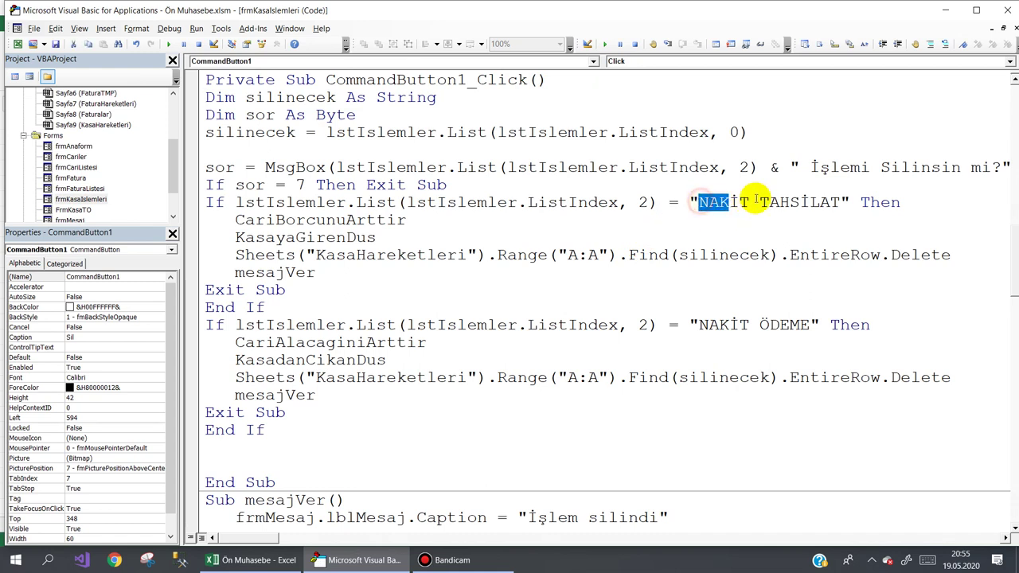
click(688, 202)
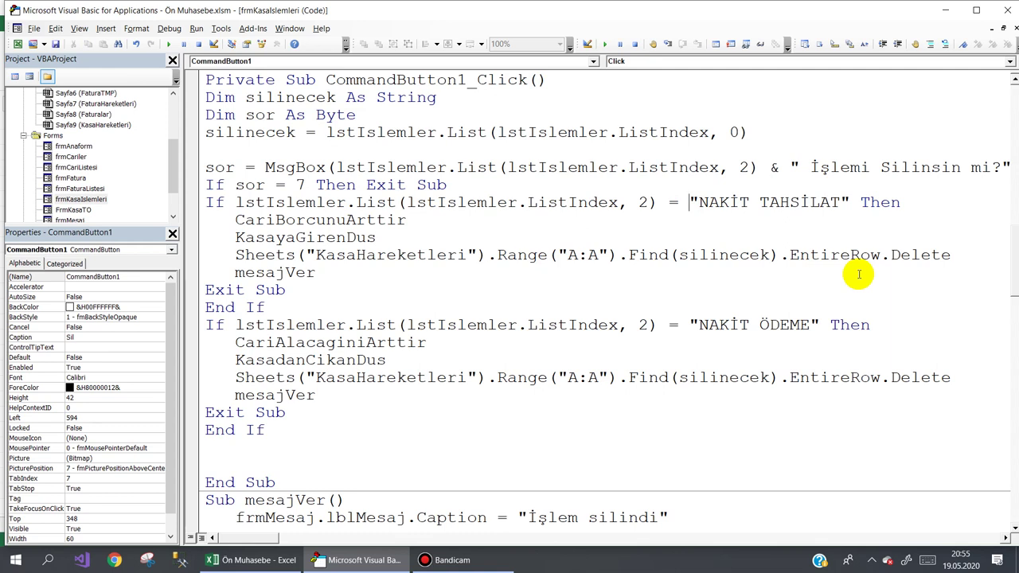
text(trim()
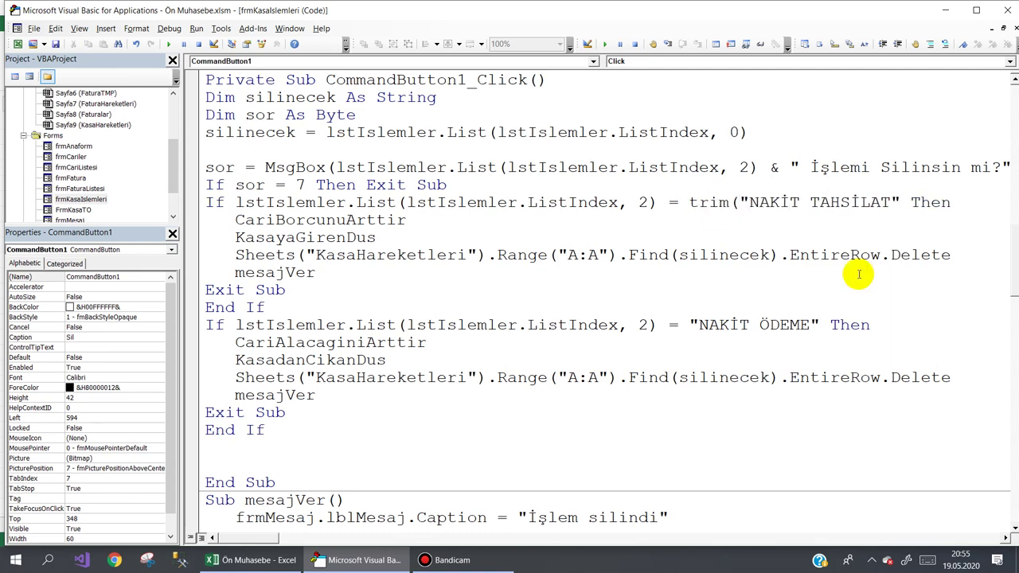
text())
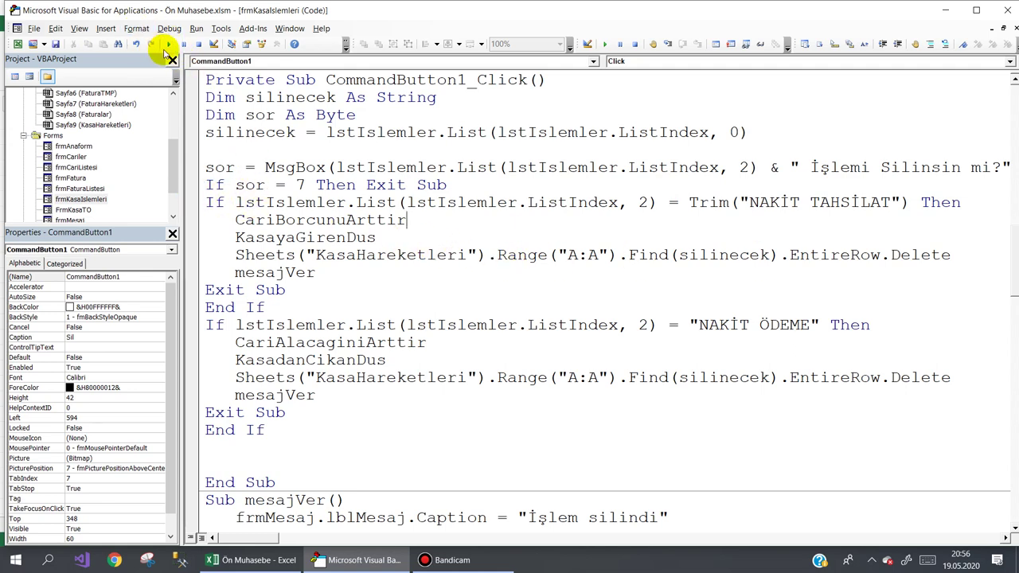
click(170, 44)
Retest deleting the NAKİT TAHSİLAT entry, answer Hayır, close the form, and reopen the Sil code
click(326, 156)
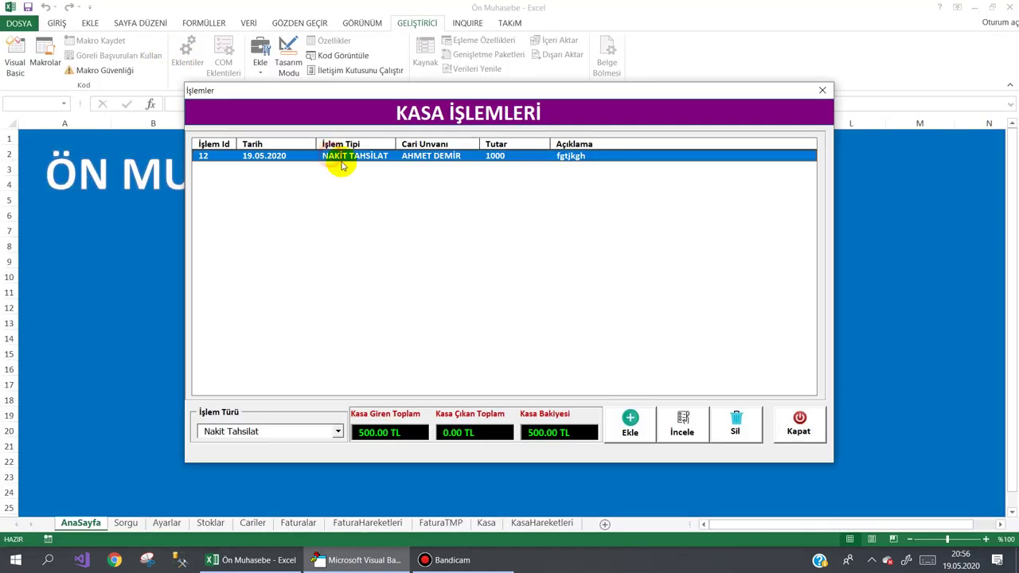
click(736, 426)
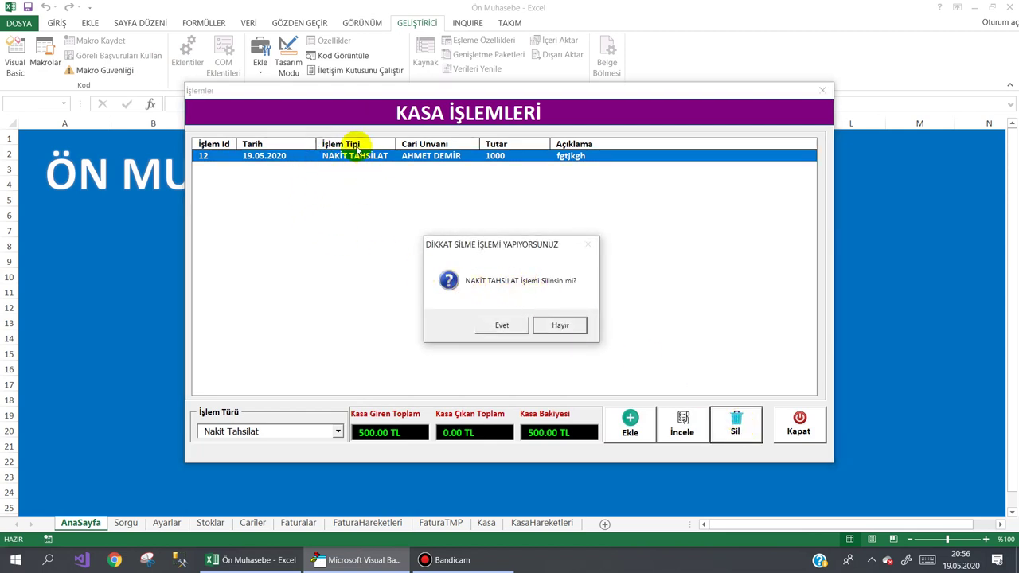
click(559, 324)
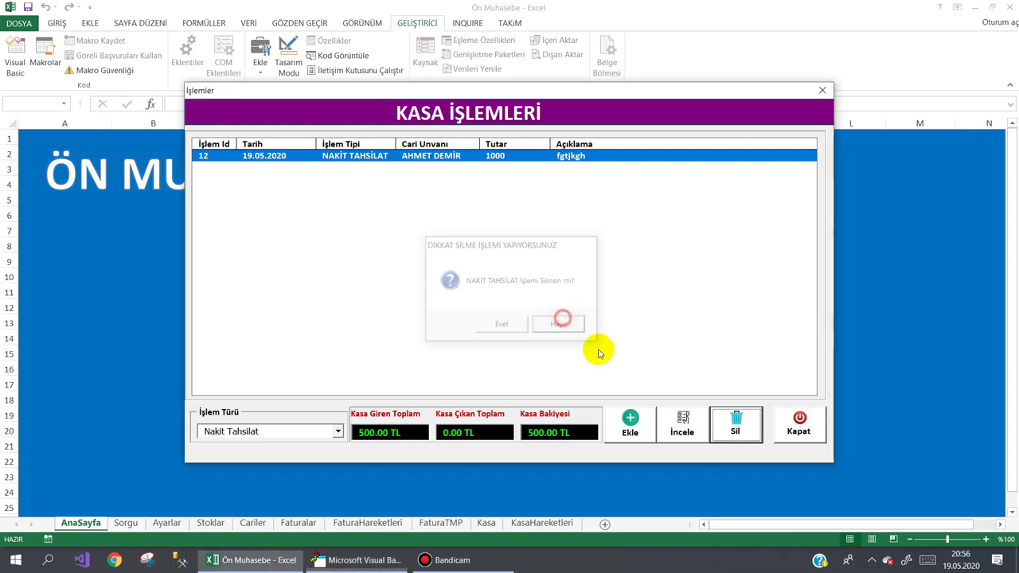
click(799, 423)
double_click(736, 395)
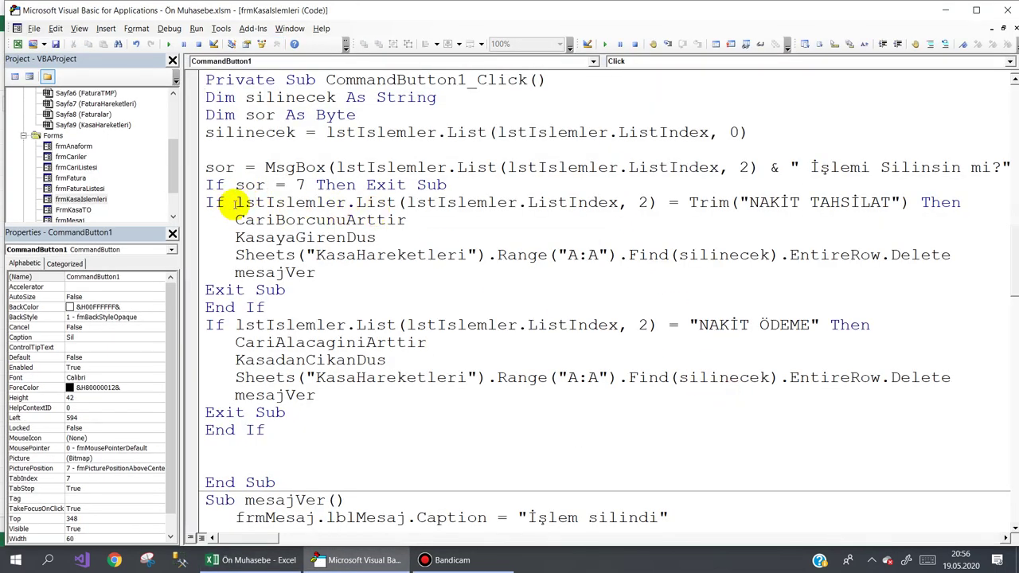
Wrap the "NAKİT ÖDEME" string in the second If condition with Trim()
drag(238, 202, 677, 209)
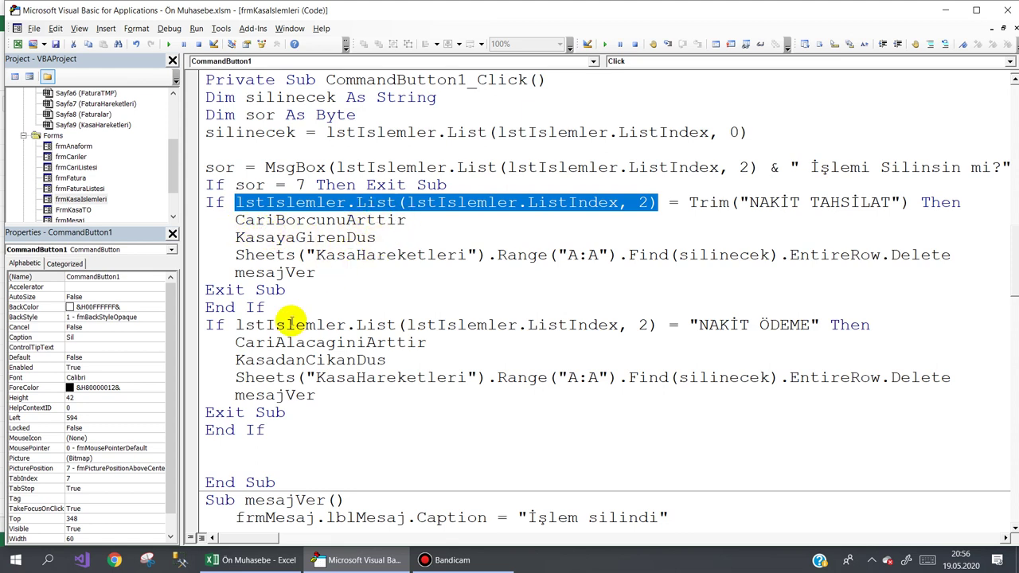
drag(210, 327, 319, 430)
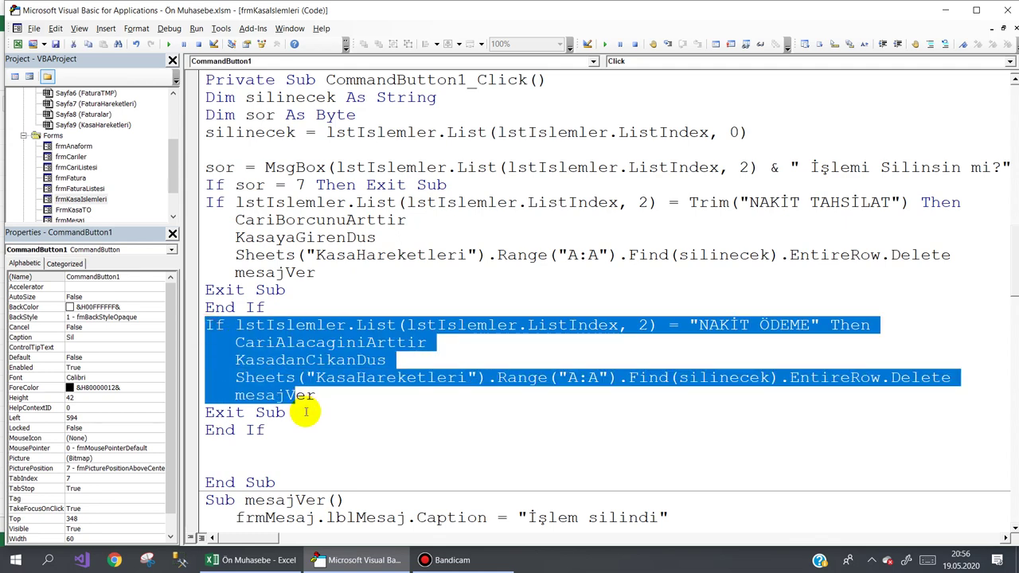
click(457, 326)
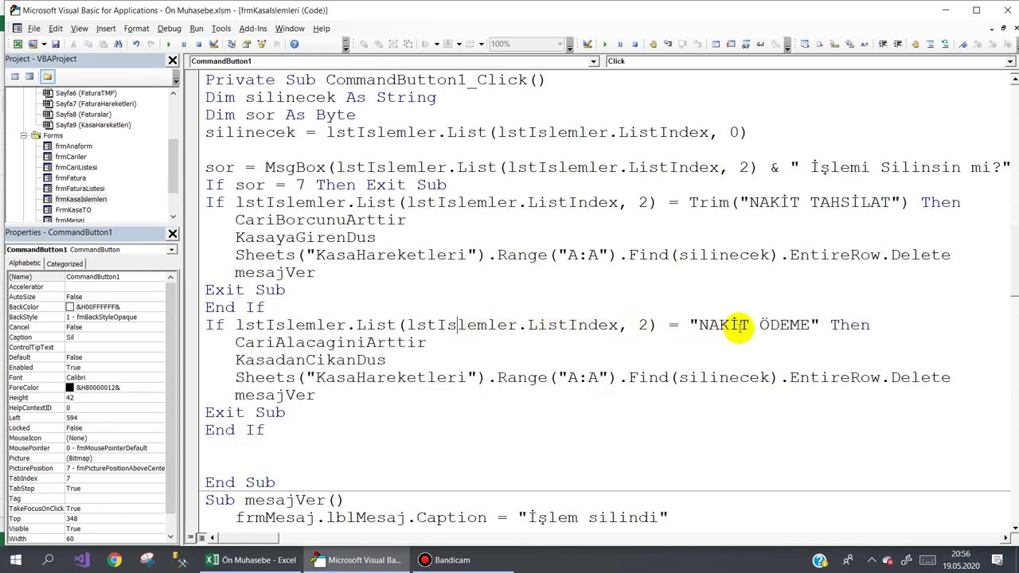
click(687, 325)
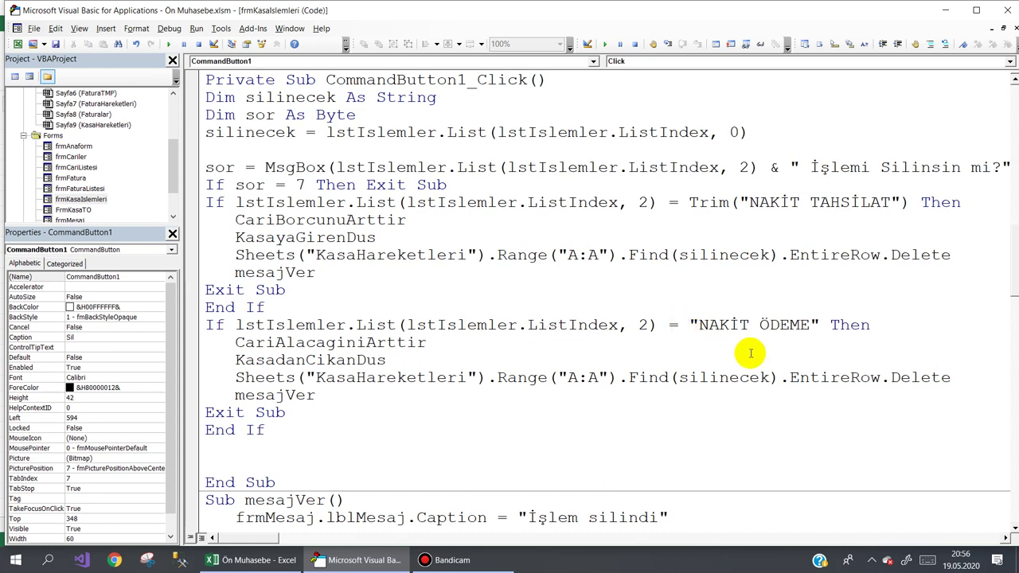
text(trim)
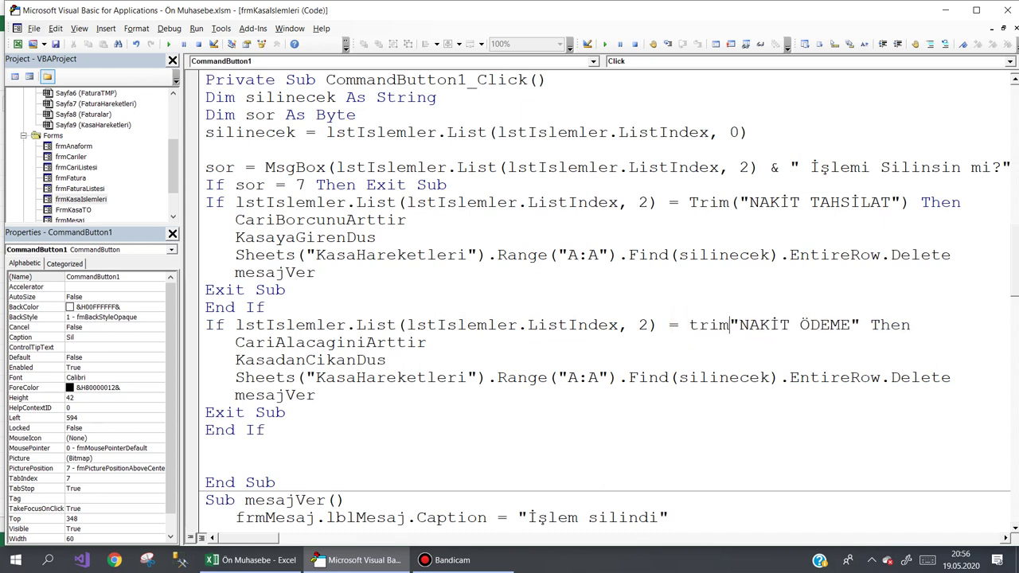
text(()
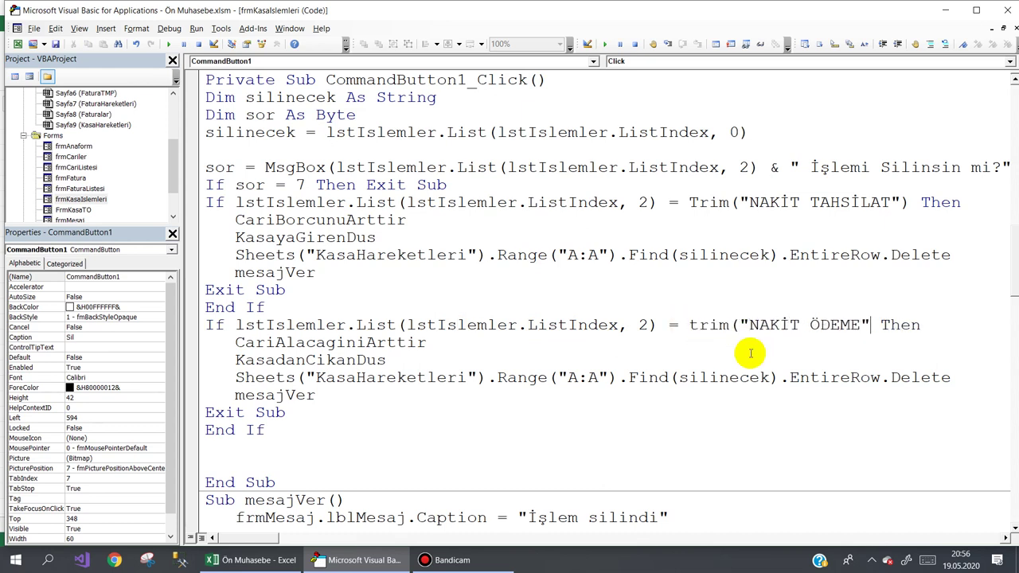
text())
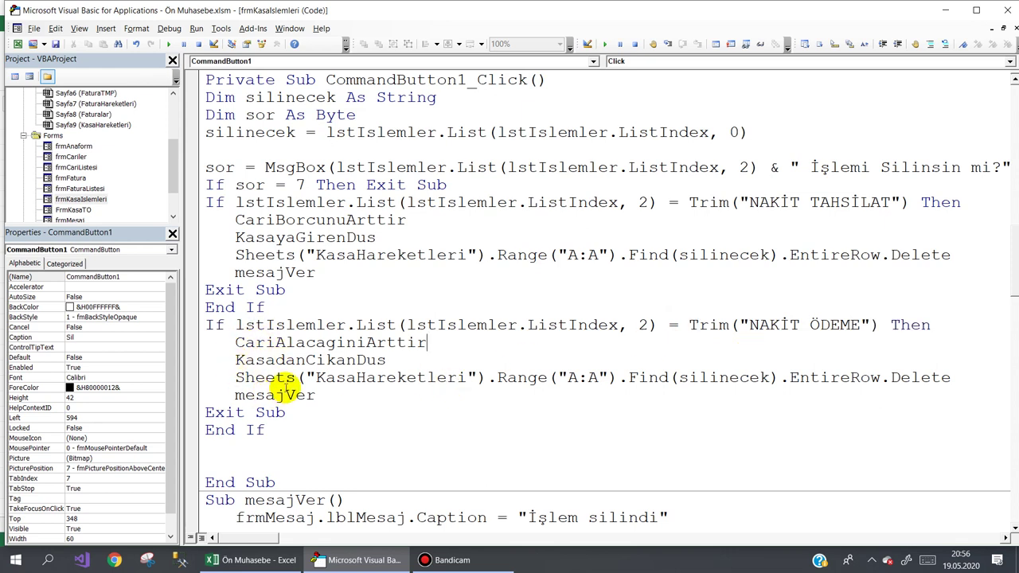
drag(235, 343, 317, 394)
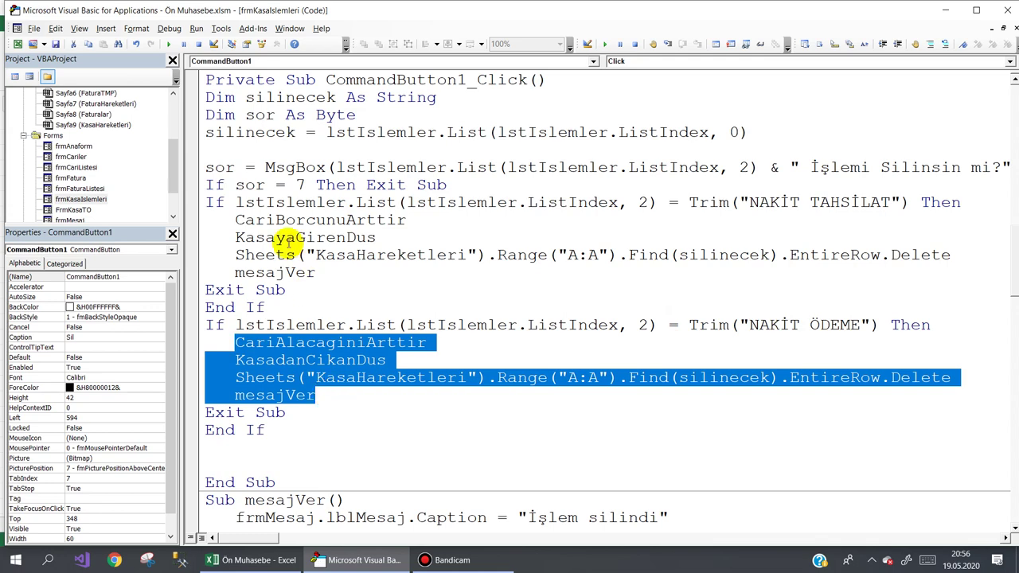
click(228, 220)
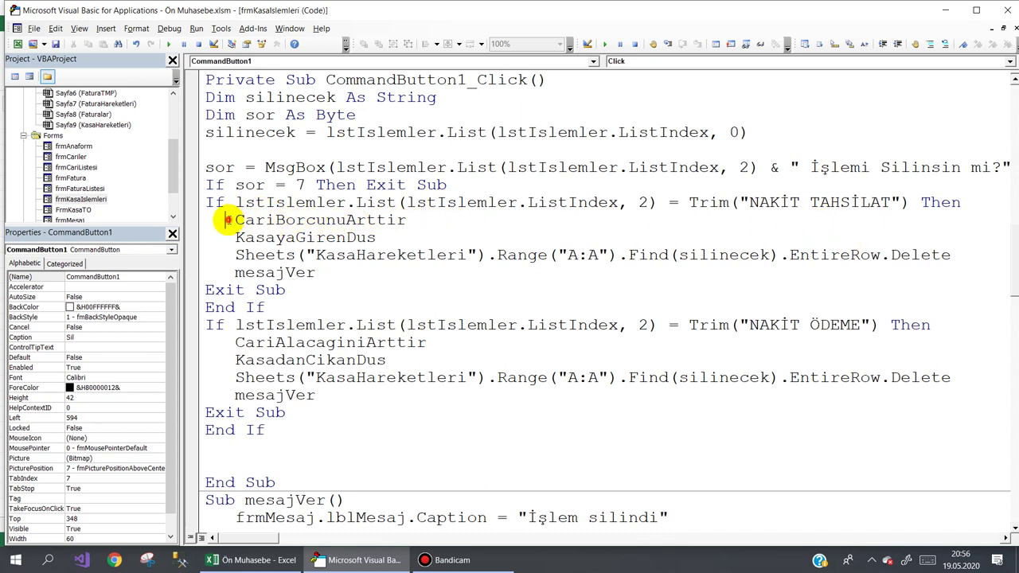
drag(226, 220, 414, 219)
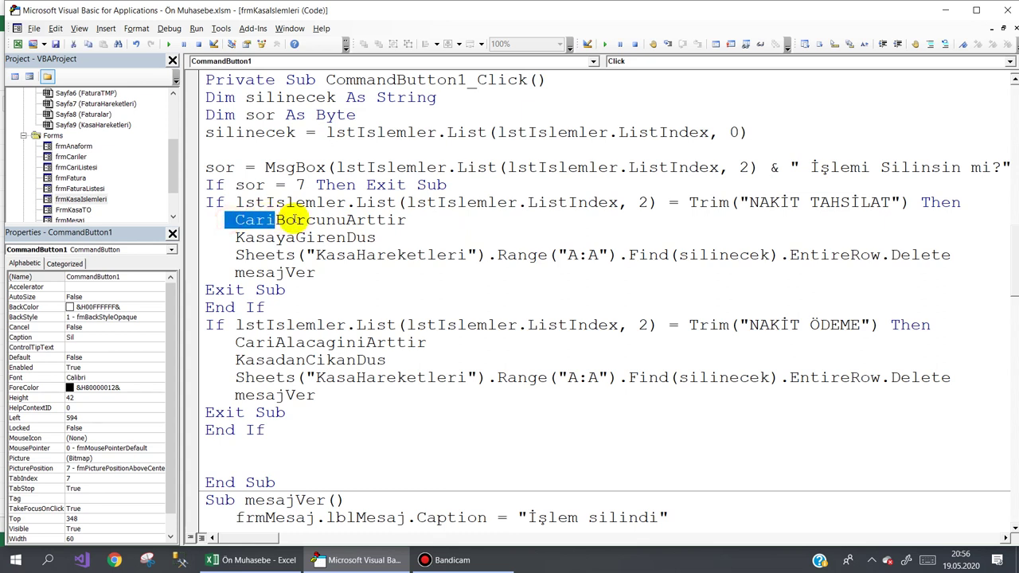
click(413, 220)
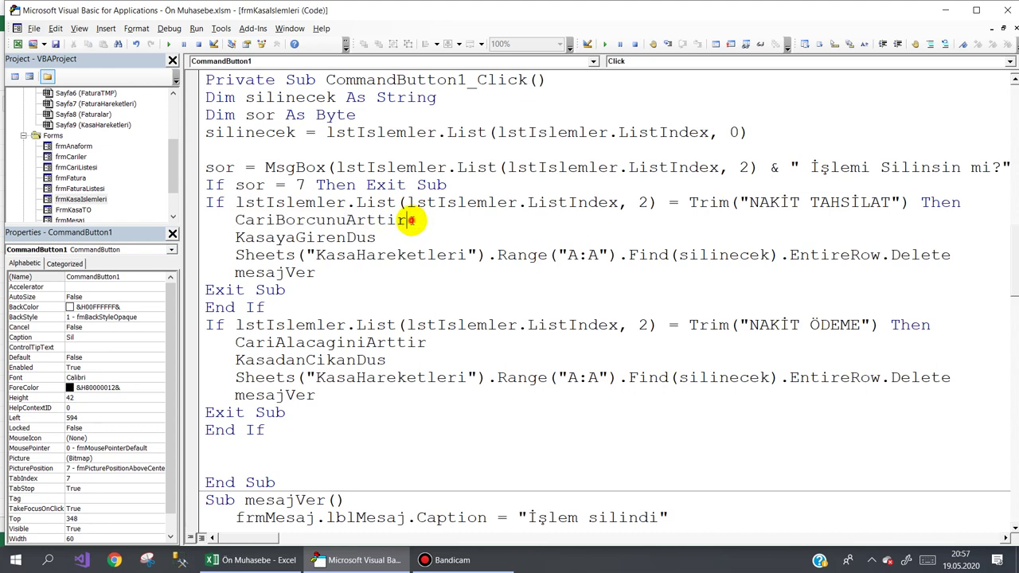
drag(414, 221, 240, 222)
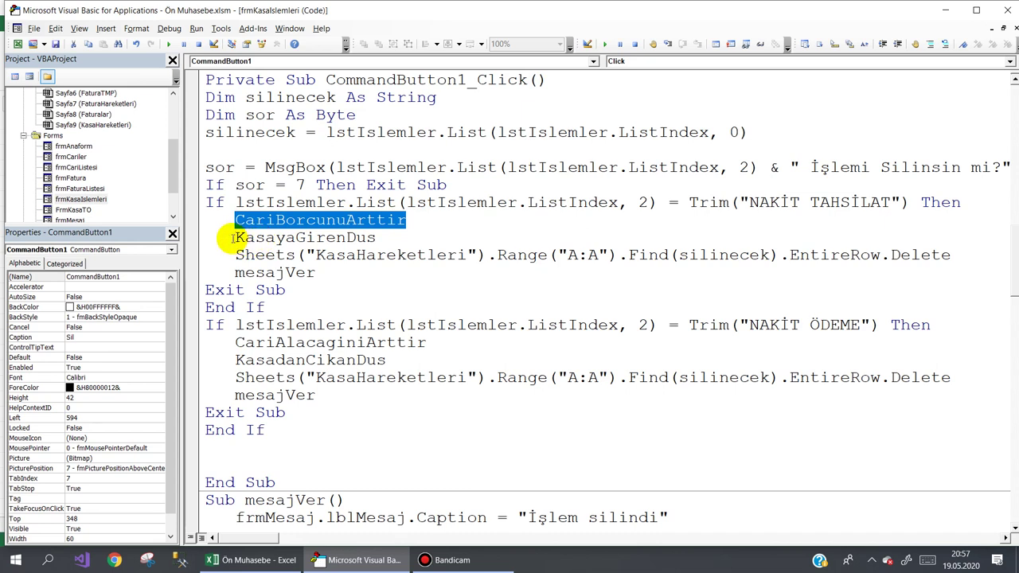
drag(236, 237, 401, 234)
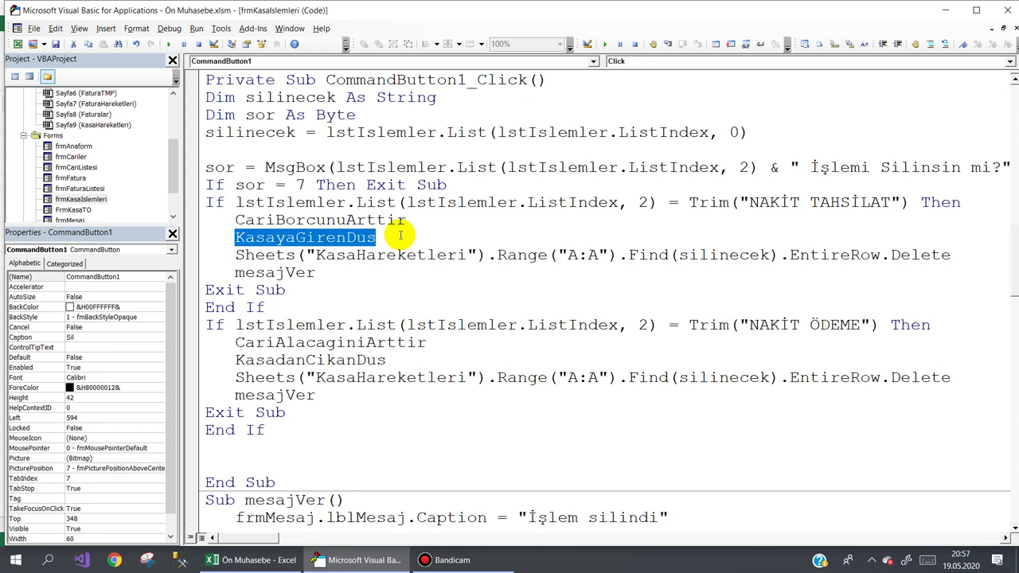
drag(387, 236, 199, 221)
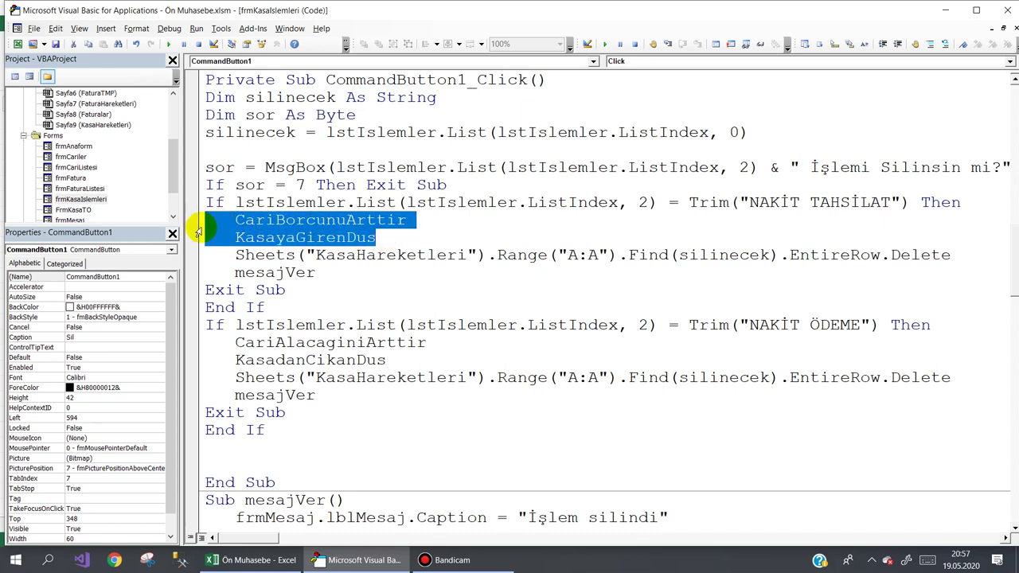
click(269, 222)
drag(236, 221, 402, 221)
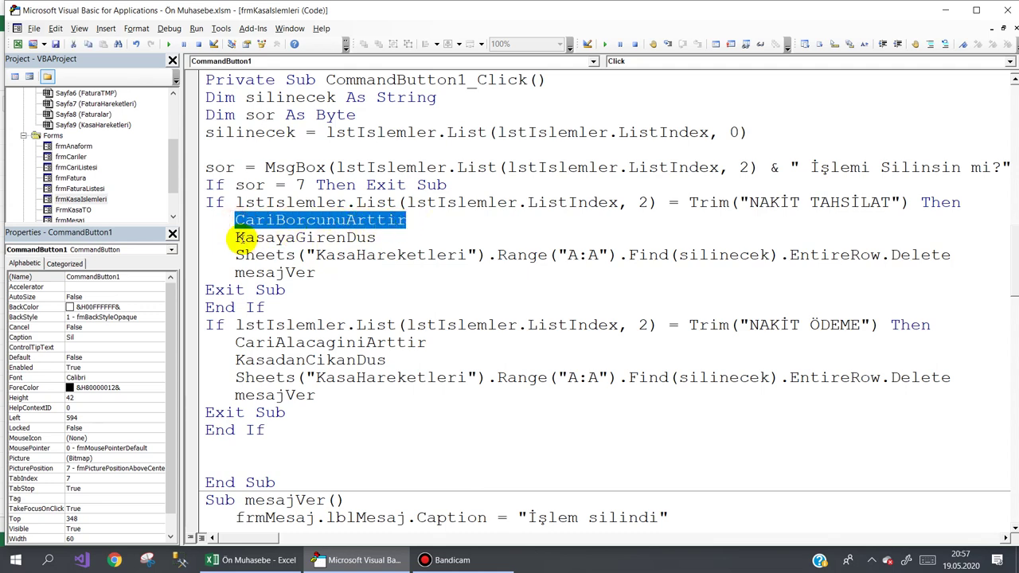
drag(235, 237, 375, 237)
click(274, 255)
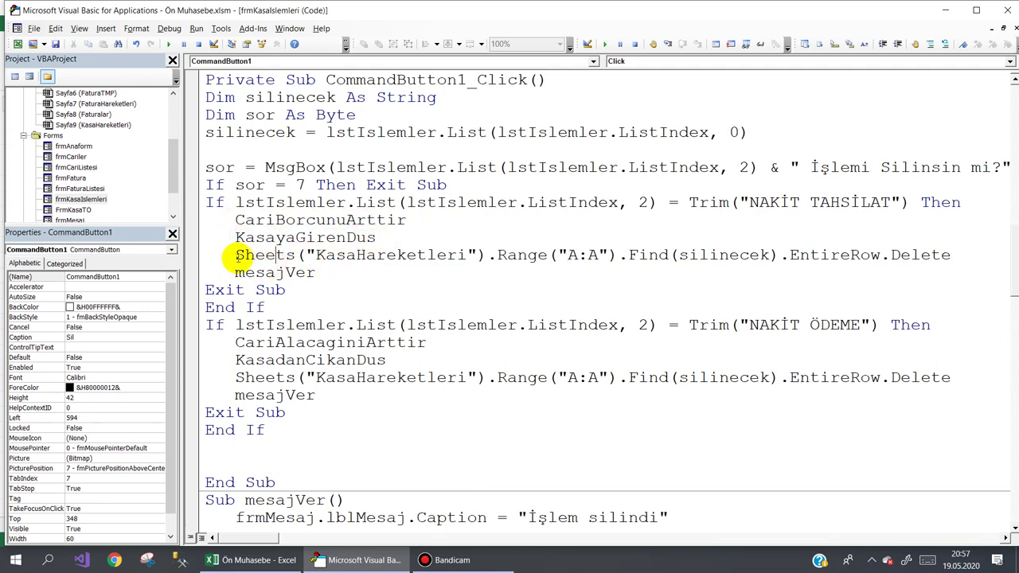
drag(236, 255, 640, 255)
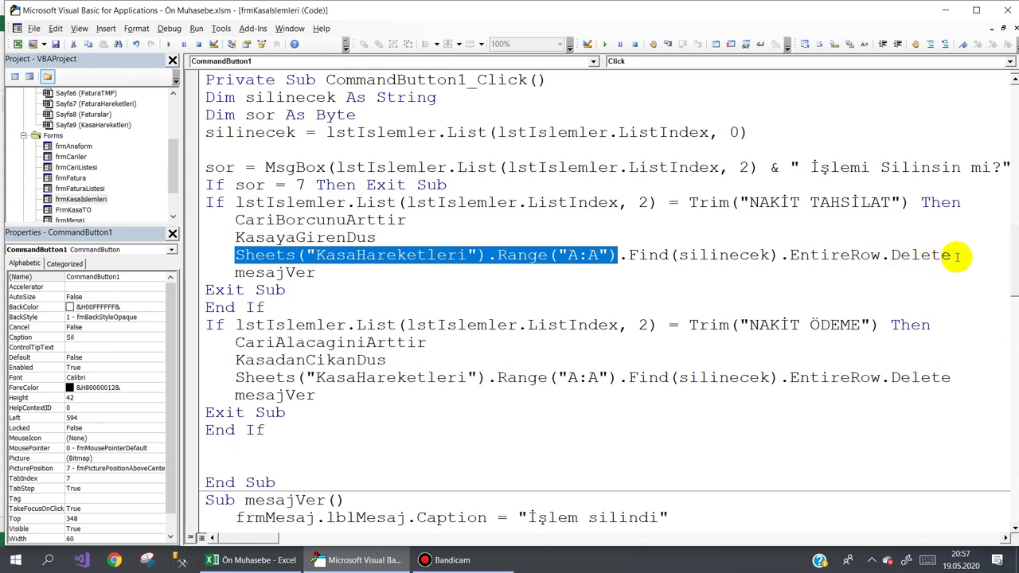
drag(959, 255, 661, 269)
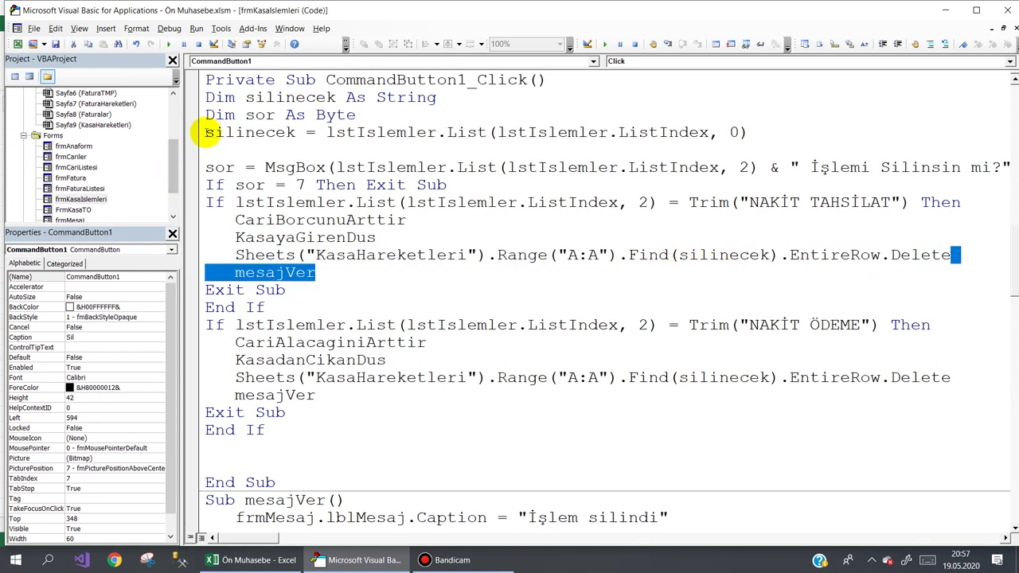
click(206, 133)
drag(207, 132, 774, 126)
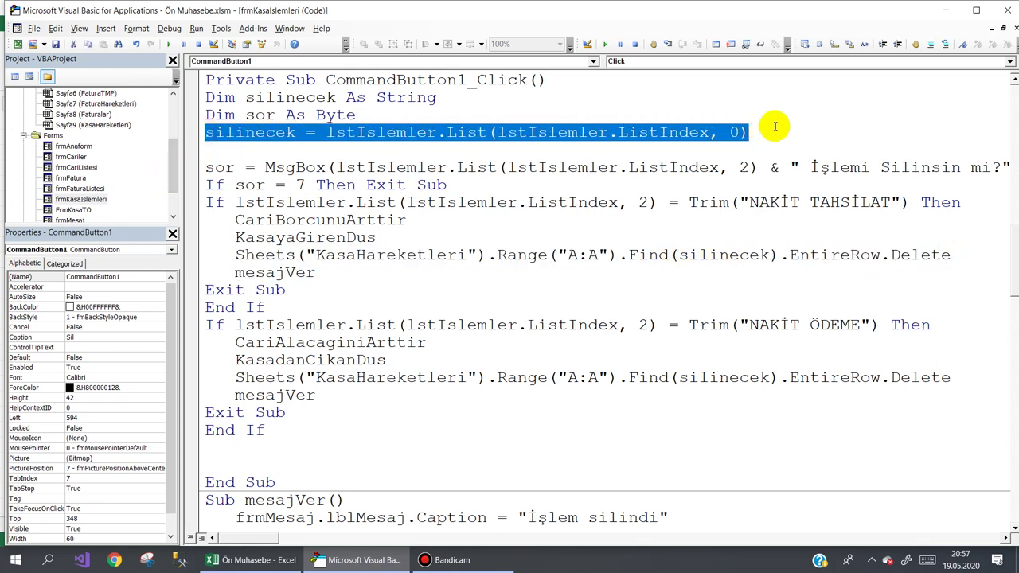
click(259, 560)
Confirm record 12 on KasaHareketleri, then open the Kasa İşlemleri form from AnaSayfa
click(544, 523)
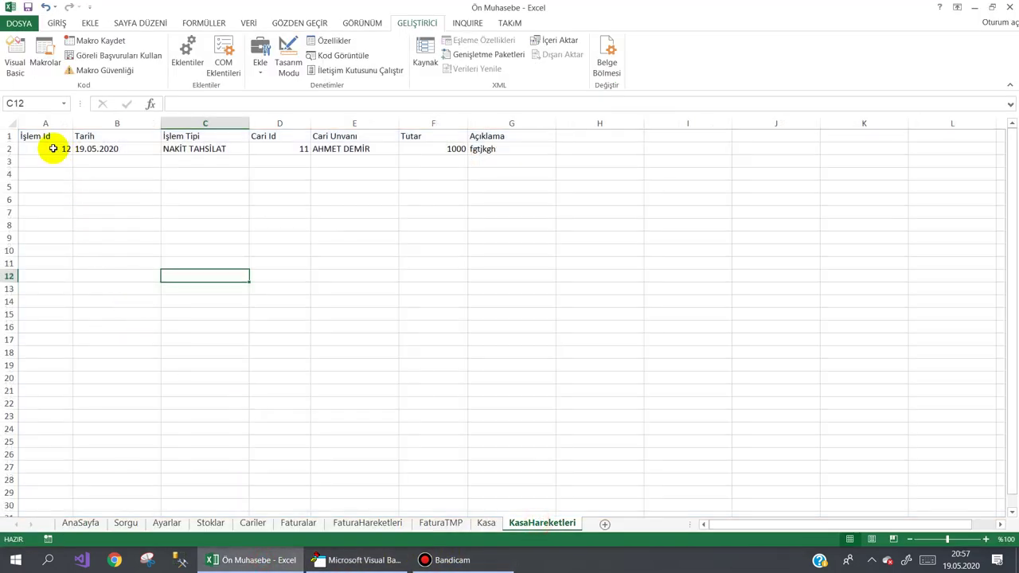
click(50, 154)
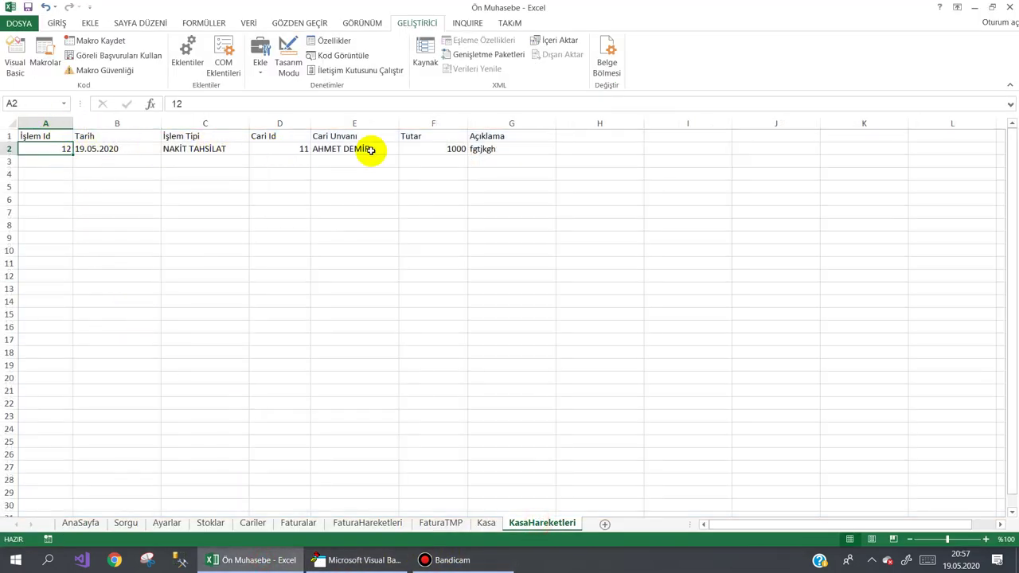
click(81, 524)
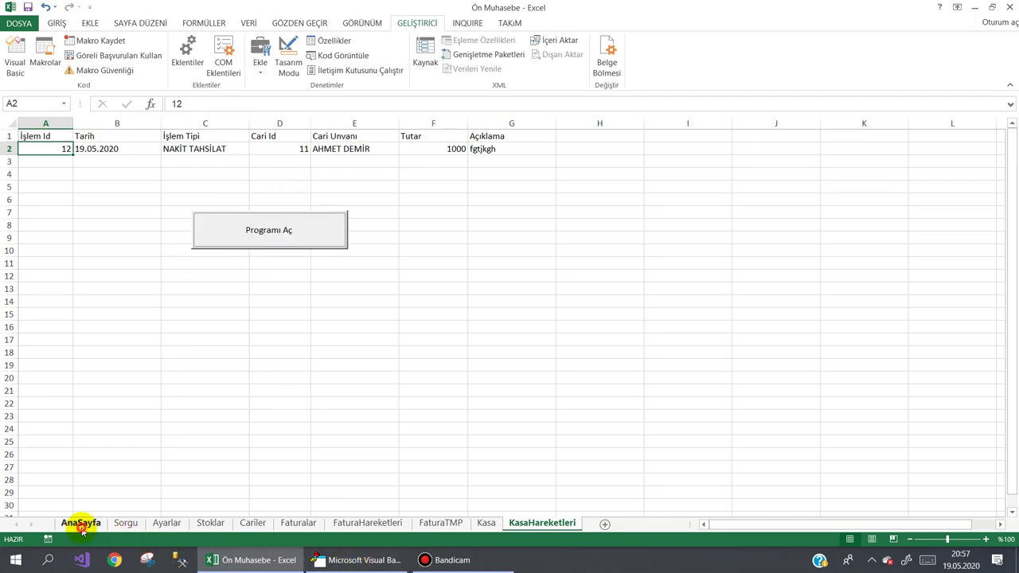
click(274, 235)
click(527, 99)
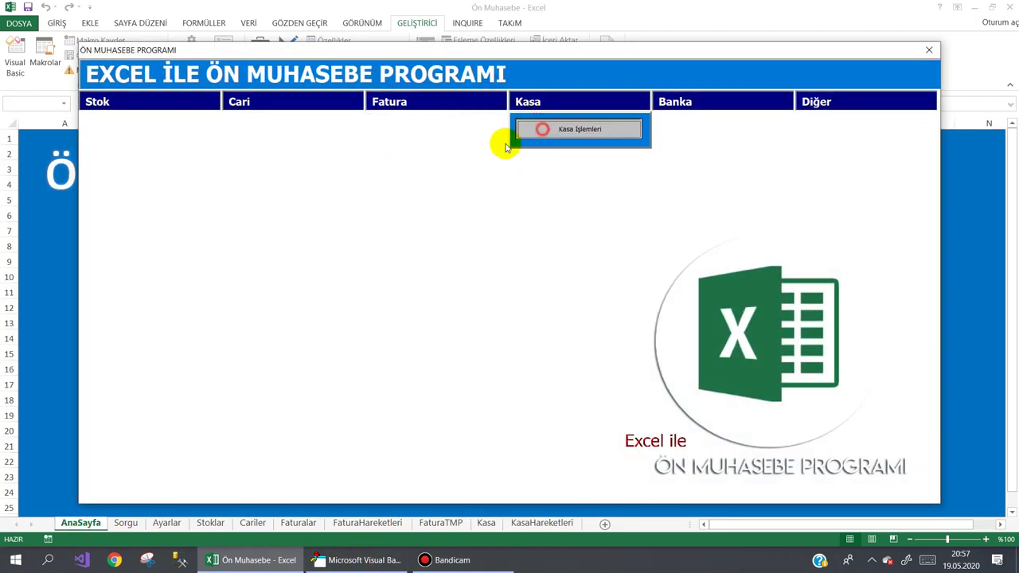
click(558, 129)
Attempt to delete transaction 12, decline with Hayır, exit, and verify it remains on KasaHareketleri
click(218, 157)
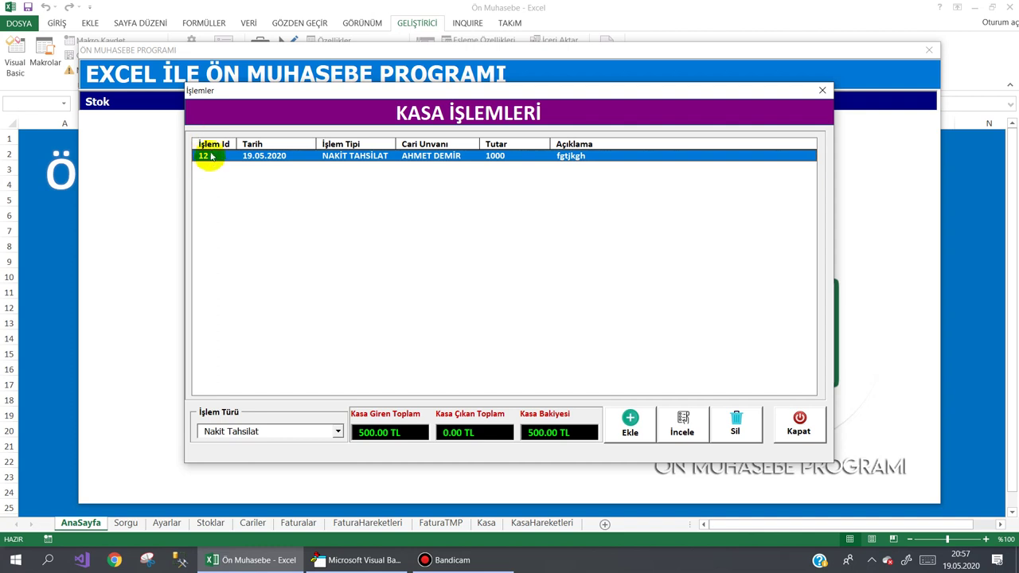
click(731, 422)
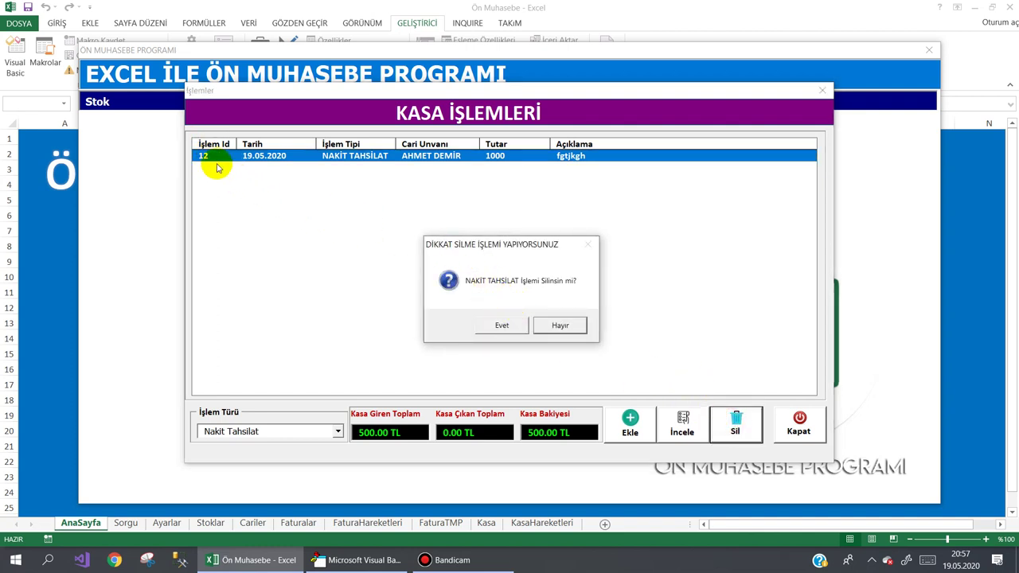
click(561, 324)
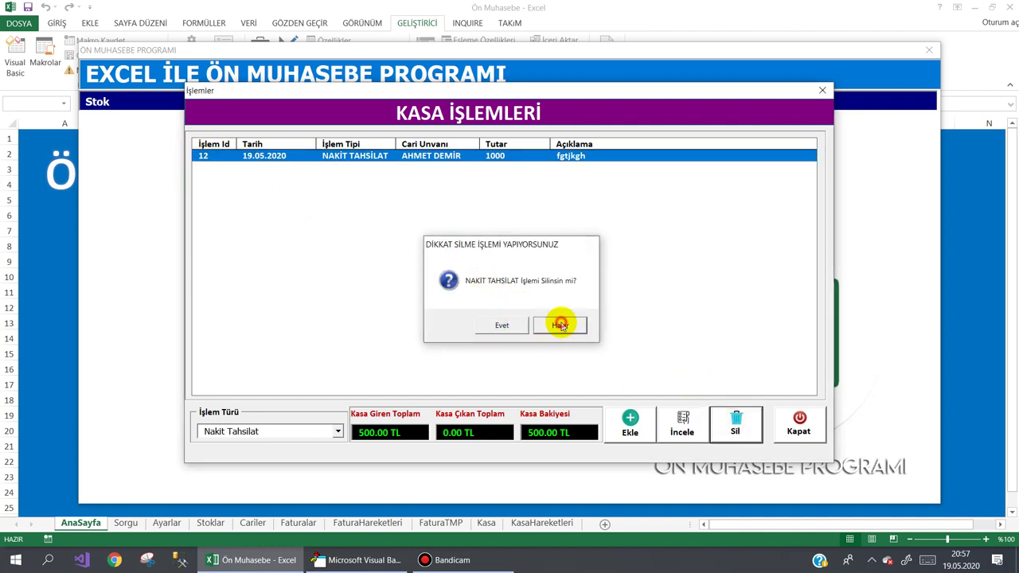
click(799, 422)
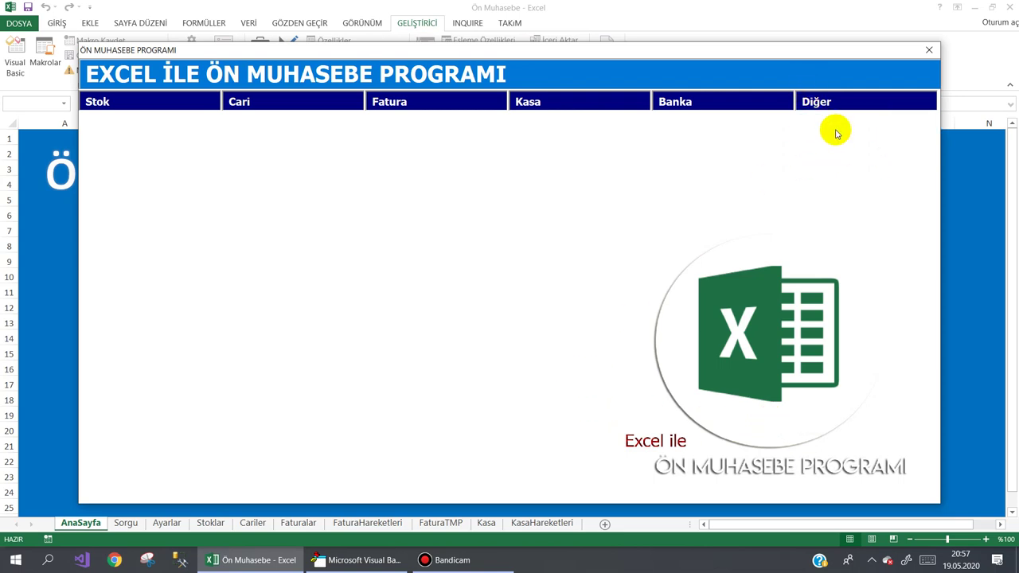
click(819, 99)
click(835, 131)
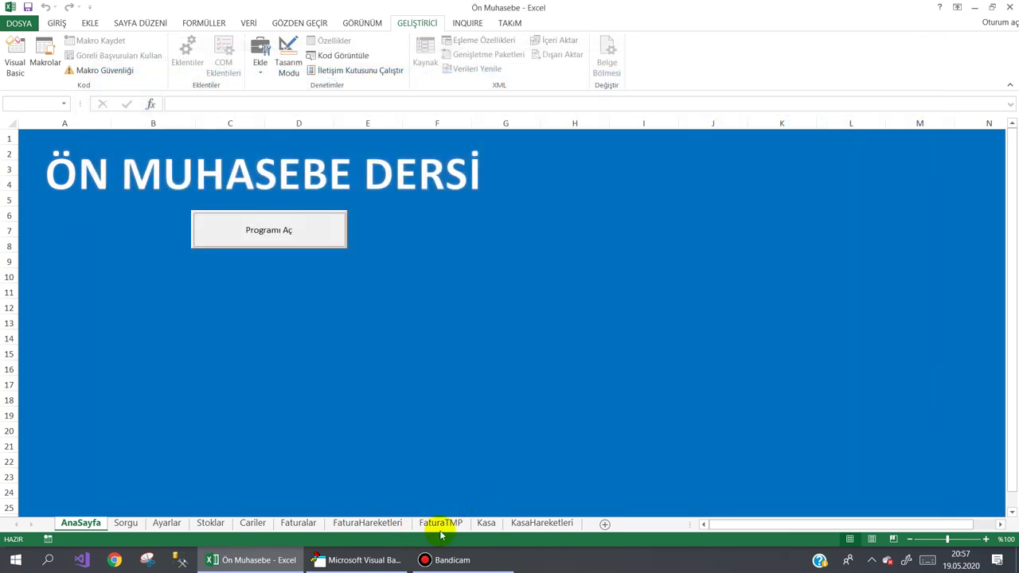
click(541, 524)
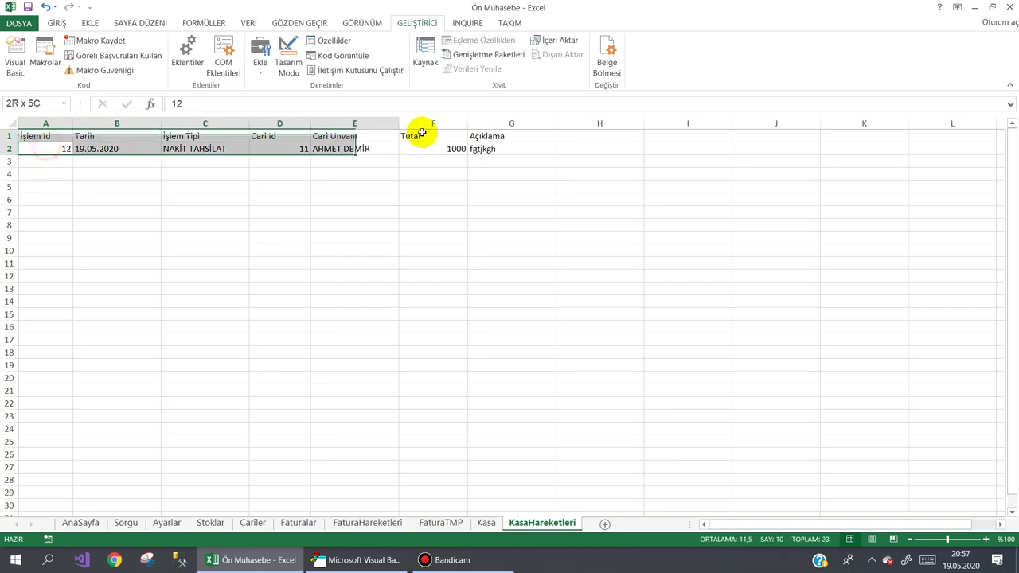
drag(46, 147, 546, 148)
Open the frmKasaIslemleri Sil button's Click code in the VBA editor
click(357, 560)
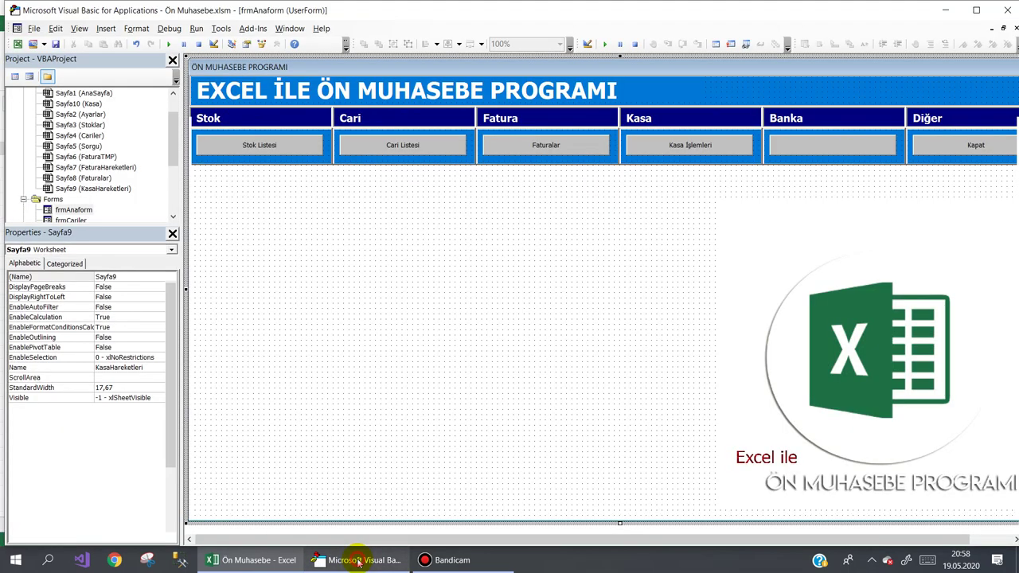
drag(172, 139, 177, 199)
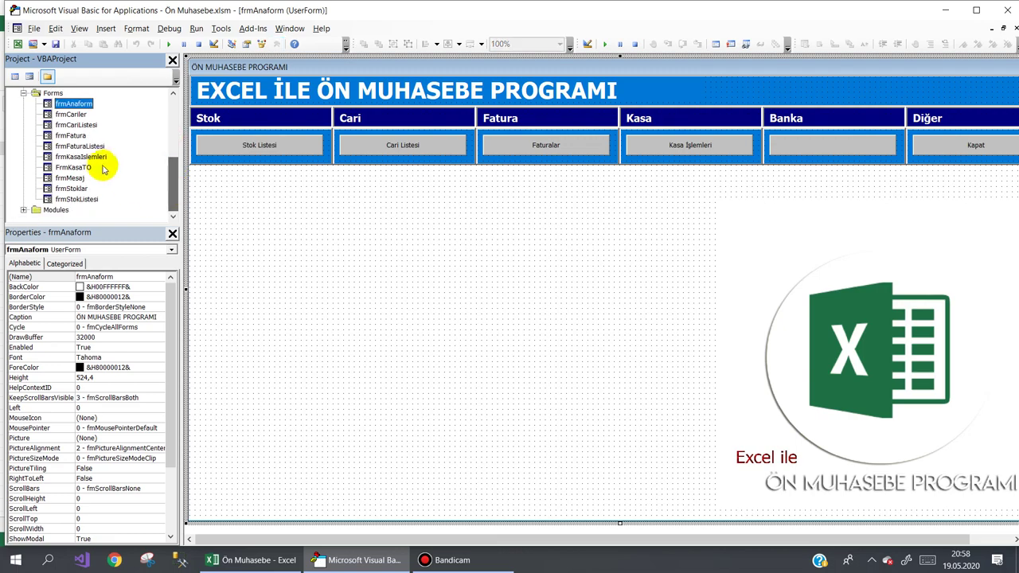
double_click(80, 157)
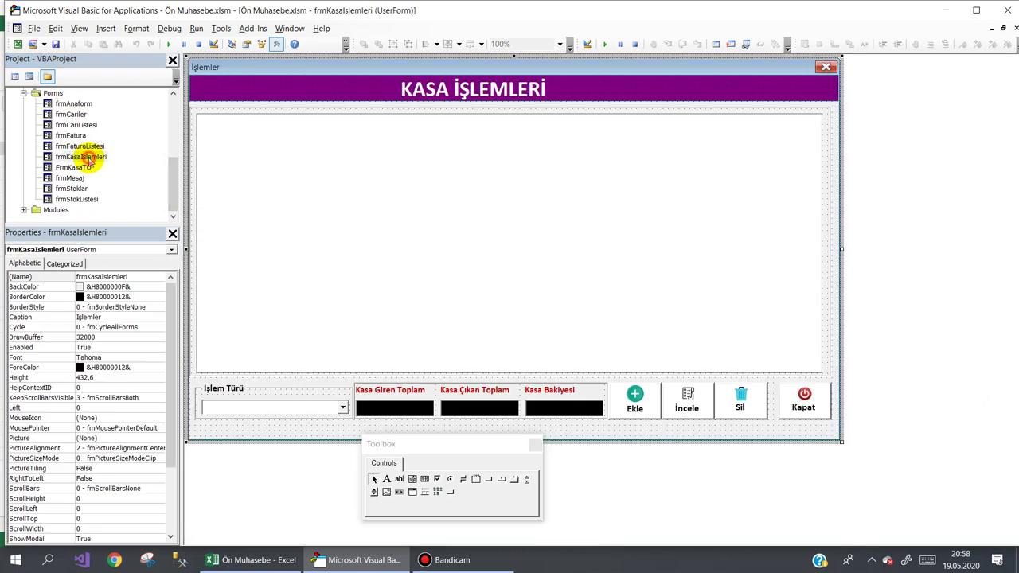
double_click(729, 402)
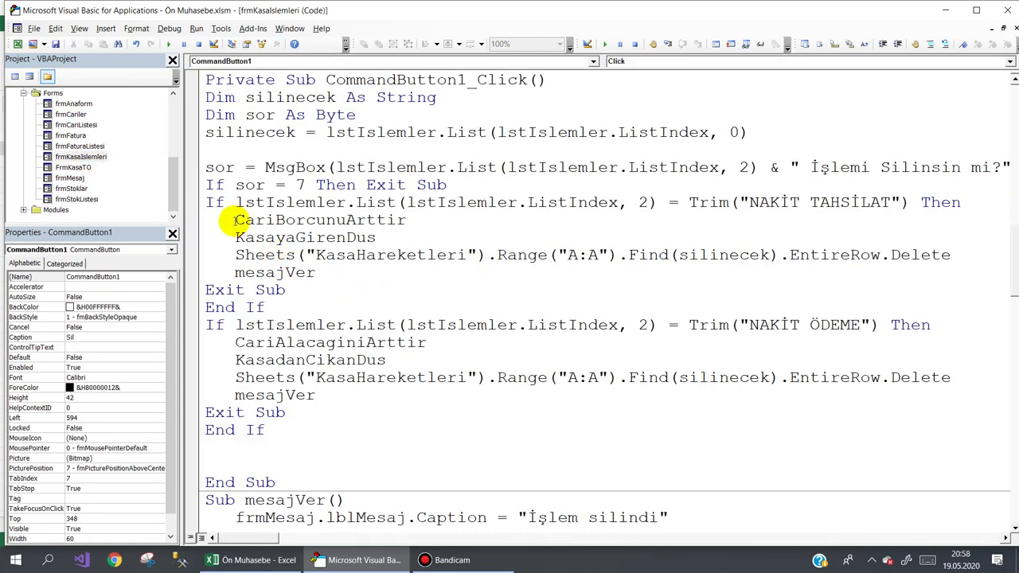
Review the NAKİT TAHSİLAT branch's CariBorcunuArttir, KasayaGirenDus and row deletion, undoing an accidental Exit Sub move
drag(235, 219, 425, 217)
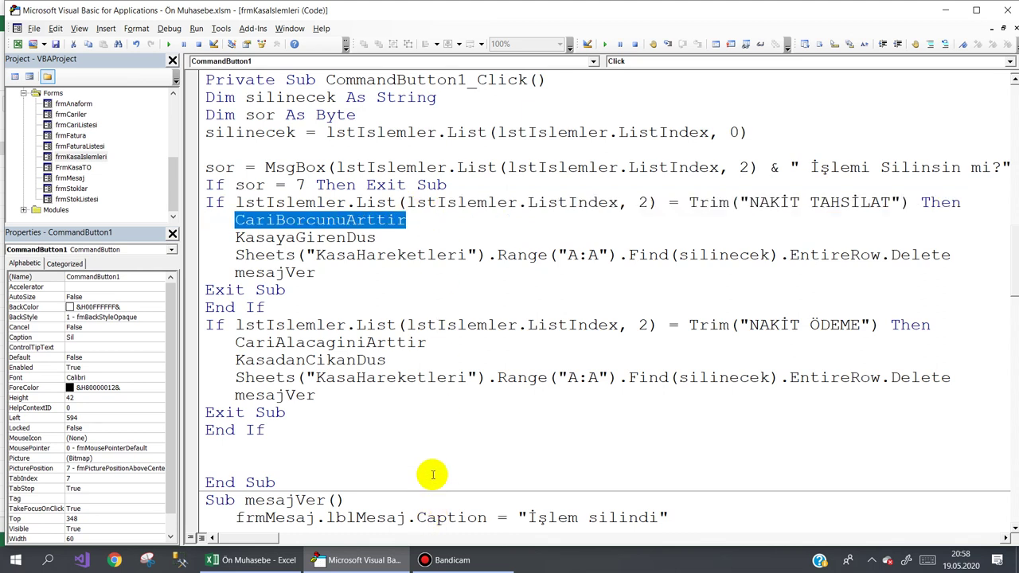
drag(236, 238, 378, 238)
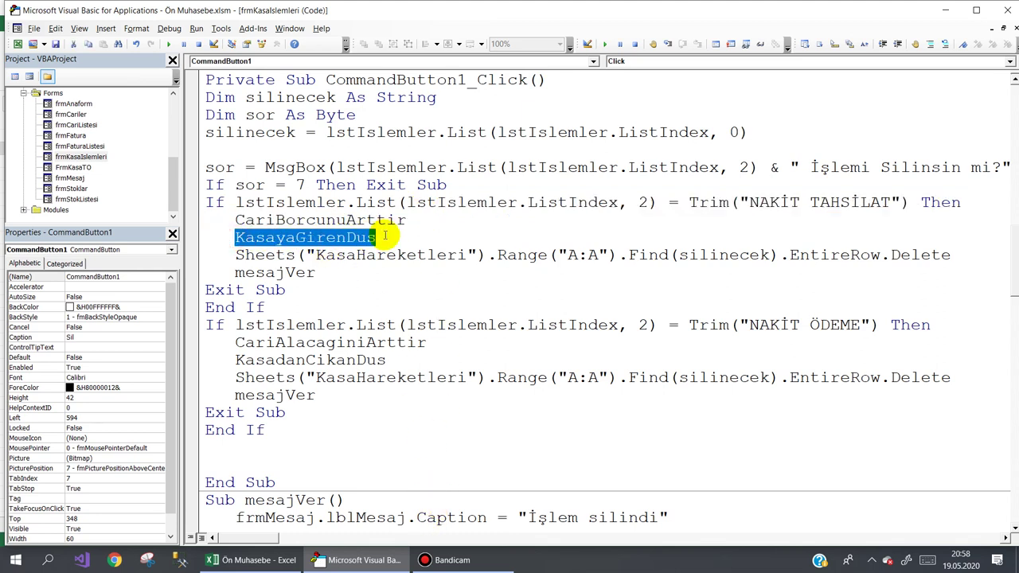
mouse_move(237, 255)
mouse_down()
mouse_move(951, 255)
mouse_move(237, 255)
mouse_move(230, 267)
mouse_move(318, 272)
mouse_up()
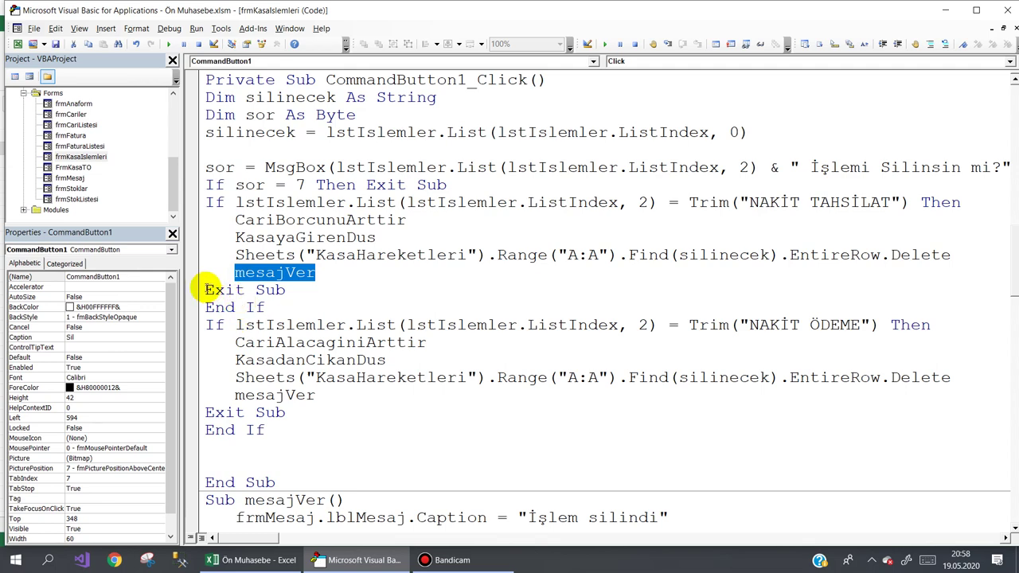
mouse_move(205, 290)
mouse_down()
mouse_move(285, 290)
mouse_move(266, 307)
mouse_up()
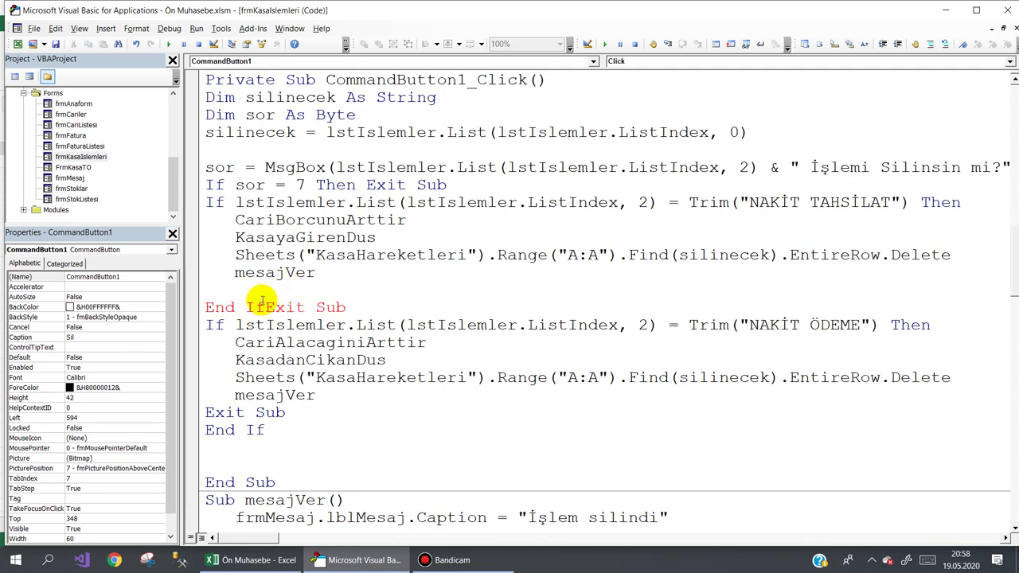
key(ctrl+z)
double_click(215, 202)
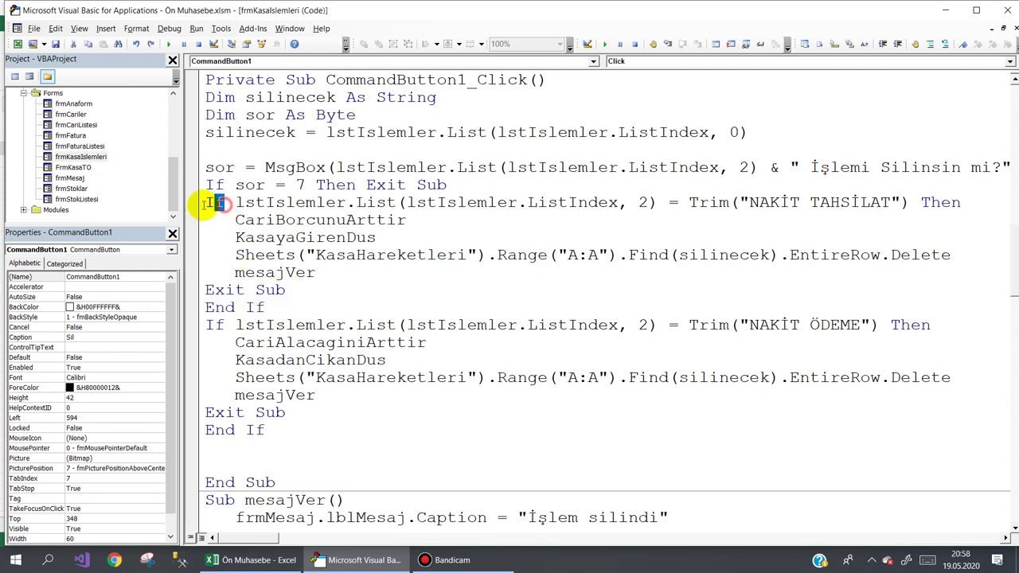
drag(267, 308, 205, 202)
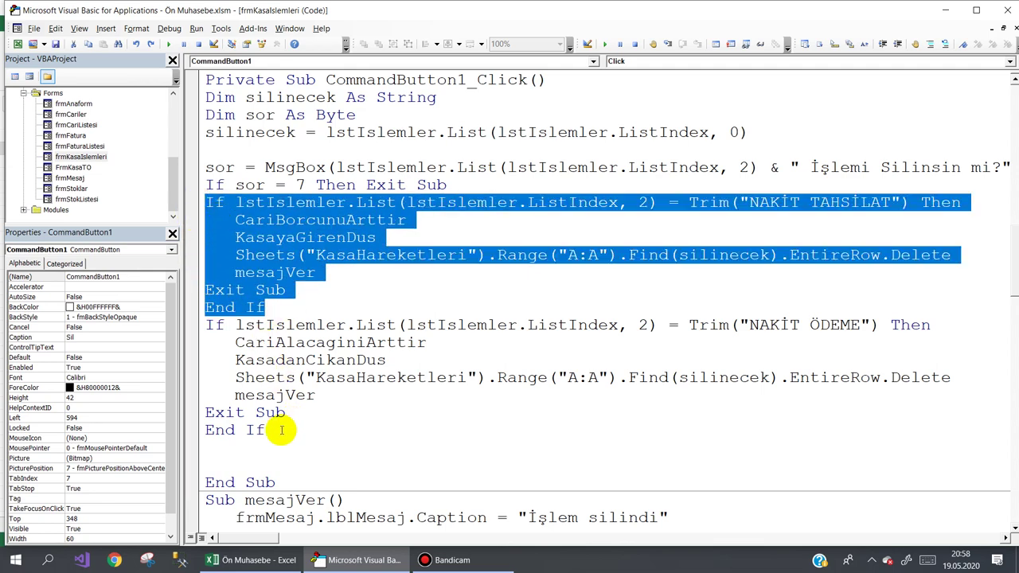
Indent the NAKİT ÖDEME If...End If block one level with Tab
drag(267, 429, 168, 325)
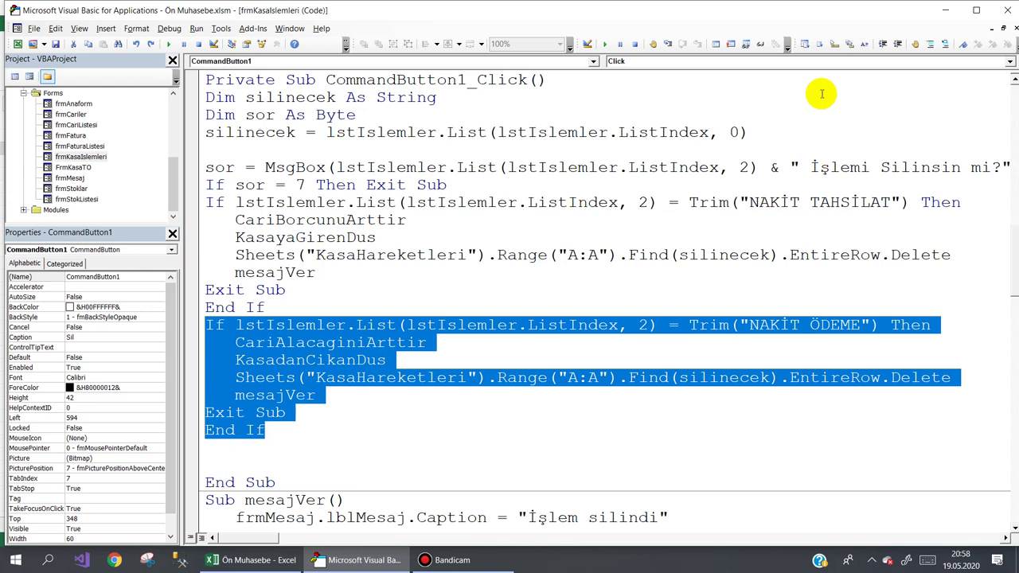
key(Tab)
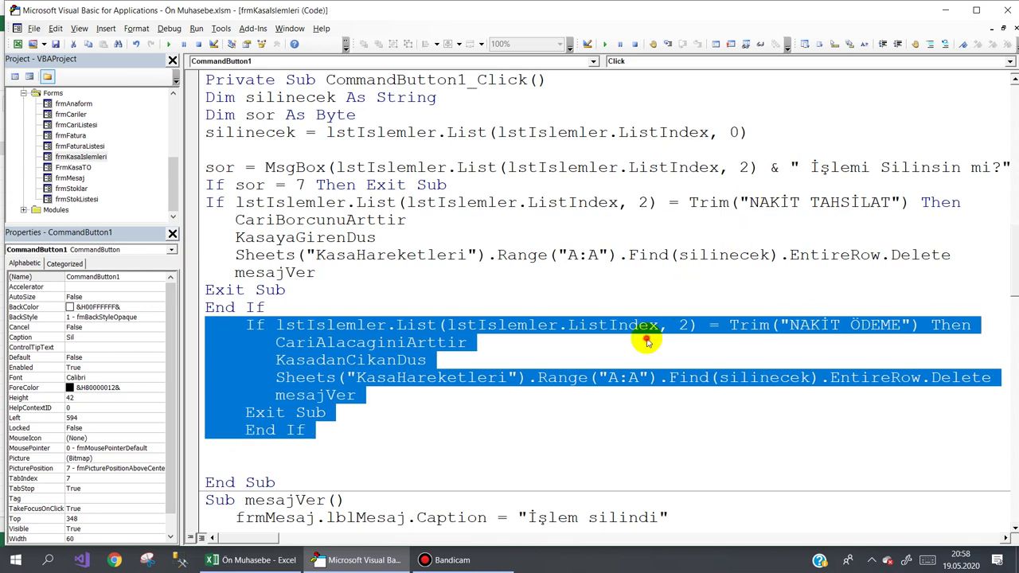
click(646, 339)
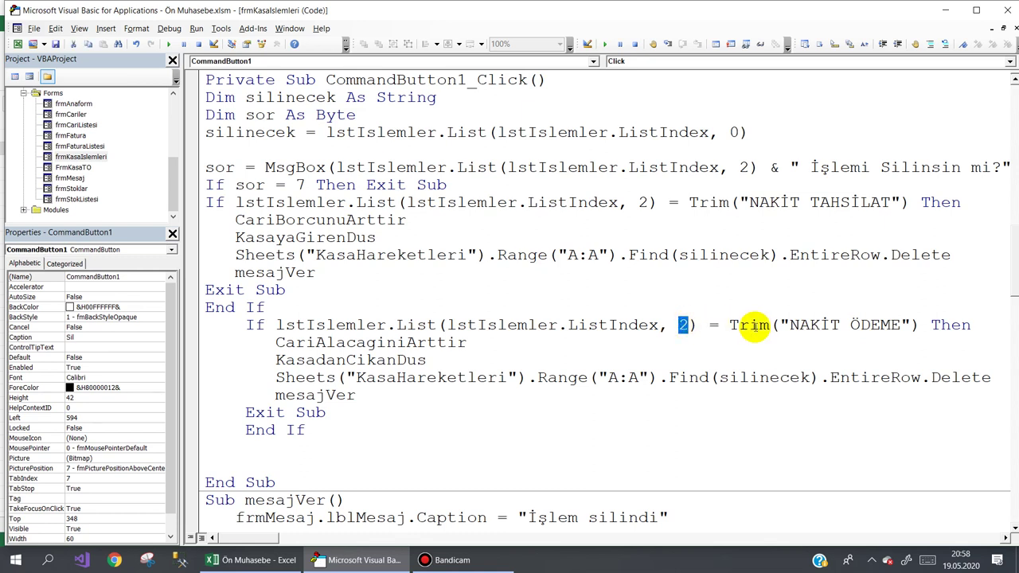
drag(789, 324, 892, 325)
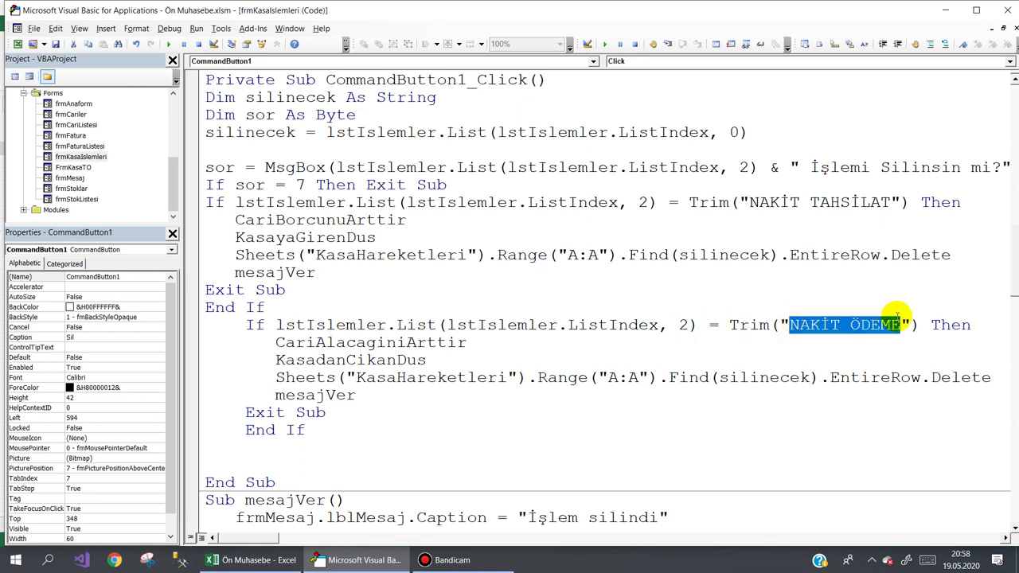
Review the NAKİT ÖDEME branch's CariAlacaginiArttir, KasadanCikanDus and row-deletion statements
click(272, 342)
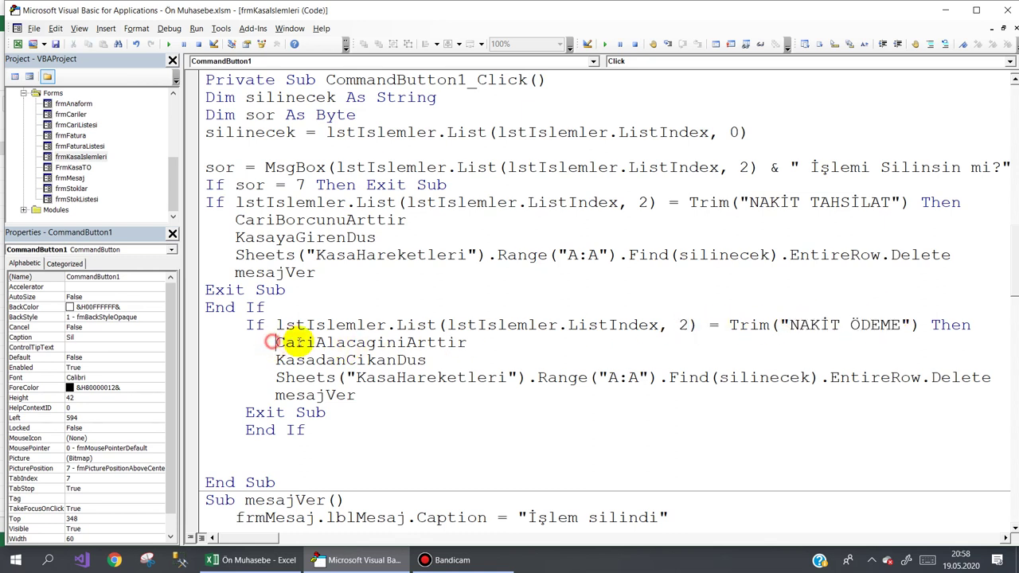
drag(293, 343, 470, 342)
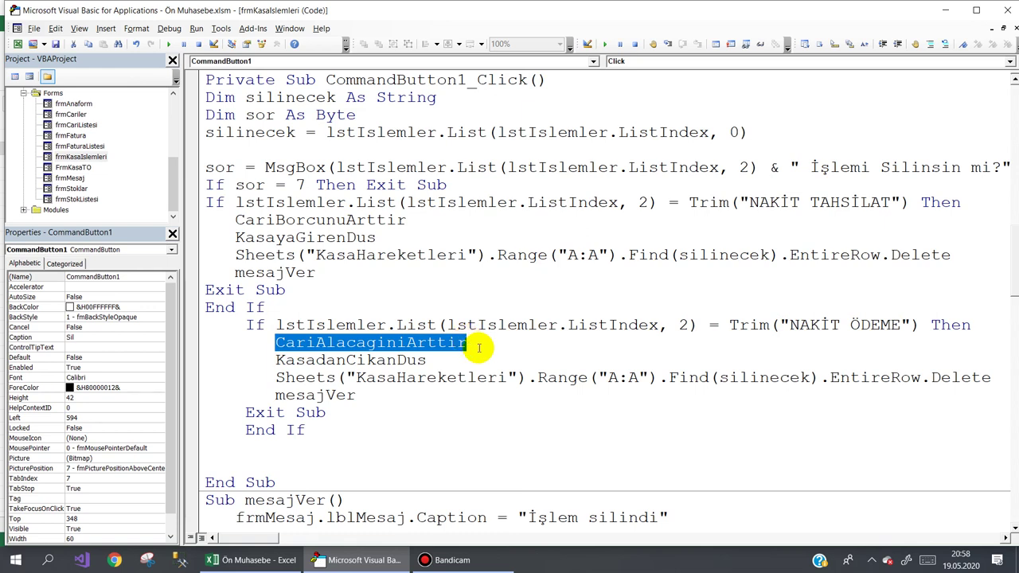
click(472, 344)
drag(471, 342, 277, 344)
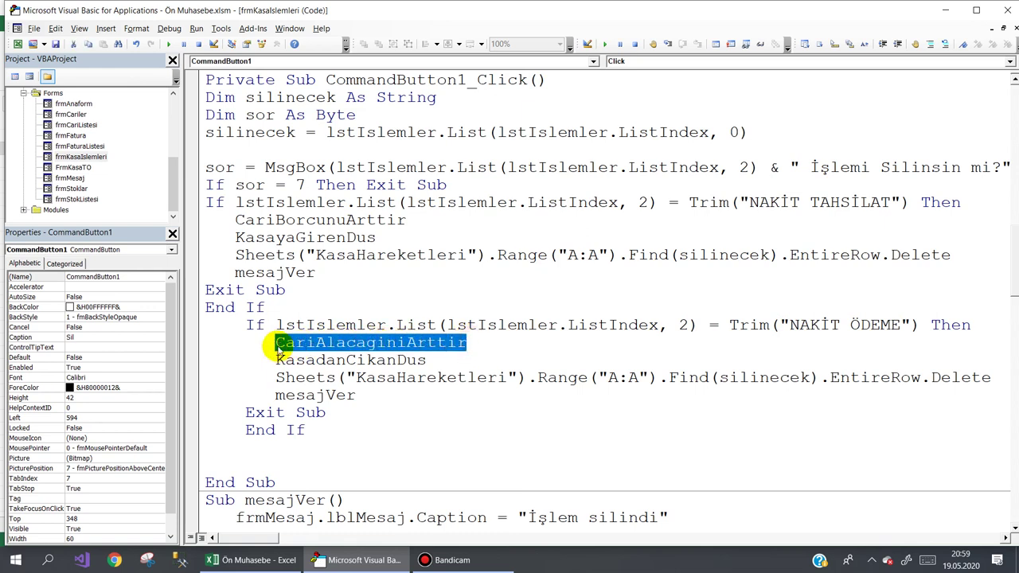
drag(275, 360, 426, 361)
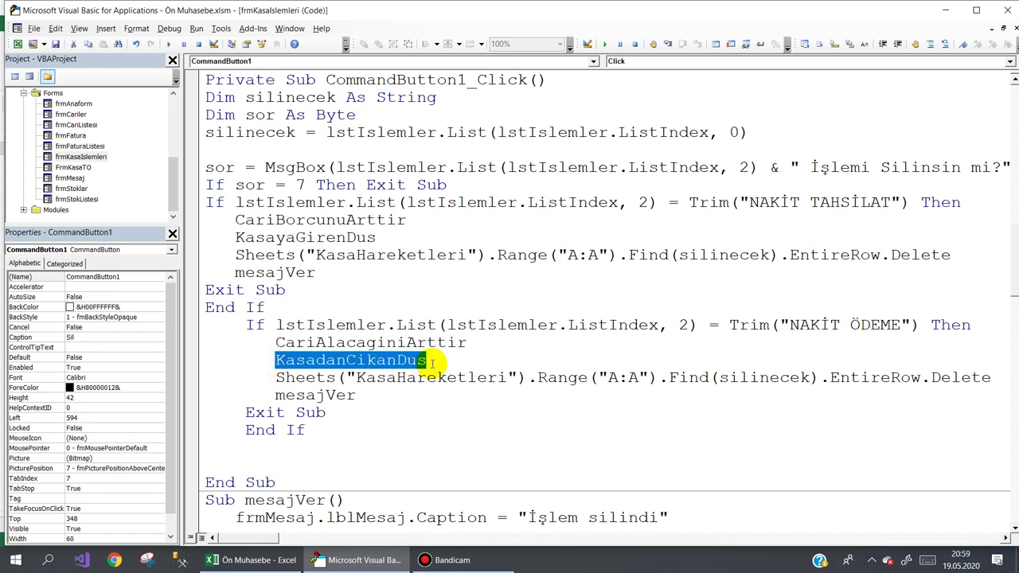
click(430, 361)
mouse_move(307, 348)
mouse_down()
mouse_move(289, 360)
mouse_move(689, 378)
mouse_move(1003, 374)
mouse_up()
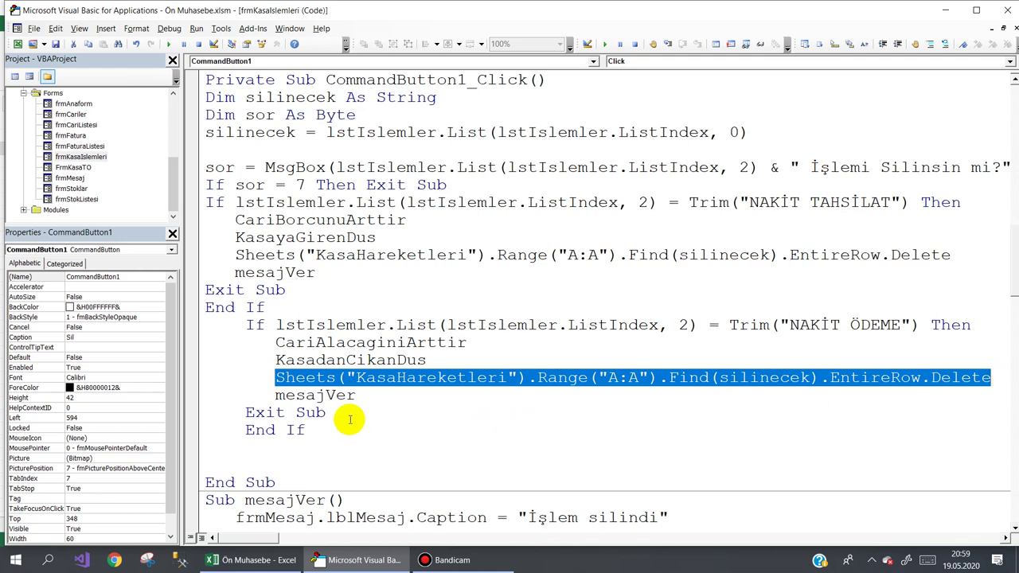
scroll(293, 420, down, 1)
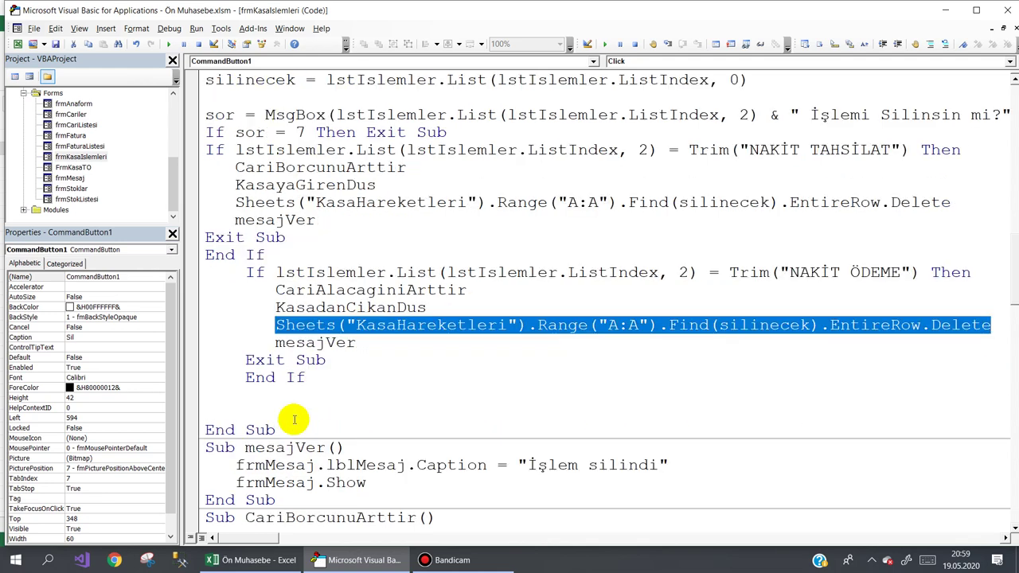
scroll(293, 419, down, 1)
drag(236, 115, 407, 115)
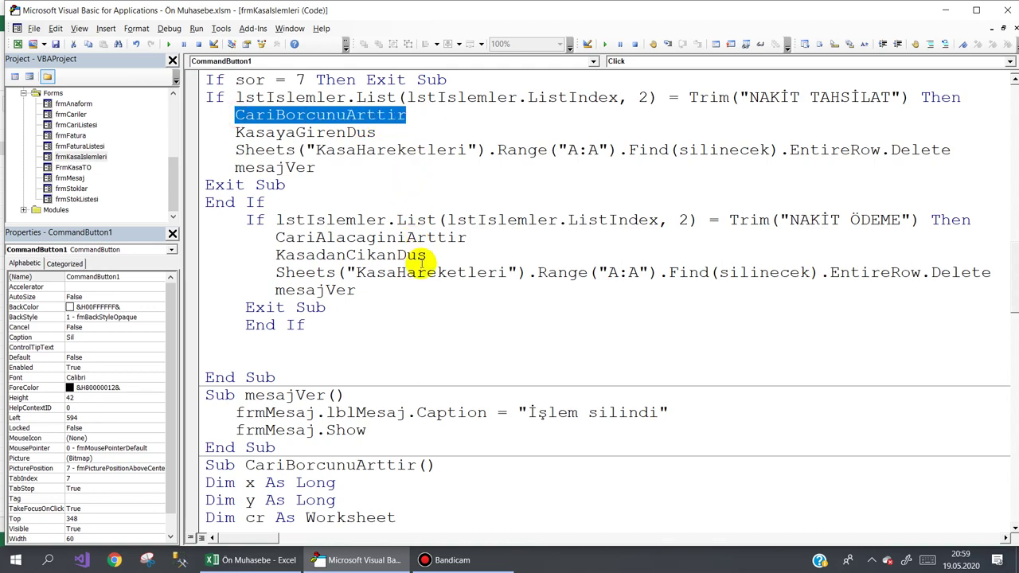
scroll(422, 263, down, 2)
scroll(422, 262, down, 1)
scroll(422, 263, up, 3)
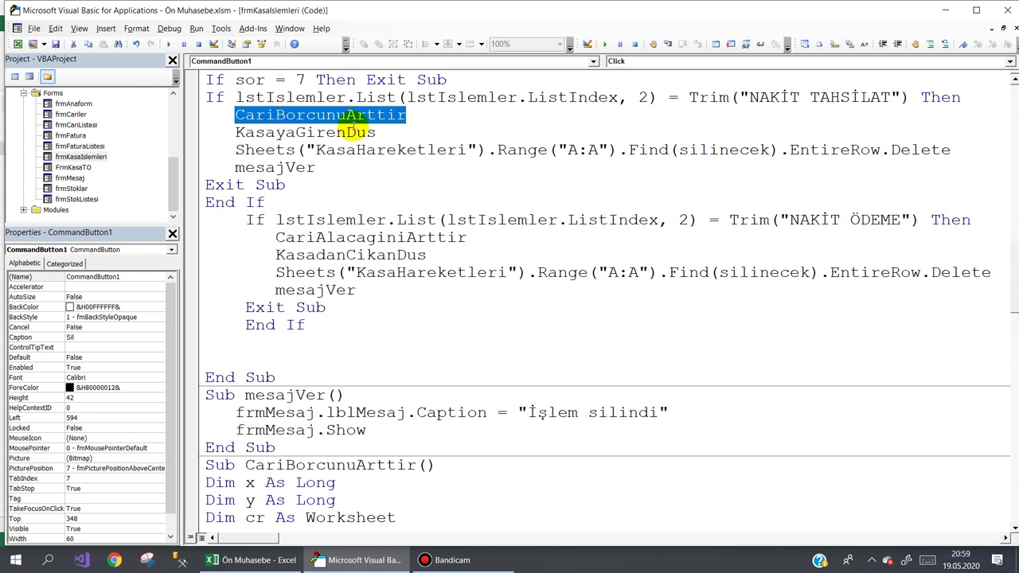
mouse_move(416, 114)
mouse_down()
mouse_move(237, 116)
mouse_move(268, 130)
mouse_move(364, 130)
mouse_up()
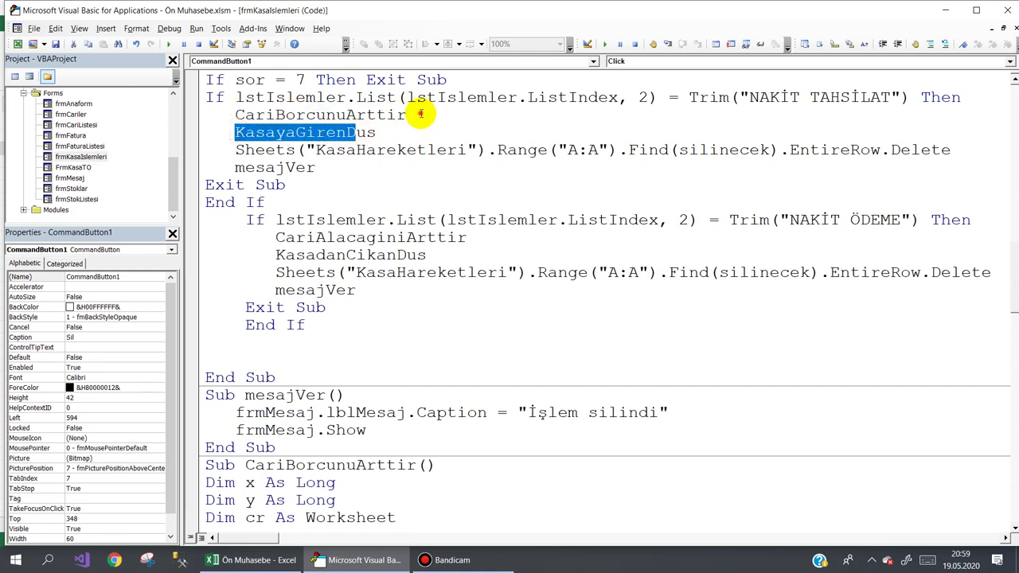
drag(420, 114, 242, 115)
scroll(263, 255, down, 1)
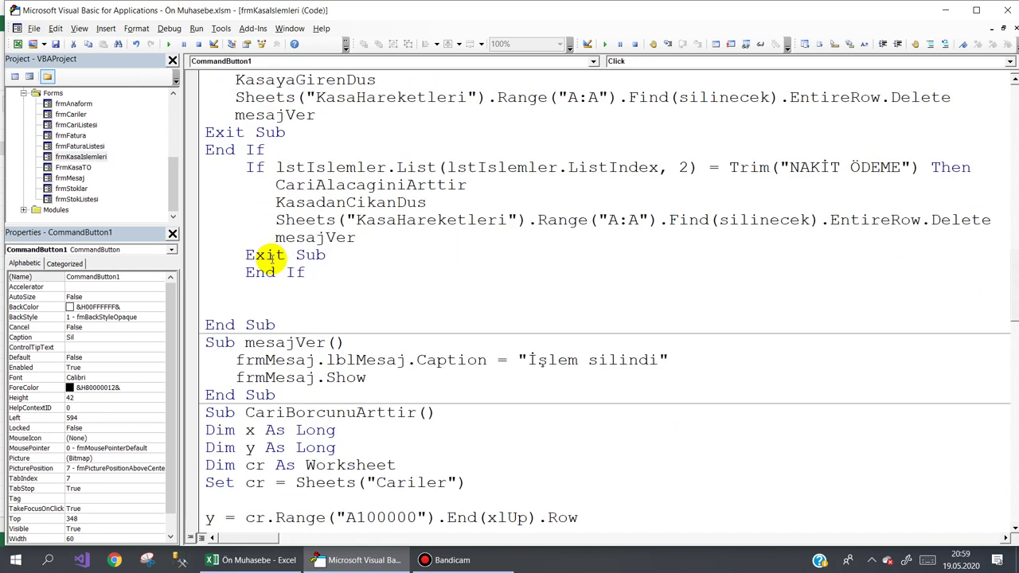
scroll(265, 273, down, 1)
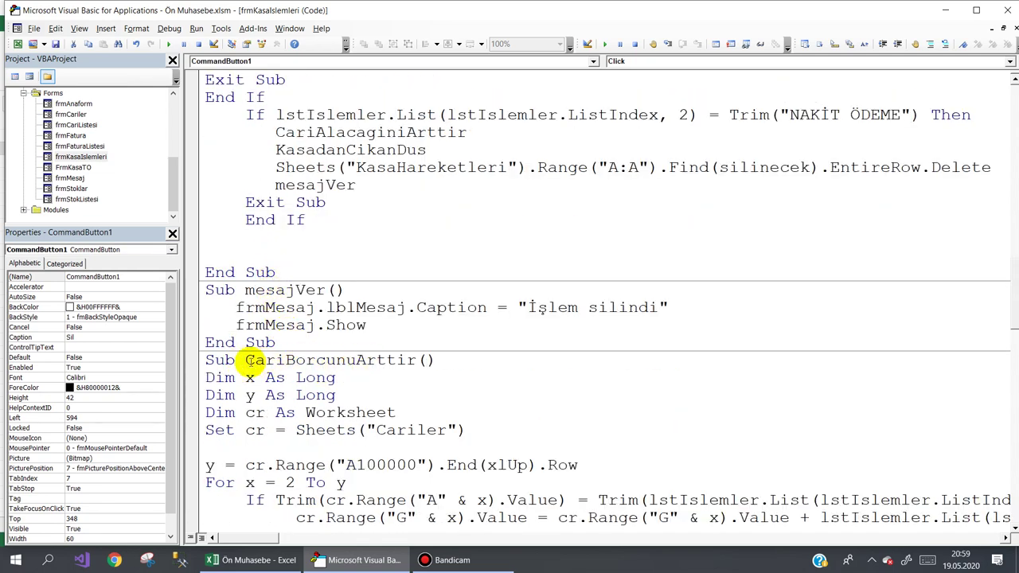
drag(246, 360, 291, 359)
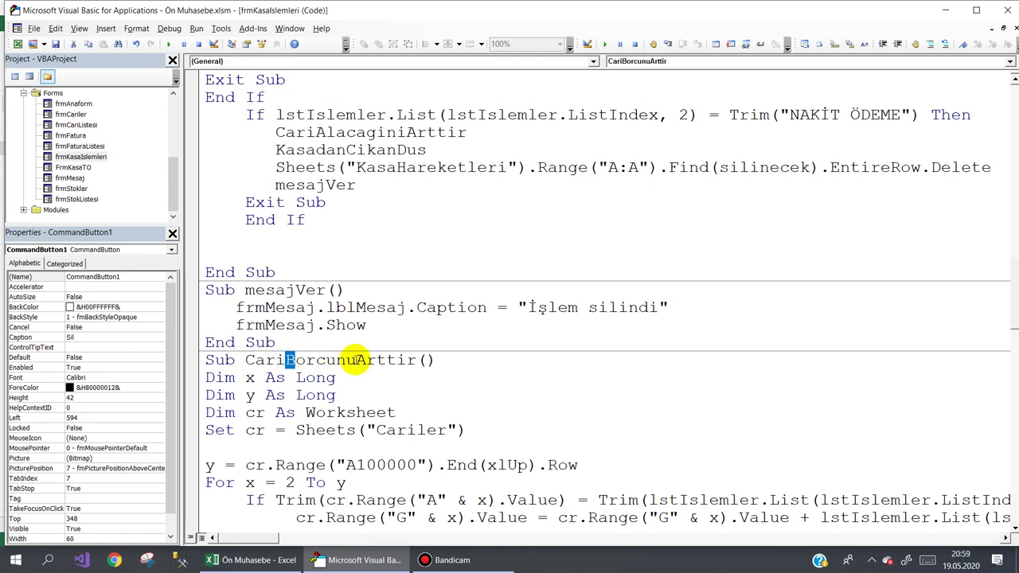
click(228, 360)
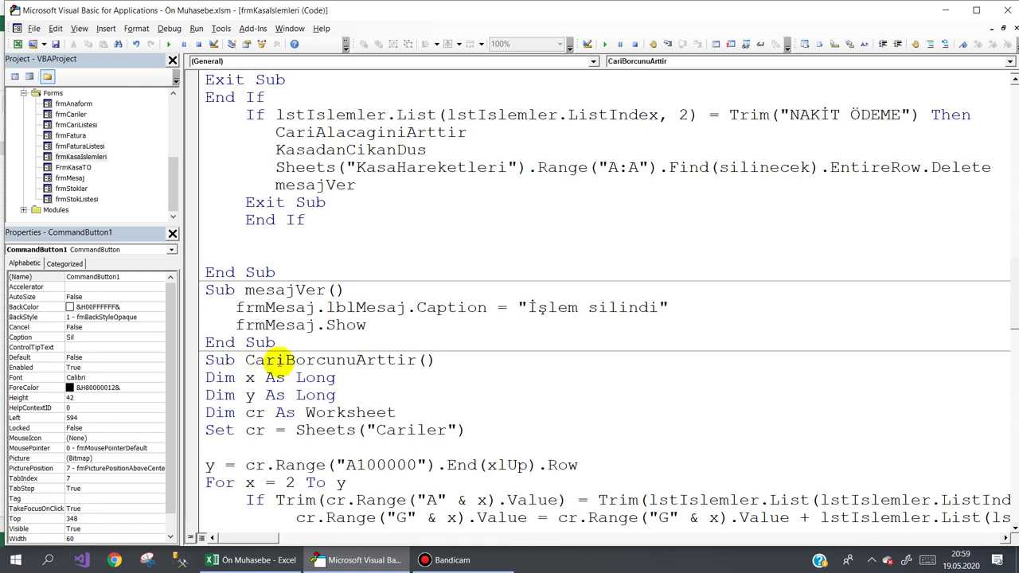
scroll(328, 386, down, 1)
scroll(325, 383, down, 2)
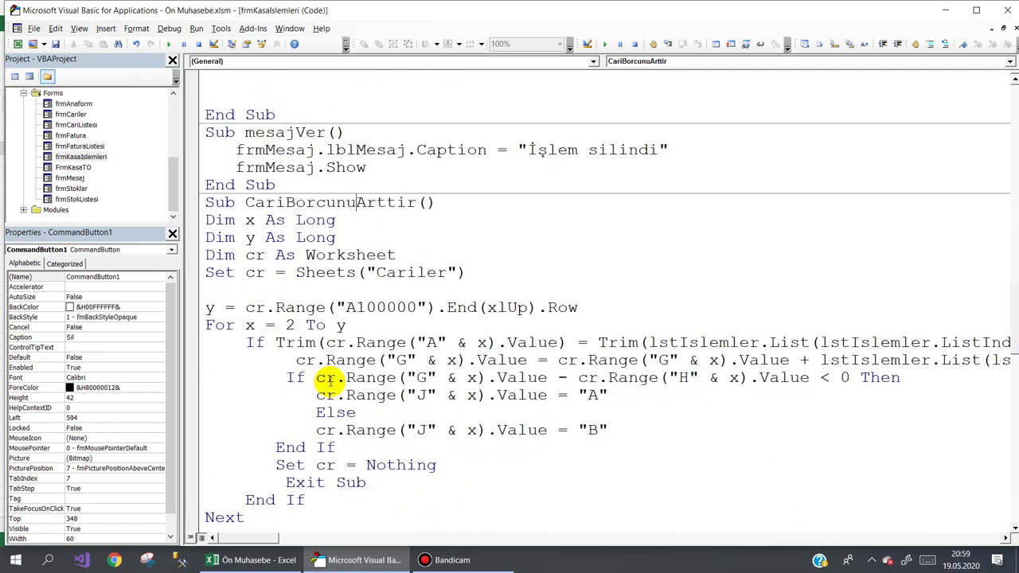
drag(245, 221, 336, 221)
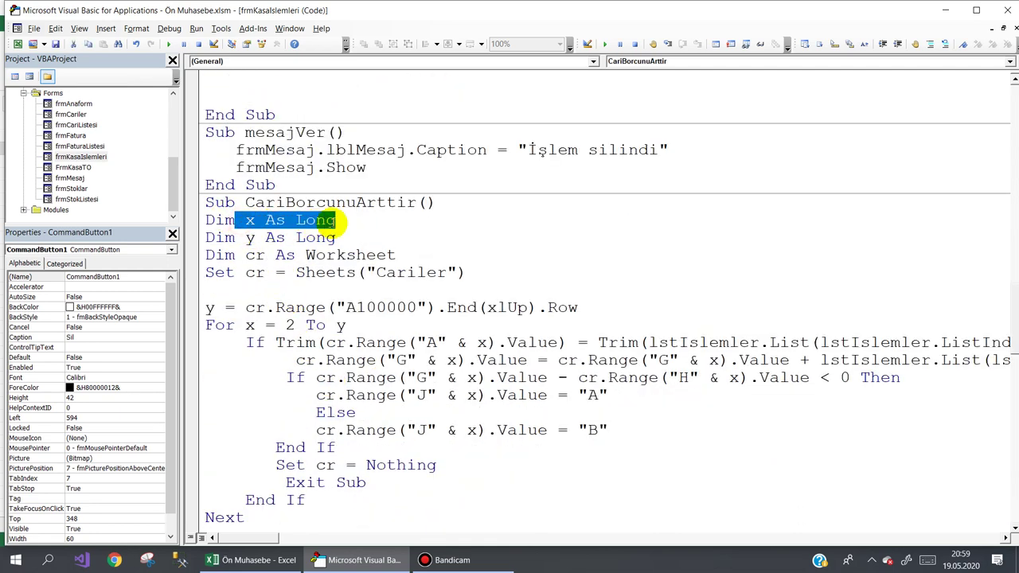
double_click(249, 237)
double_click(255, 255)
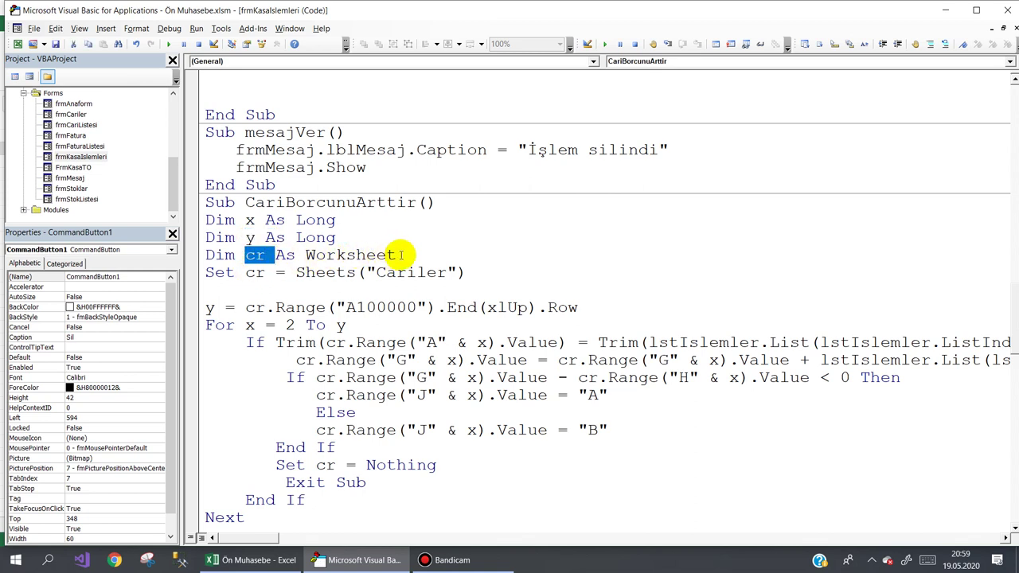
drag(396, 254, 206, 255)
click(350, 255)
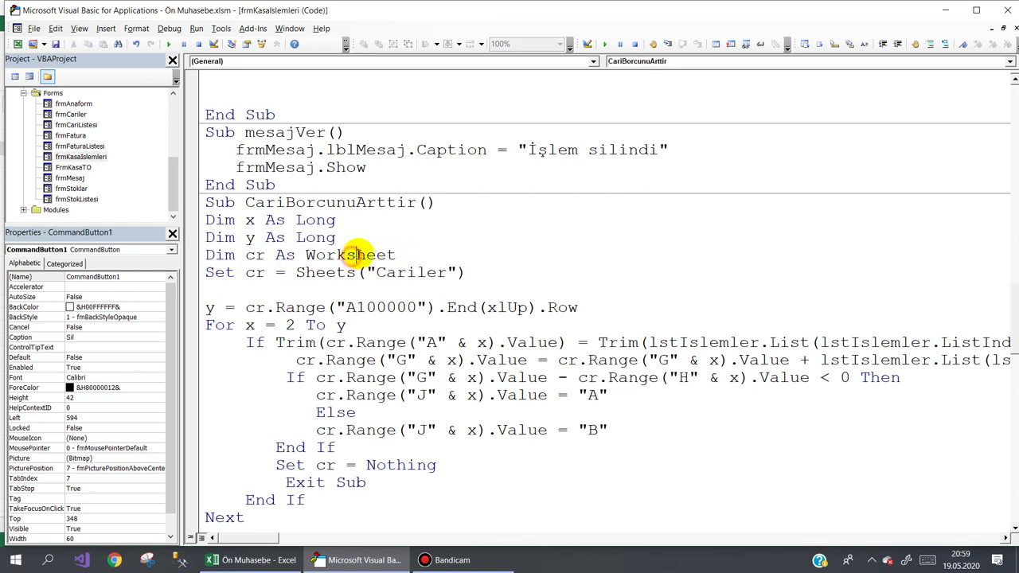
drag(204, 271, 266, 273)
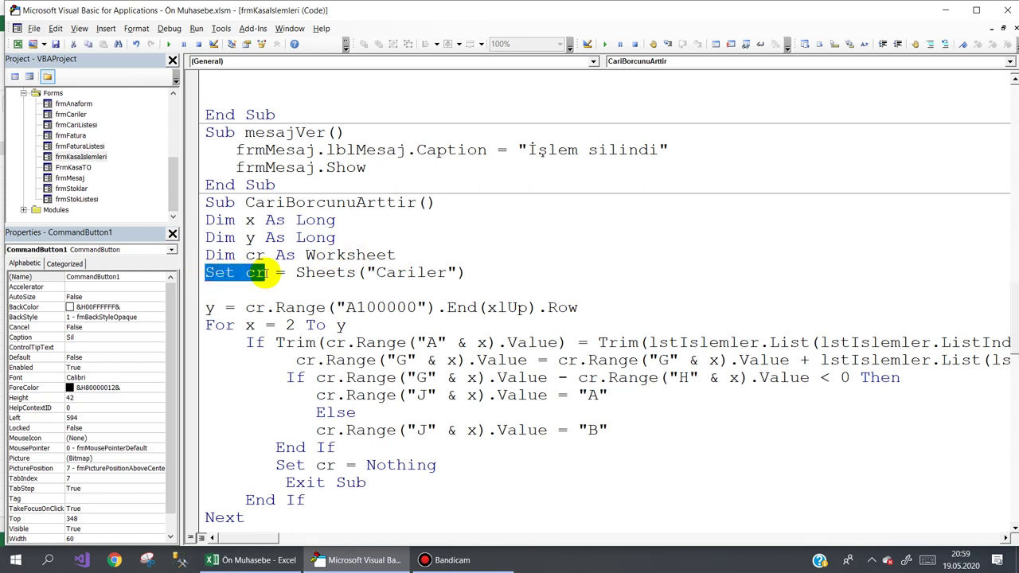
mouse_move(467, 272)
mouse_down()
mouse_move(256, 272)
mouse_move(505, 275)
mouse_up()
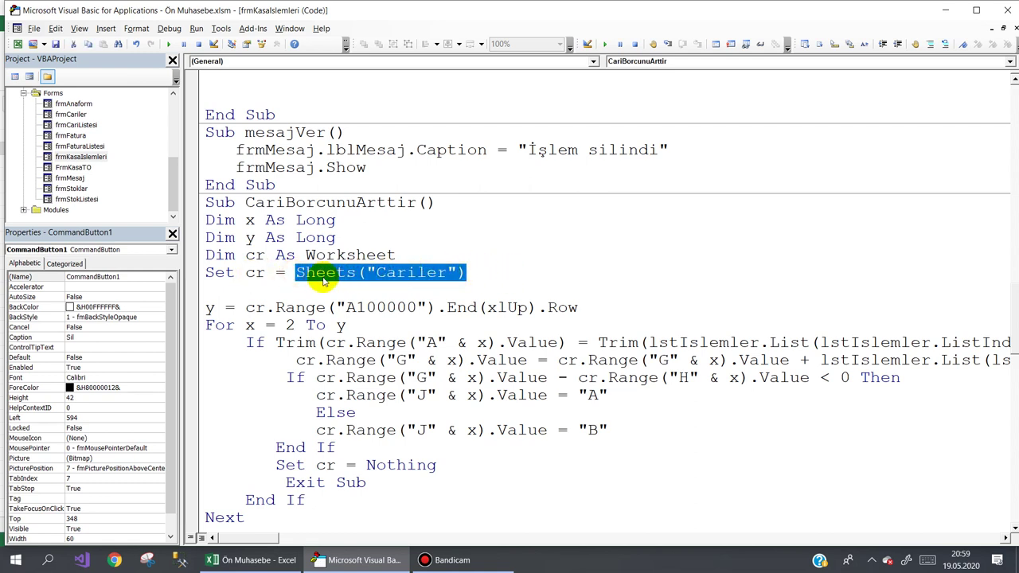
click(260, 273)
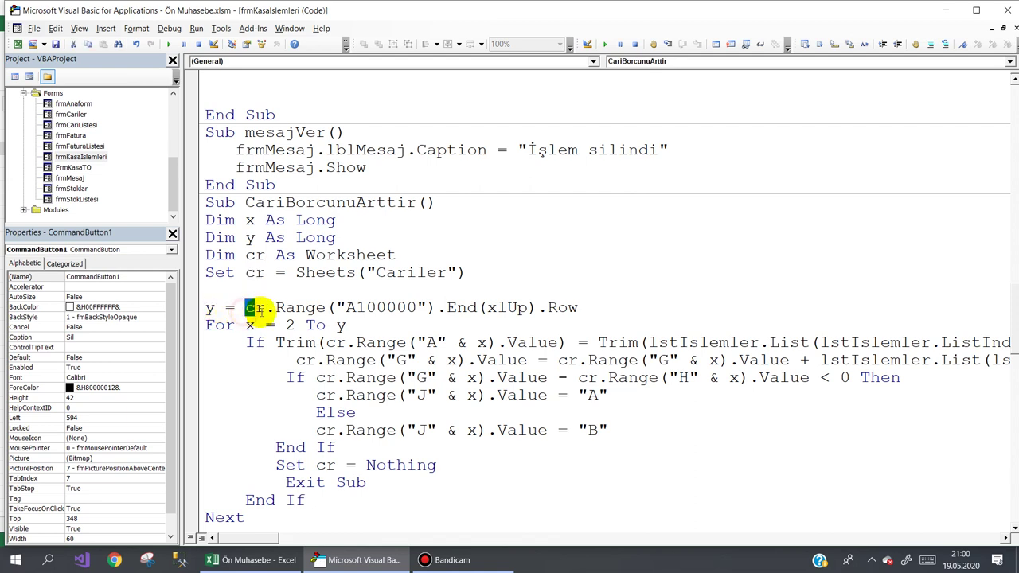
drag(259, 309, 581, 309)
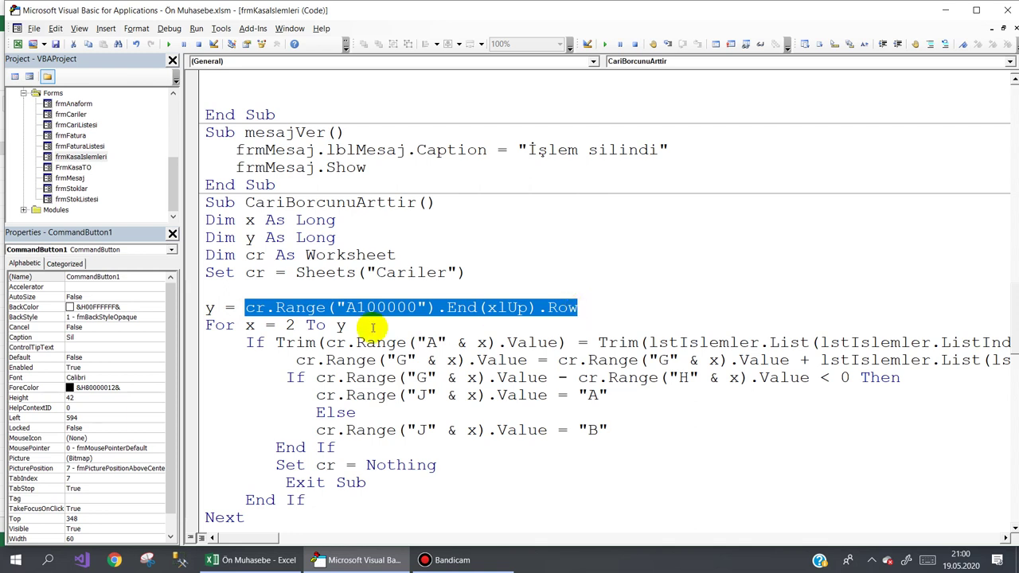
click(267, 309)
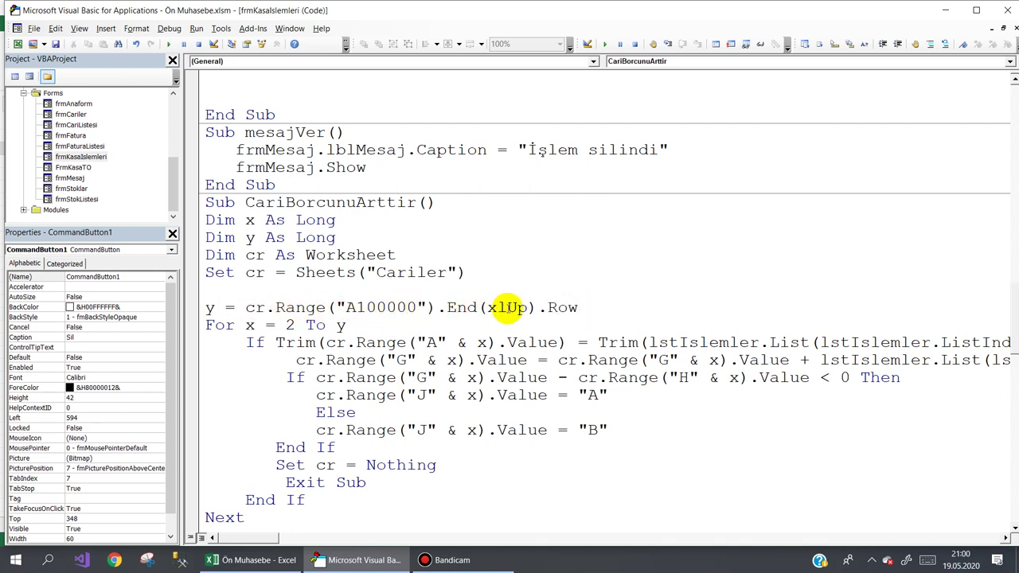
drag(586, 307, 246, 308)
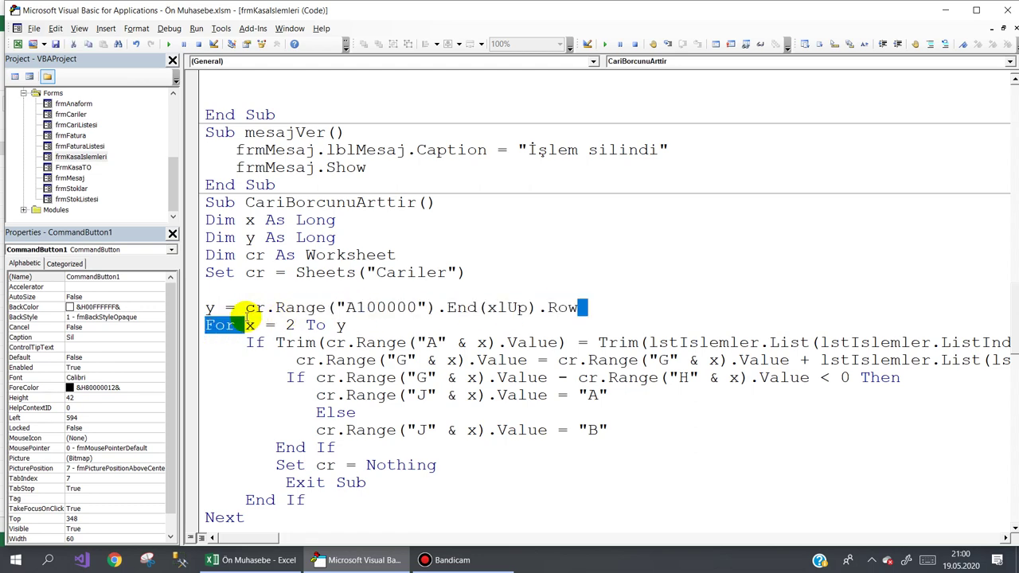
View the Cariler customer accounts sheet at cell A1, then return to the CariBorcunuArttir code
click(226, 560)
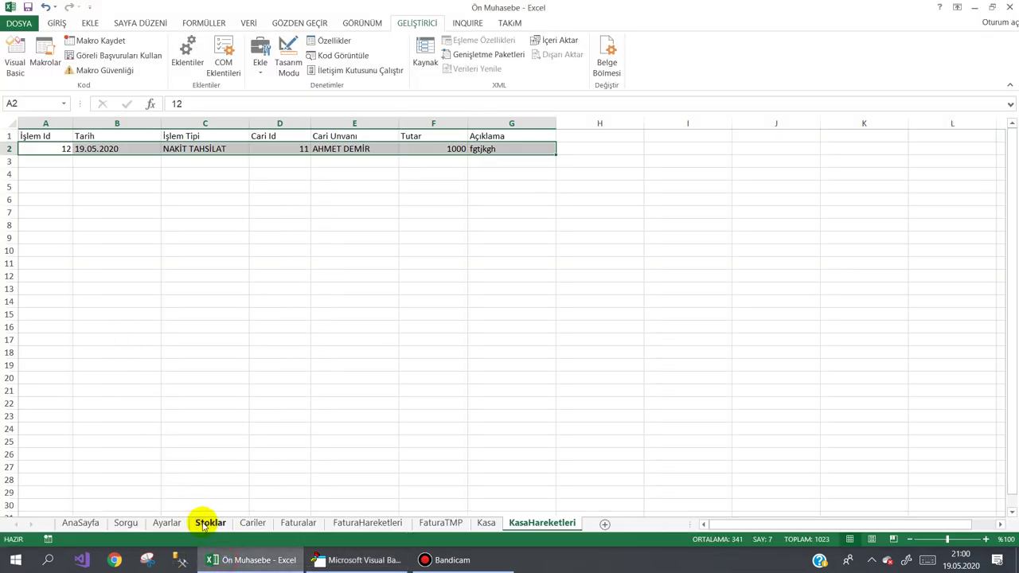
click(252, 522)
click(52, 136)
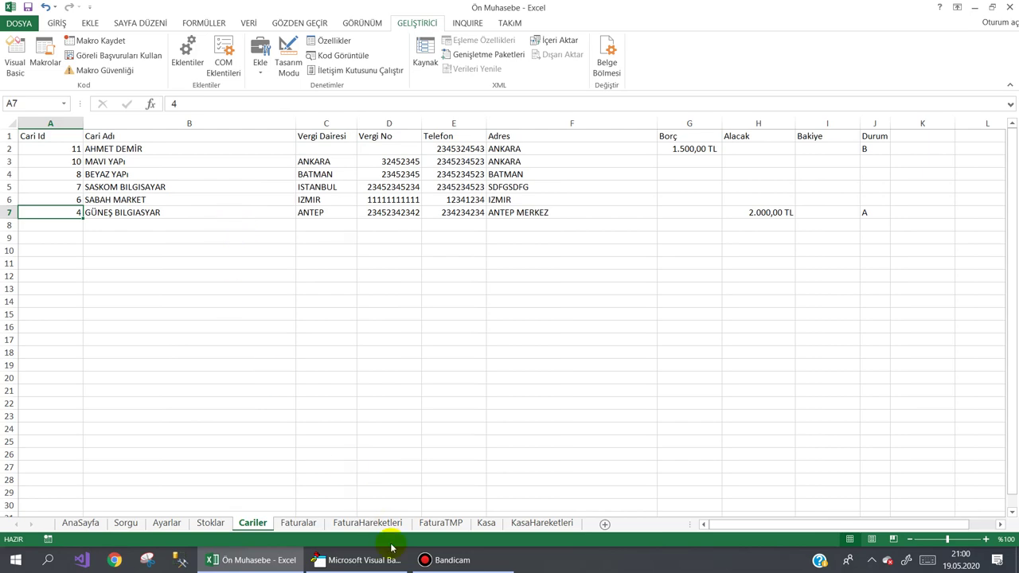
click(358, 560)
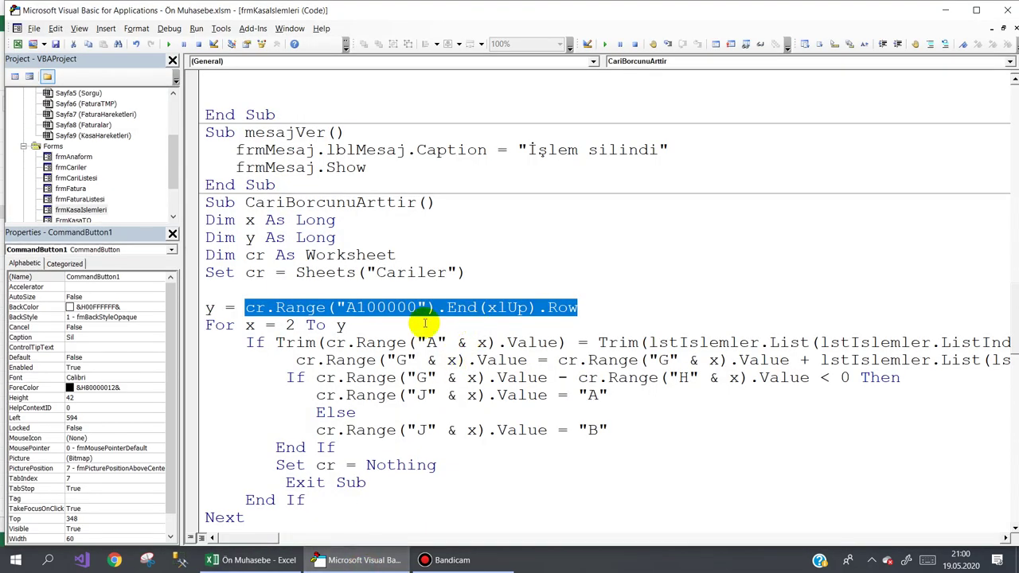
drag(203, 307, 305, 311)
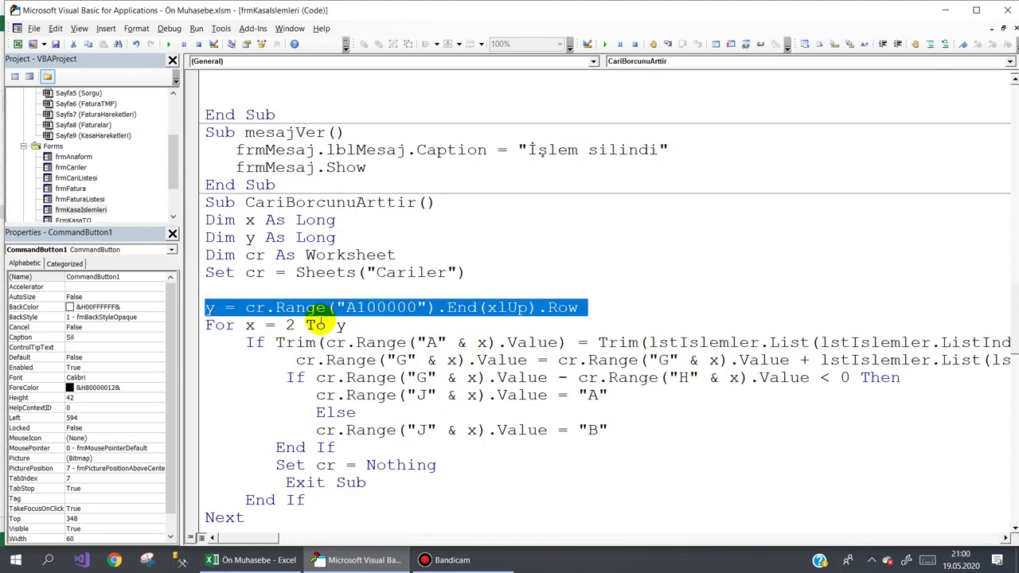
click(273, 348)
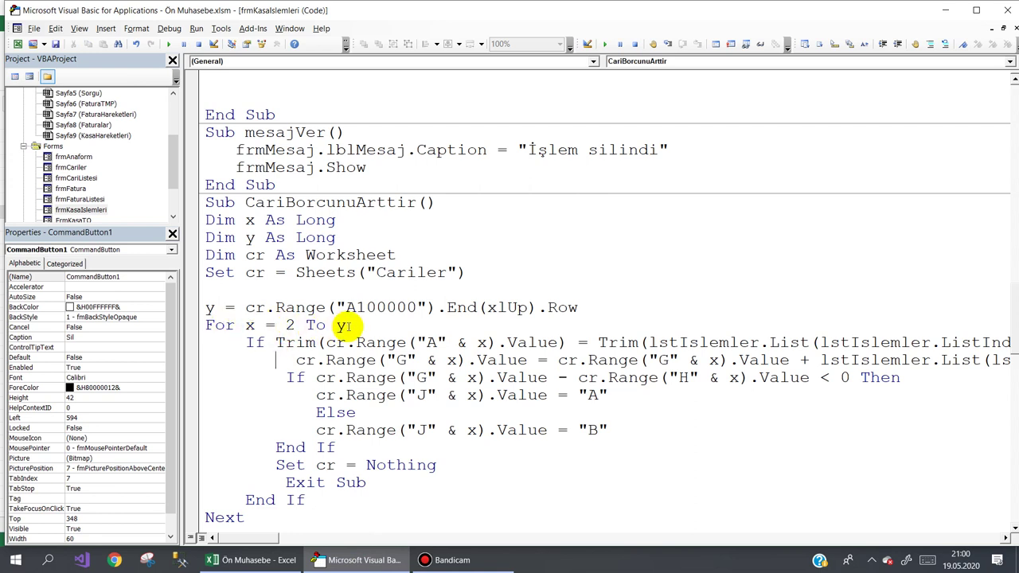
double_click(209, 308)
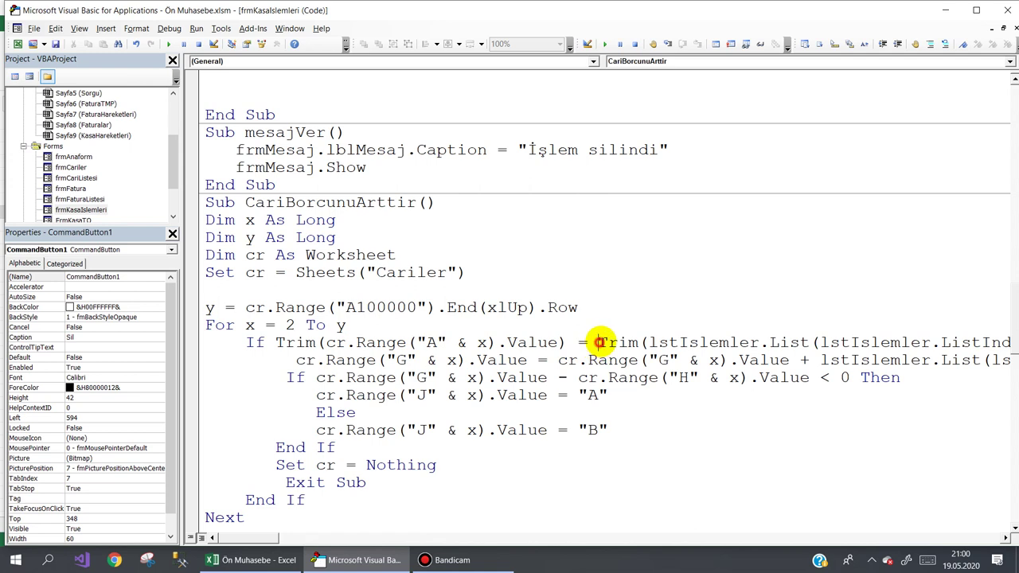
drag(598, 342, 1012, 339)
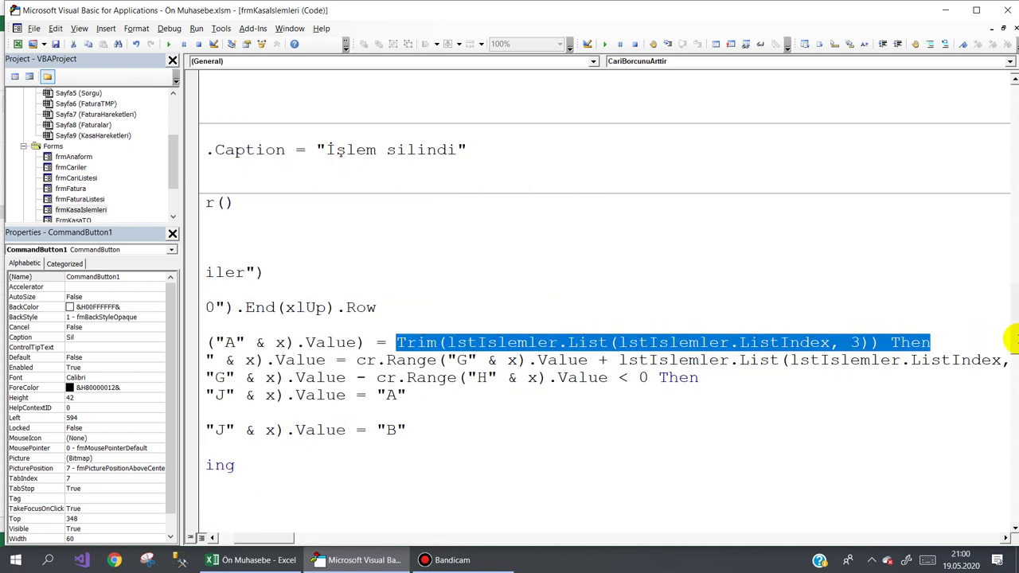
click(487, 342)
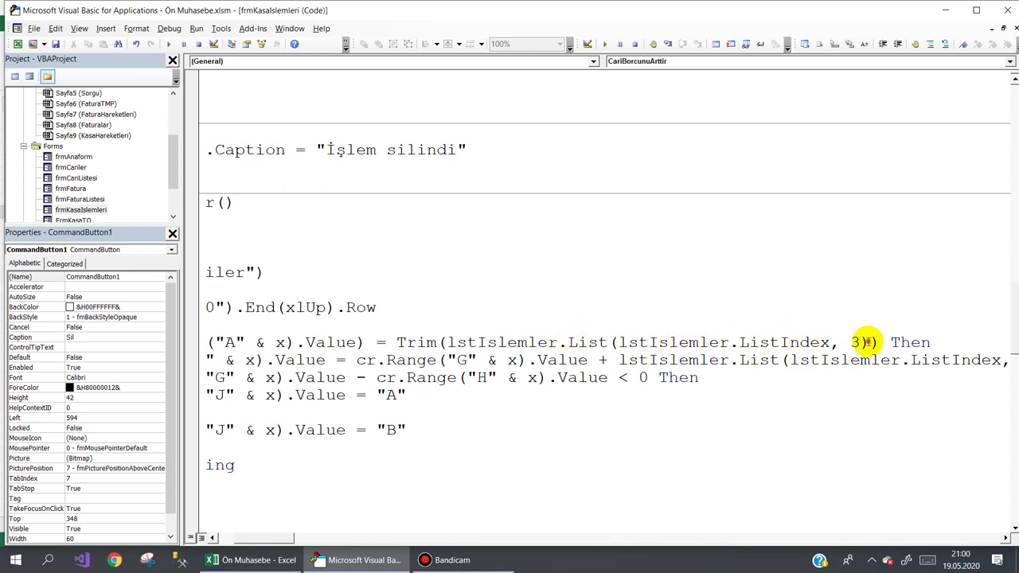
drag(868, 342, 396, 343)
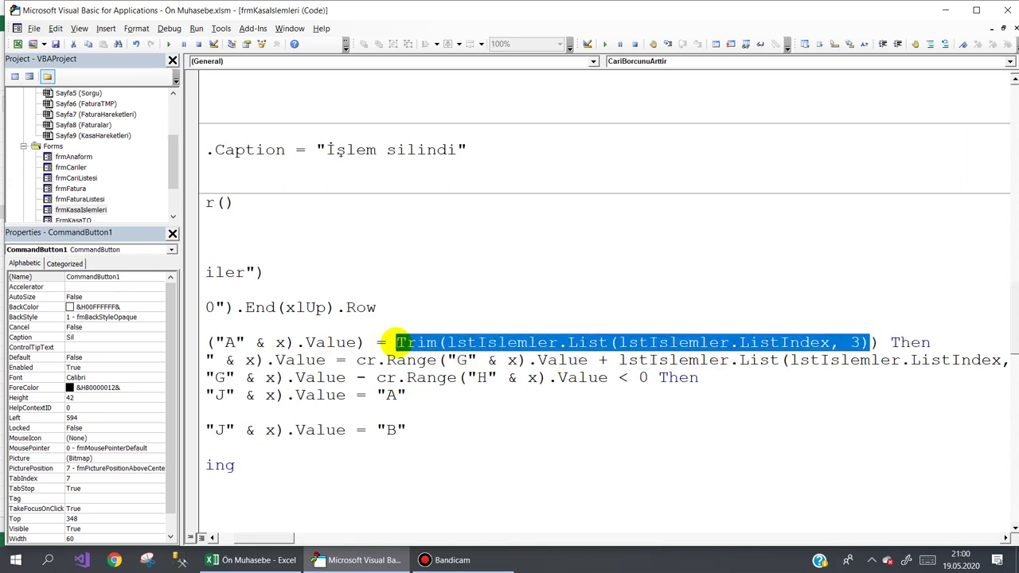
Test-run the Kasa İşlemleri form, close it, and return to its code
click(170, 44)
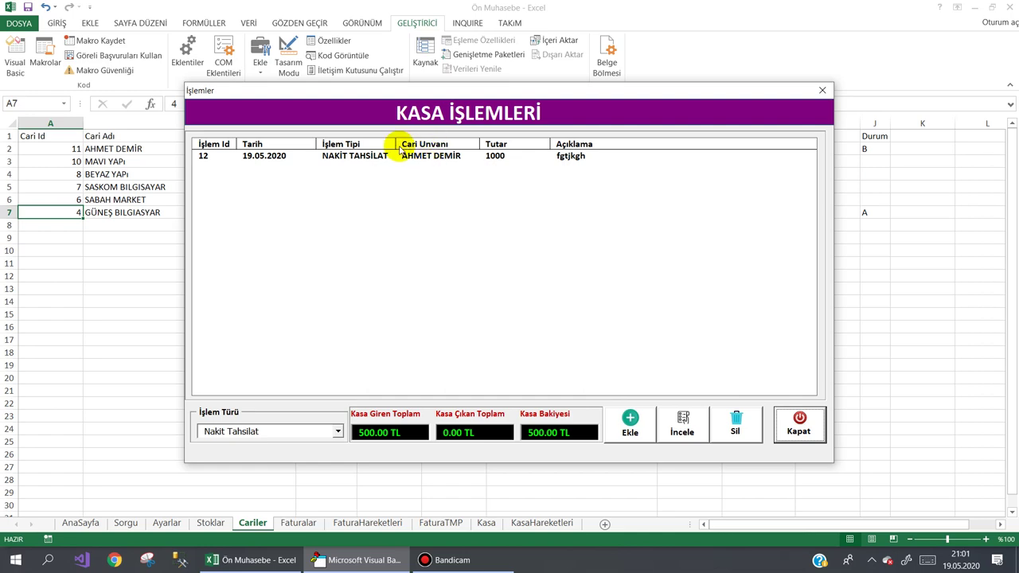
click(799, 425)
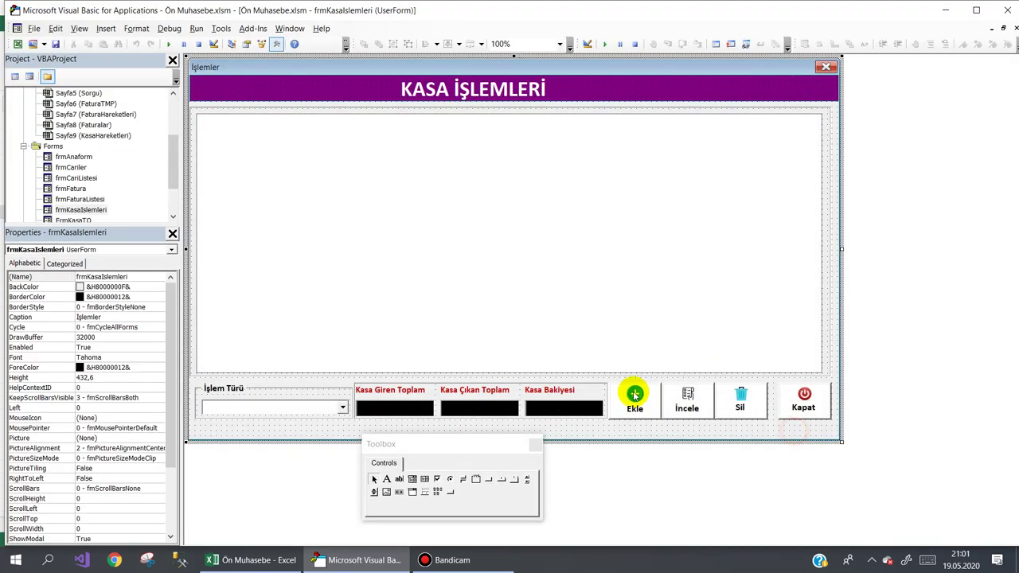
key(F7)
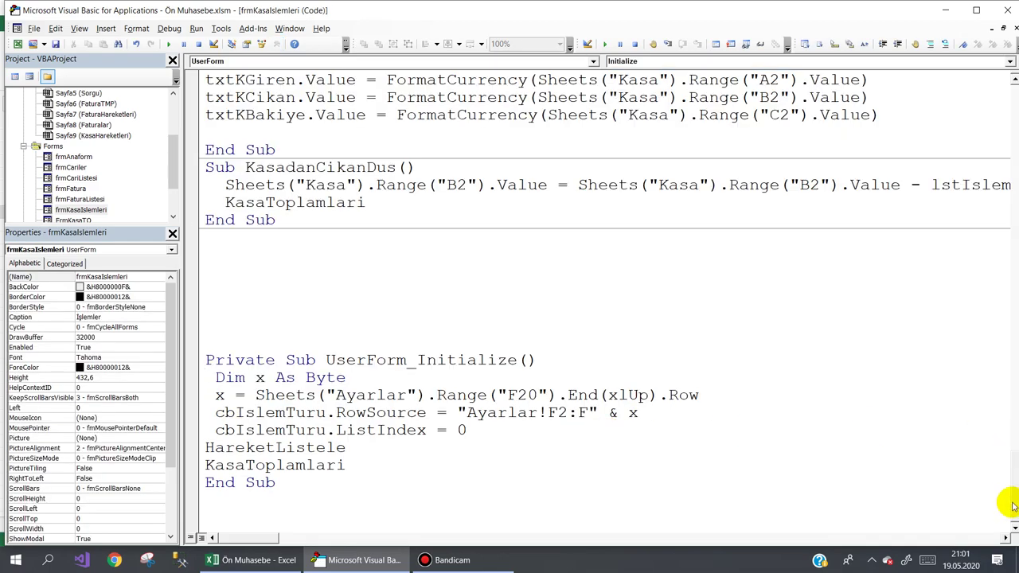
Change the first ColumnWidths string to "50,90,90,50,95,80,80" and test-run the form again
drag(1011, 499, 1015, 375)
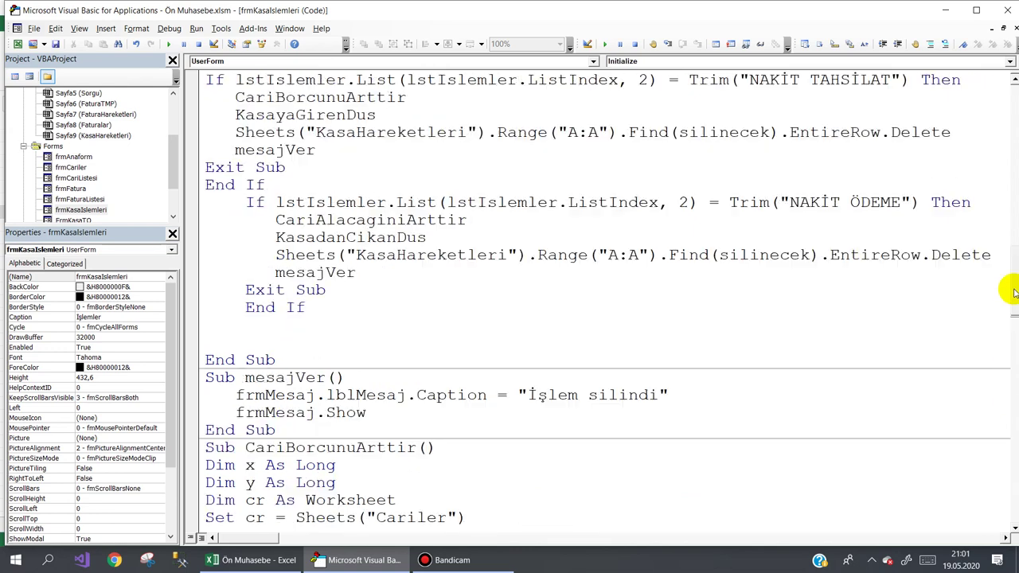
drag(1016, 374, 1010, 225)
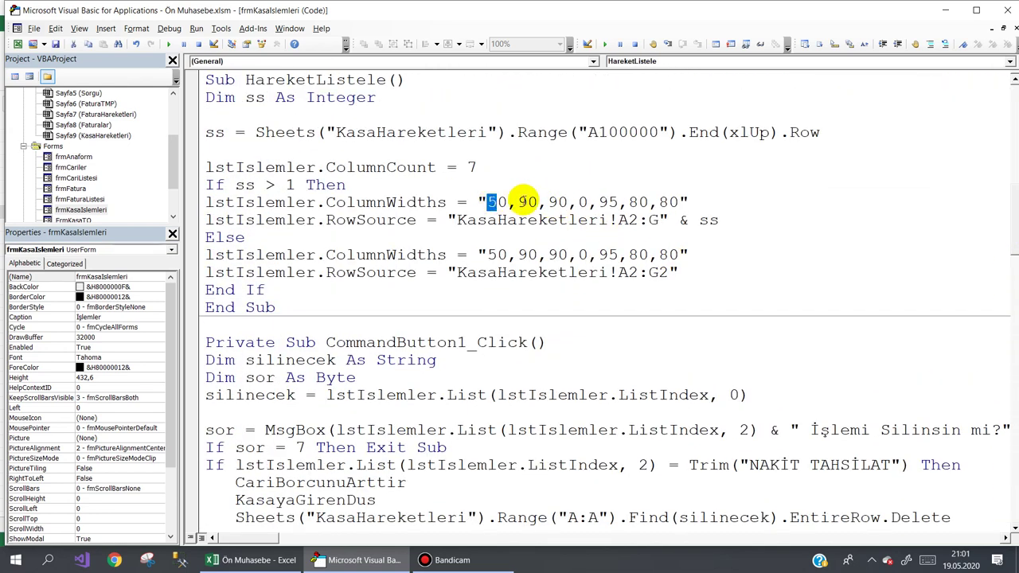
drag(528, 202, 538, 202)
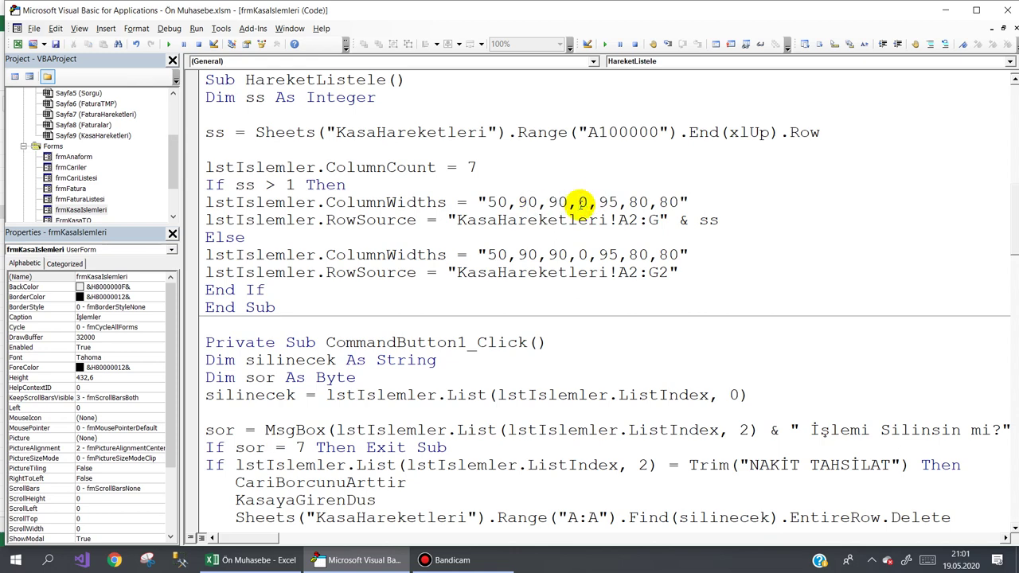
text(5)
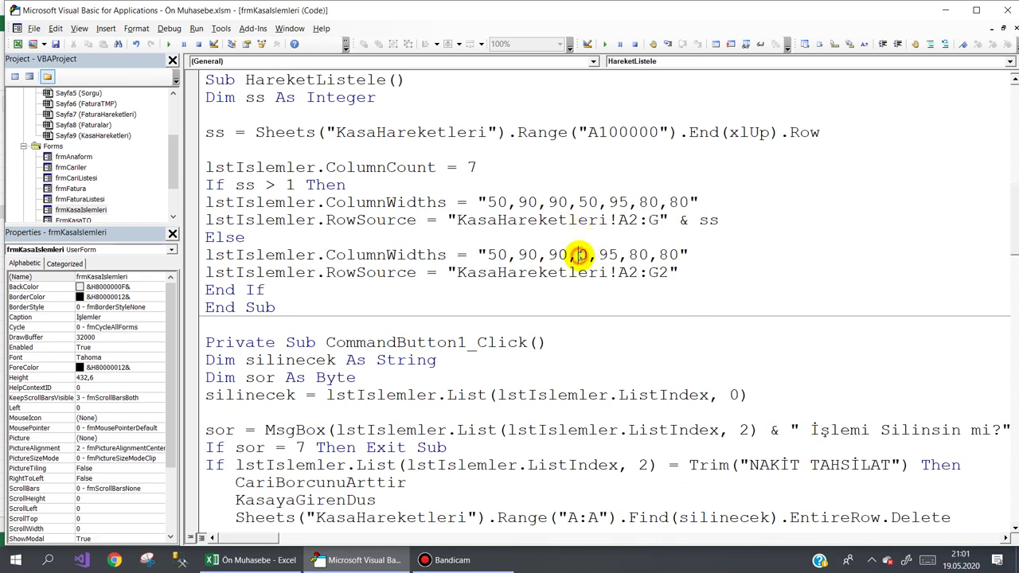
click(168, 43)
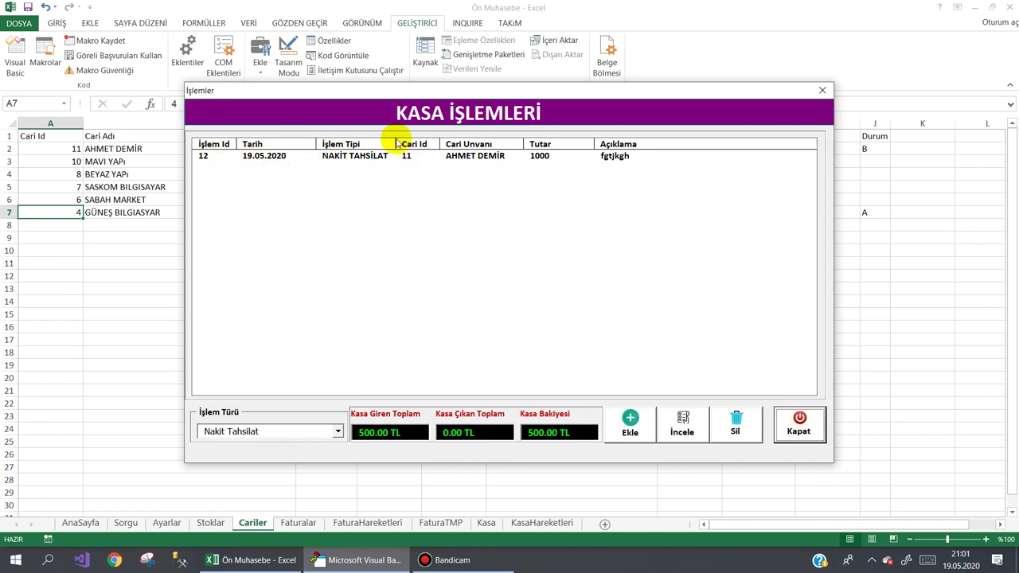
click(798, 421)
click(296, 561)
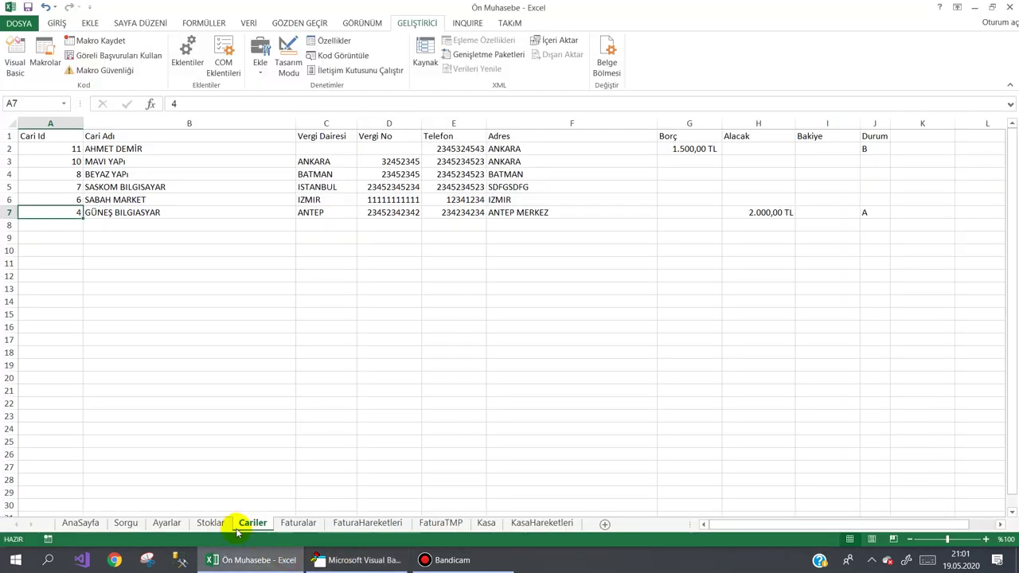
Check the first customer's Cari Id in A2 and Borç in G2 on Cariler
click(60, 149)
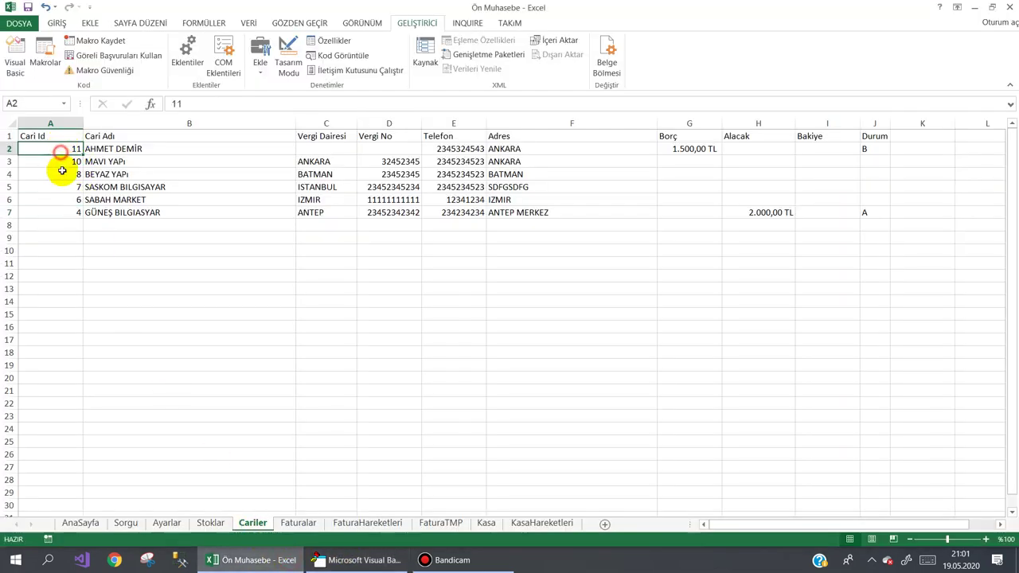
click(64, 174)
click(69, 149)
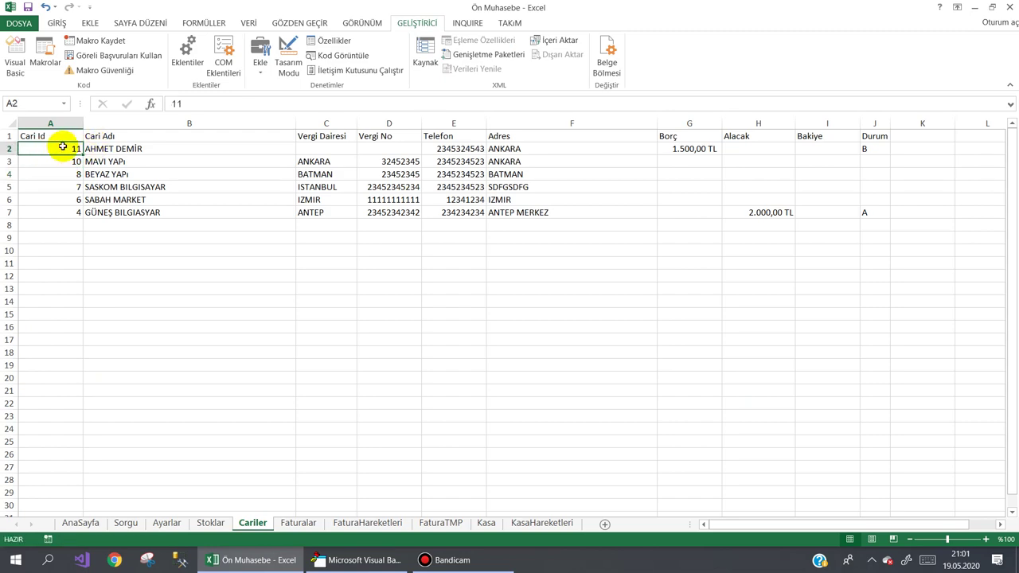
click(689, 149)
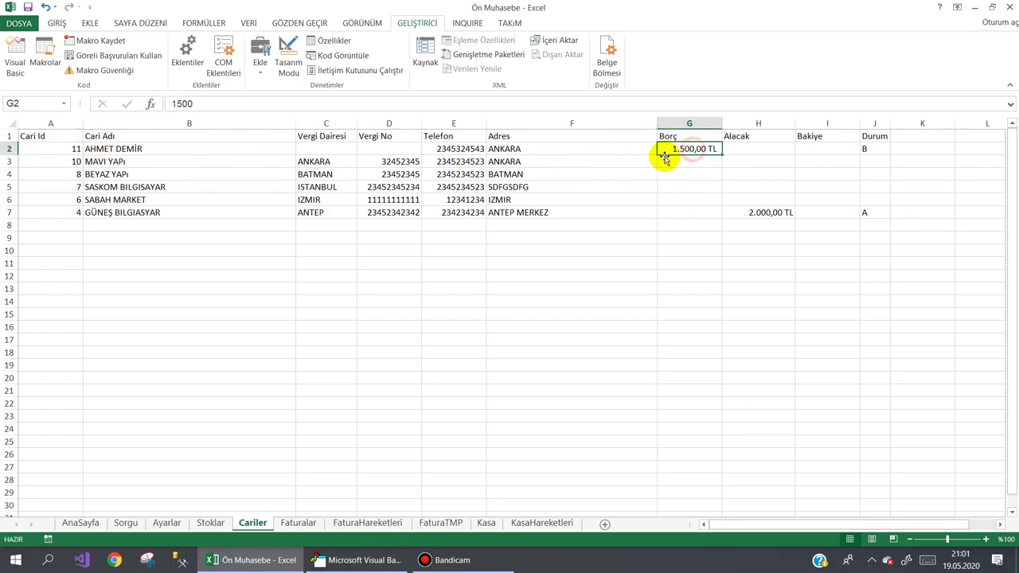
click(374, 559)
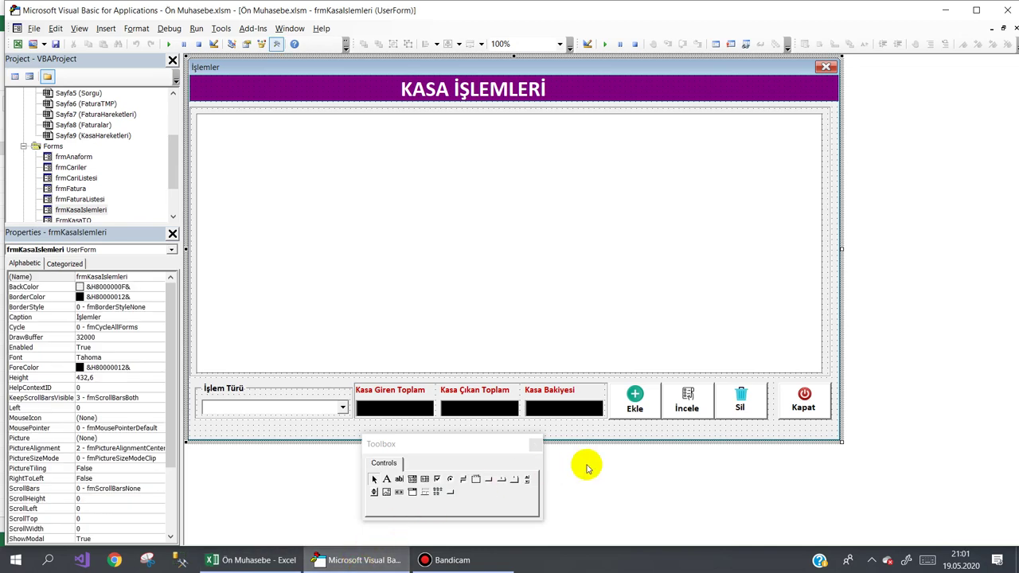
Examine CariBorcunuArttir's If Trim condition matching the customer id against list column 3
double_click(741, 407)
scroll(1007, 310, down, 5)
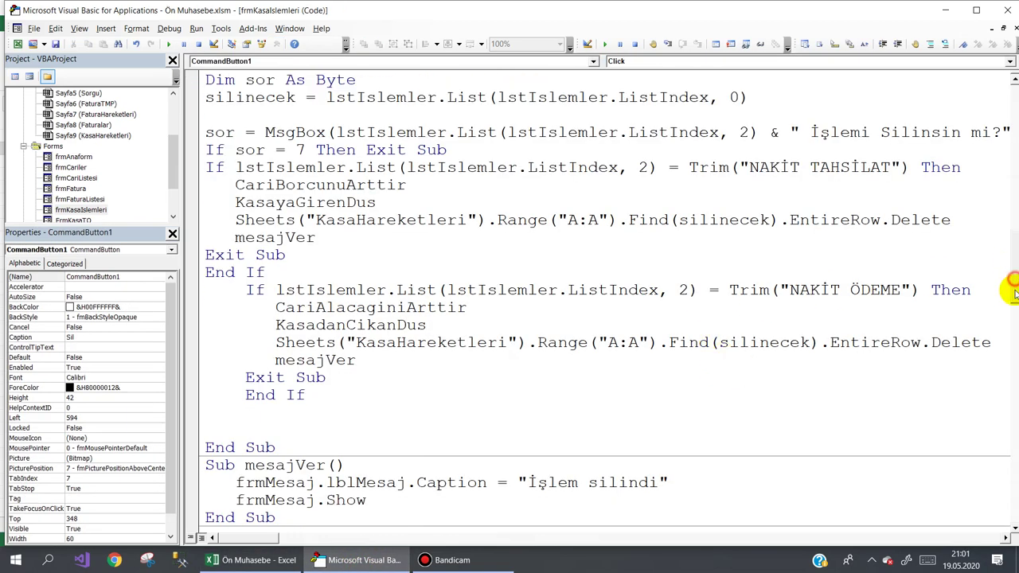
scroll(1007, 350, down, 2)
scroll(1001, 386, down, 1)
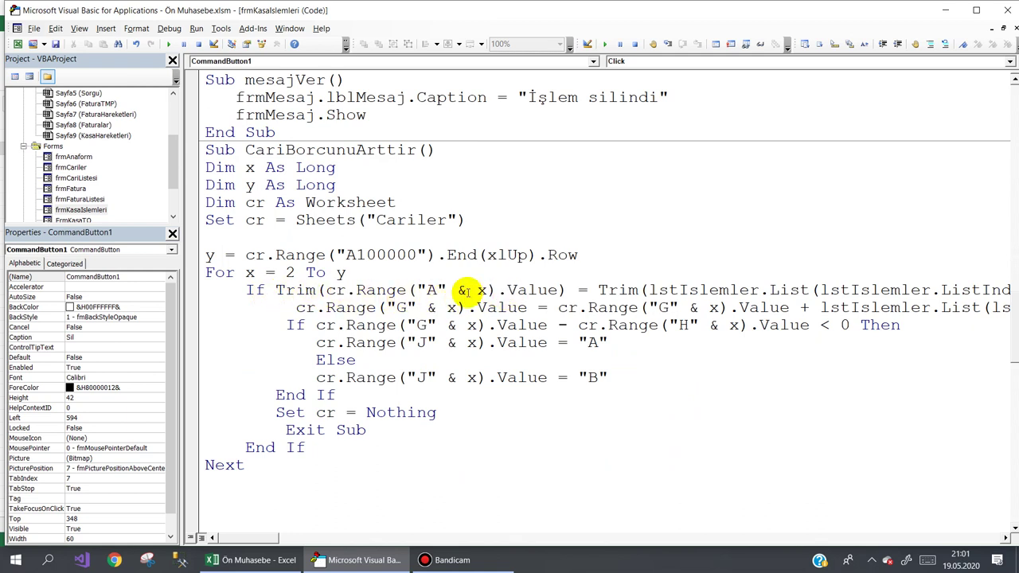
mouse_move(589, 290)
mouse_down()
mouse_move(997, 289)
mouse_move(858, 289)
mouse_up()
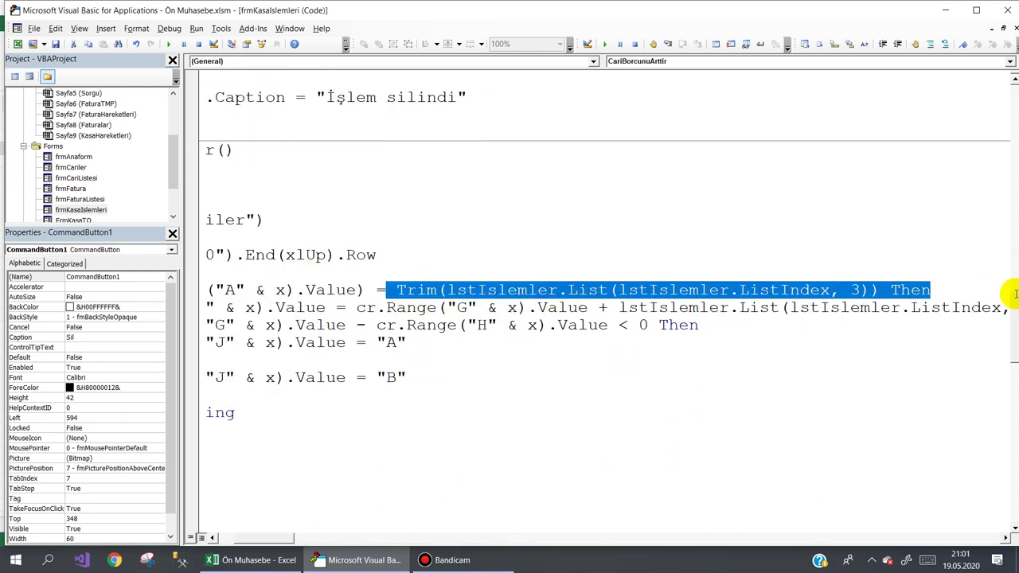
click(852, 291)
drag(936, 290, 156, 290)
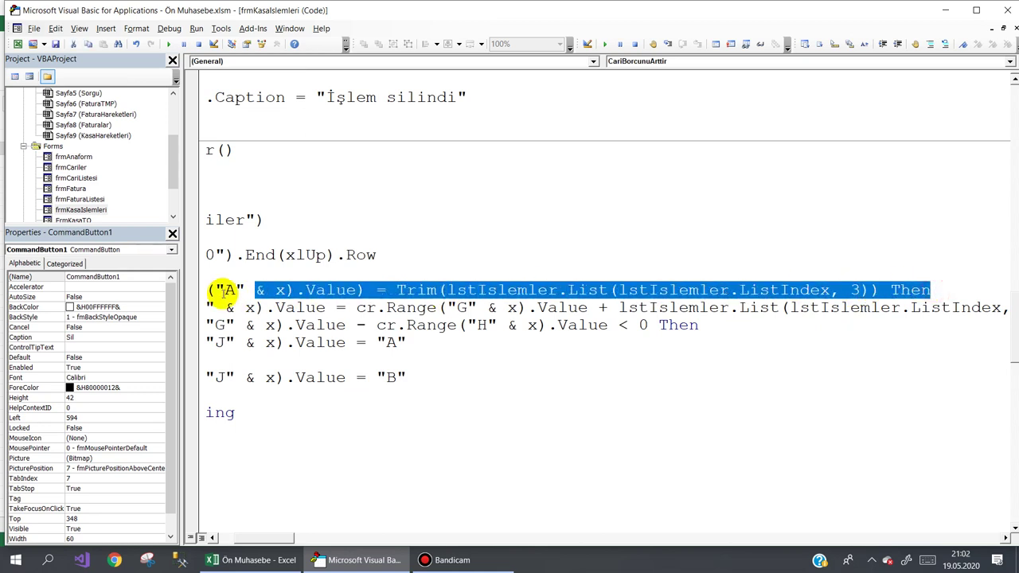
click(311, 326)
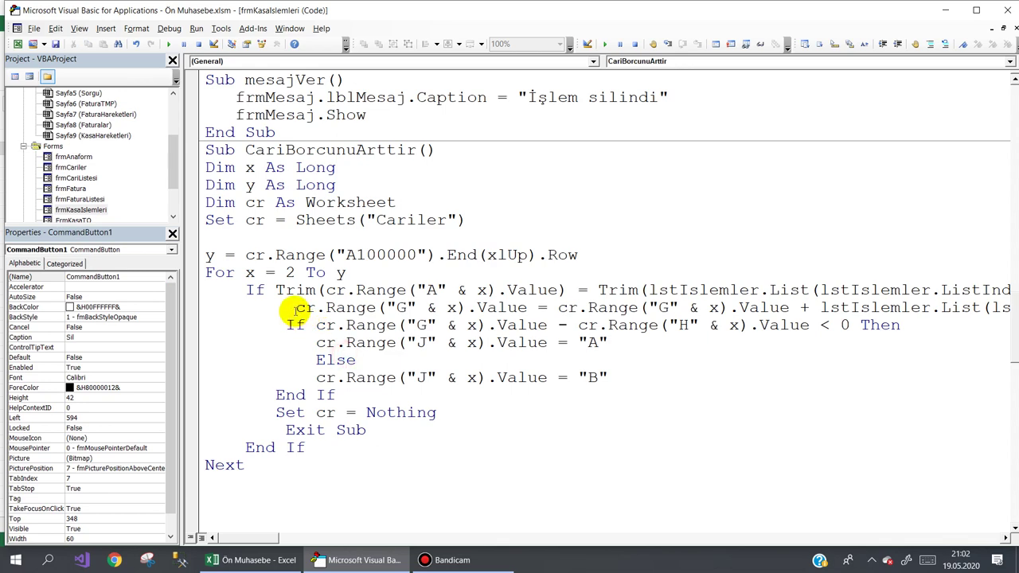
Highlight the cr.Range("G" & x).Value Borç update and compare it with Excel's cell G2
drag(295, 309, 538, 309)
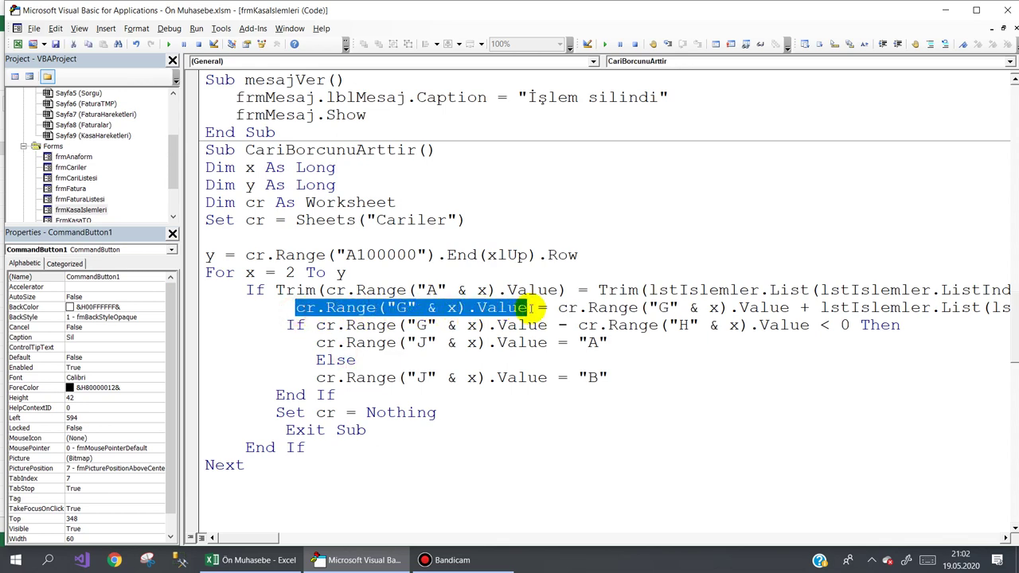
click(285, 554)
click(250, 523)
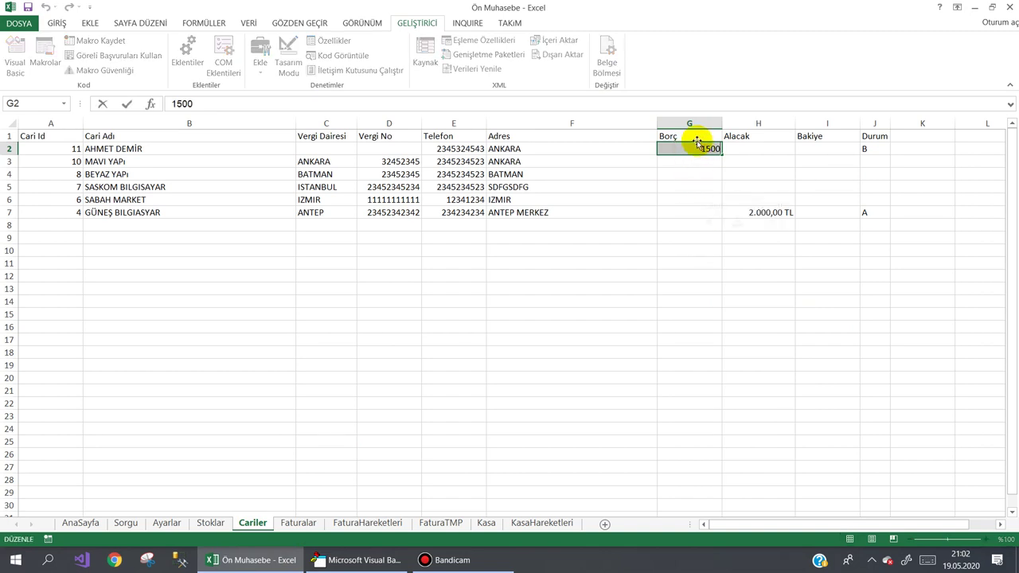
click(691, 124)
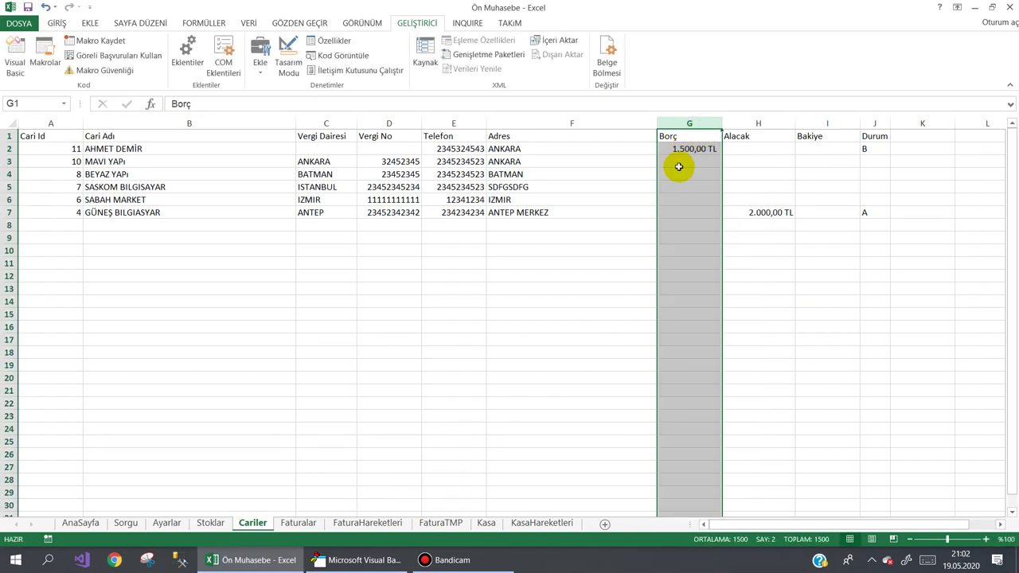
click(684, 166)
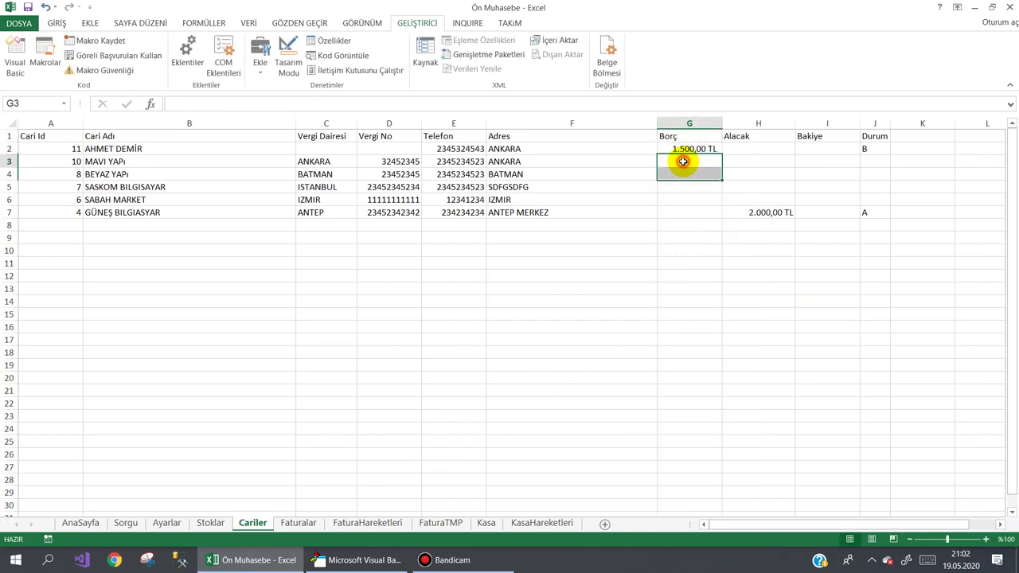
click(689, 212)
click(62, 149)
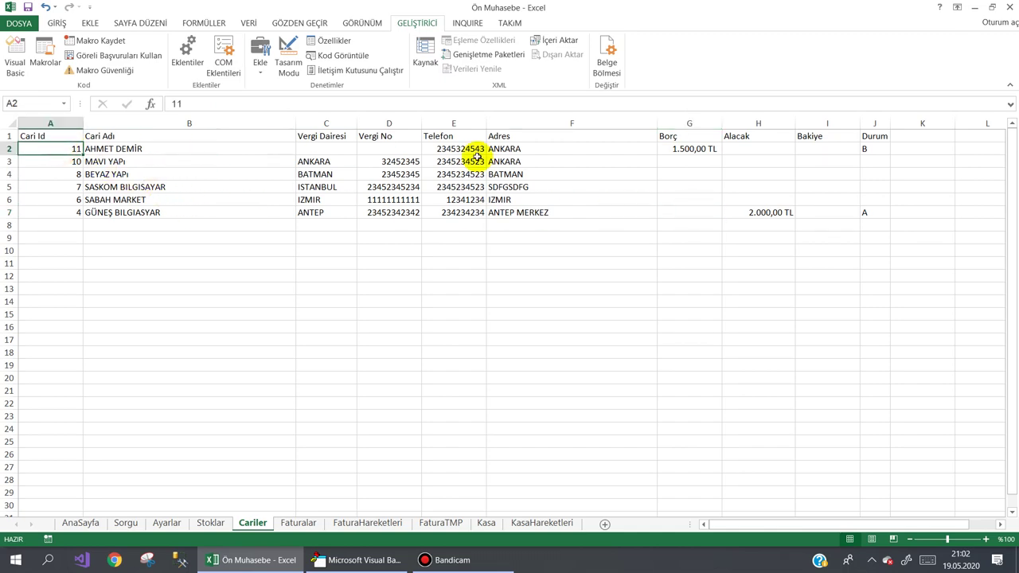
click(669, 149)
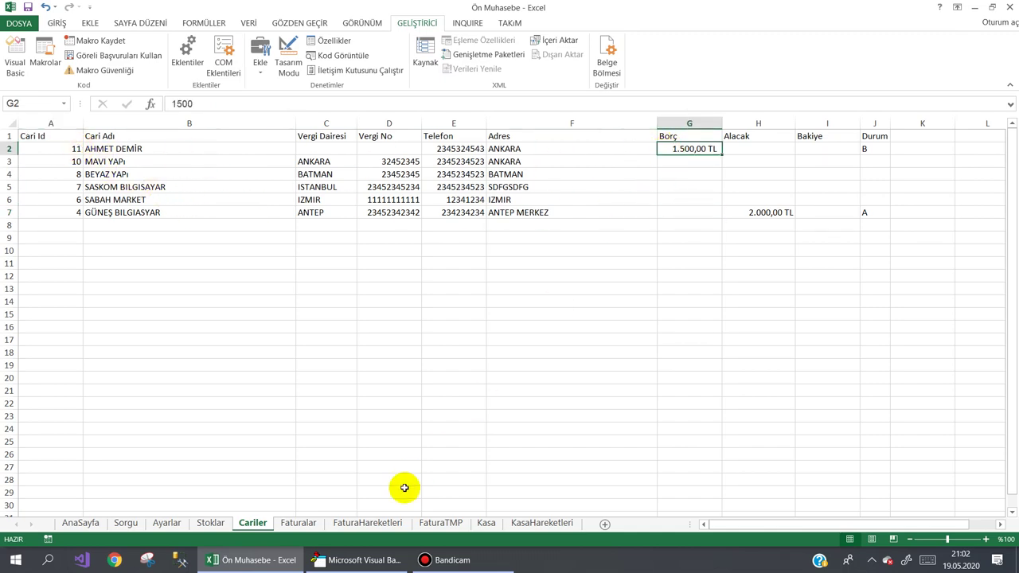
Trace the Borç addition to lstIslemler.List(lstIslemler.ListIndex, 5), then open the FrmKasaTO form design
click(374, 563)
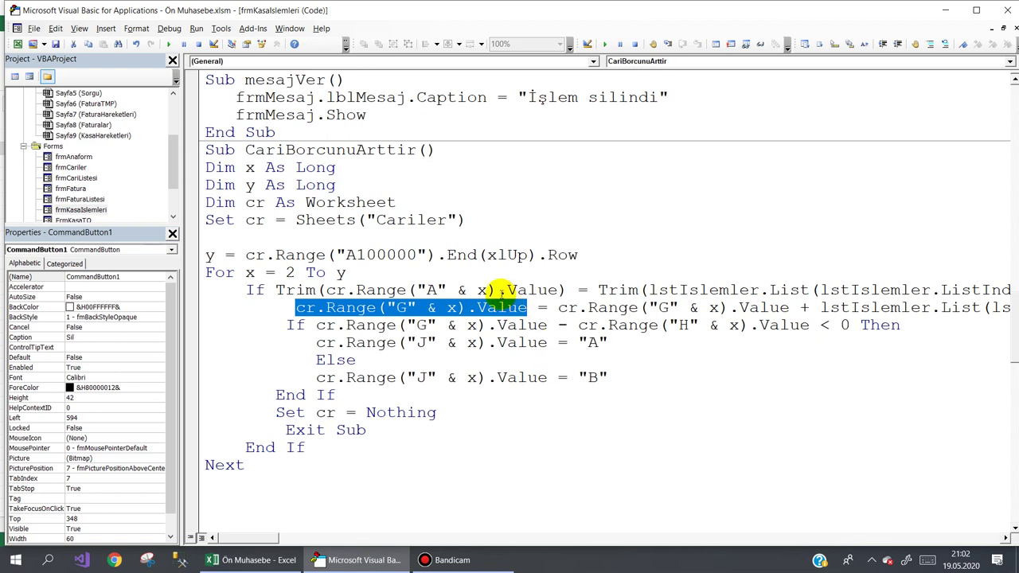
drag(558, 309, 788, 308)
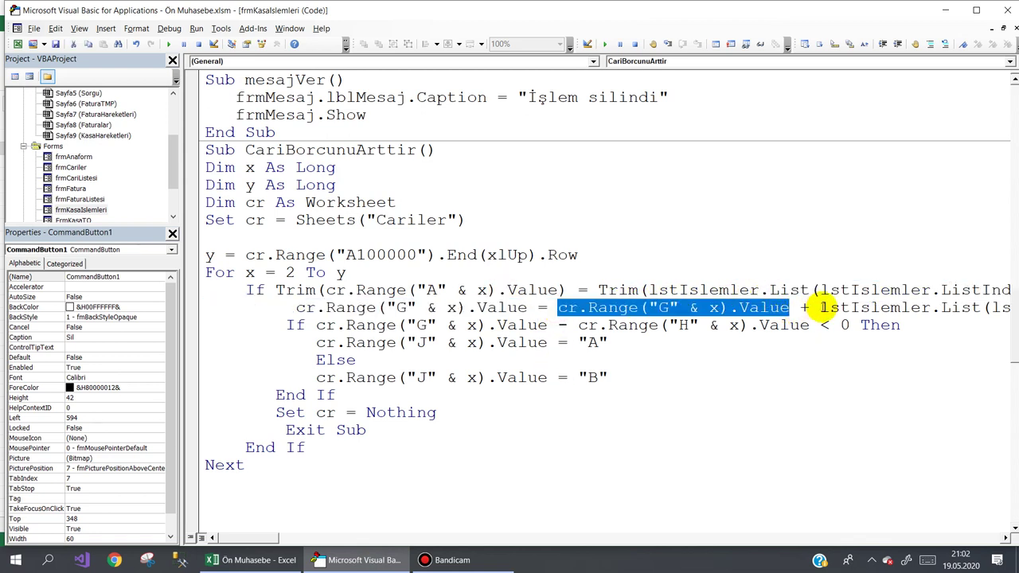
drag(820, 308, 1013, 311)
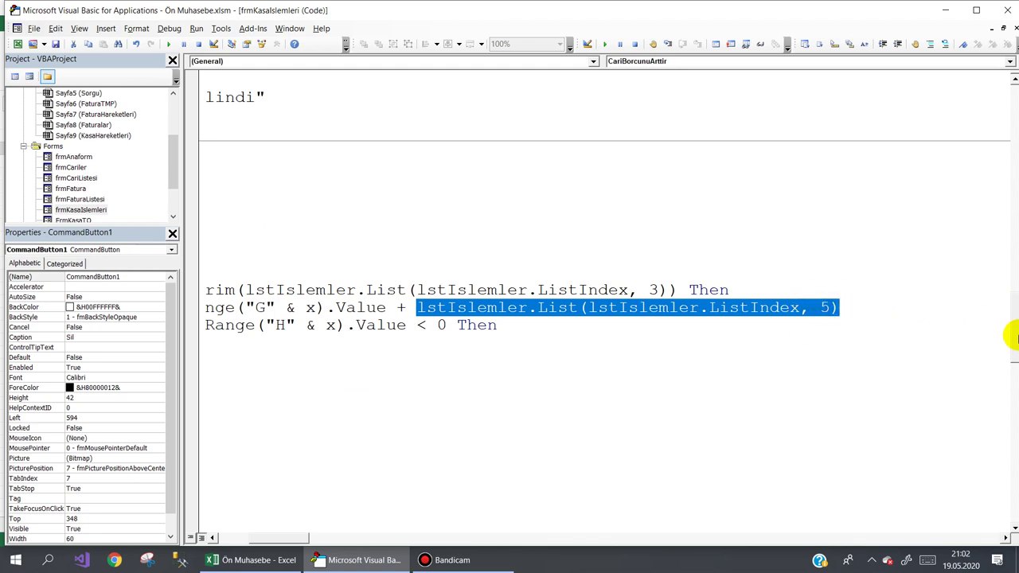
double_click(76, 220)
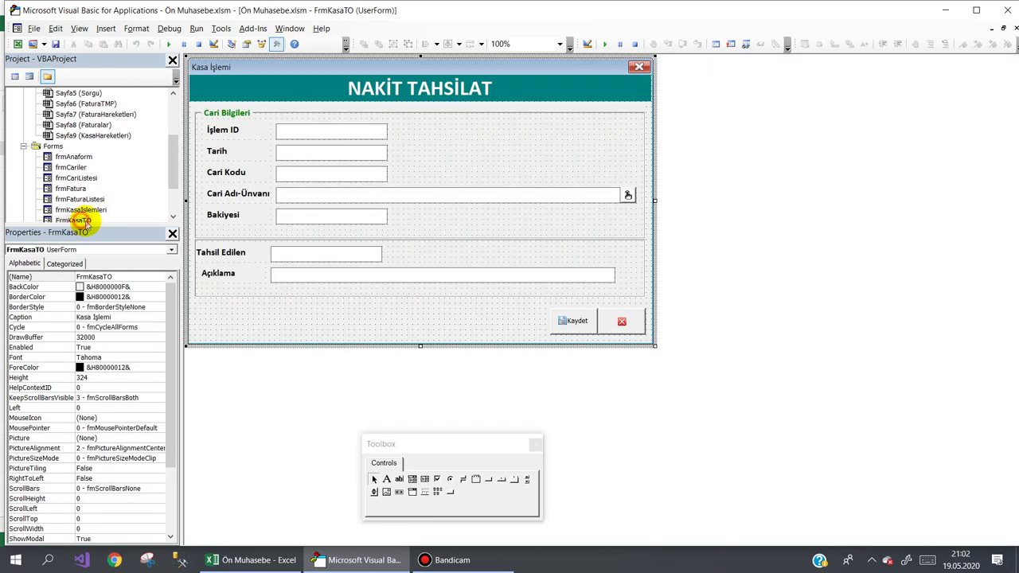
Inspect txtTutar, test-run Kasa İşlemleri showing the NAKİT TAHSİLAT row's 1000 Tutar, then reopen Sil's code
click(322, 257)
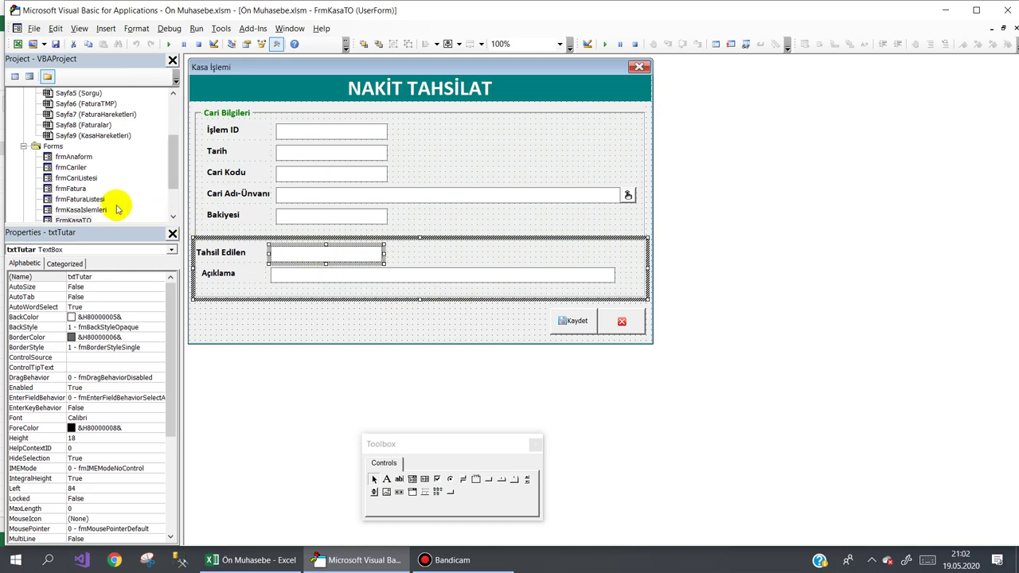
double_click(89, 210)
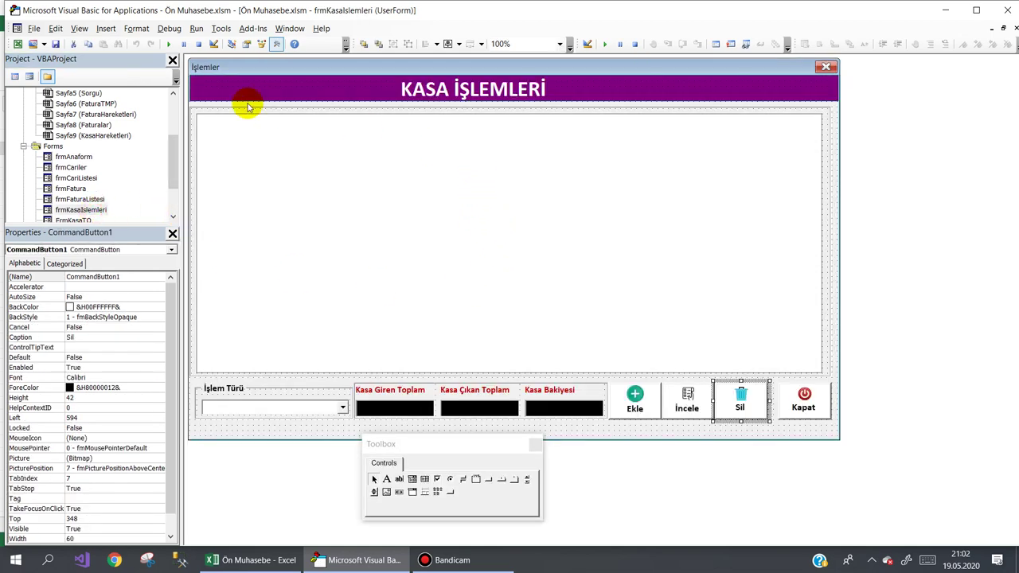
click(172, 44)
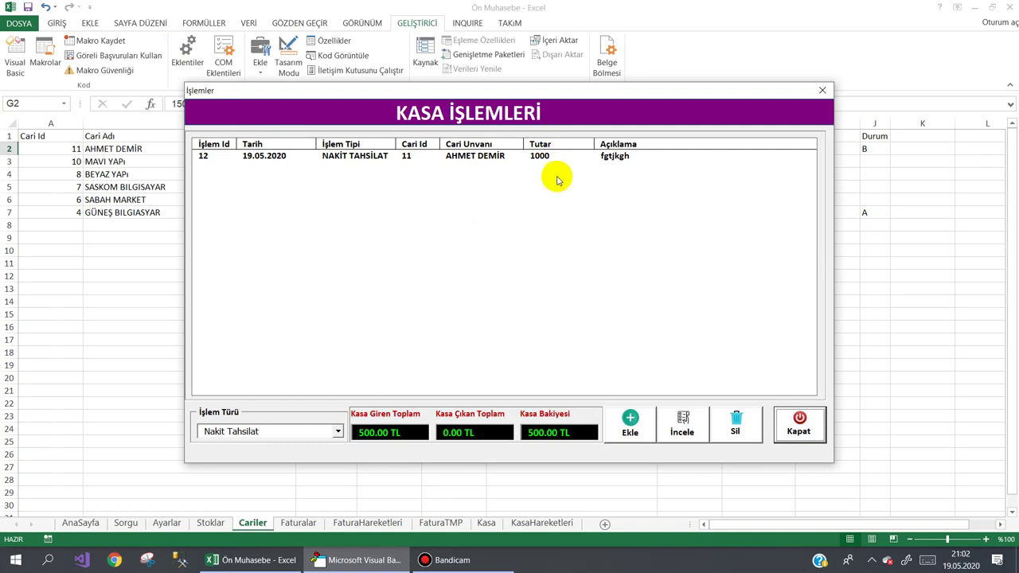
click(542, 157)
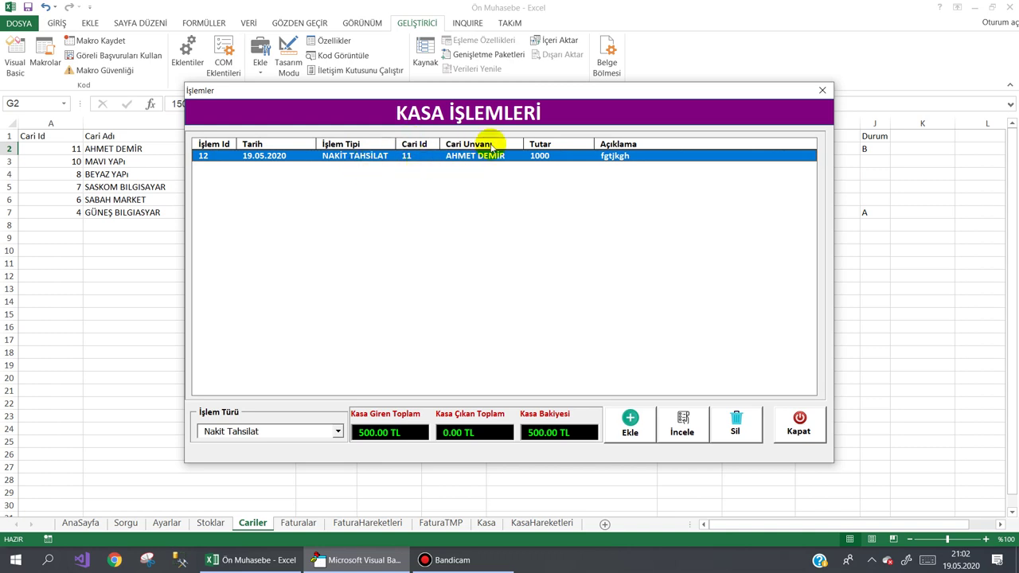
click(560, 171)
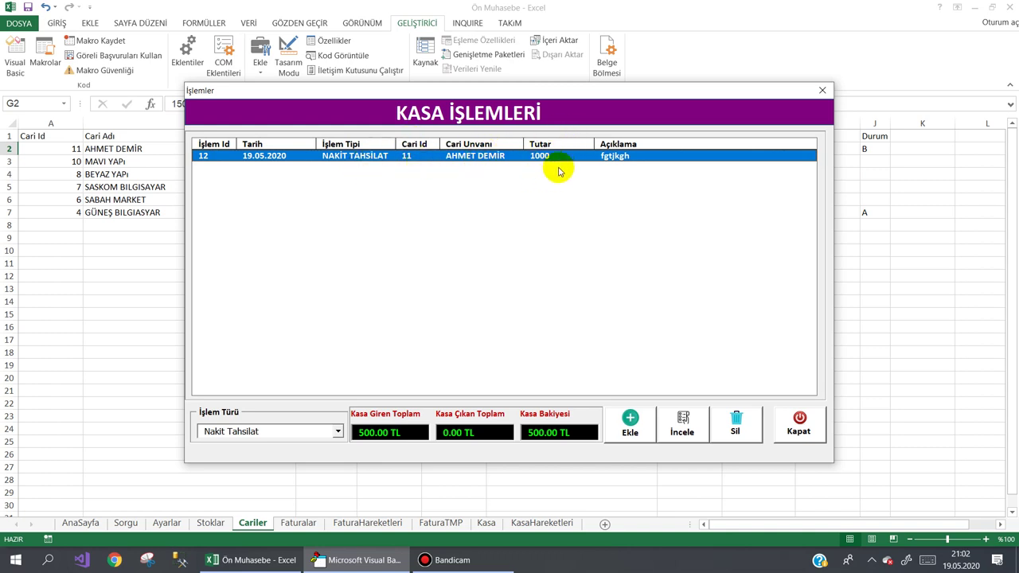
click(800, 426)
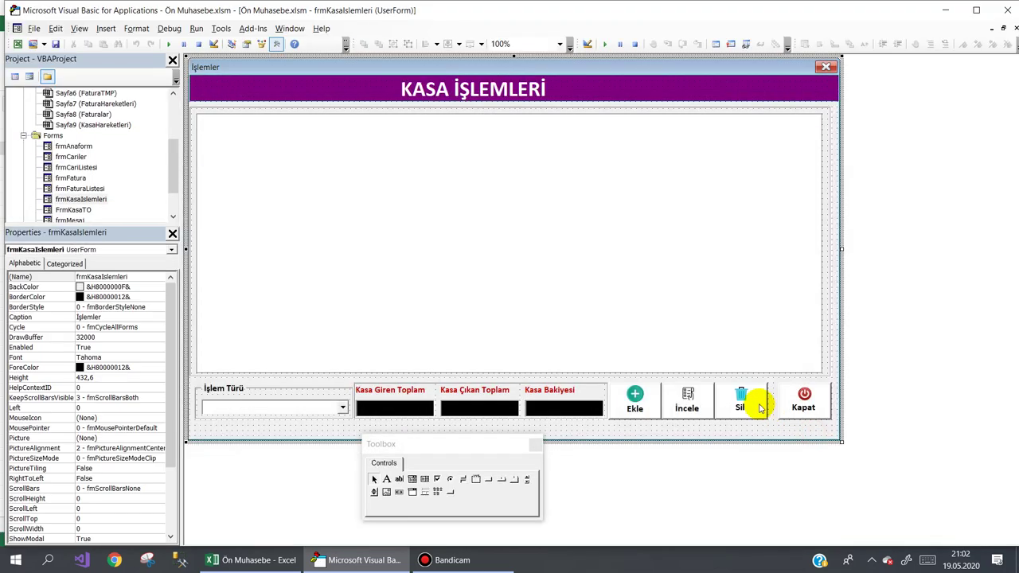
click(747, 406)
double_click(747, 406)
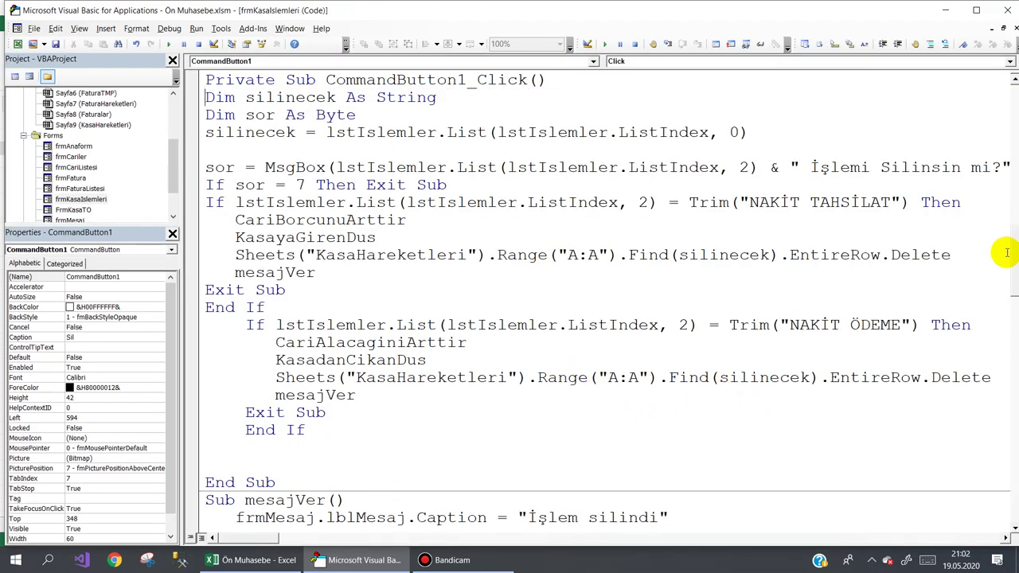
Highlight CariBorcunuArttir's column G addition, G minus H balance and column J status, then show the Cariler sheet
drag(1017, 262, 1005, 313)
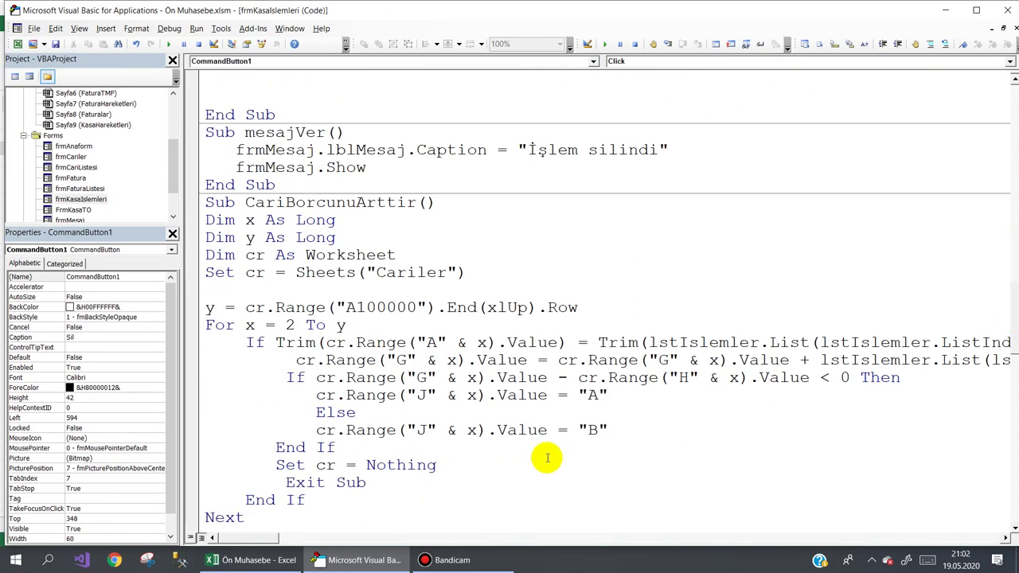
drag(262, 541, 288, 539)
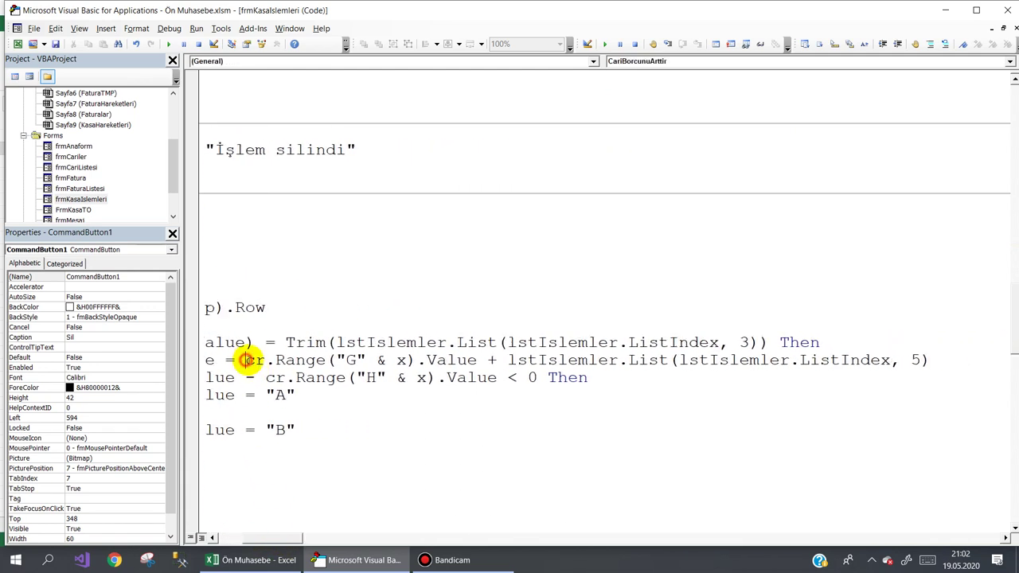
drag(245, 360, 948, 359)
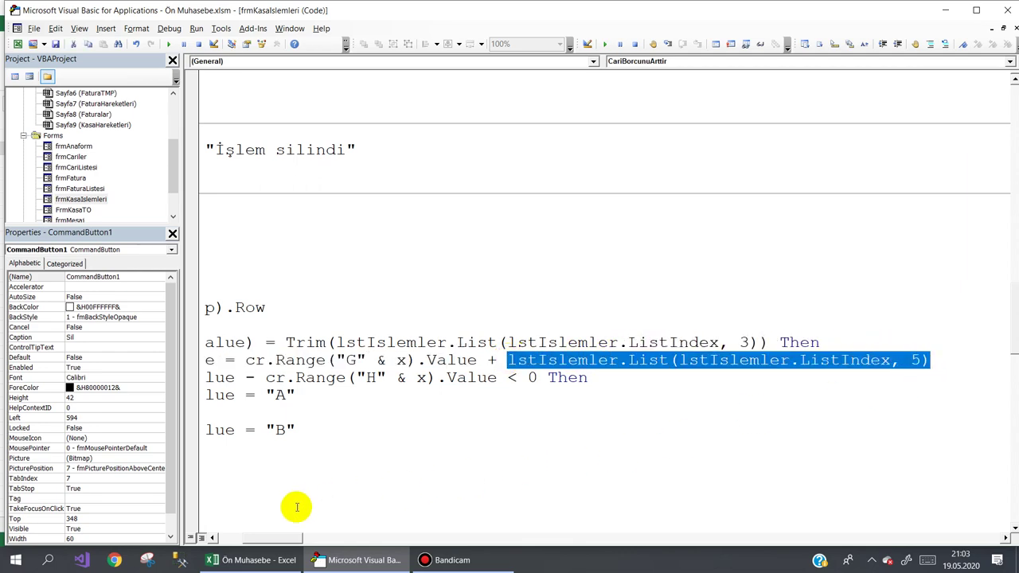
drag(277, 538, 219, 537)
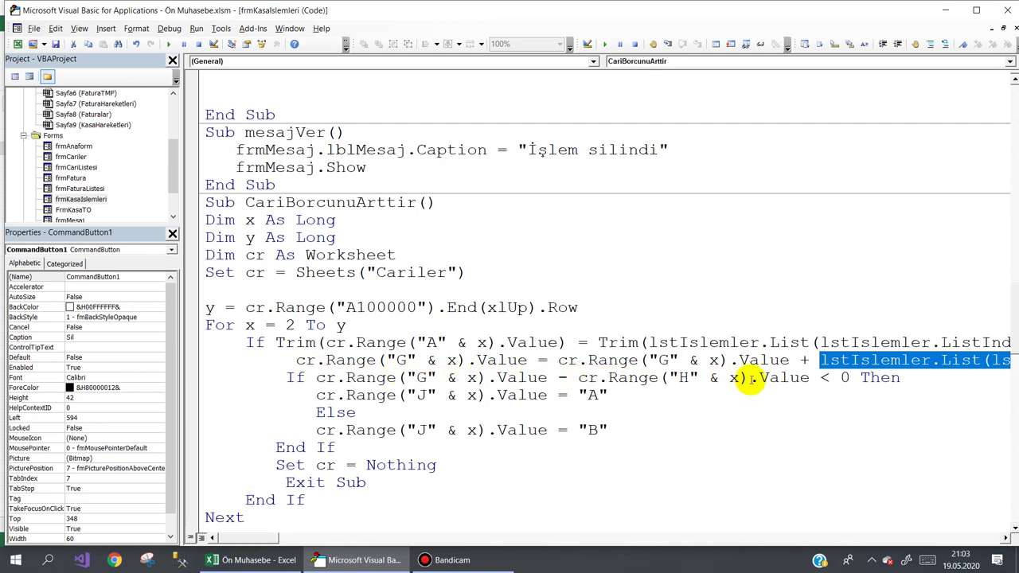
drag(749, 378, 358, 379)
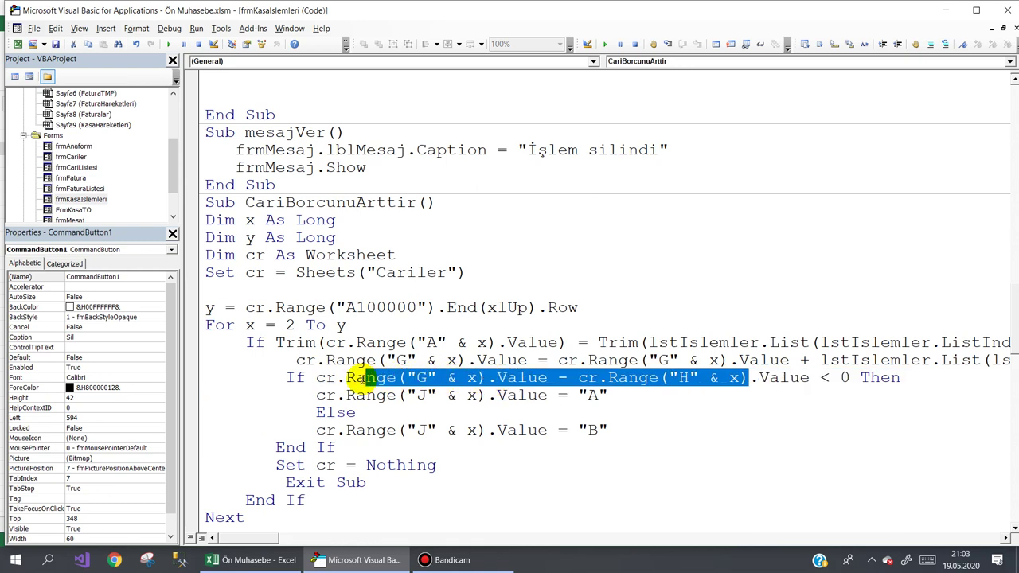
drag(316, 394, 466, 395)
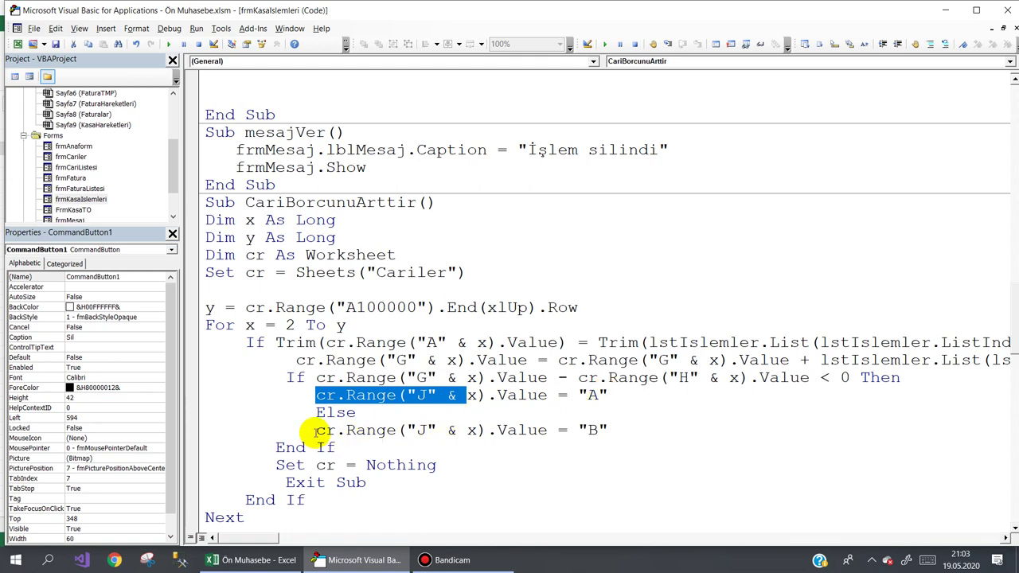
click(249, 563)
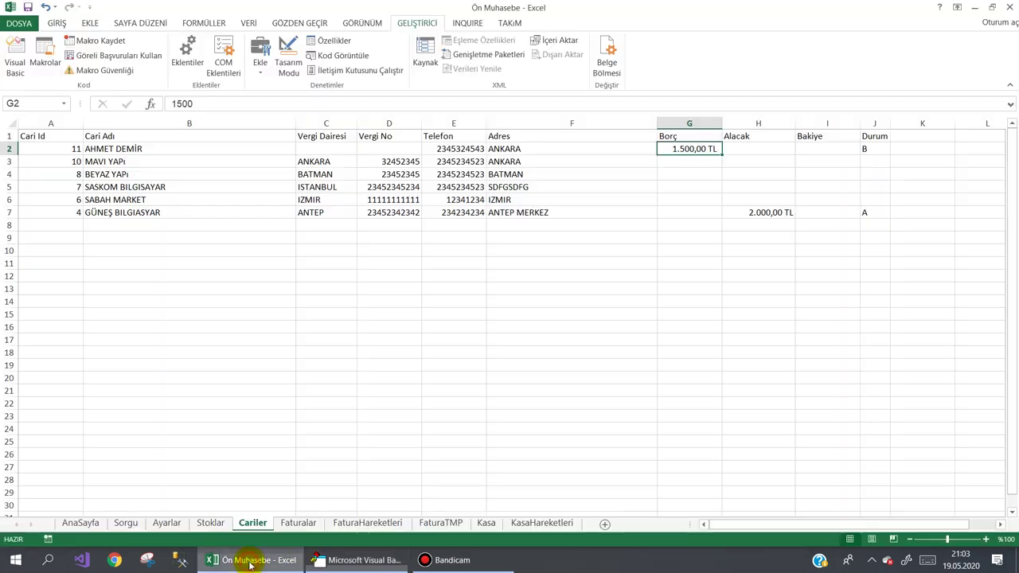
Review row 2's Borç 1500 and Durum B, then enter a 2000 Alacak in H2
click(773, 146)
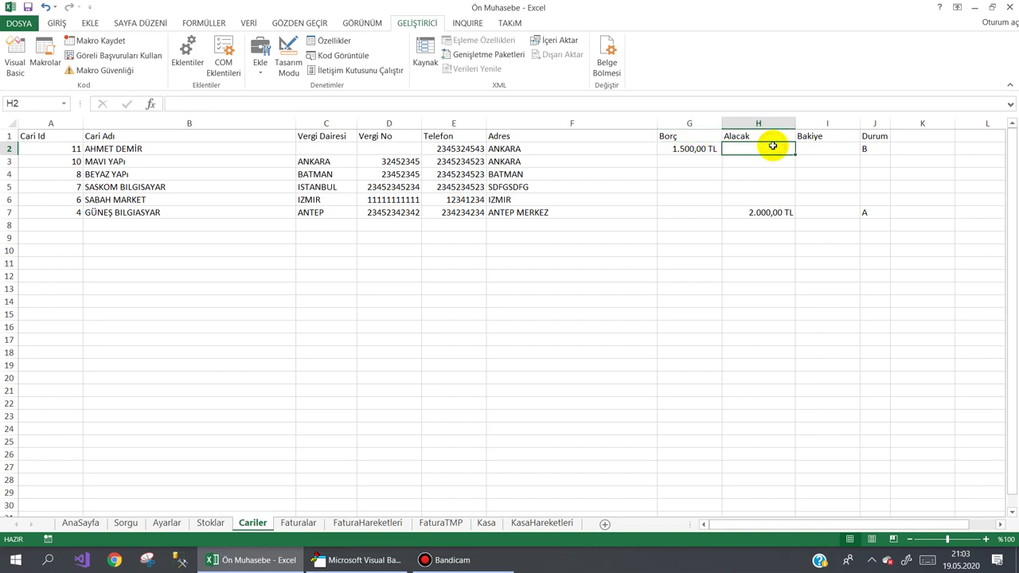
click(878, 149)
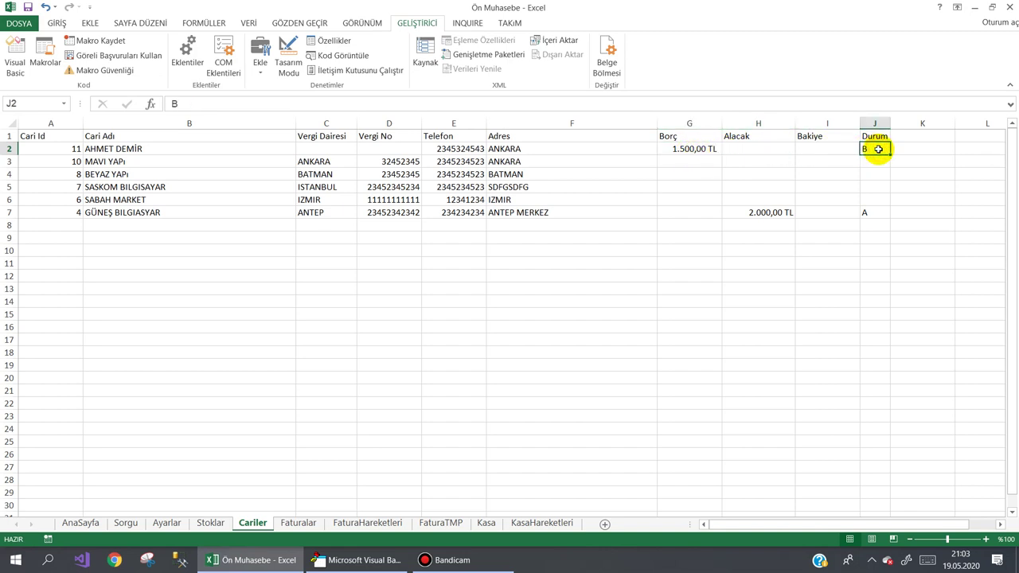
click(692, 151)
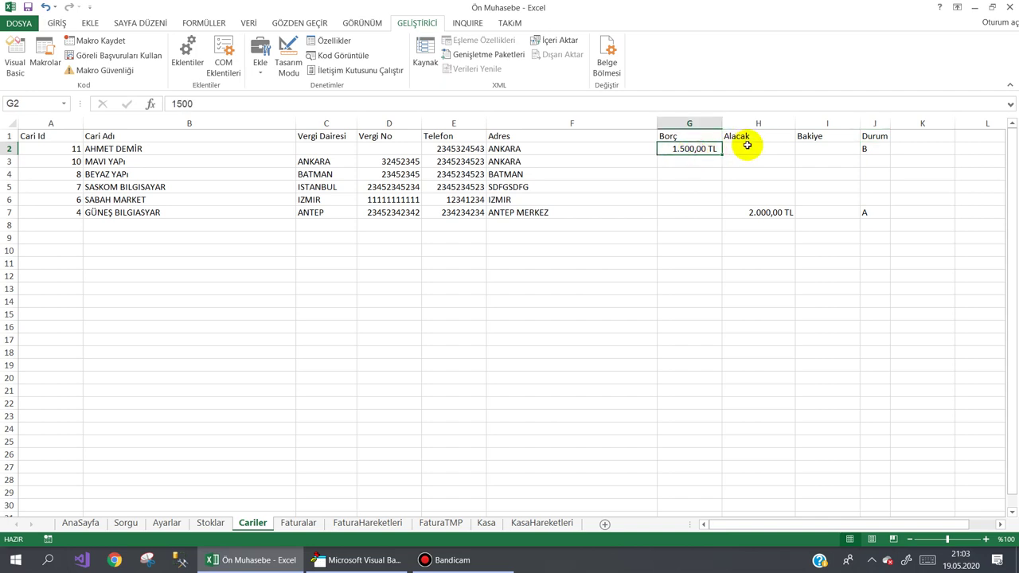
click(747, 147)
text(2000)
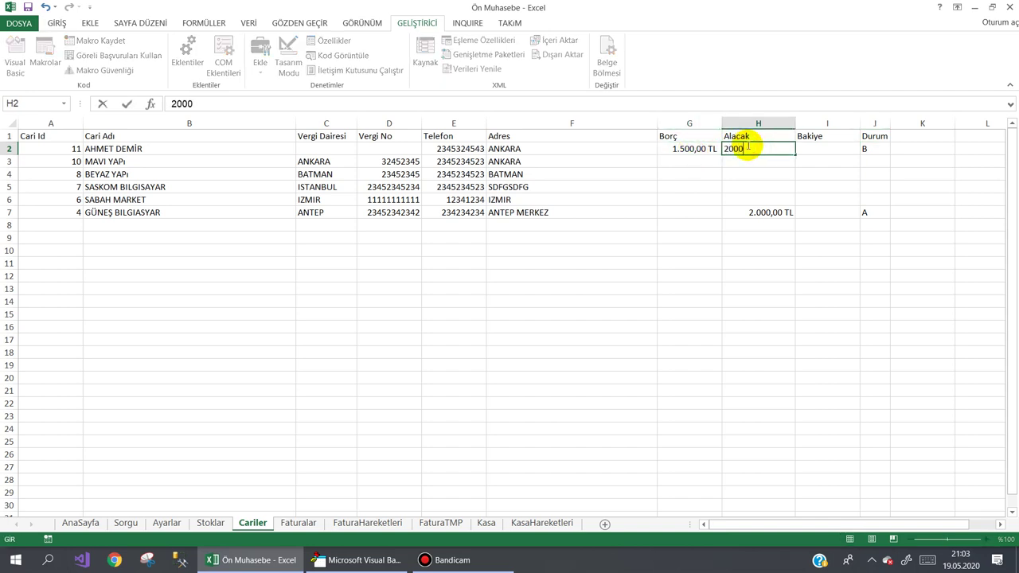
key(Return)
click(690, 148)
click(784, 149)
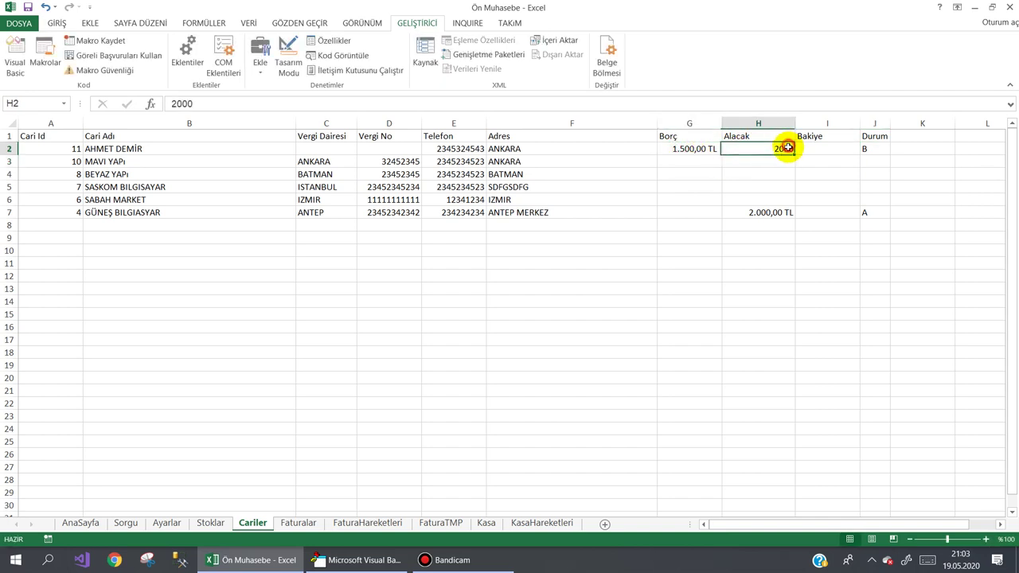
Change J2's Durum to 'a' and H2's Alacak amount to 1000
click(875, 149)
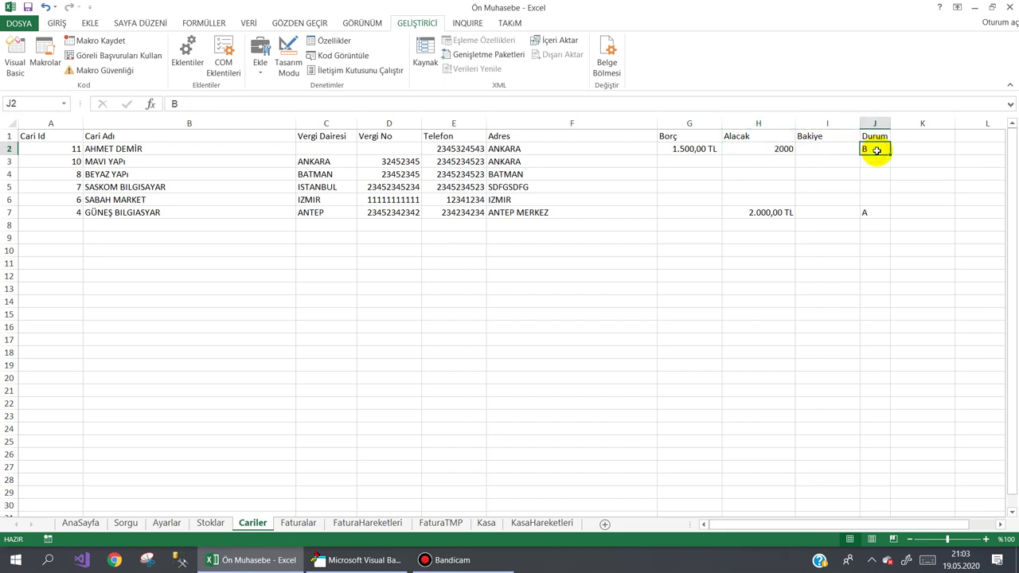
text(a)
click(774, 170)
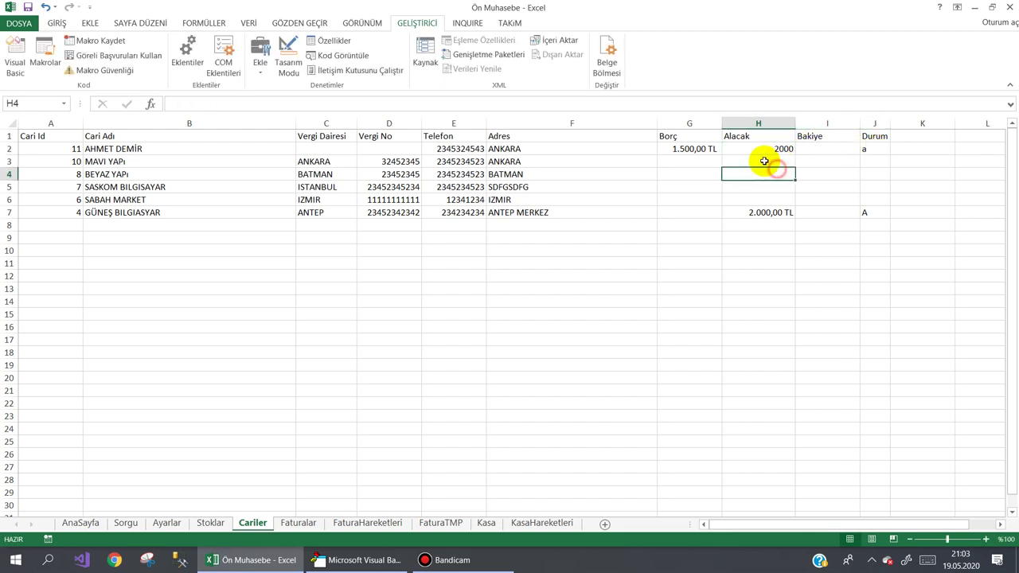
click(709, 149)
click(769, 149)
text(100)
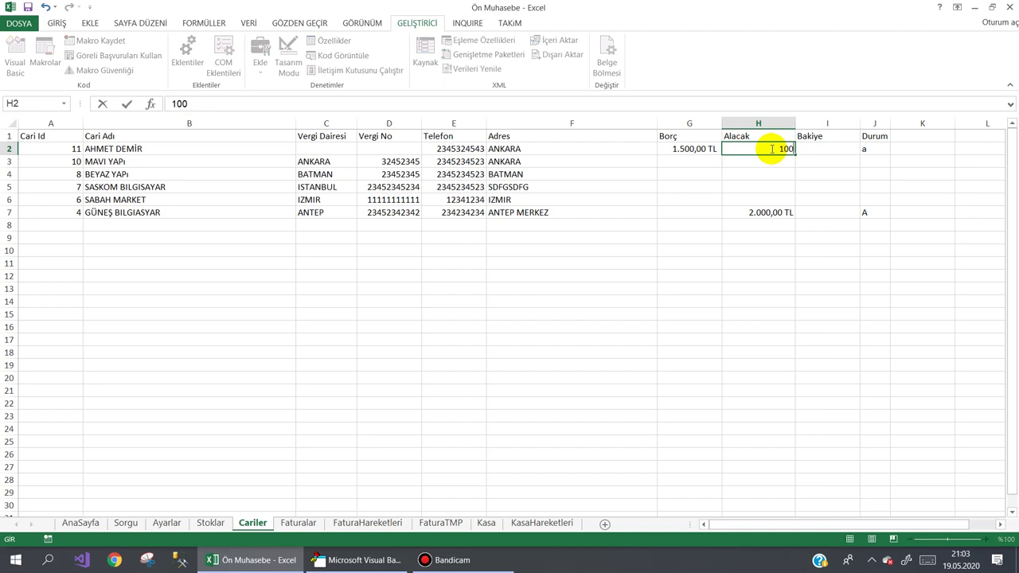
click(822, 156)
click(821, 147)
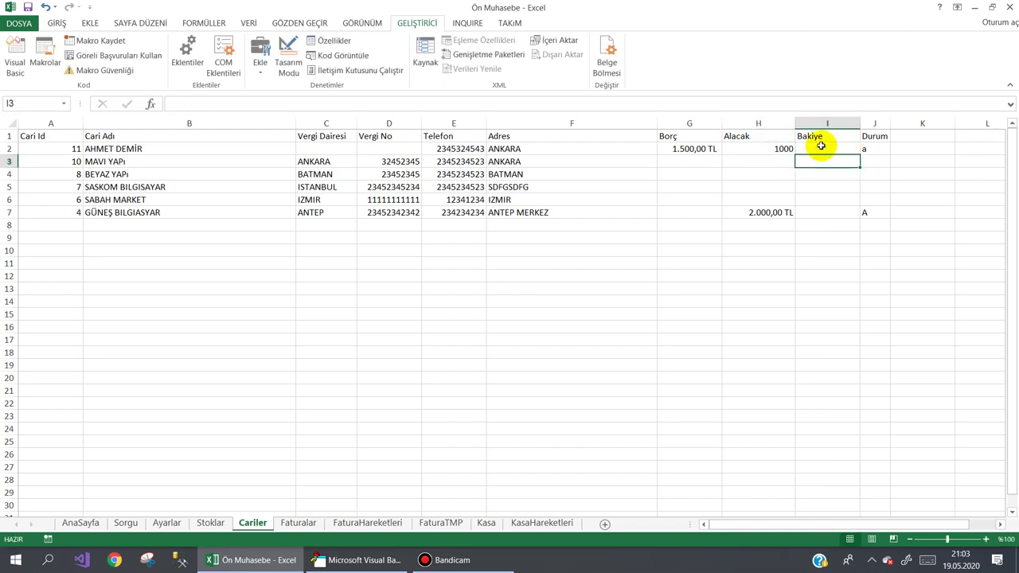
Restore J2's Durum to B, recheck G2, H2 and J2, and return to the VBA code
click(873, 148)
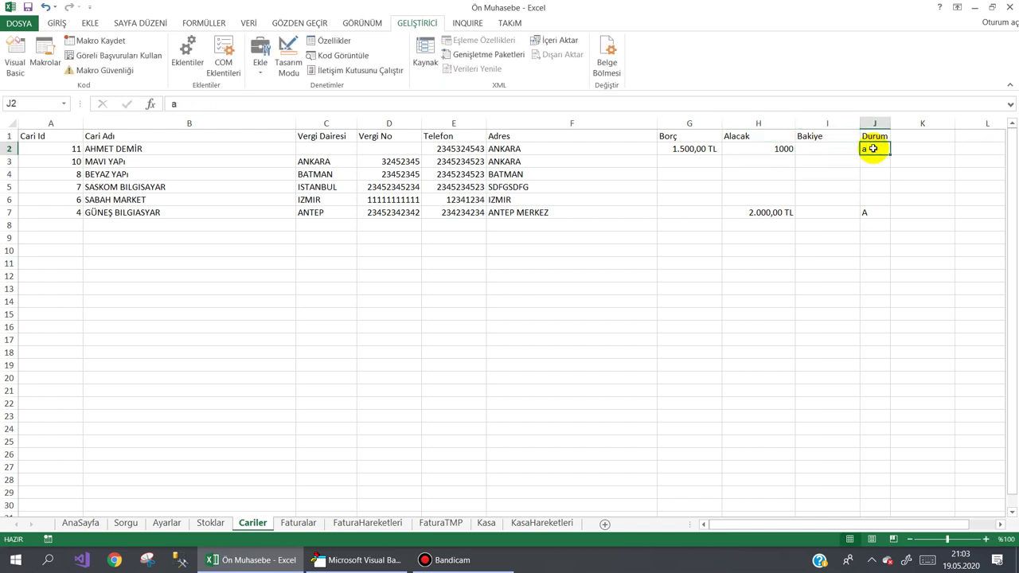
text(B)
click(777, 162)
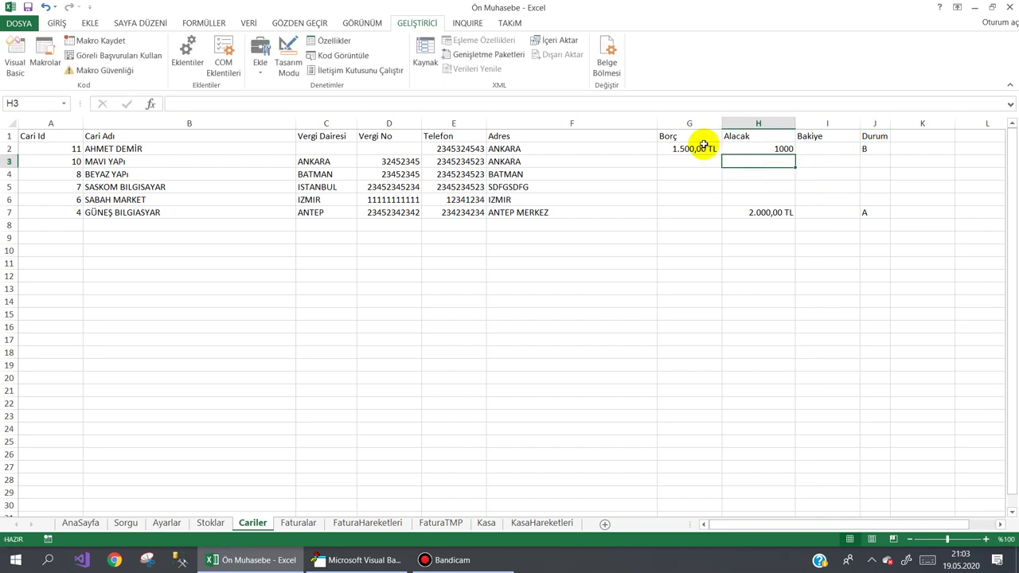
click(745, 148)
click(876, 149)
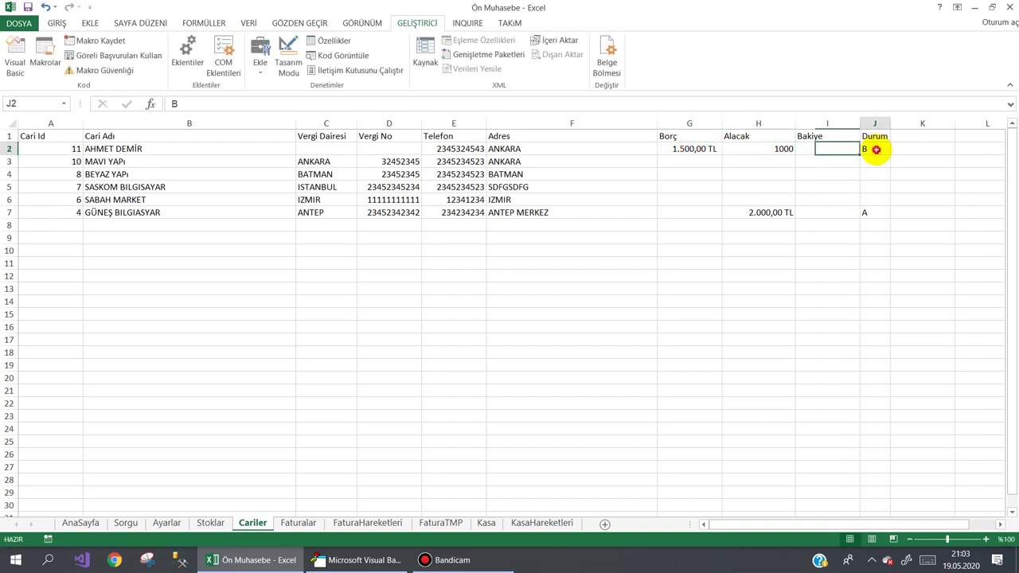
click(683, 149)
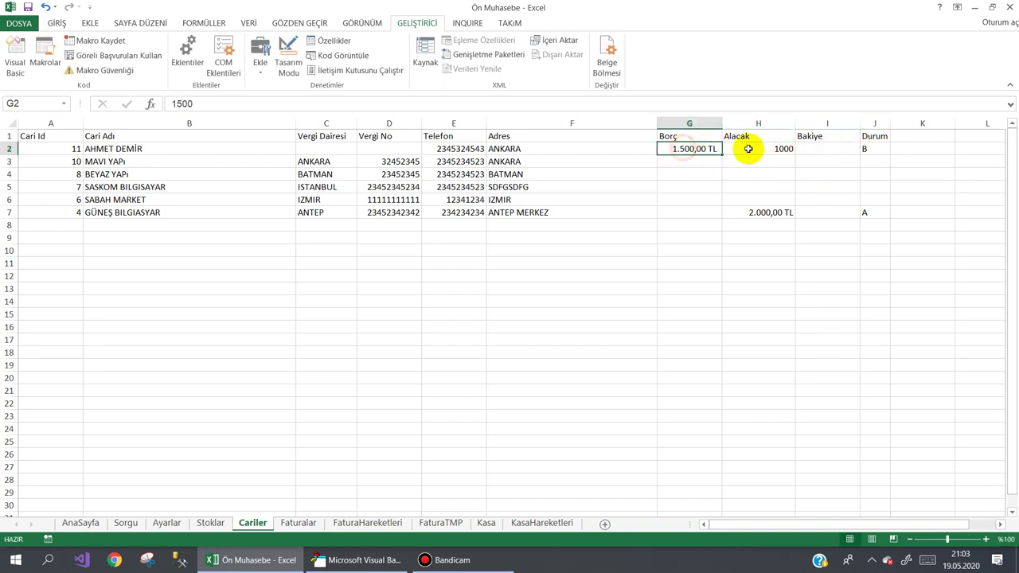
click(749, 149)
click(868, 150)
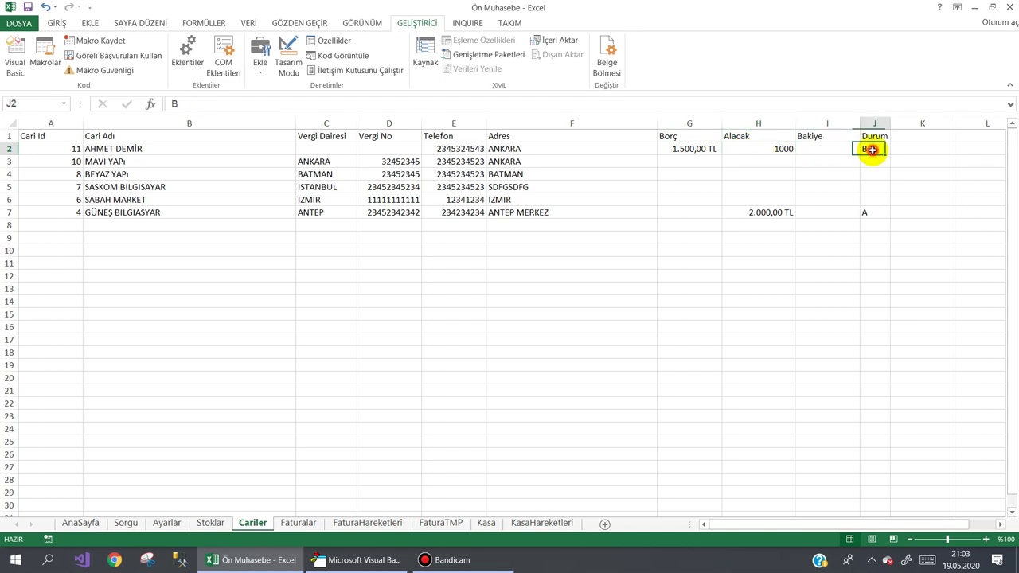
click(766, 152)
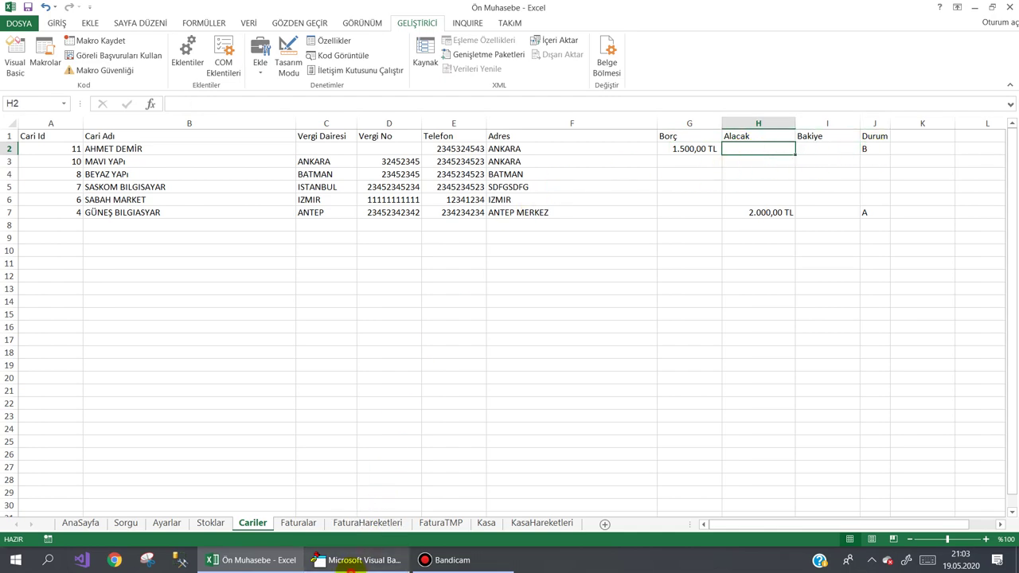
click(362, 559)
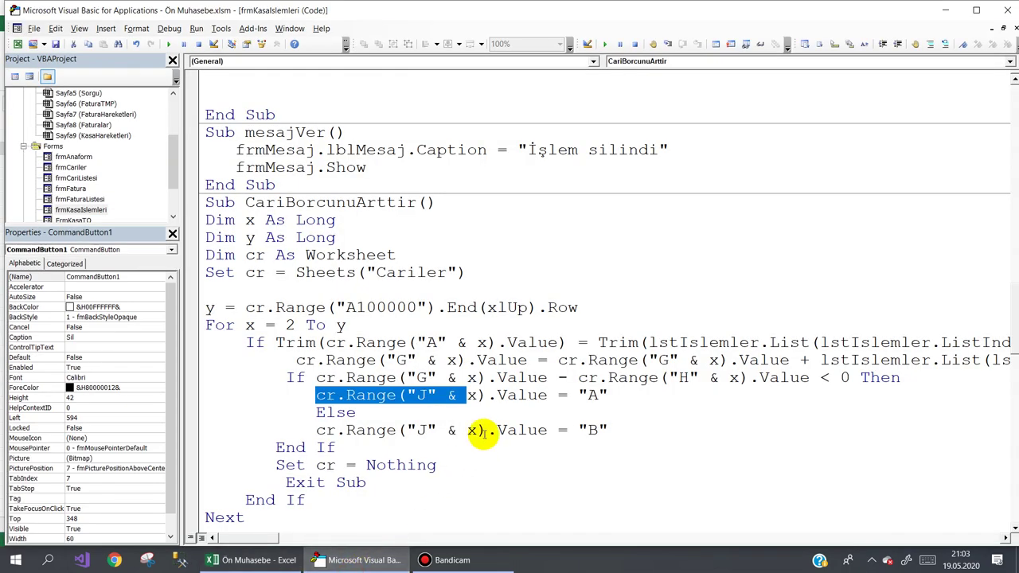
click(352, 400)
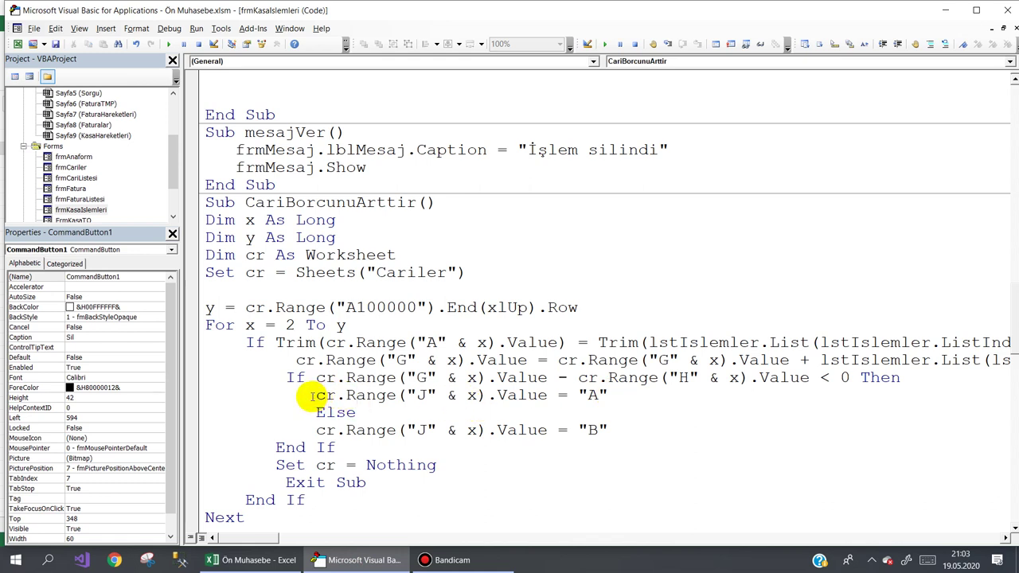
drag(310, 396, 466, 396)
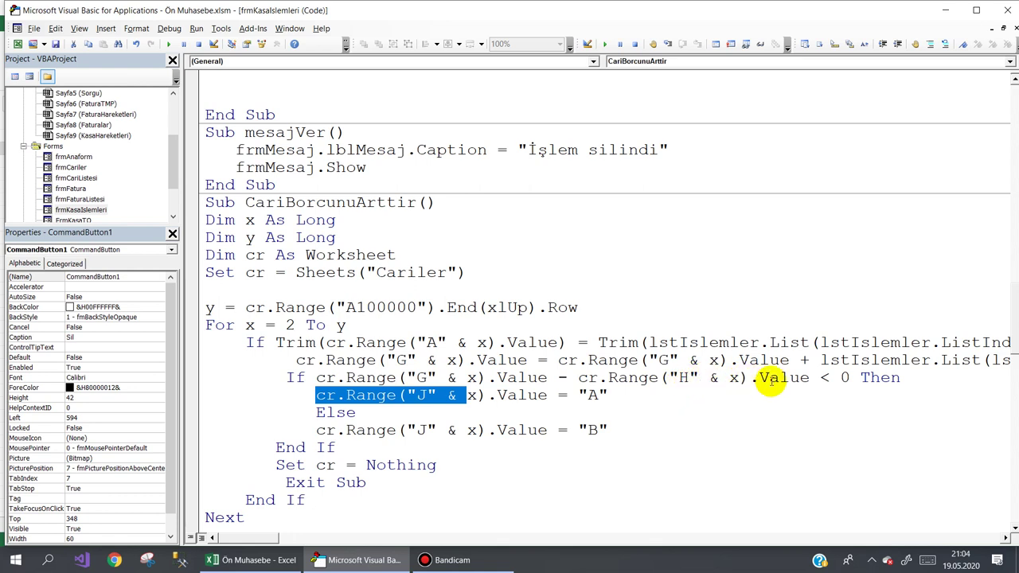
drag(820, 377, 831, 378)
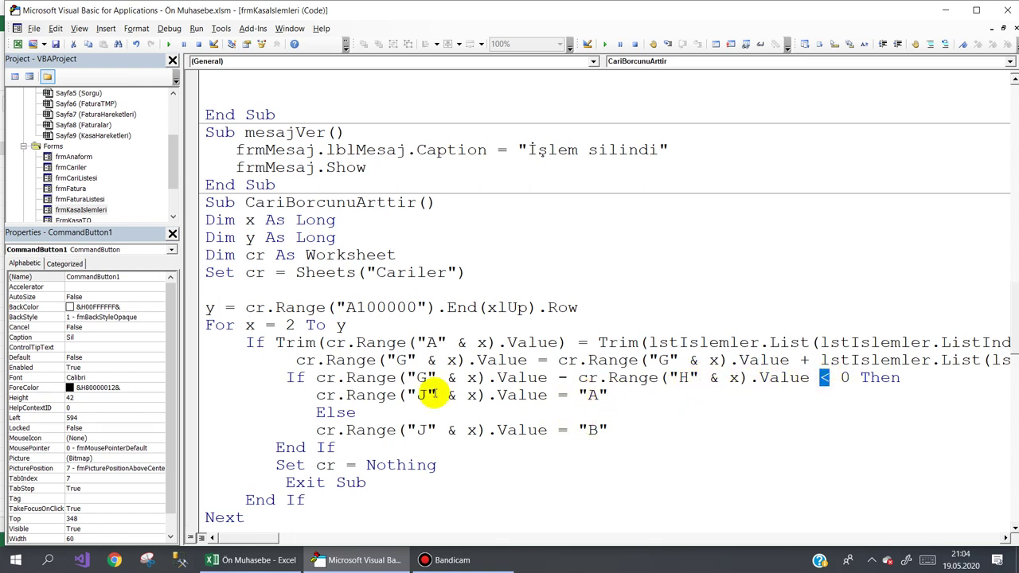
drag(317, 395, 605, 397)
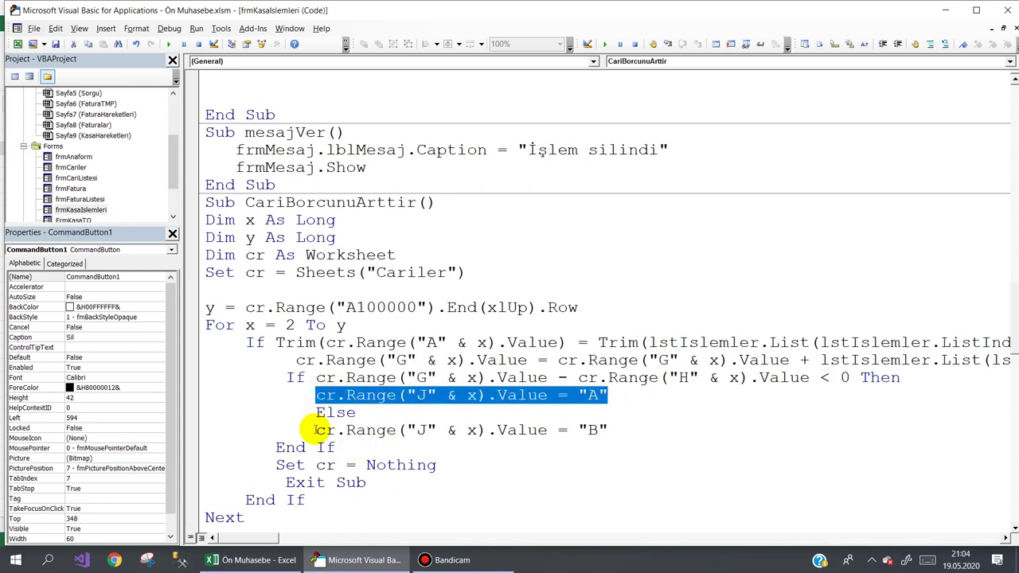
drag(315, 430, 374, 430)
drag(503, 430, 659, 430)
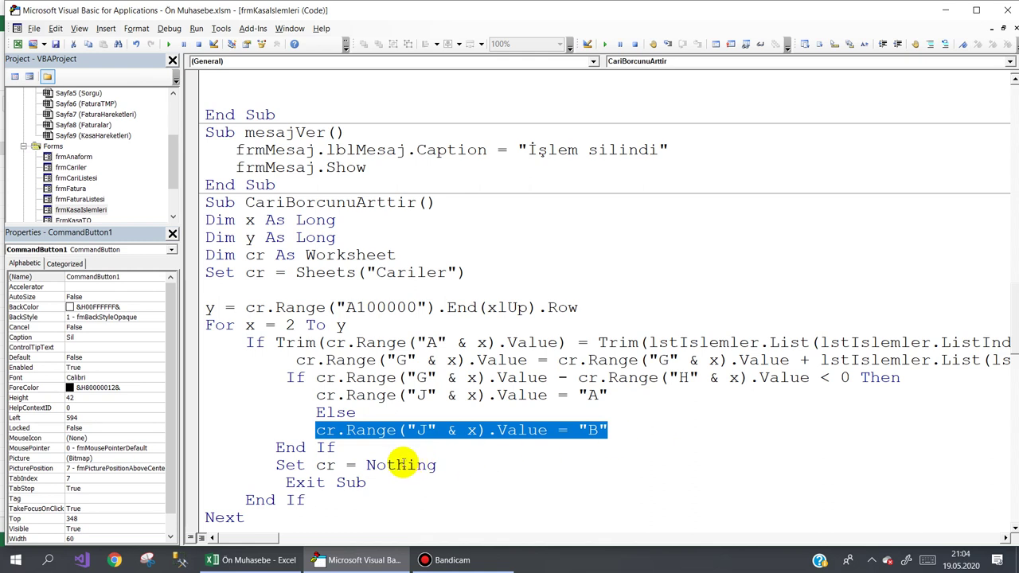
drag(365, 465, 430, 470)
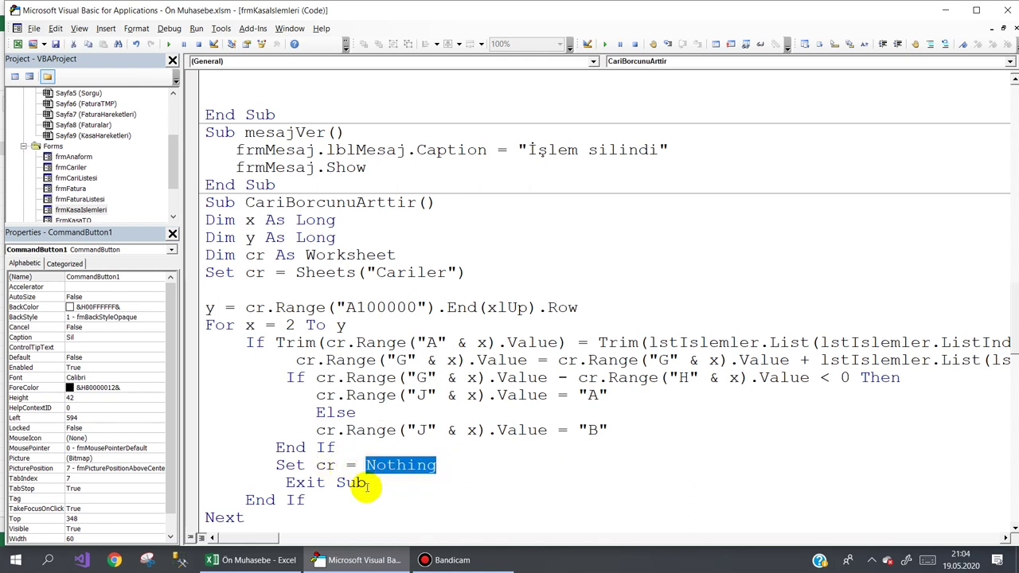
scroll(367, 484, down, 1)
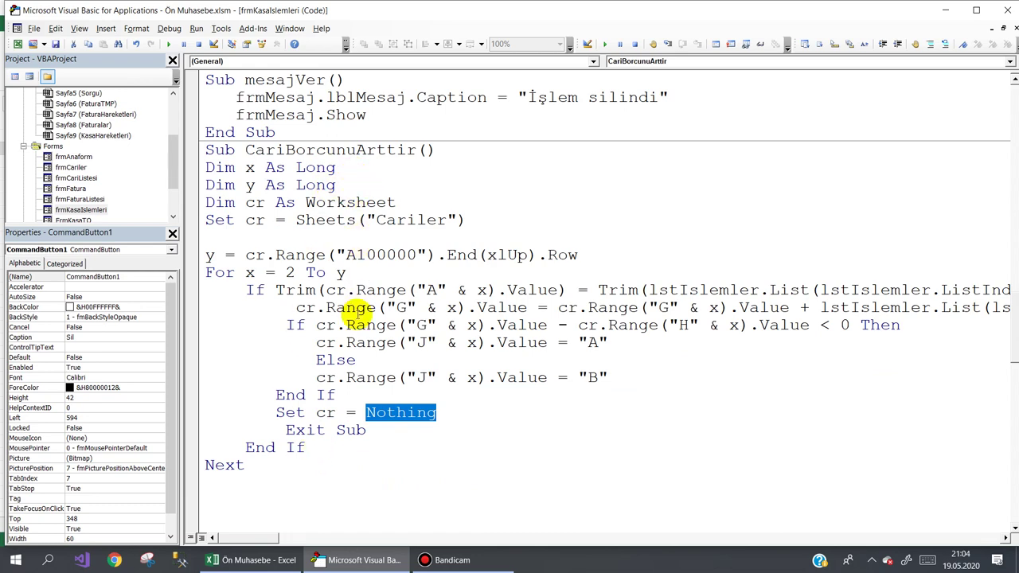
scroll(358, 316, up, 1)
scroll(362, 303, up, 2)
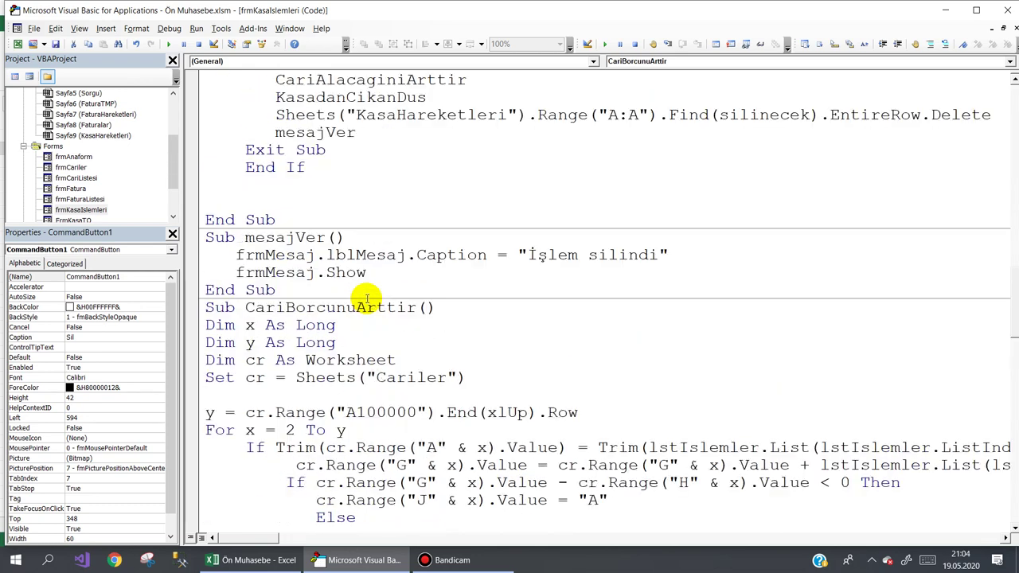
scroll(364, 296, up, 2)
scroll(368, 293, up, 2)
scroll(368, 293, up, 1)
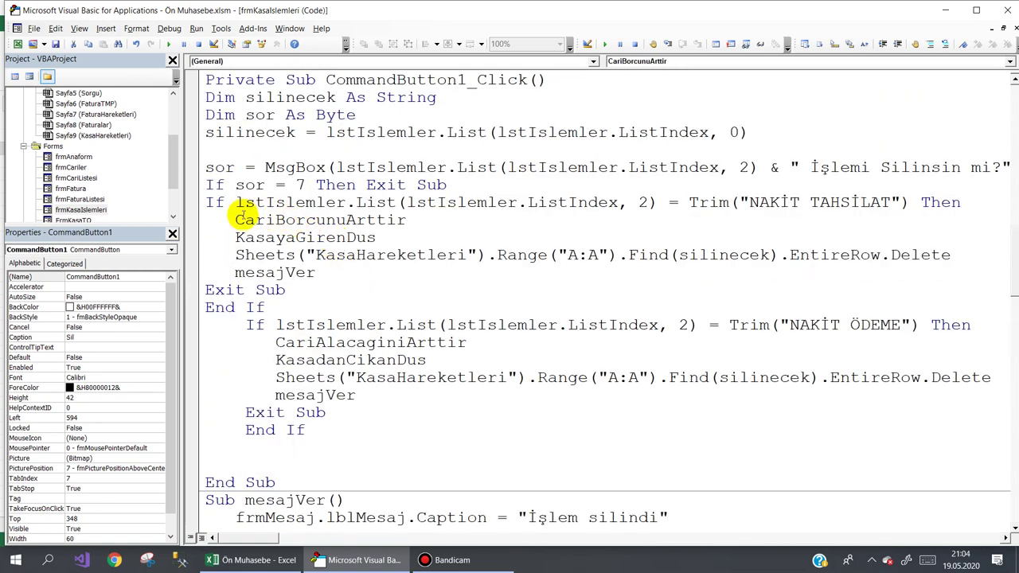
drag(230, 217, 431, 225)
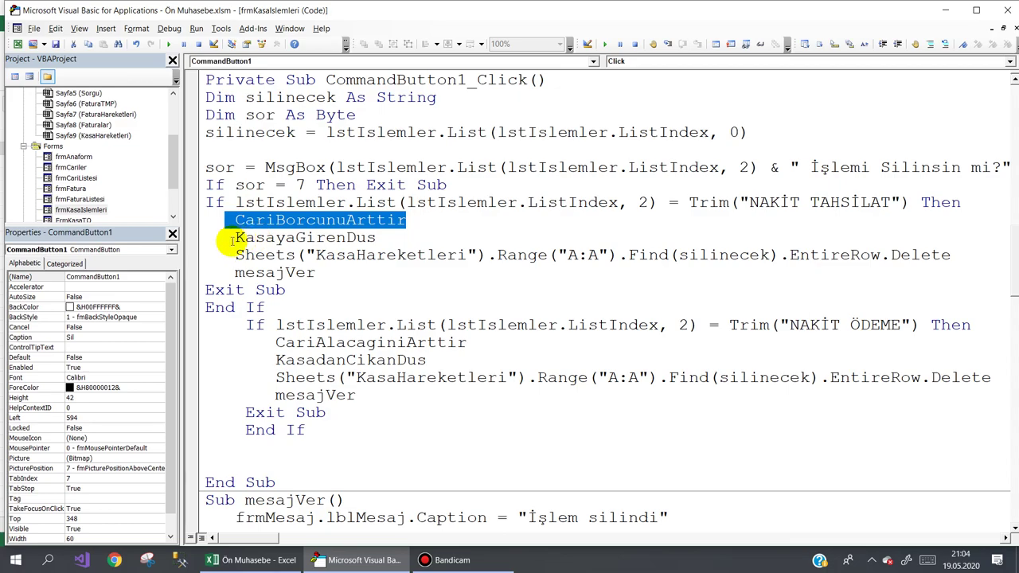
drag(233, 237, 393, 237)
scroll(393, 324, down, 1)
scroll(393, 325, down, 2)
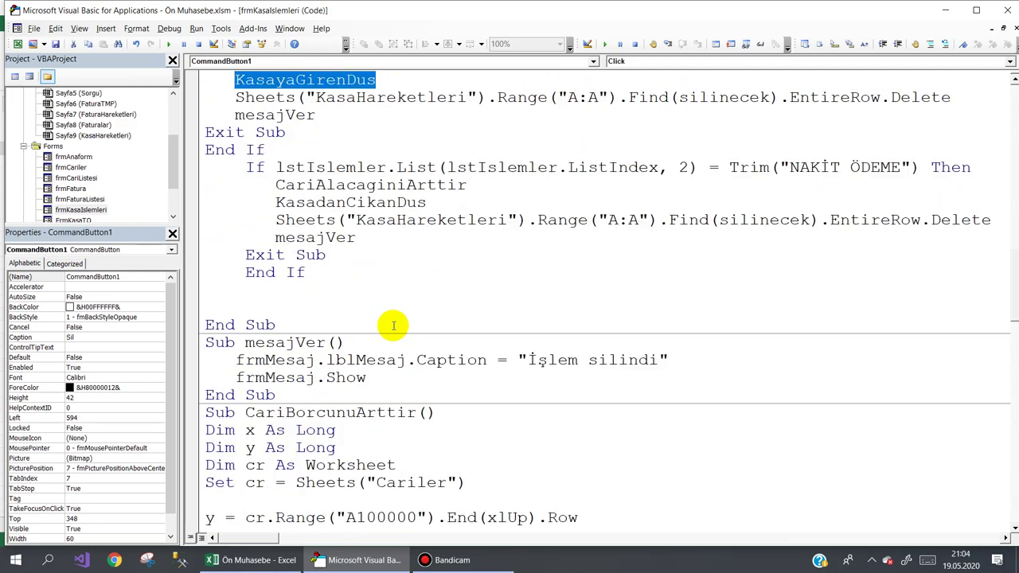
scroll(393, 325, down, 5)
scroll(393, 334, down, 1)
scroll(393, 340, down, 1)
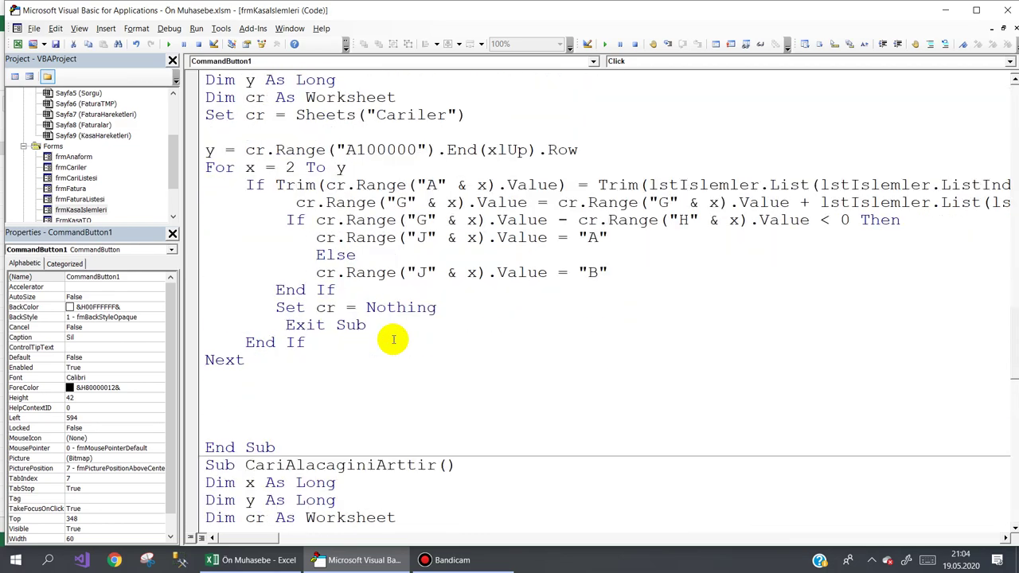
scroll(393, 340, down, 1)
scroll(393, 340, down, 1)
scroll(394, 341, down, 4)
scroll(393, 341, down, 2)
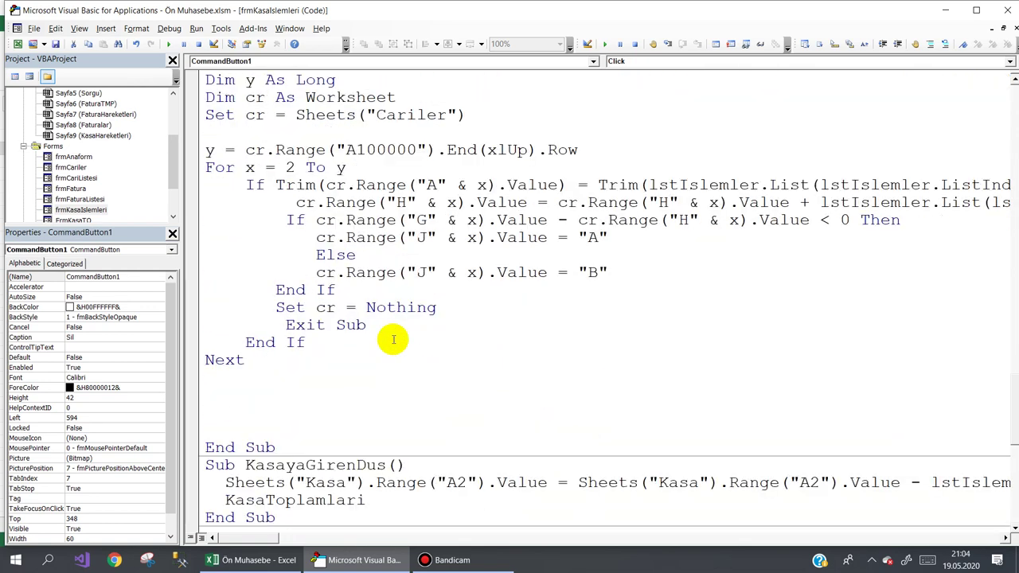
scroll(393, 341, down, 3)
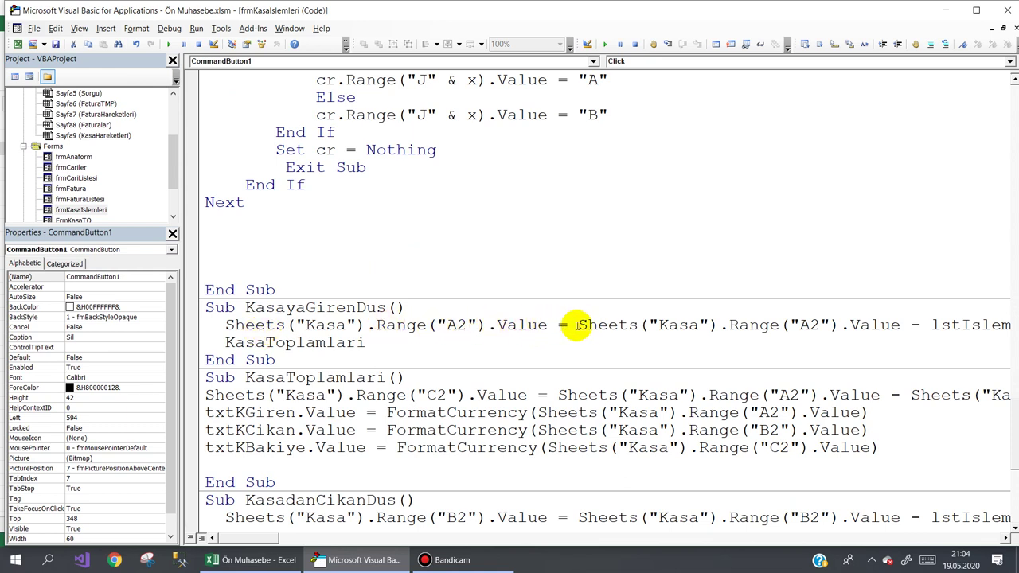
drag(577, 325, 1011, 325)
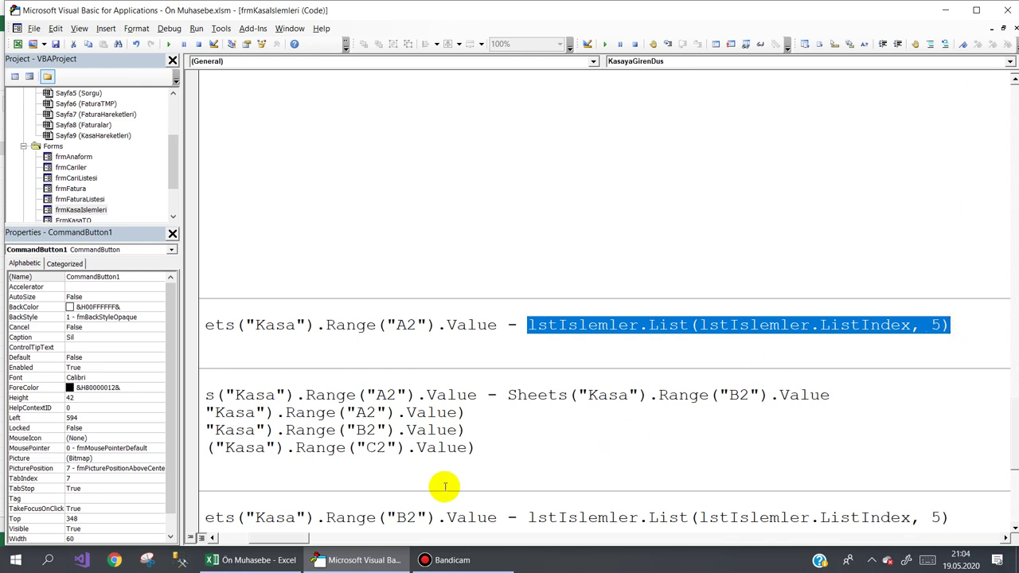
drag(269, 538, 245, 543)
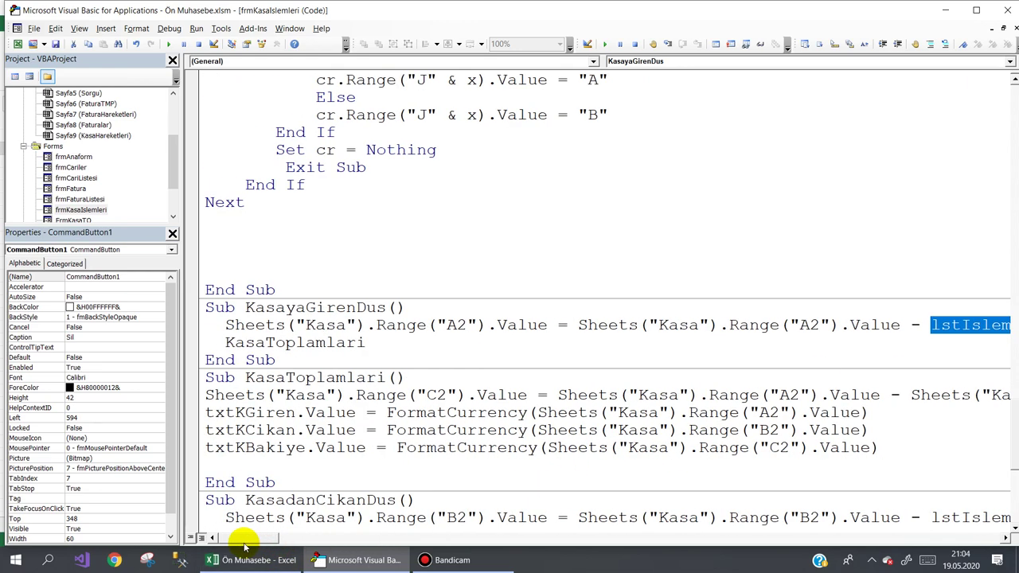
drag(224, 342, 386, 342)
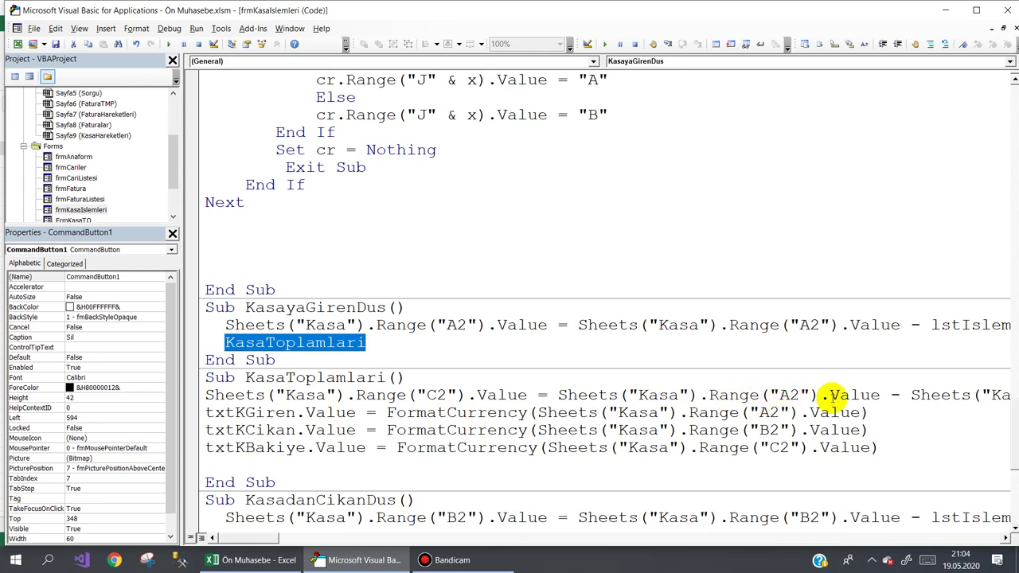
drag(937, 399, 1013, 400)
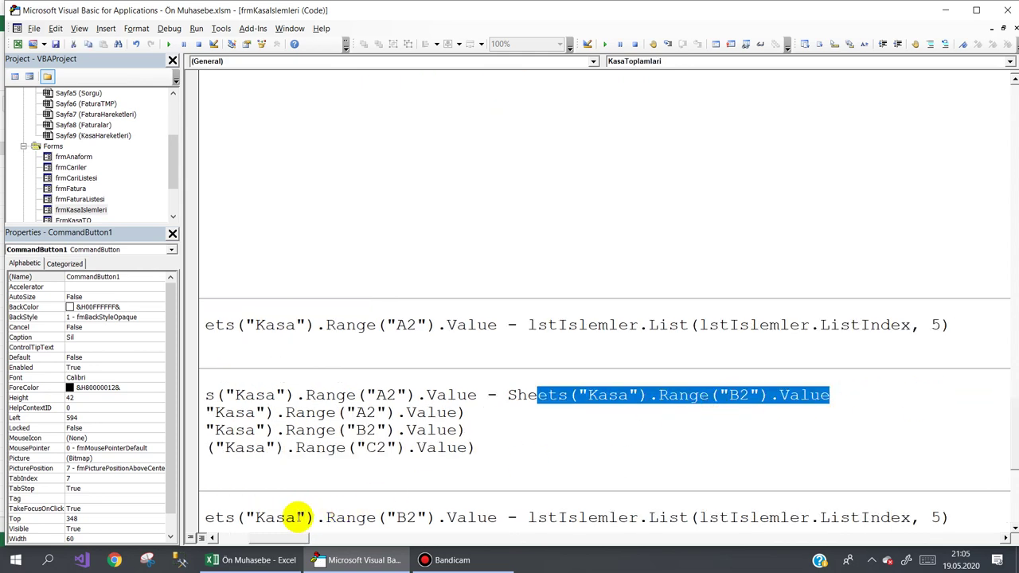
drag(288, 538, 250, 548)
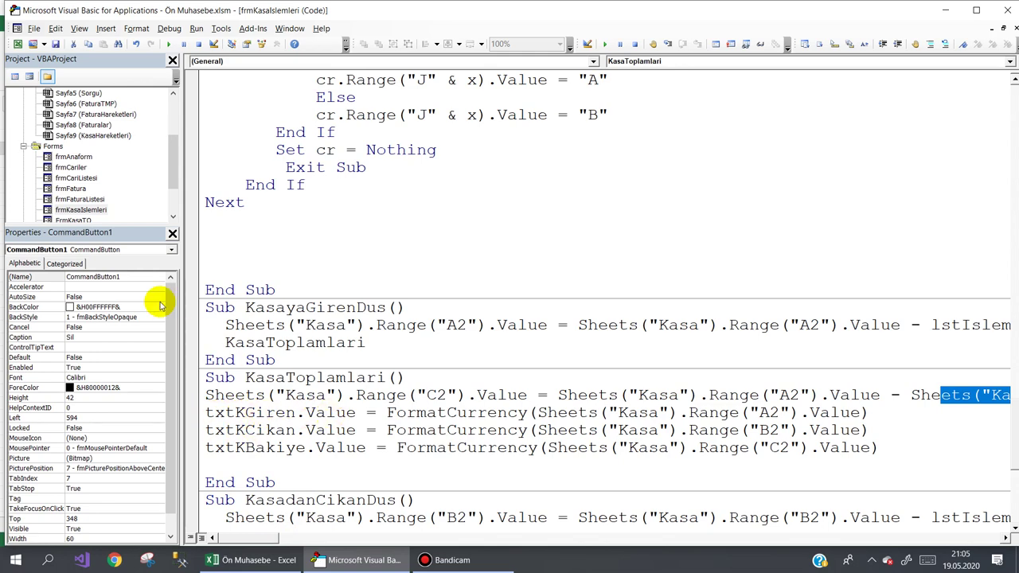
double_click(97, 210)
click(395, 412)
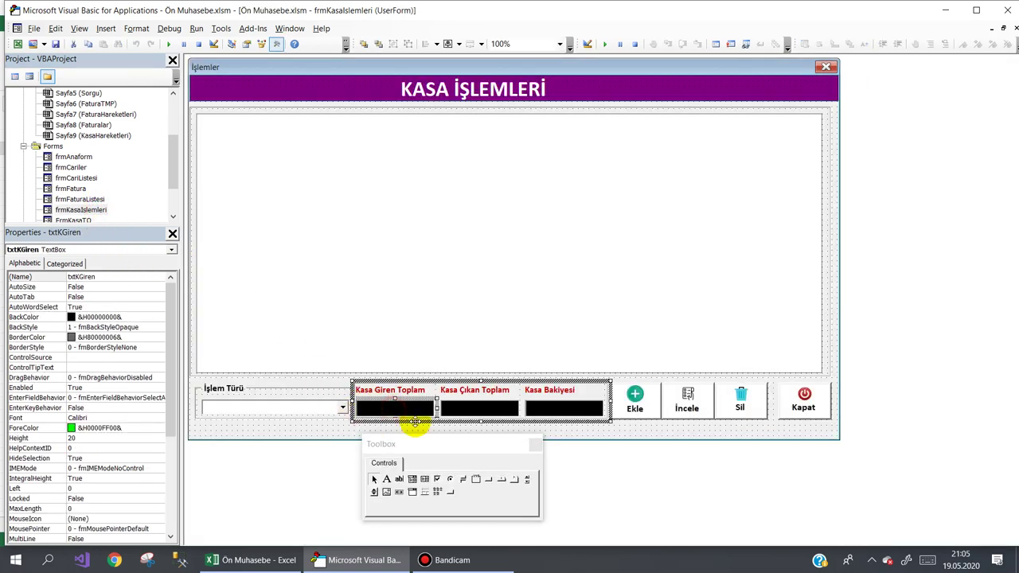
double_click(628, 428)
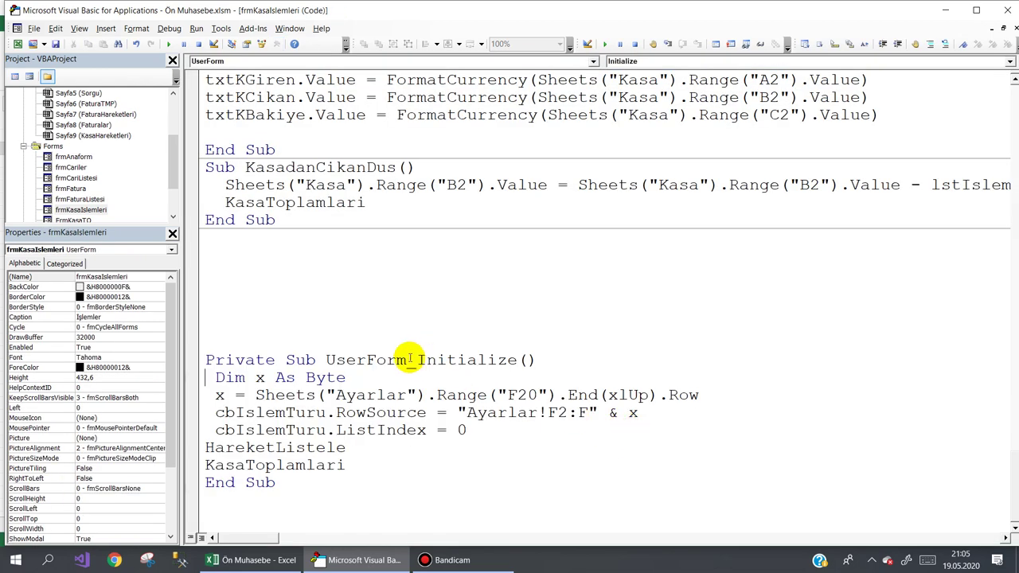
scroll(1010, 491, up, 4)
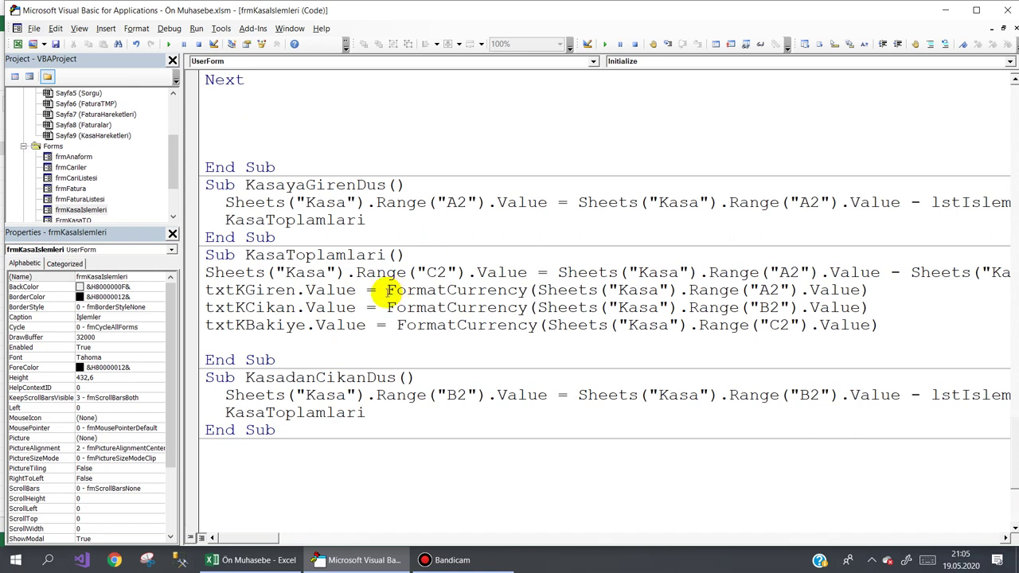
double_click(398, 290)
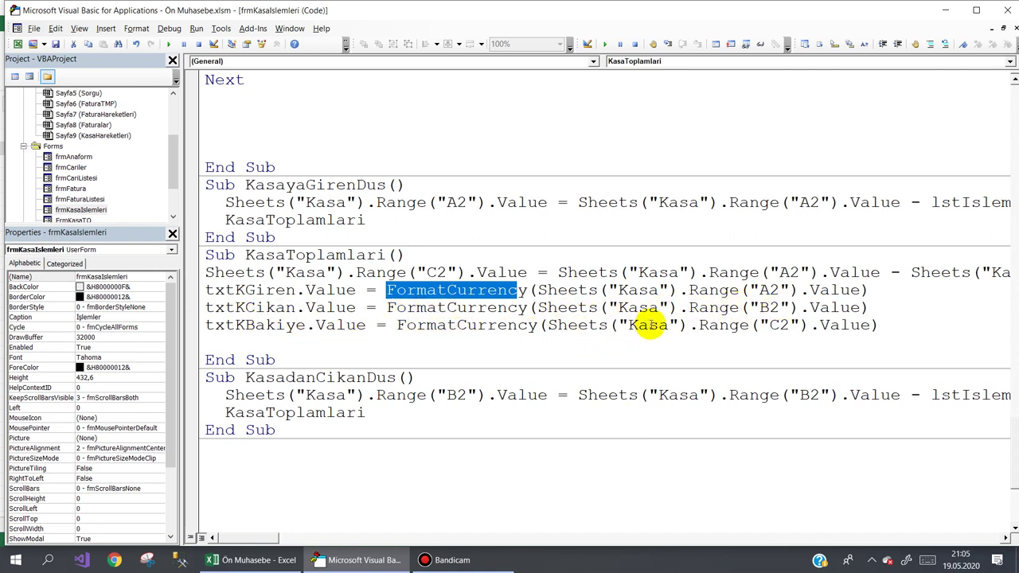
mouse_move(884, 326)
mouse_down()
mouse_move(191, 290)
mouse_move(180, 273)
mouse_up()
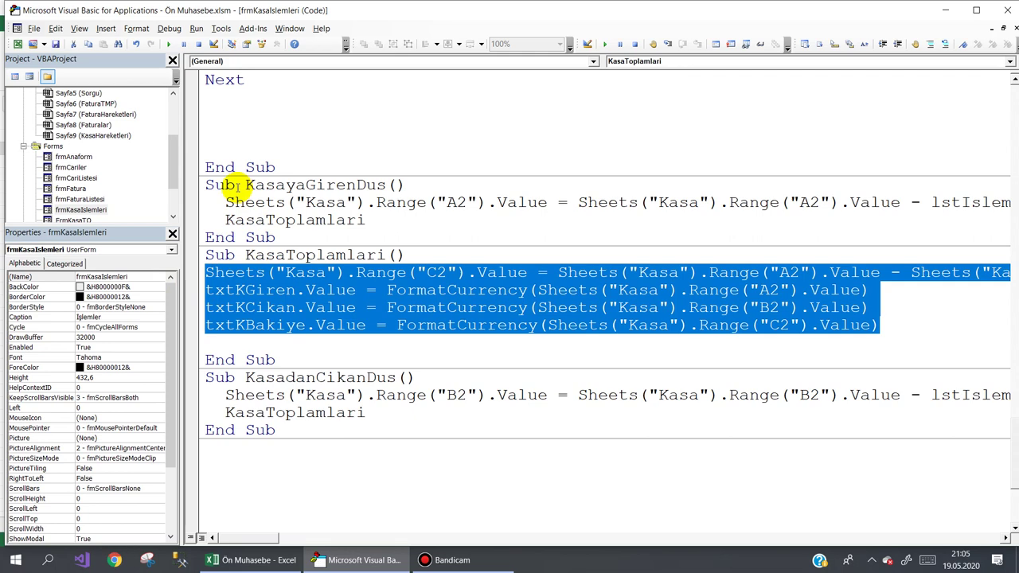
drag(244, 185, 382, 185)
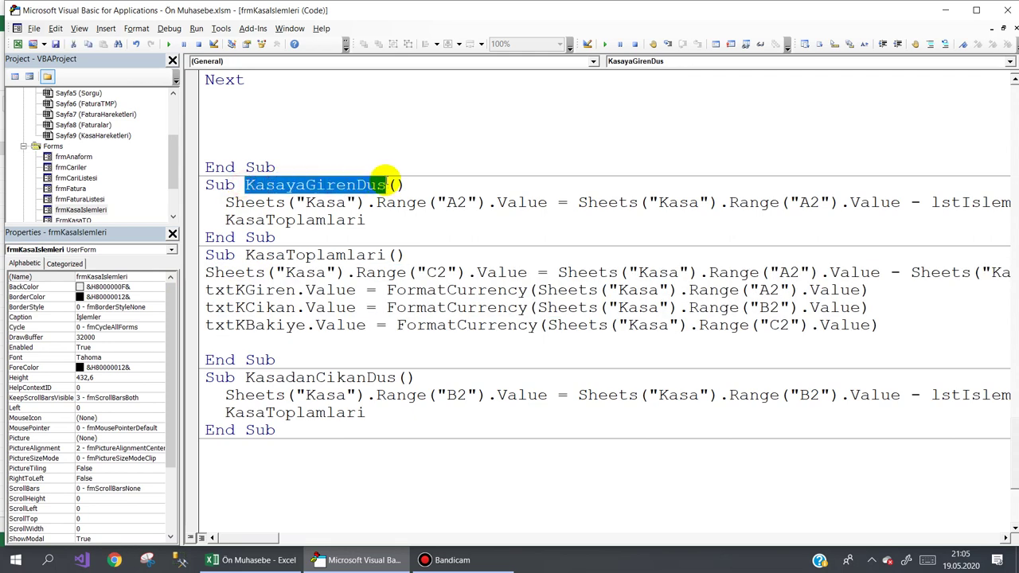
drag(365, 220, 228, 221)
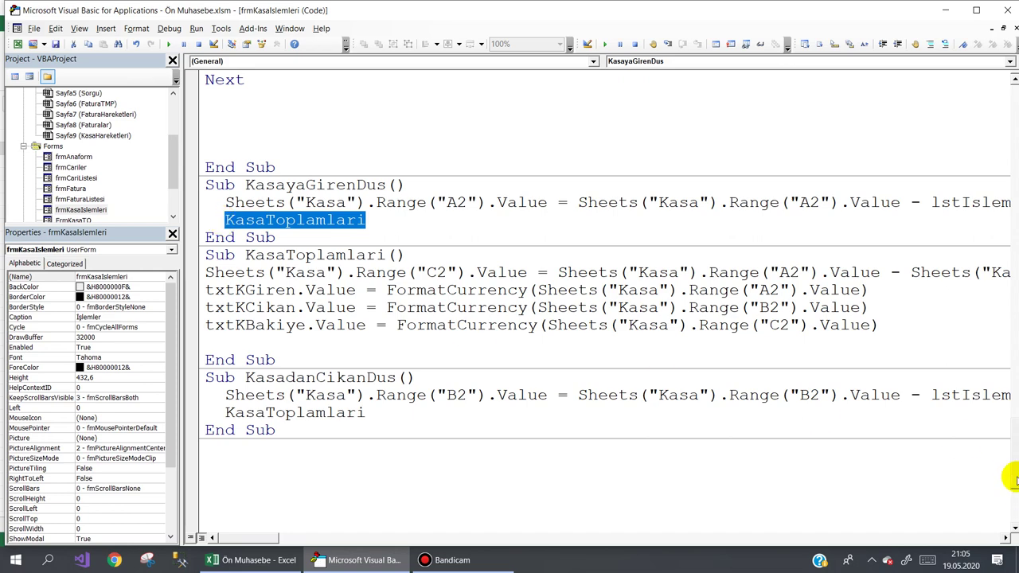
scroll(1015, 319, up, 6)
scroll(1015, 307, up, 5)
scroll(1014, 306, up, 5)
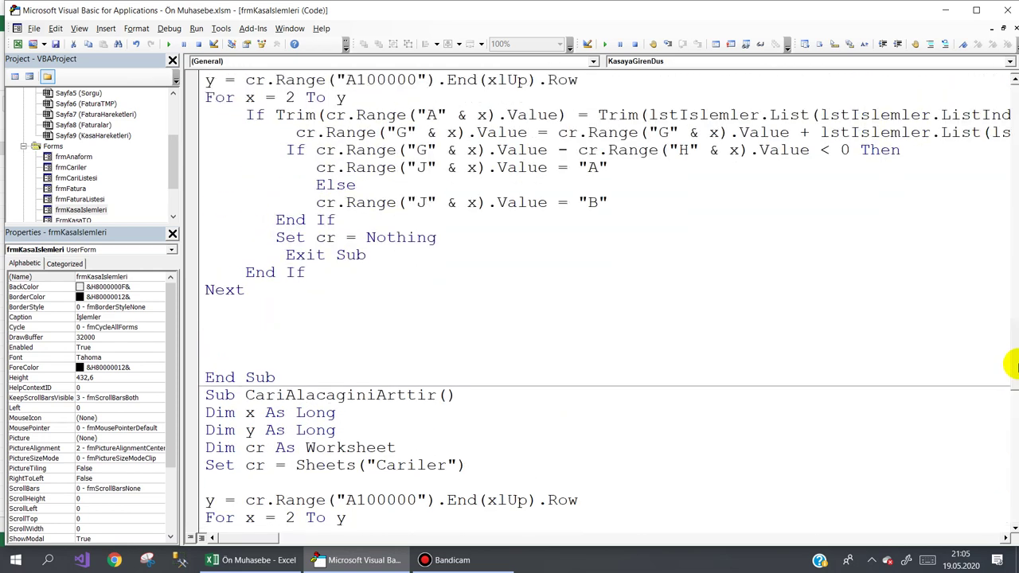
scroll(1011, 321, up, 5)
scroll(1012, 321, up, 5)
scroll(1011, 268, up, 2)
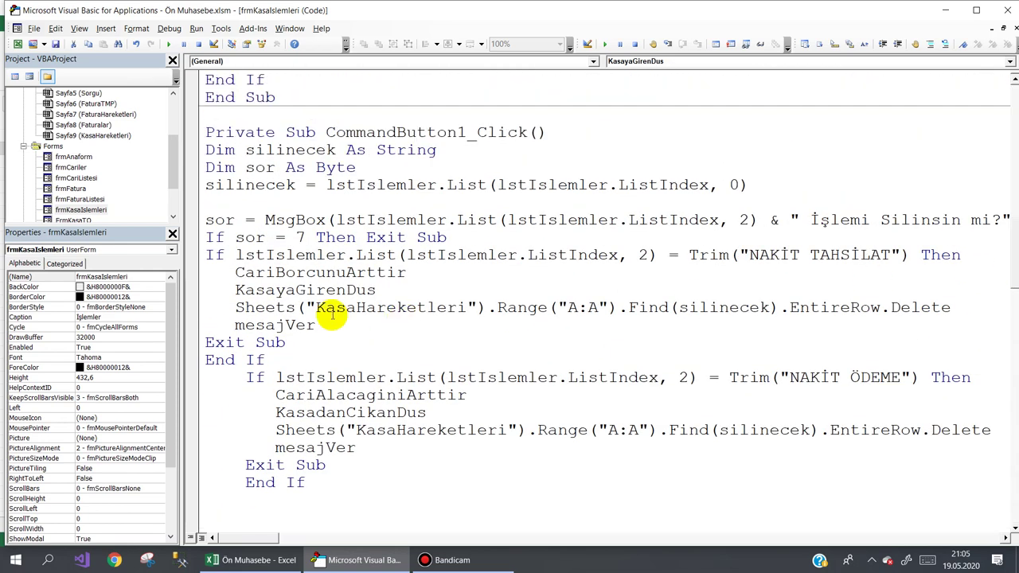
drag(377, 290, 244, 272)
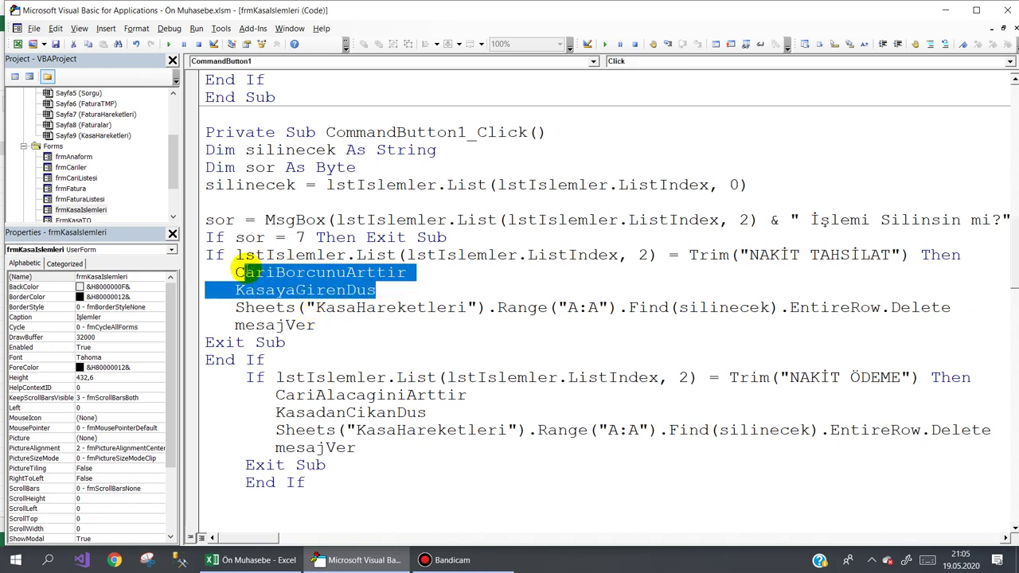
drag(316, 326, 241, 325)
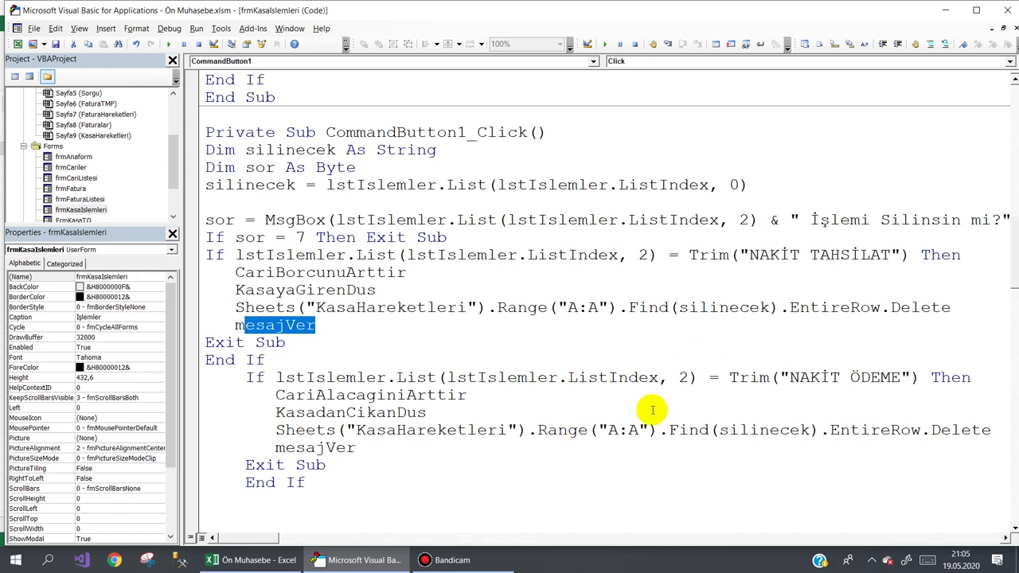
click(682, 378)
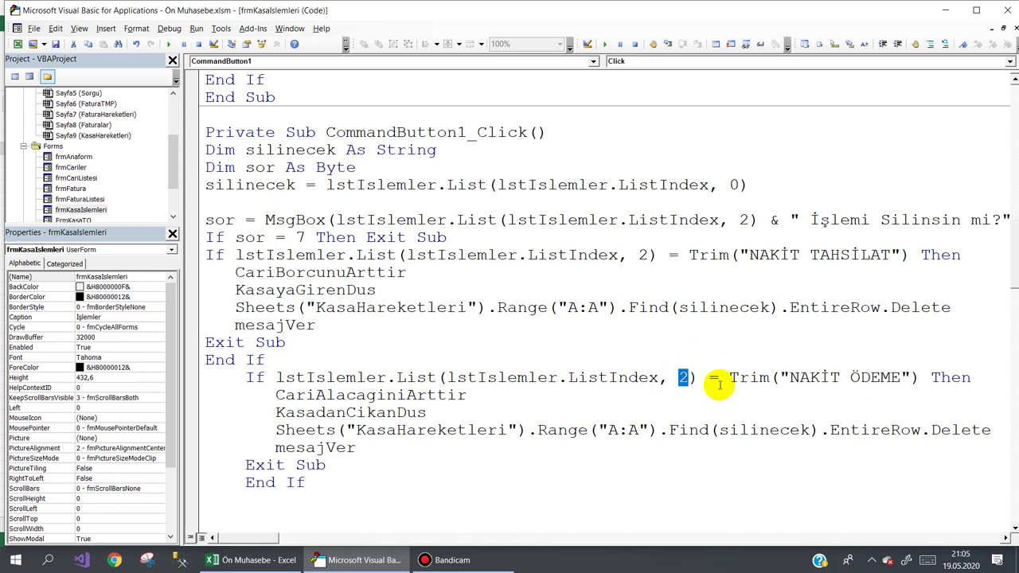
drag(798, 378, 903, 369)
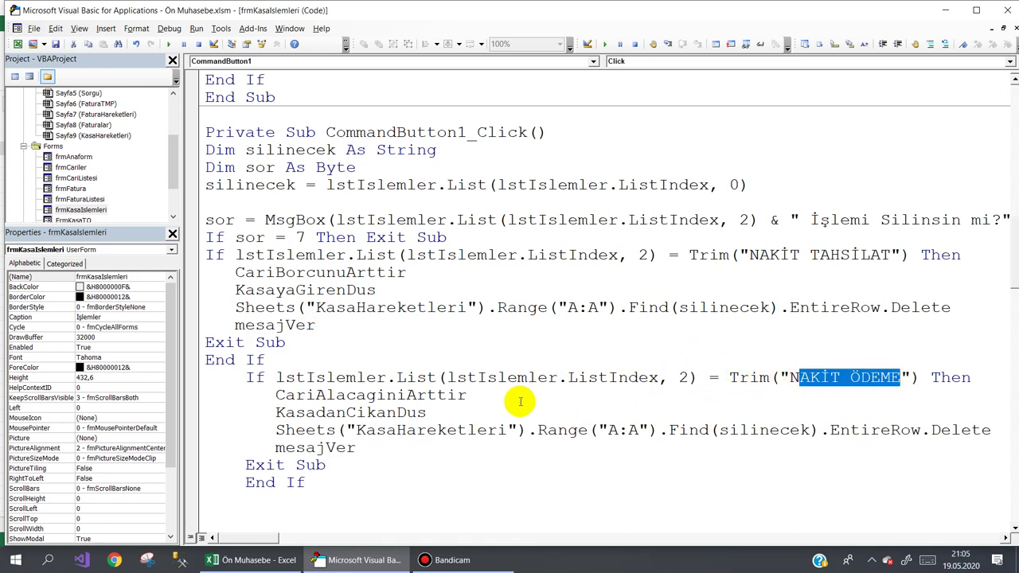
drag(272, 395, 475, 393)
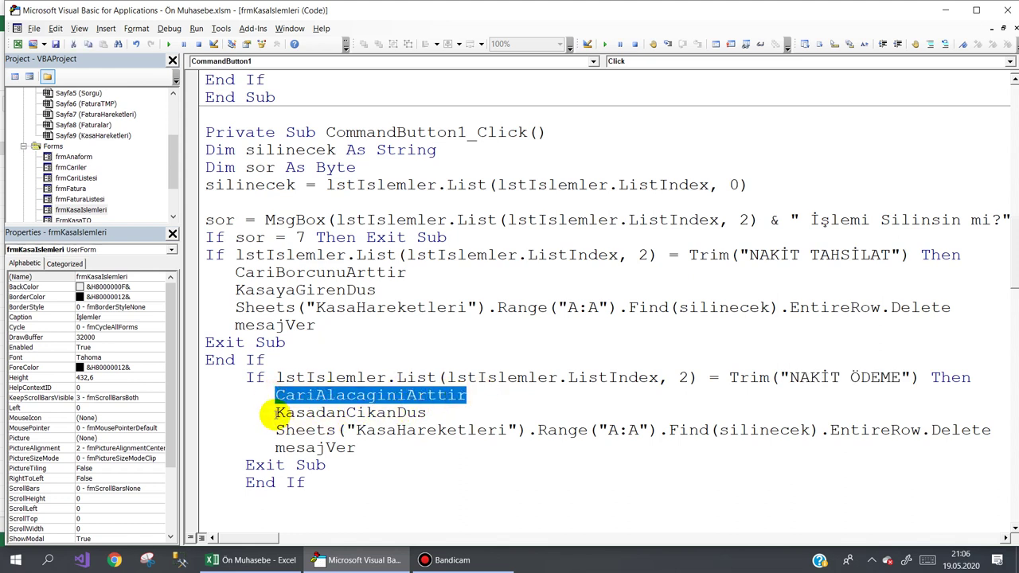
drag(274, 412, 428, 413)
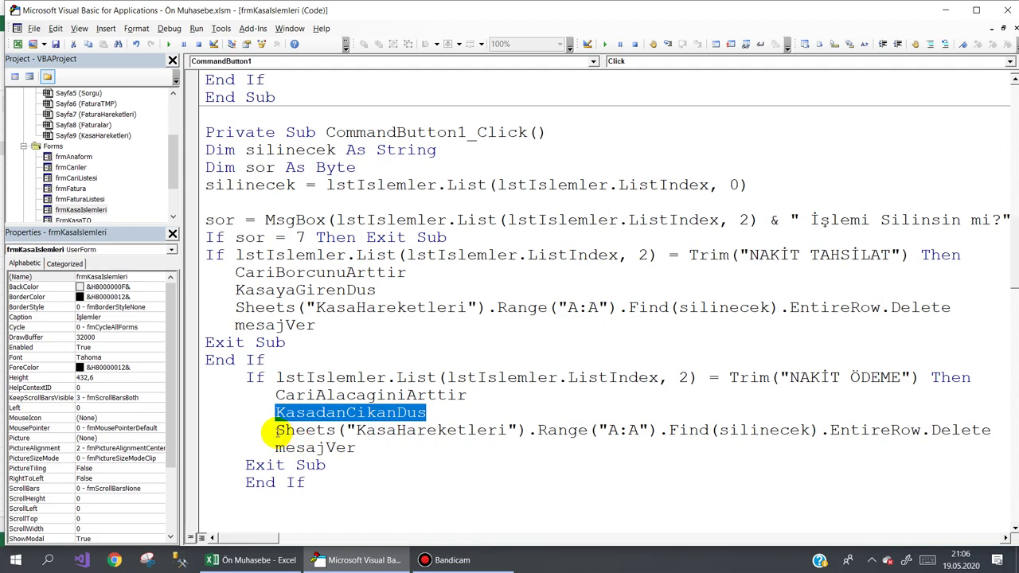
drag(275, 430, 871, 445)
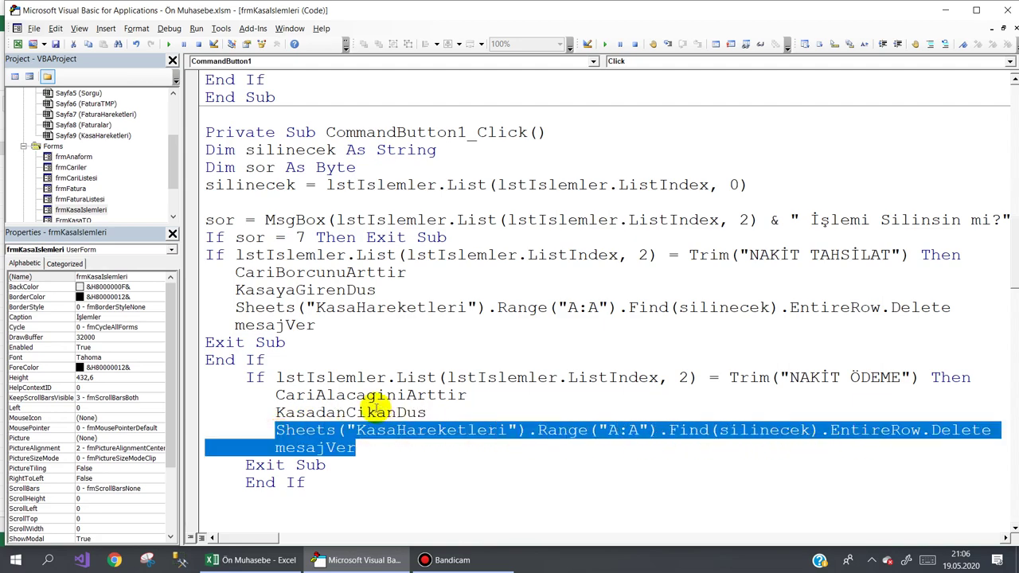
scroll(392, 395, down, 2)
scroll(394, 396, down, 3)
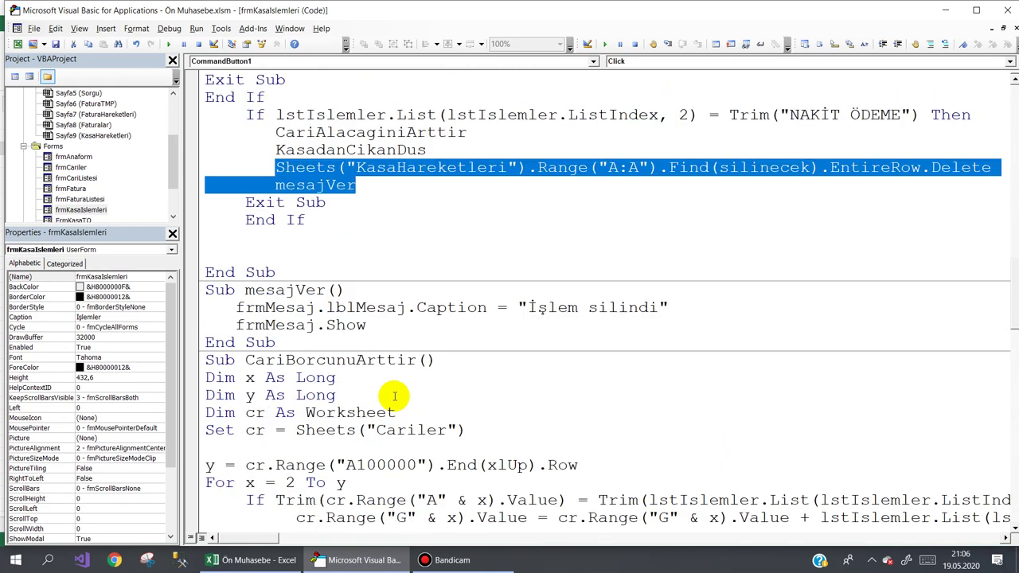
scroll(401, 399, down, 1)
scroll(400, 399, down, 2)
scroll(400, 399, down, 1)
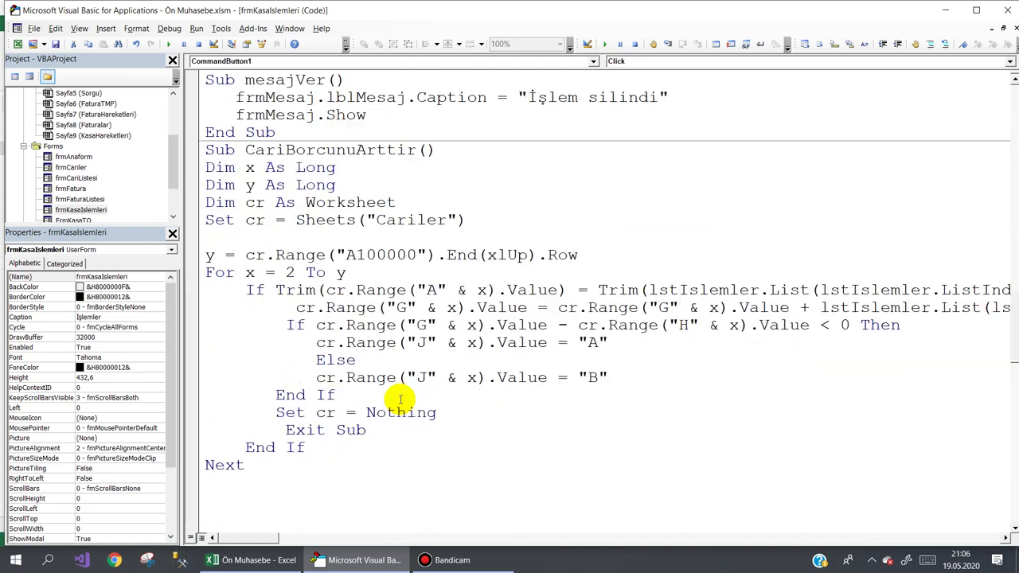
scroll(400, 399, down, 2)
scroll(401, 399, down, 1)
scroll(401, 399, down, 2)
scroll(400, 399, down, 2)
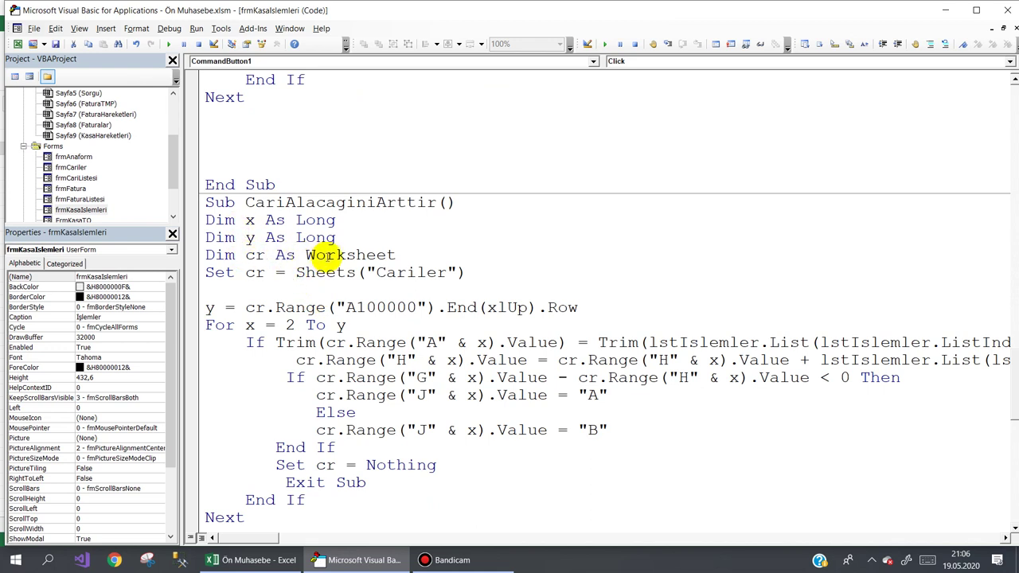
drag(471, 274, 376, 273)
drag(314, 255, 188, 237)
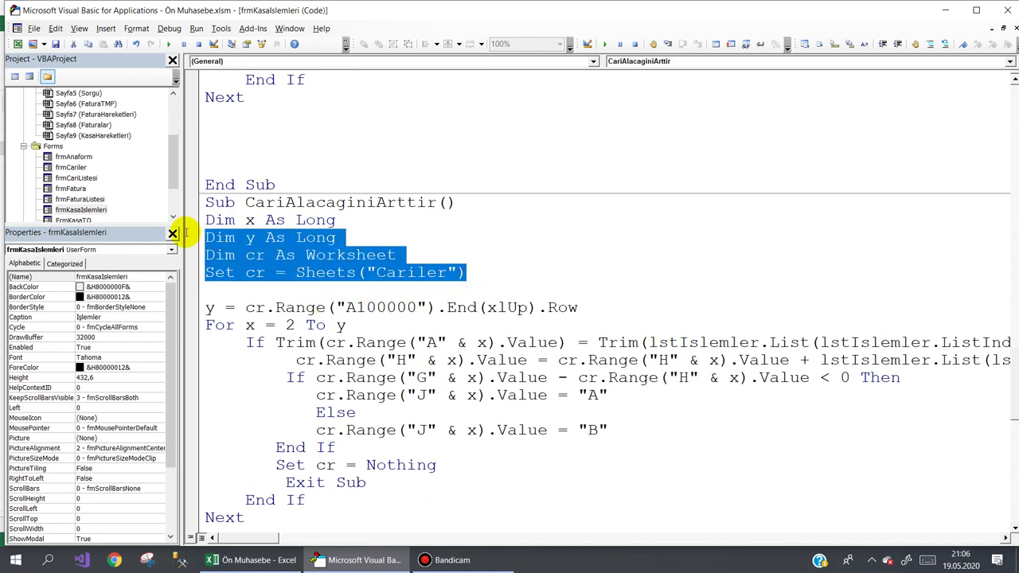
drag(236, 308, 599, 304)
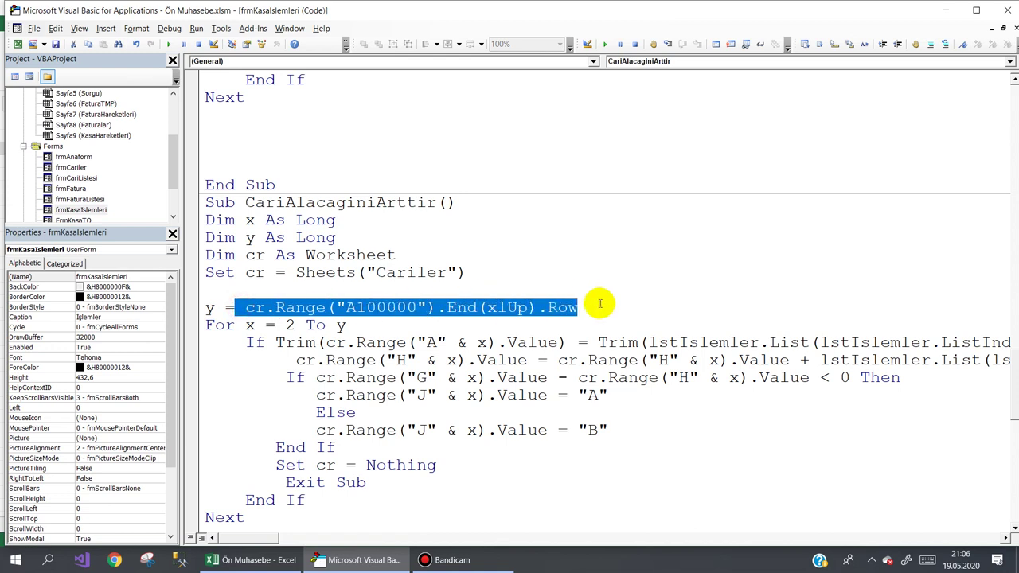
drag(285, 324, 346, 326)
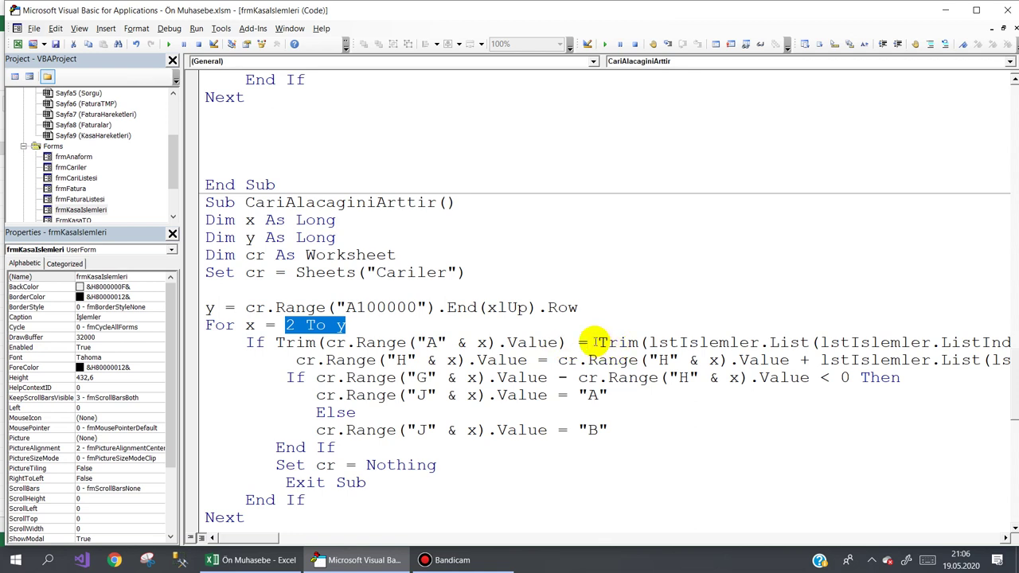
drag(595, 342, 1012, 342)
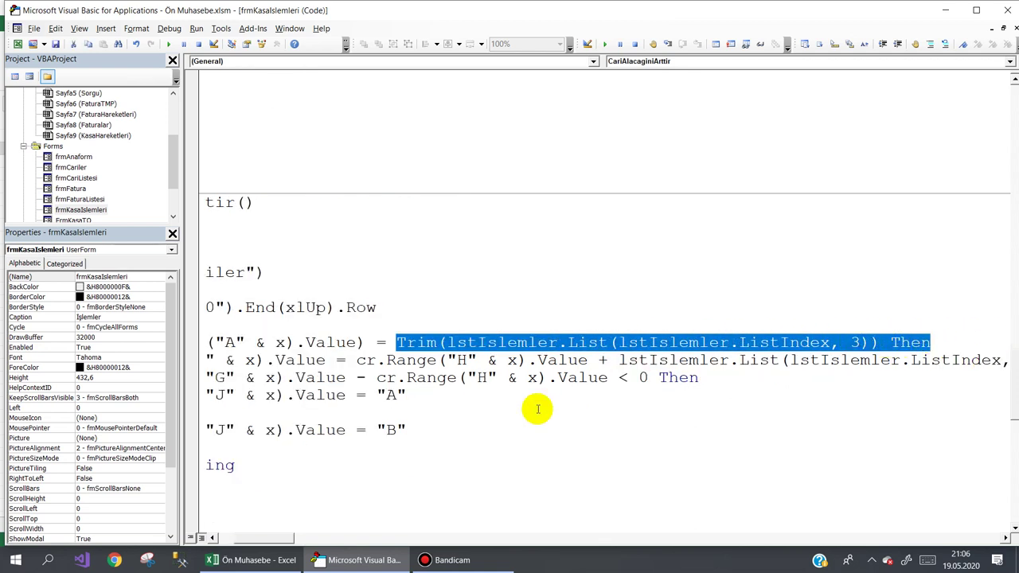
drag(278, 542, 257, 544)
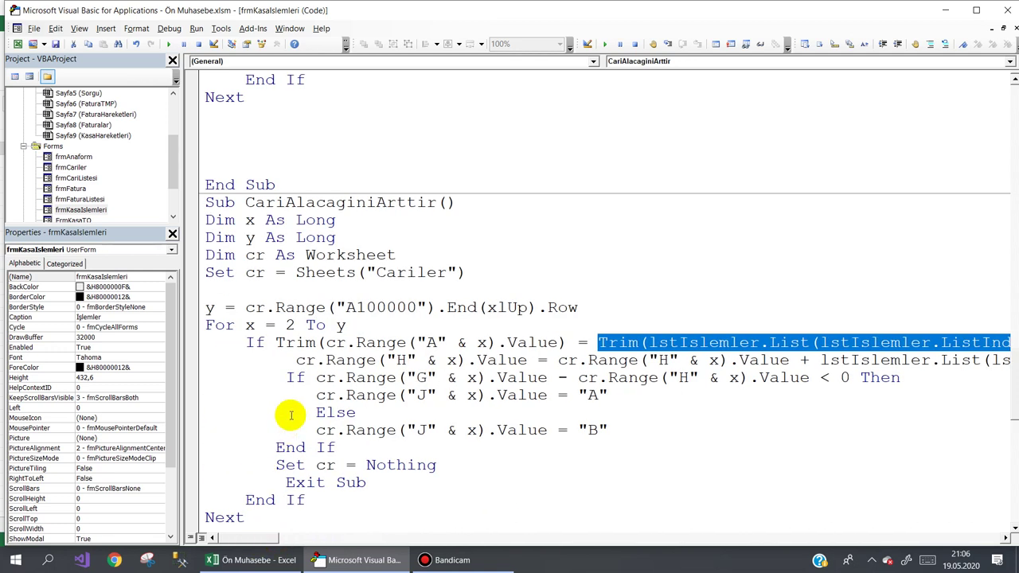
drag(395, 360, 527, 360)
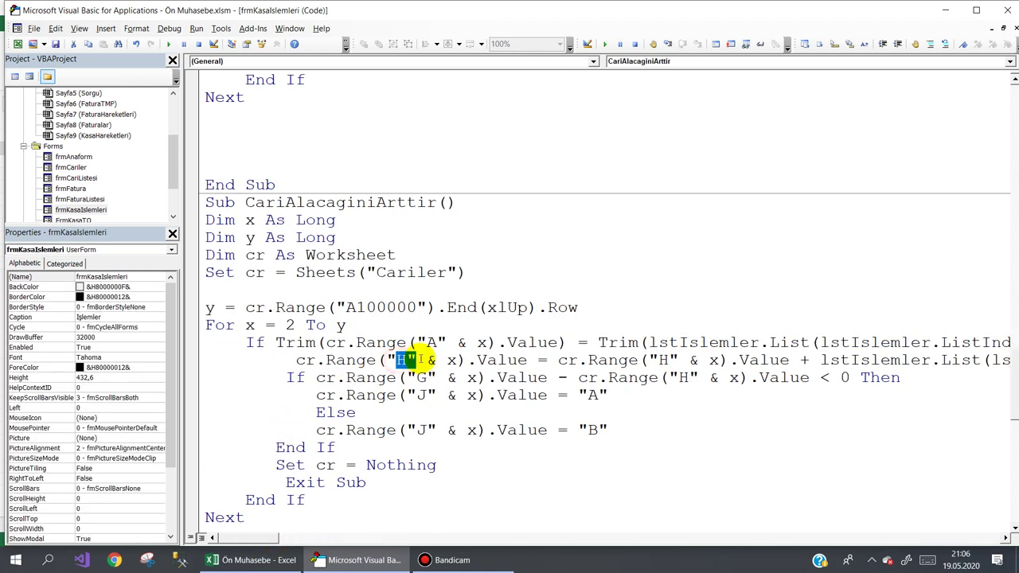
click(281, 555)
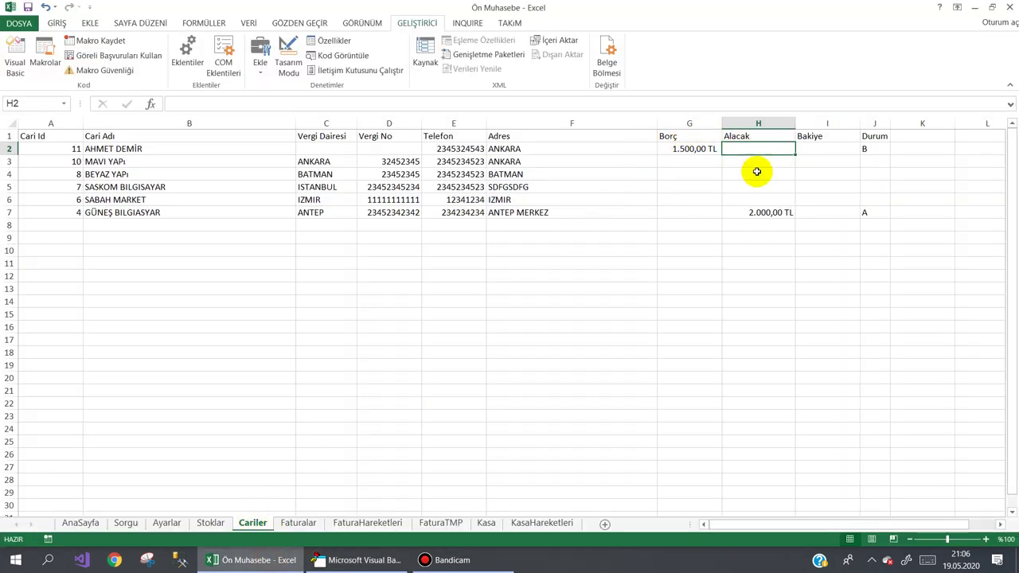
click(764, 213)
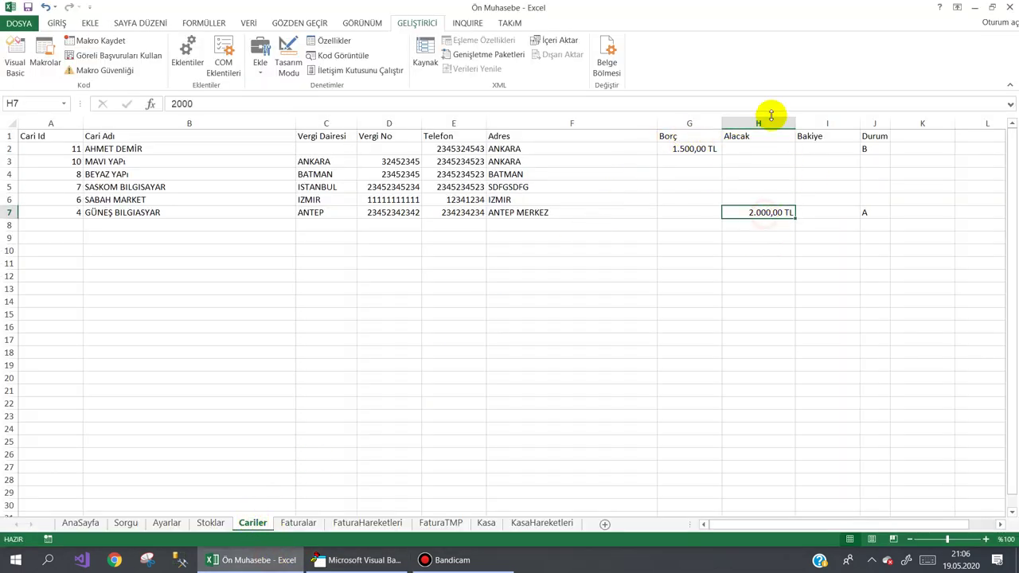
click(371, 560)
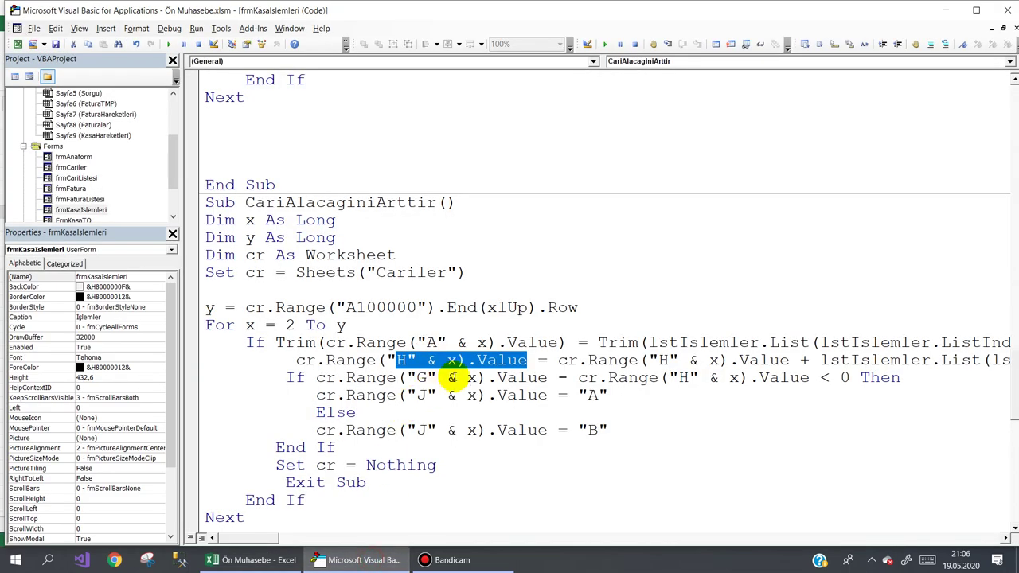
click(827, 360)
drag(827, 360, 828, 360)
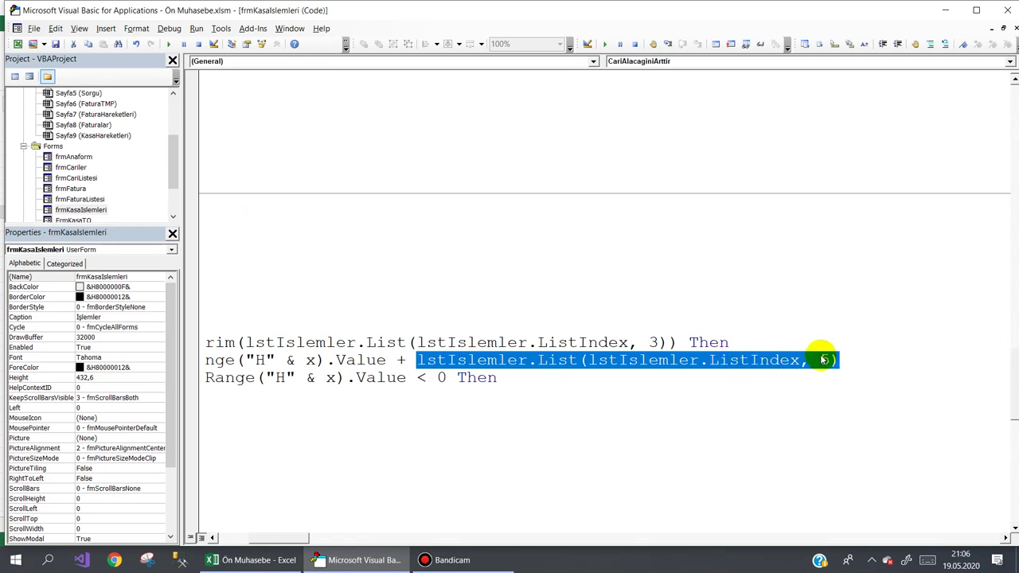
drag(269, 538, 237, 541)
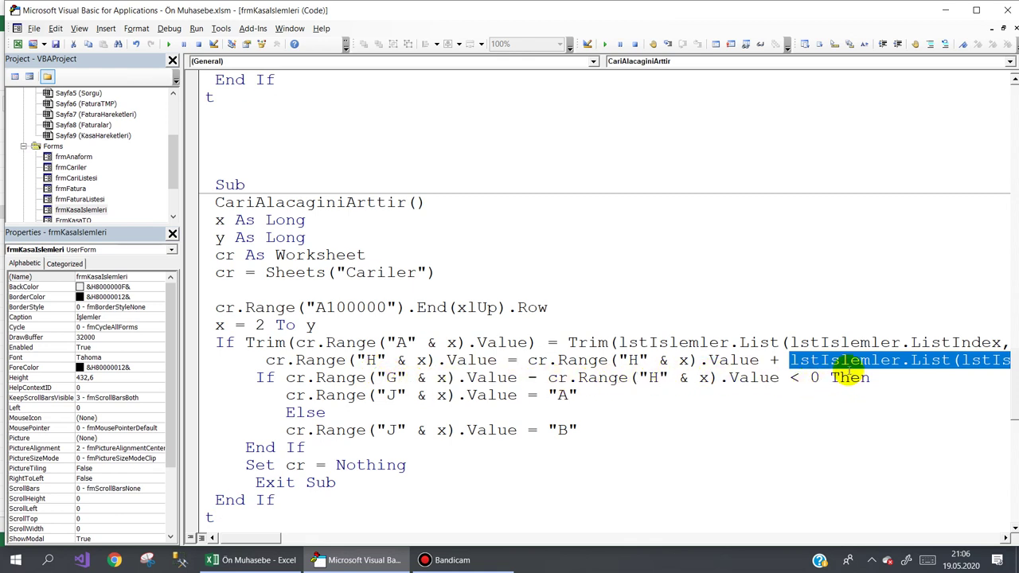
drag(578, 395, 527, 395)
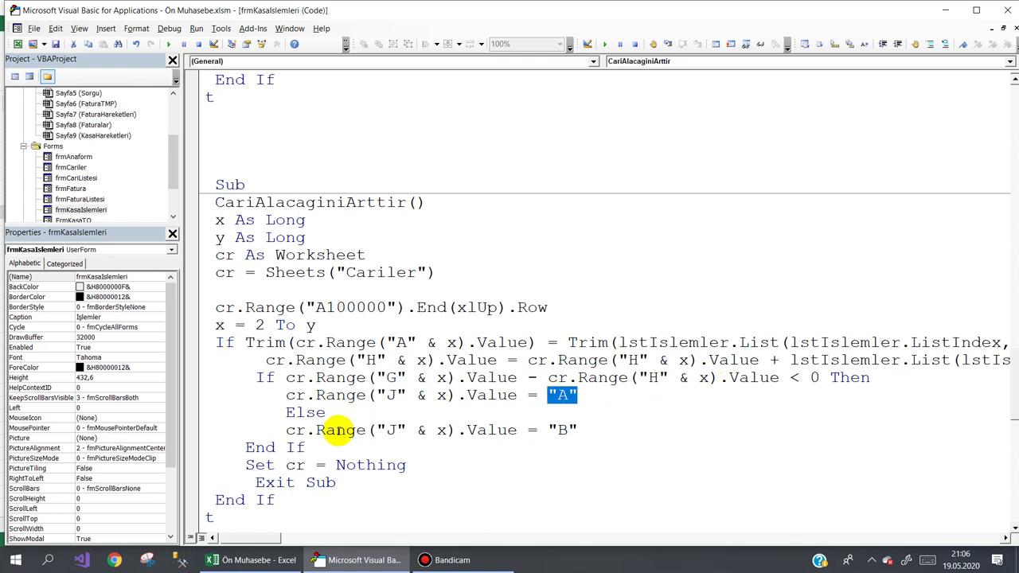
drag(285, 430, 607, 432)
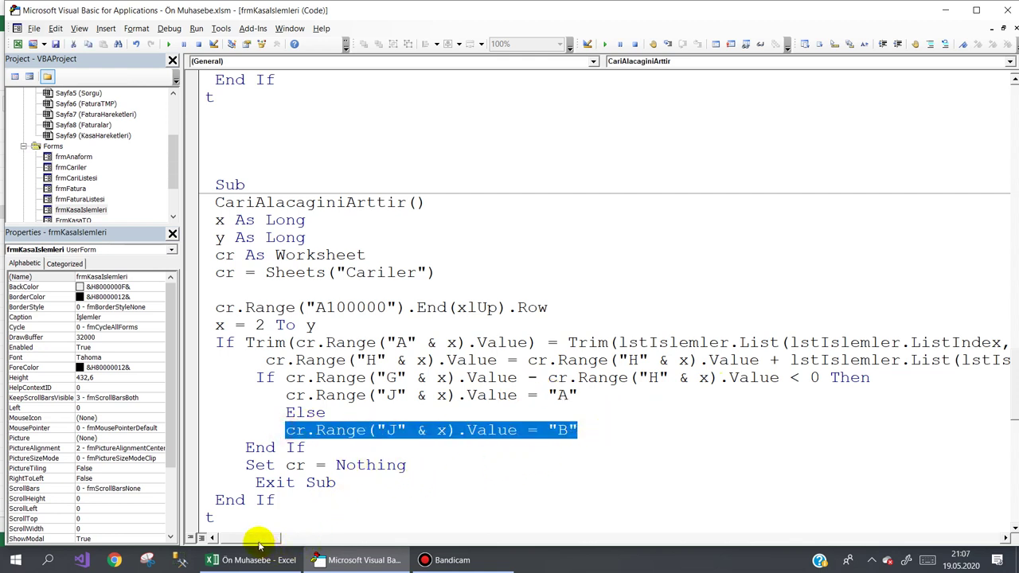
drag(258, 542, 250, 538)
scroll(299, 376, up, 2)
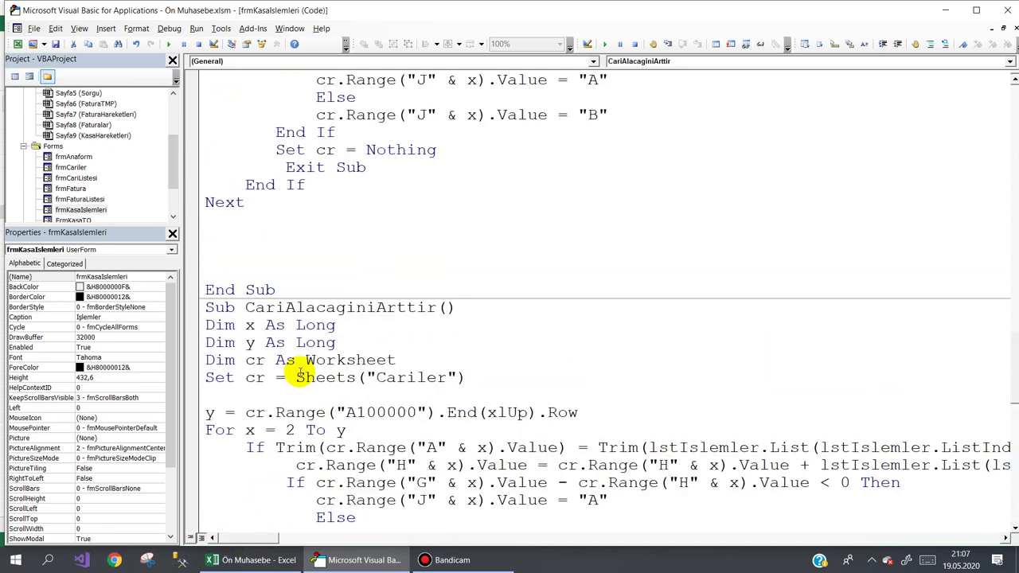
scroll(298, 375, up, 3)
scroll(297, 372, up, 1)
scroll(296, 372, up, 1)
scroll(294, 370, up, 1)
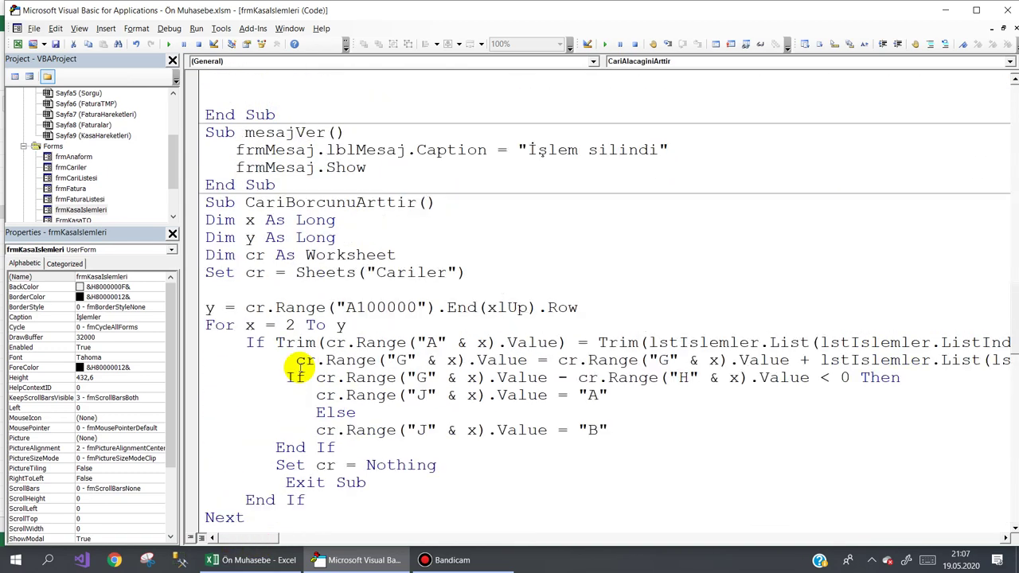
scroll(296, 367, up, 2)
scroll(296, 398, up, 2)
scroll(295, 359, up, 1)
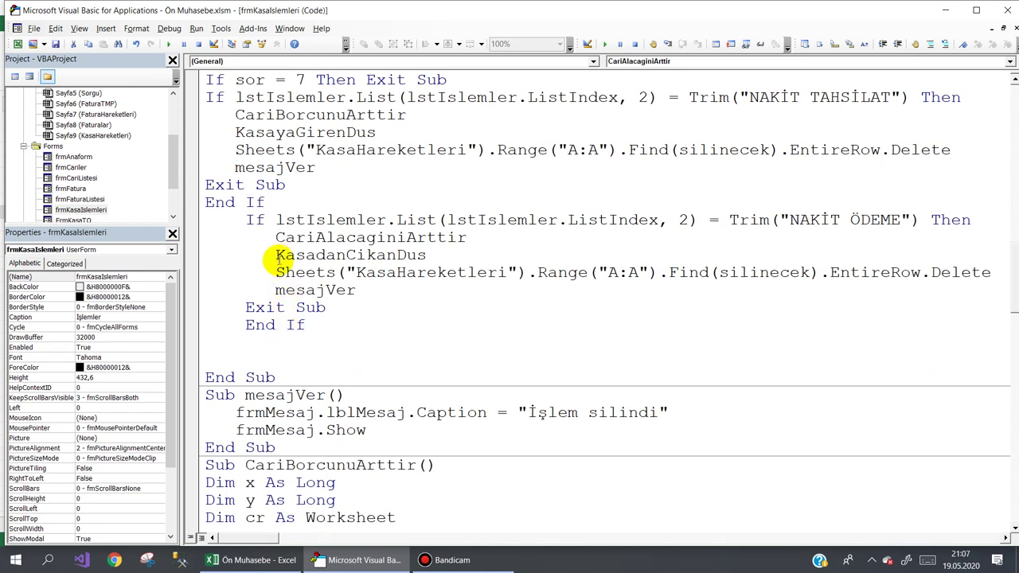
drag(274, 254, 427, 255)
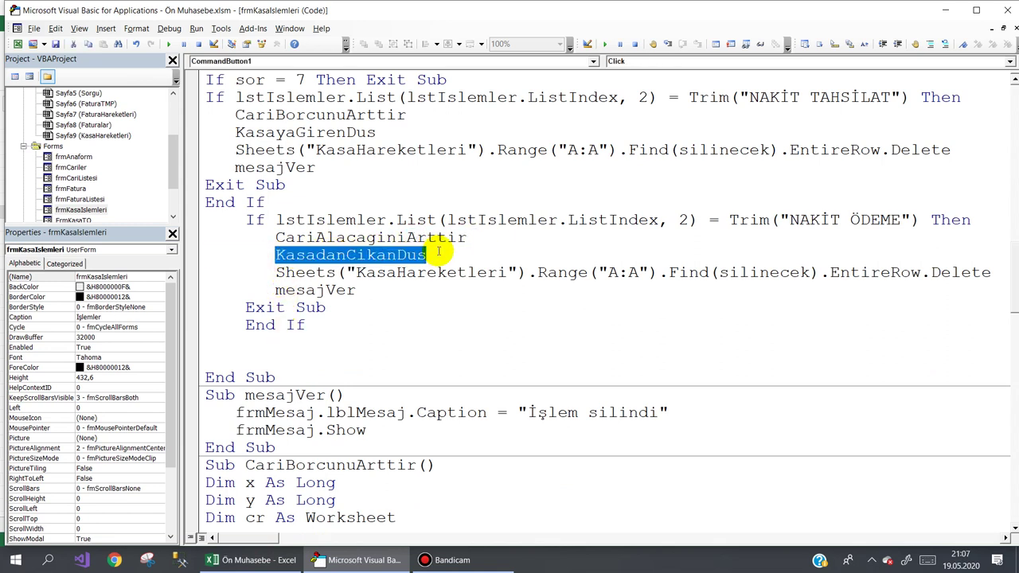
drag(1014, 267, 1012, 430)
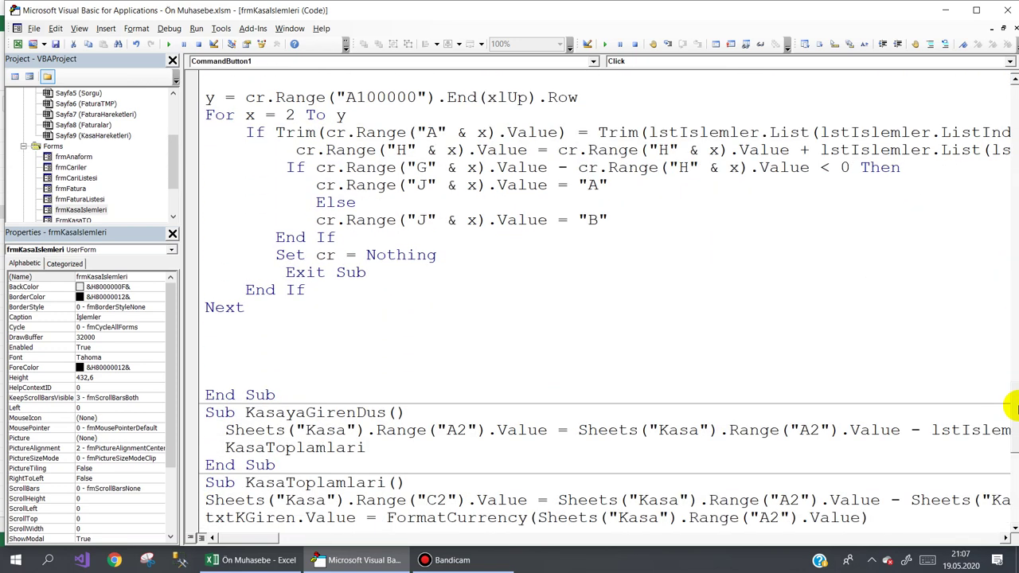
scroll(1013, 430, down, 2)
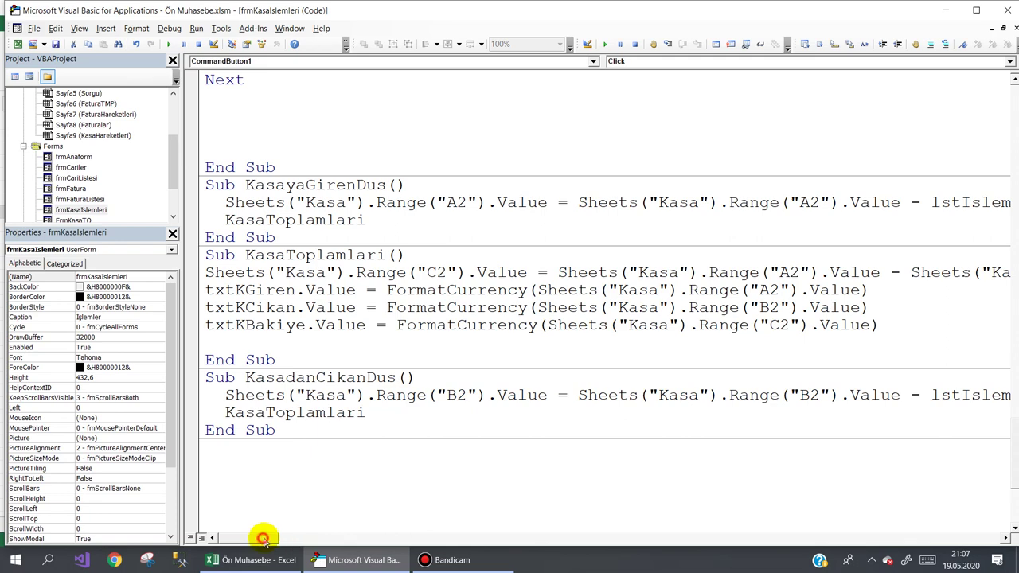
drag(263, 539, 294, 540)
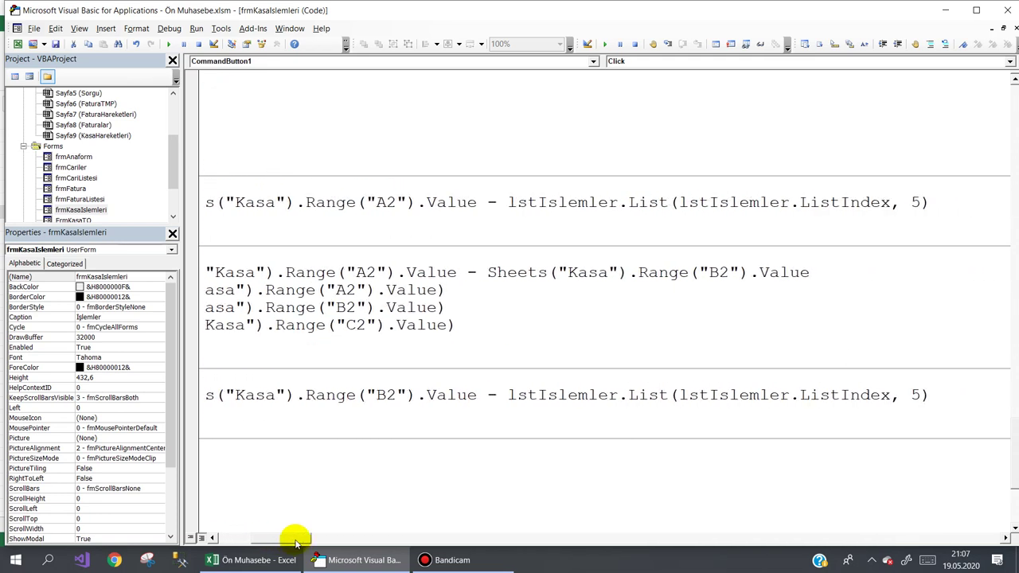
drag(933, 395, 607, 412)
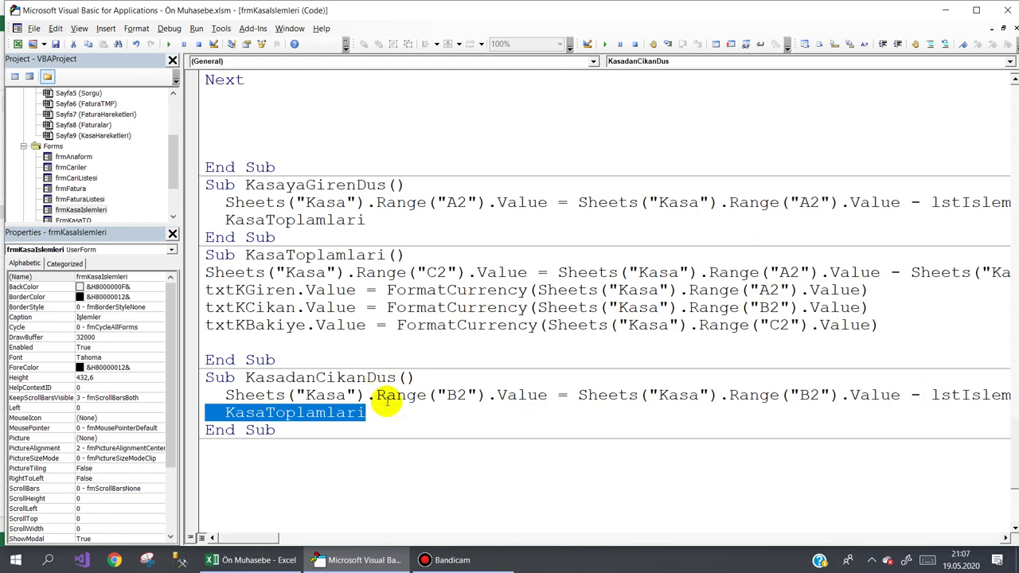
scroll(1009, 447, down, 2)
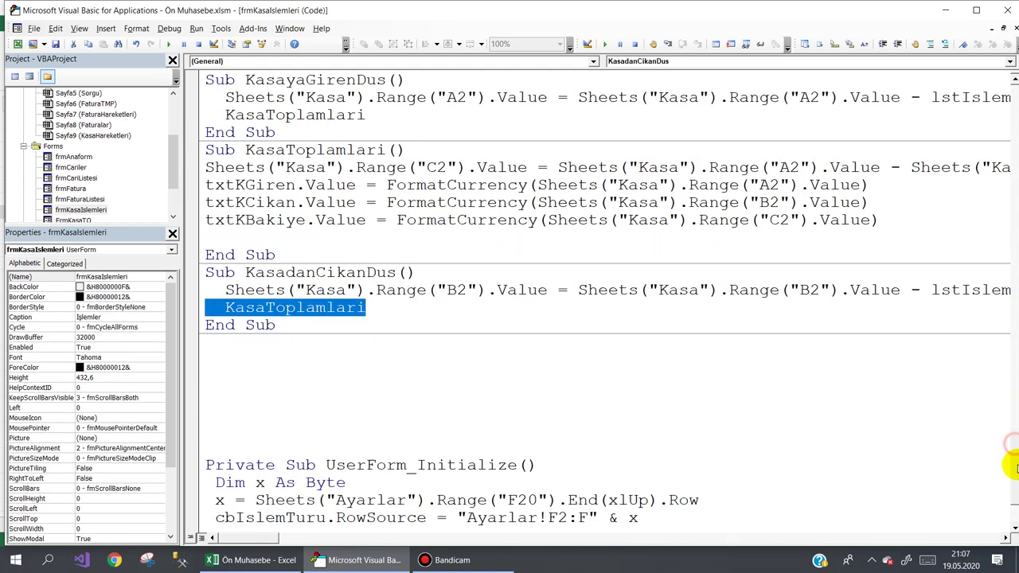
scroll(1008, 465, down, 2)
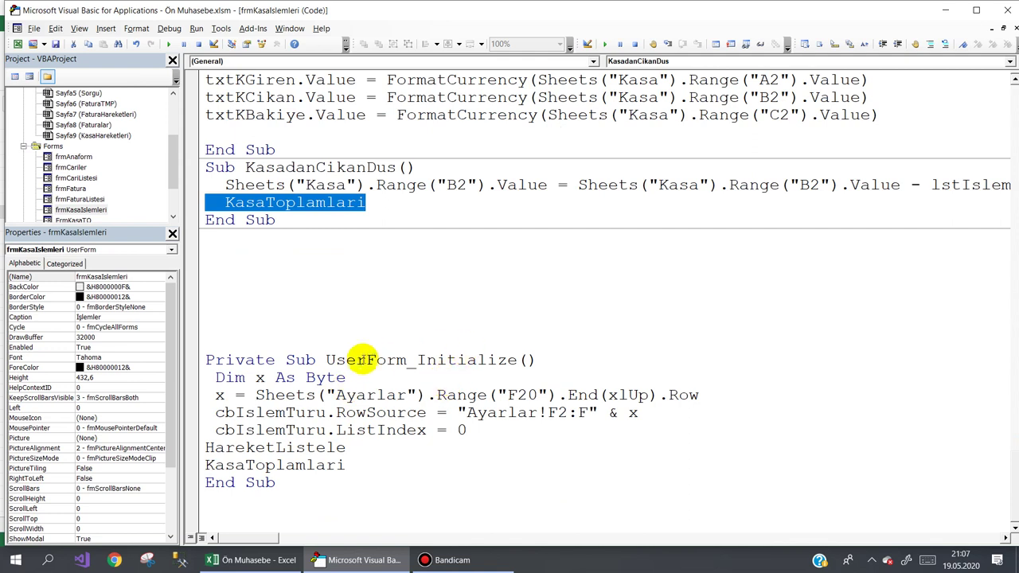
drag(328, 360, 525, 359)
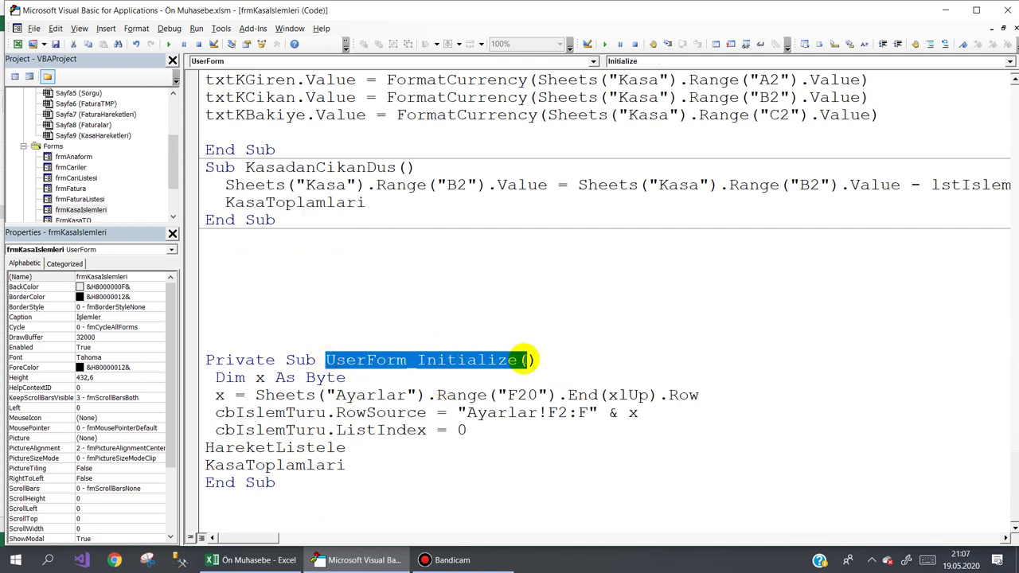
drag(207, 465, 355, 464)
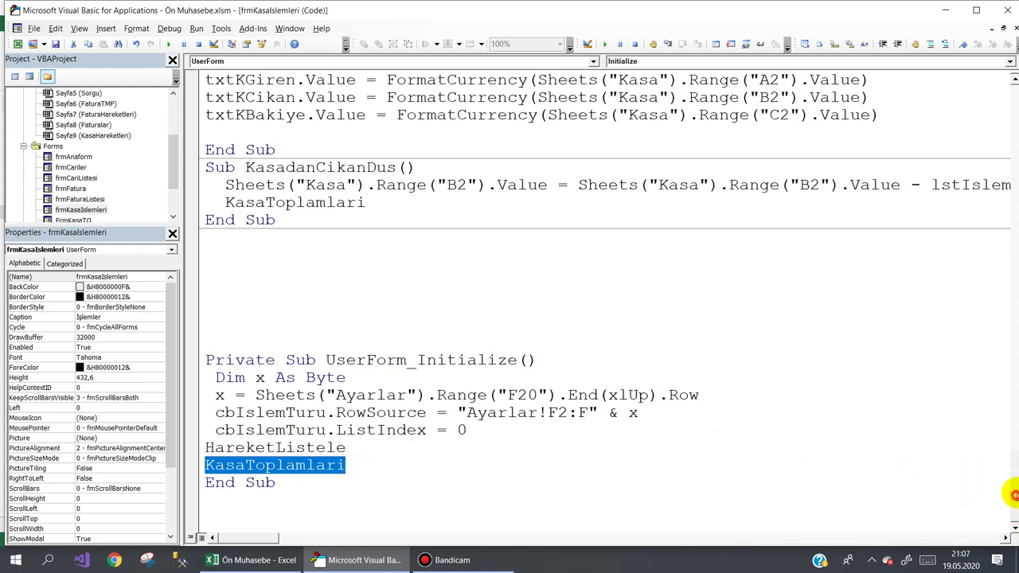
drag(1013, 495, 1012, 451)
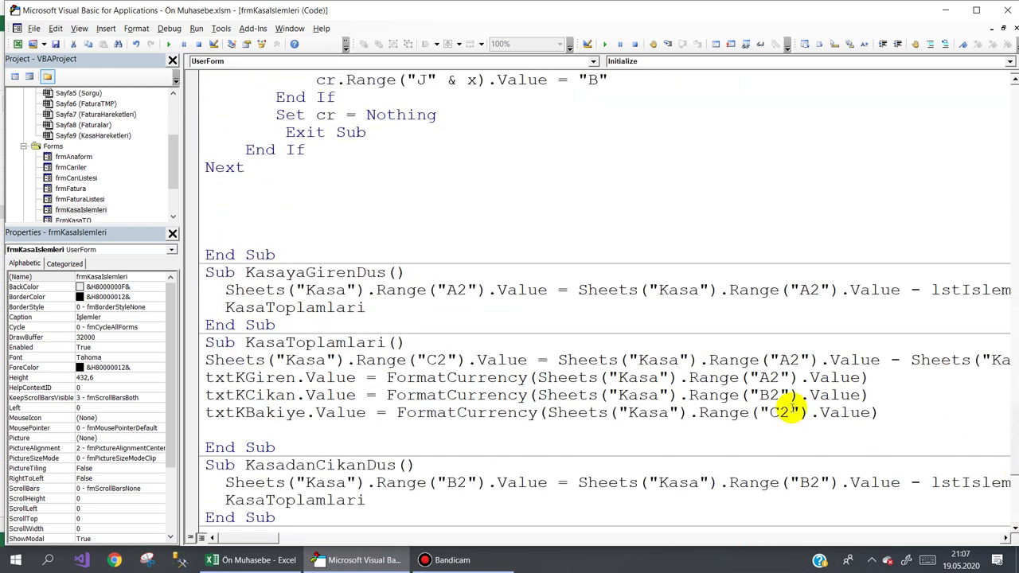
drag(245, 342, 390, 342)
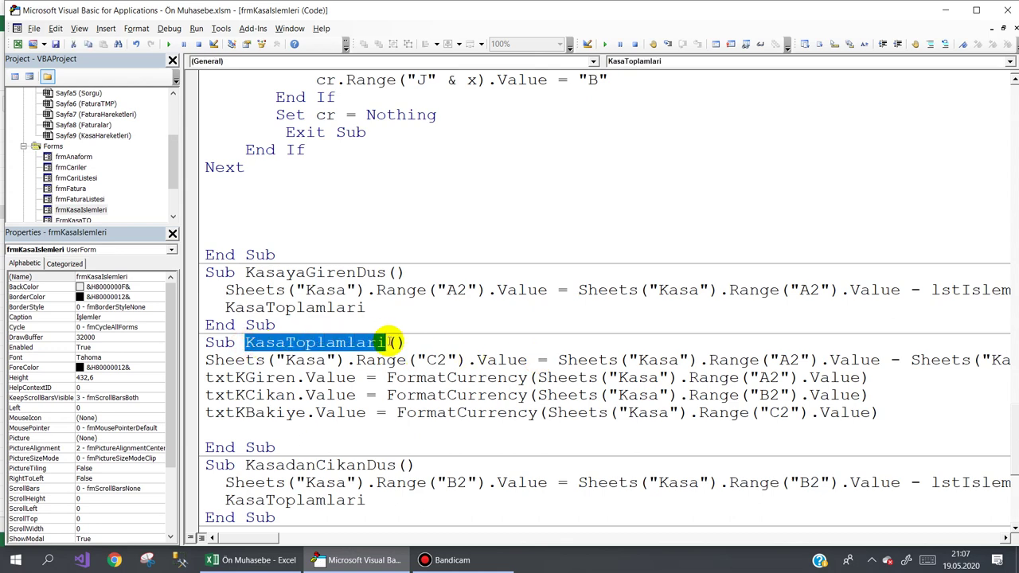
scroll(1011, 441, down, 6)
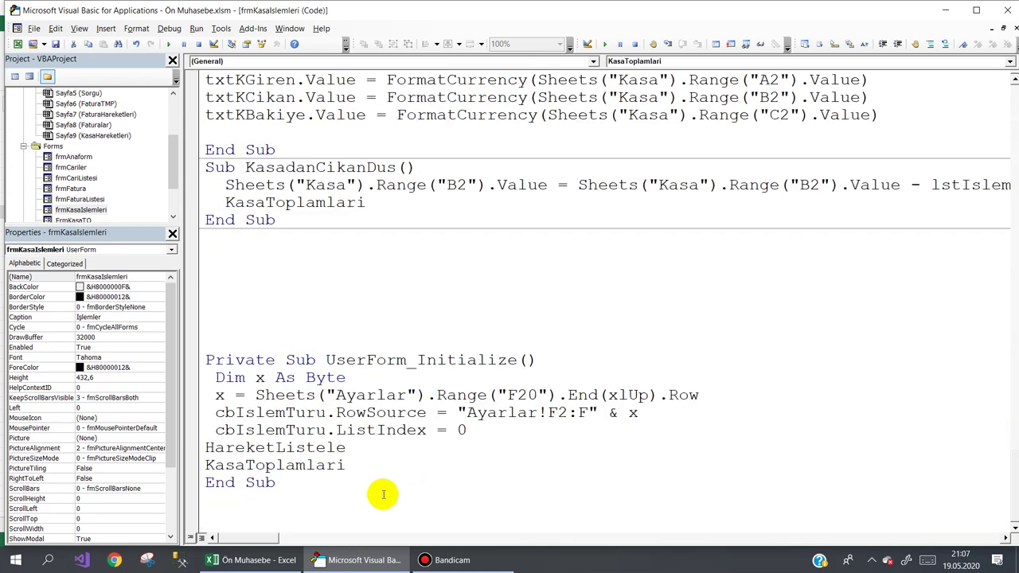
On Cariler, set customer 11's Borç in G2 to 2000
click(255, 559)
click(683, 155)
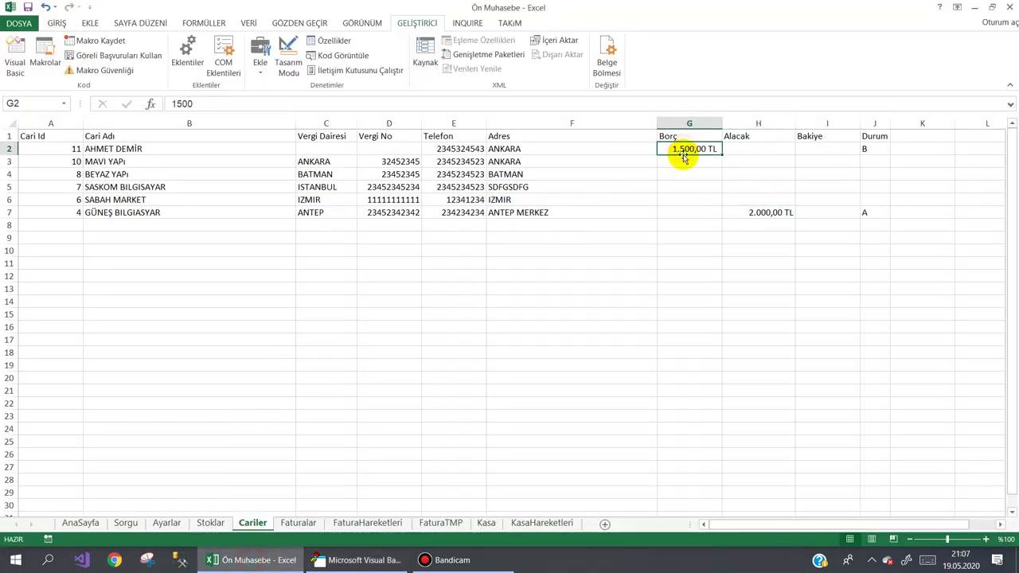
text(2000)
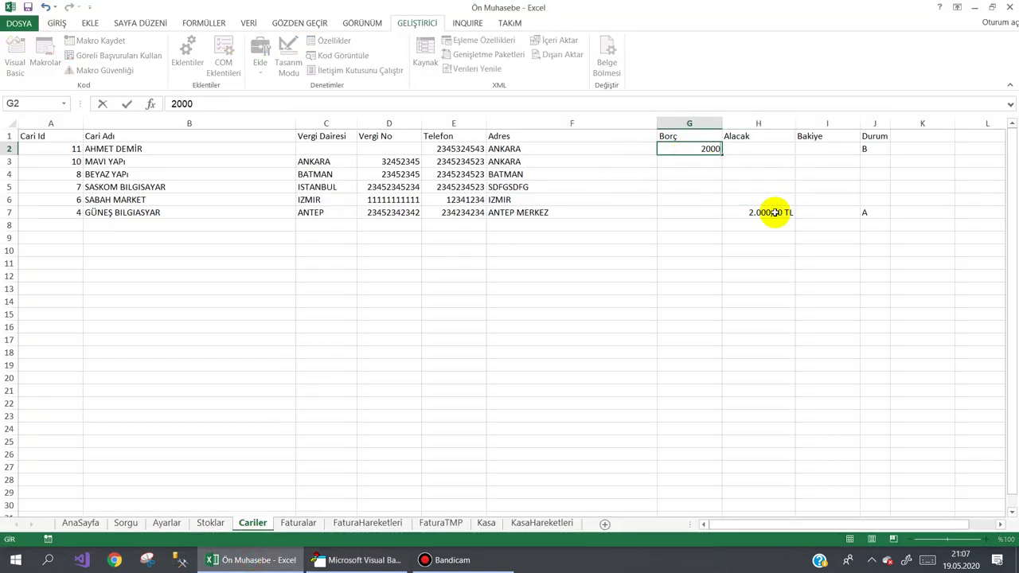
click(770, 212)
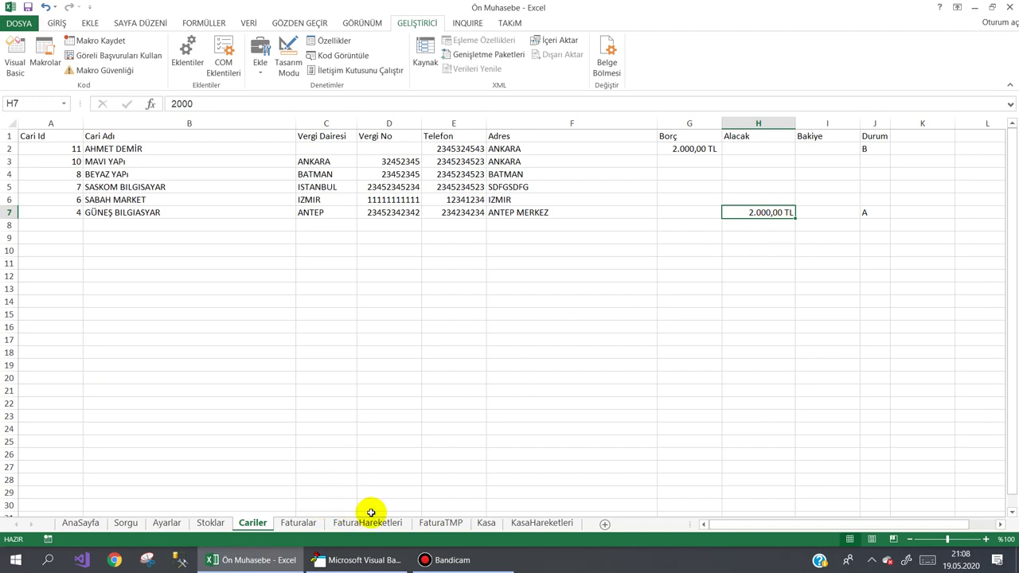
Delete the leftover transaction row 2 on the KasaHareketleri sheet
click(535, 522)
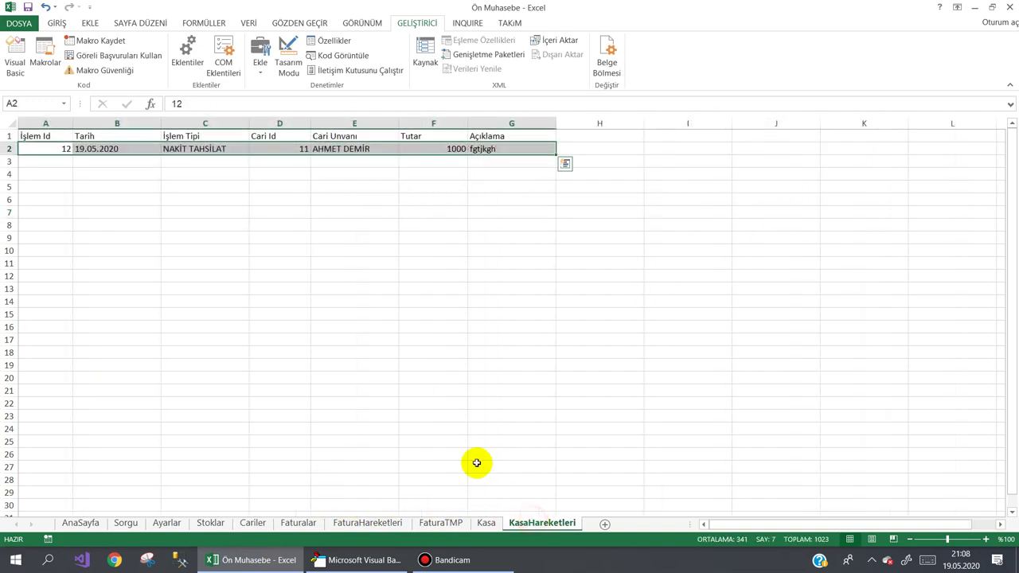
right_click(8, 149)
click(61, 254)
click(131, 235)
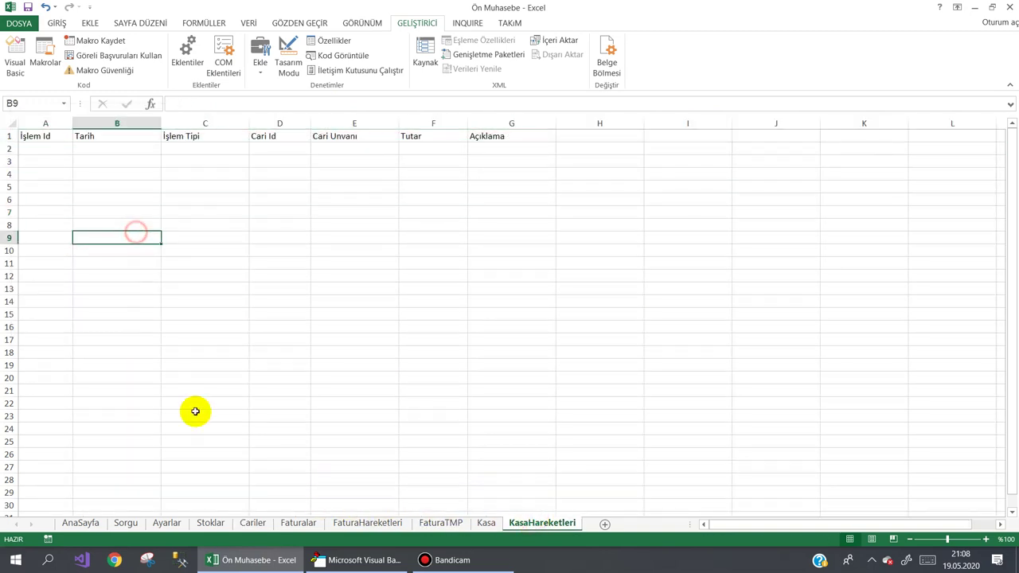
On the Kasa sheet, set the A2 and C2 totals to 0
click(486, 522)
click(83, 149)
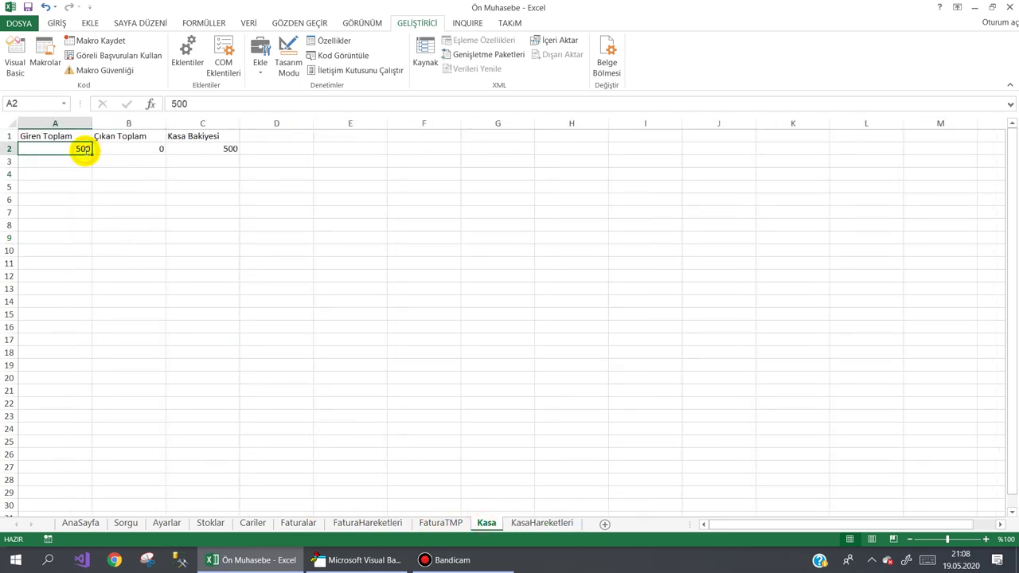
text(0)
click(144, 175)
click(202, 149)
text(0)
click(206, 196)
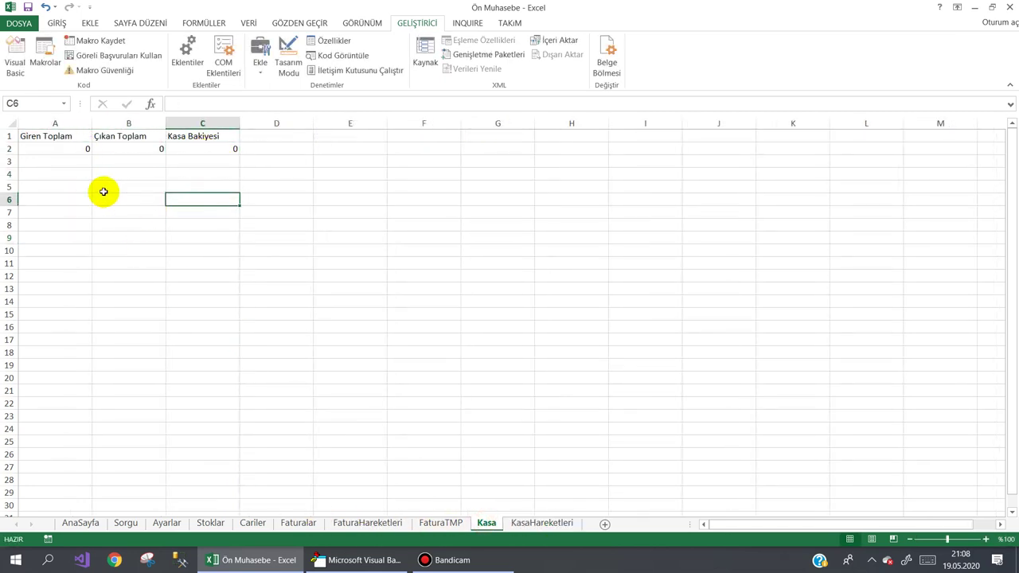
From AnaSayfa, open Kasa İşlemleri and save a 2000 Nakit Tahsilat from customer 11
click(69, 527)
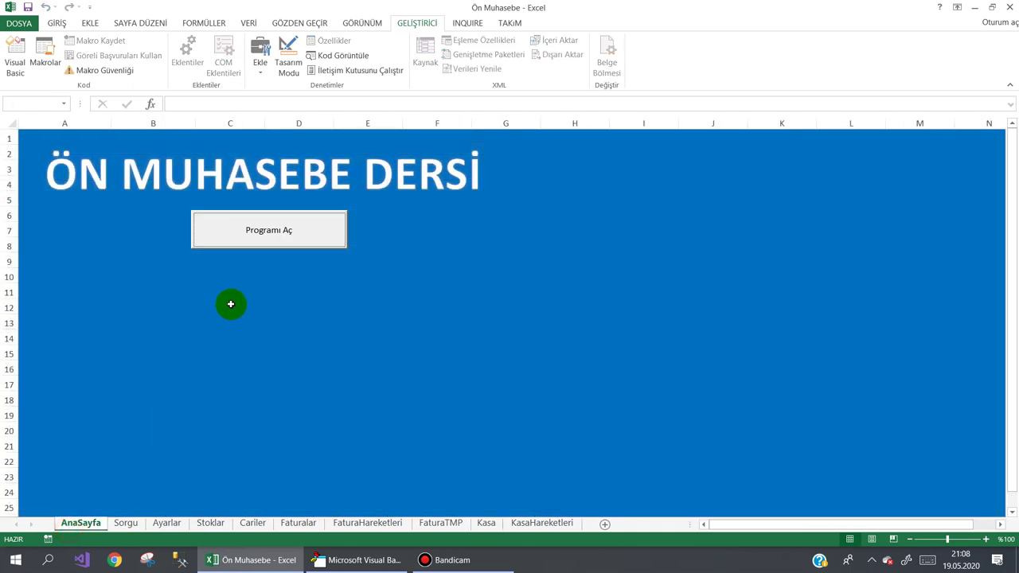
click(268, 227)
click(528, 102)
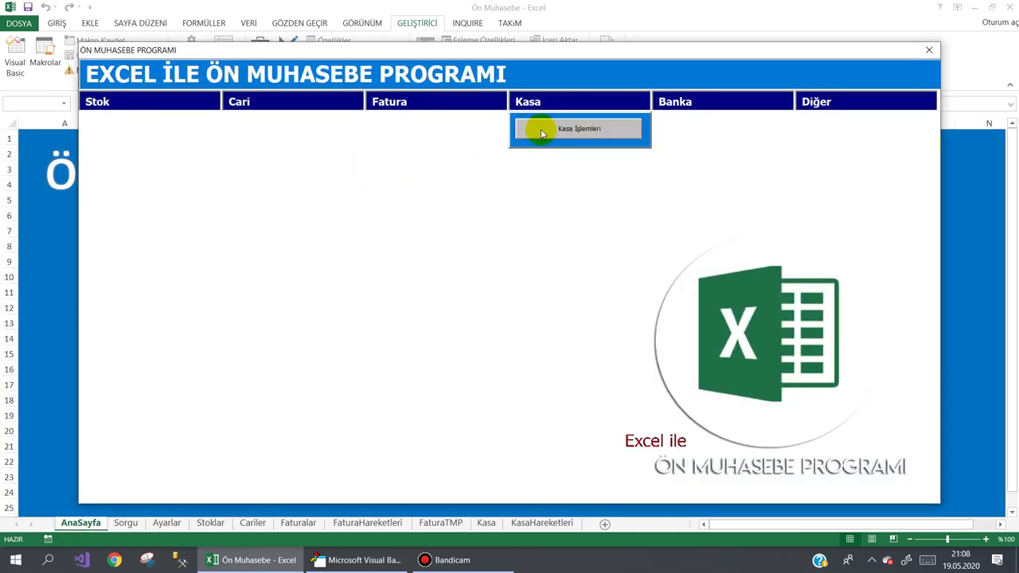
click(550, 128)
click(627, 424)
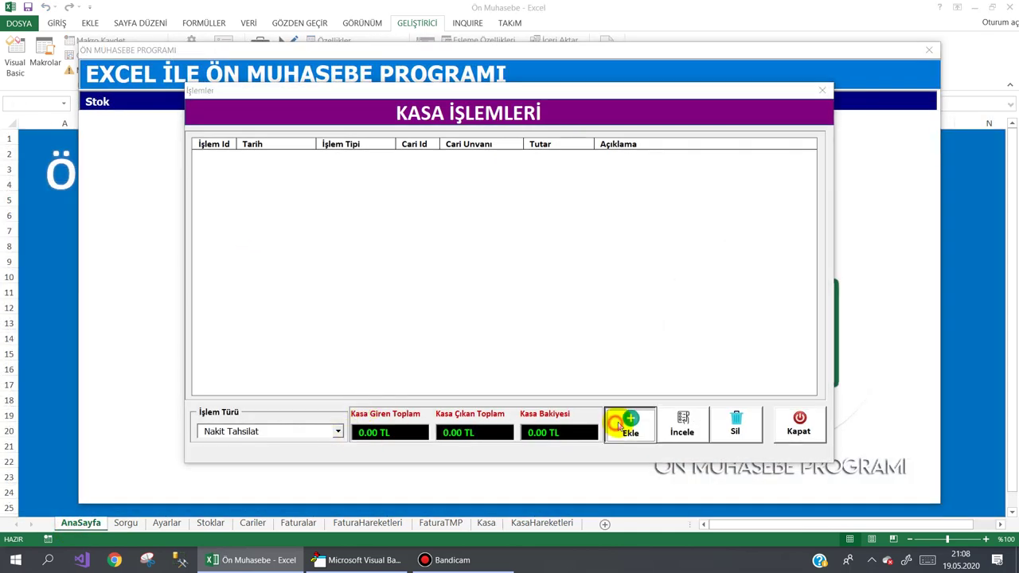
click(715, 269)
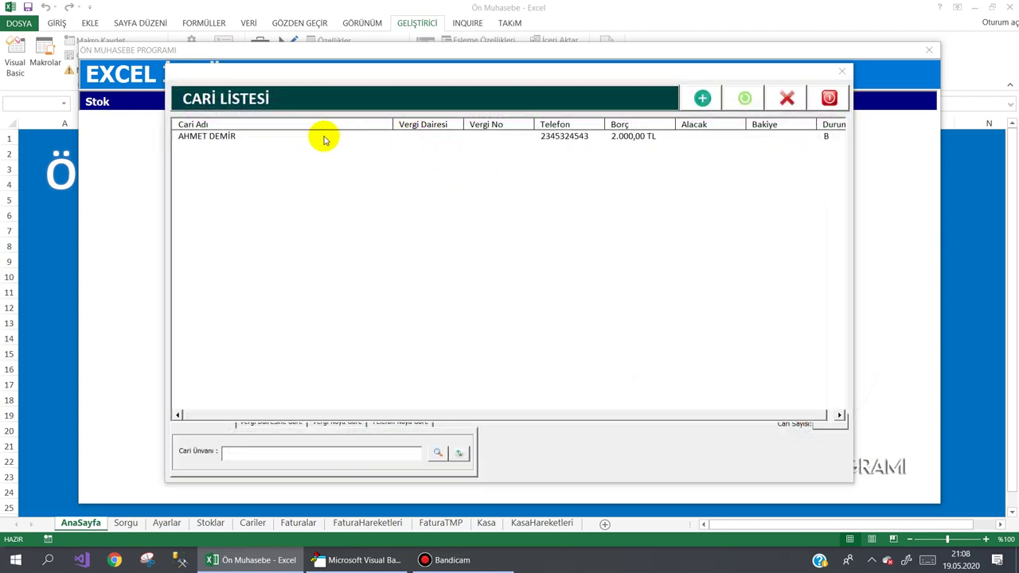
double_click(296, 137)
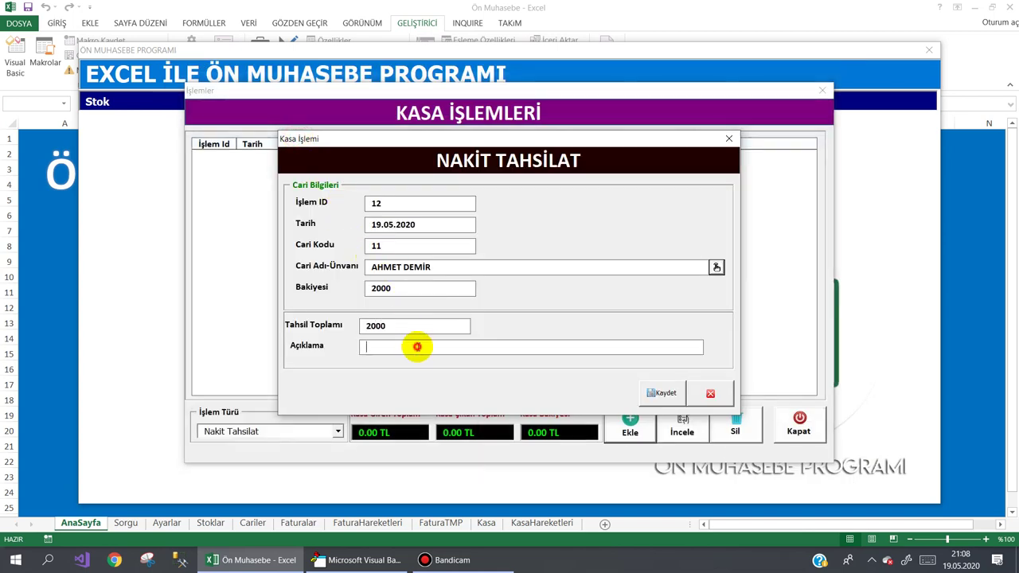
text(gtyhjk)
click(659, 393)
click(497, 324)
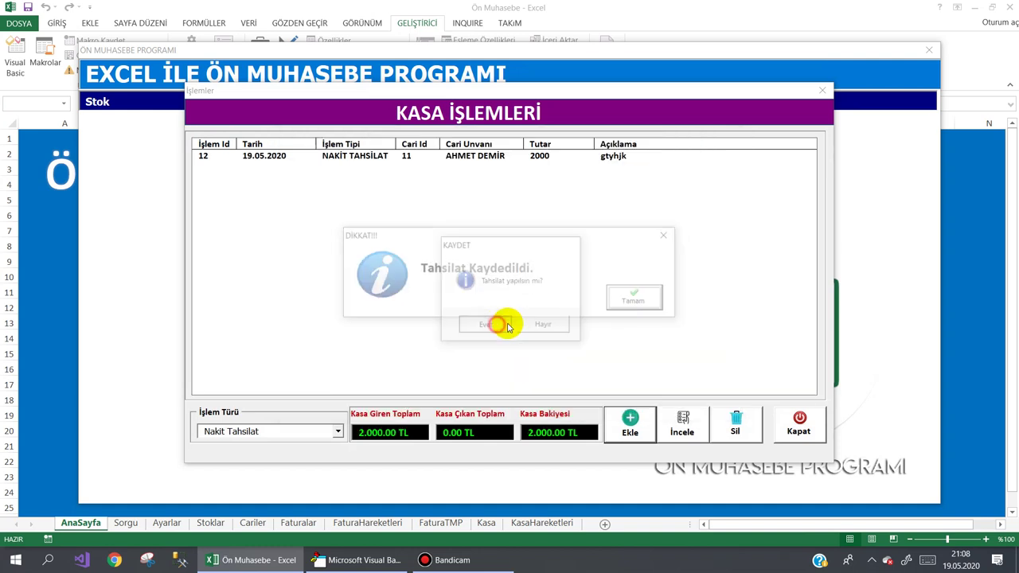
click(637, 296)
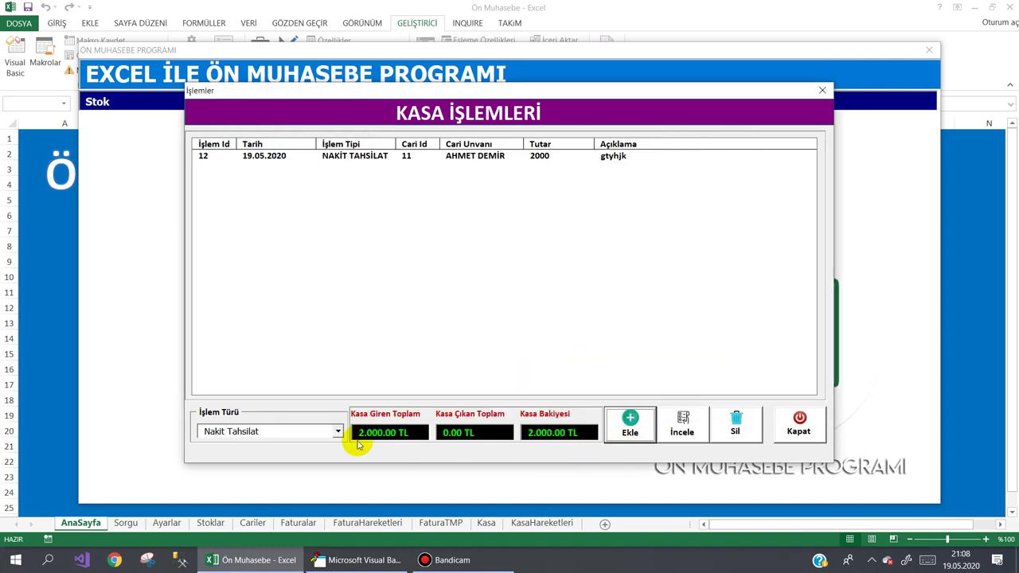
Save a 2000 Nakit Ödeme to GÜNEŞ BILGIASYAR, then close the form
click(338, 433)
click(315, 454)
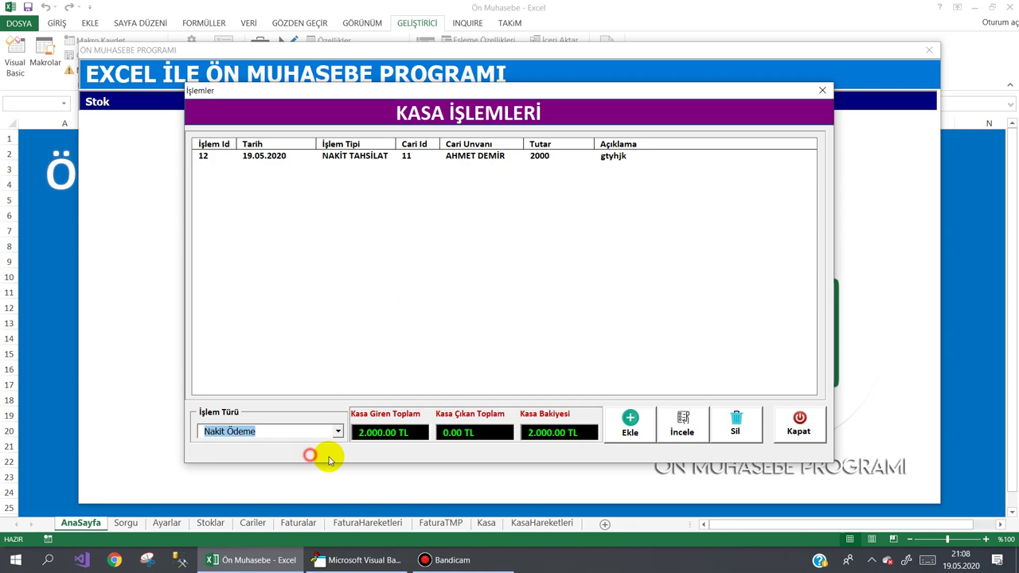
click(629, 430)
click(717, 269)
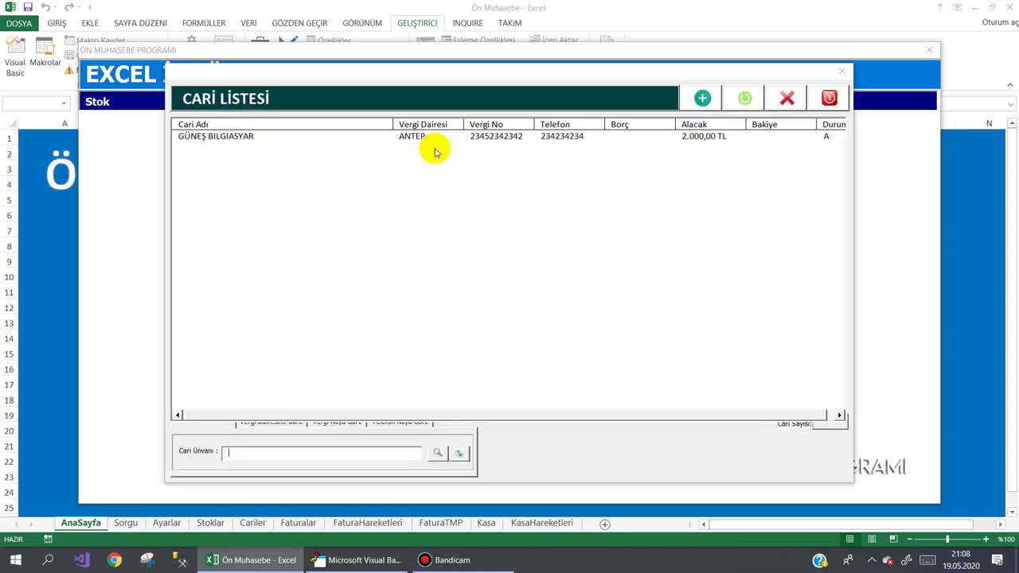
double_click(429, 137)
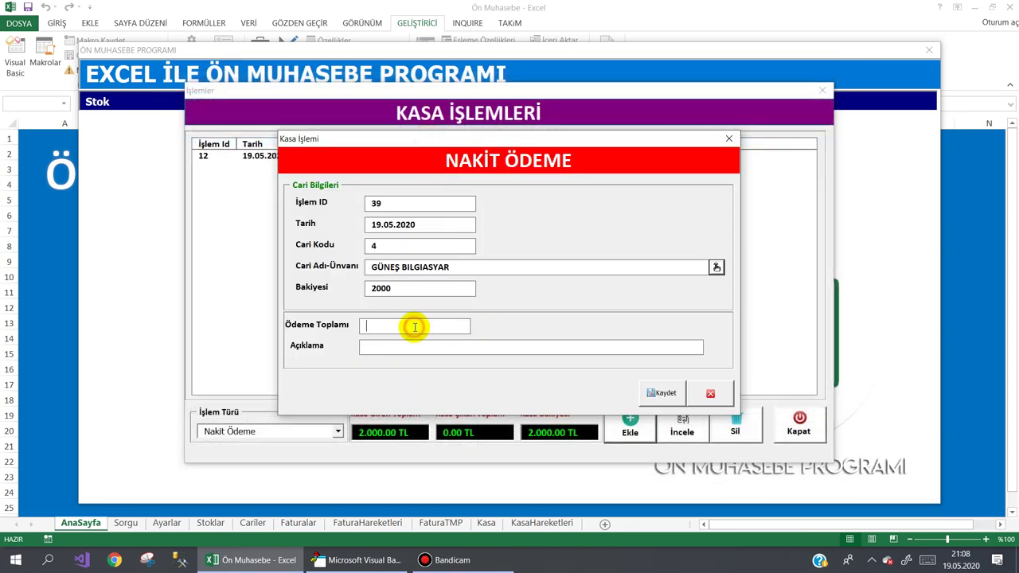
text(2000)
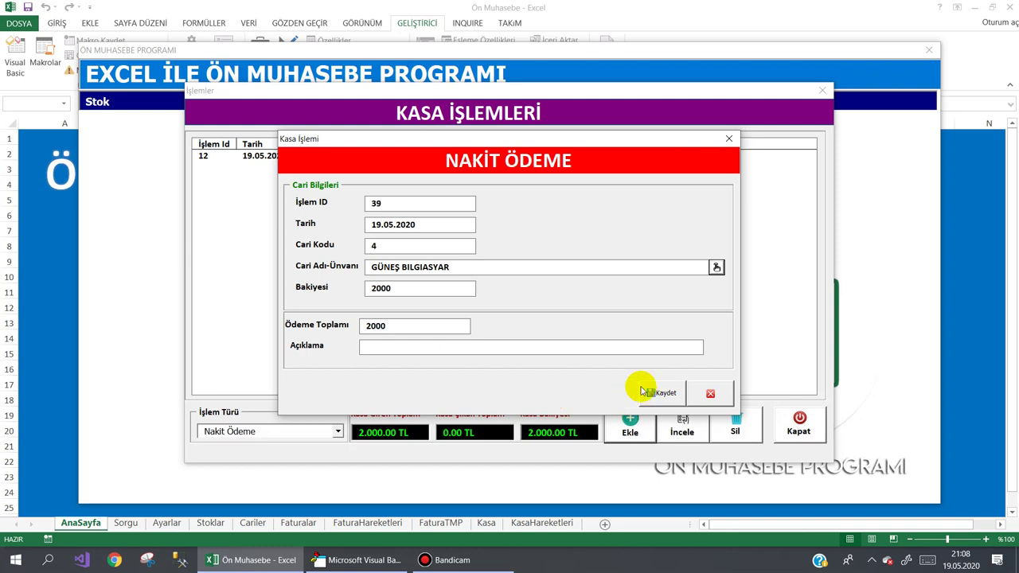
click(537, 352)
text(kh)
click(661, 391)
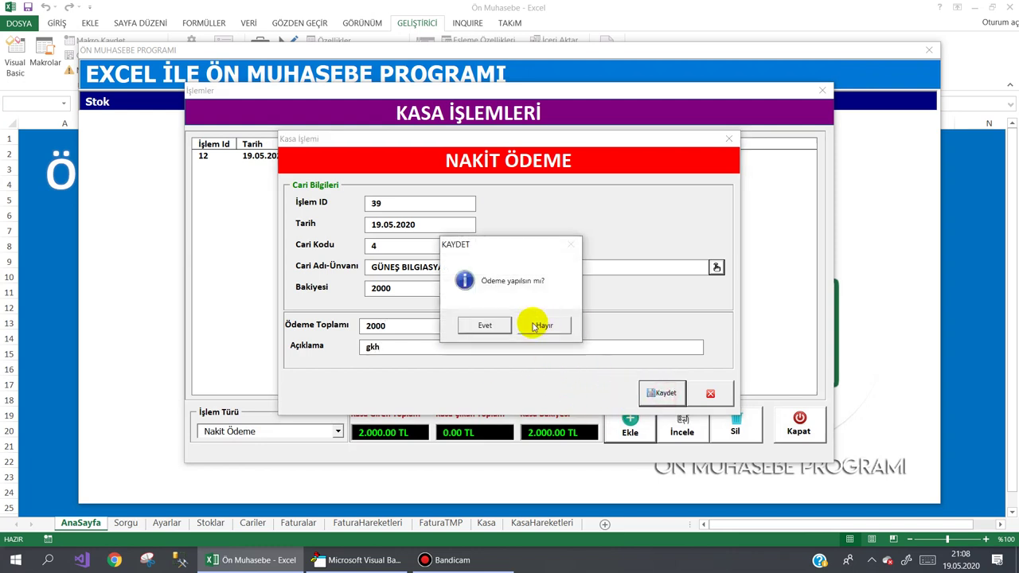
click(483, 321)
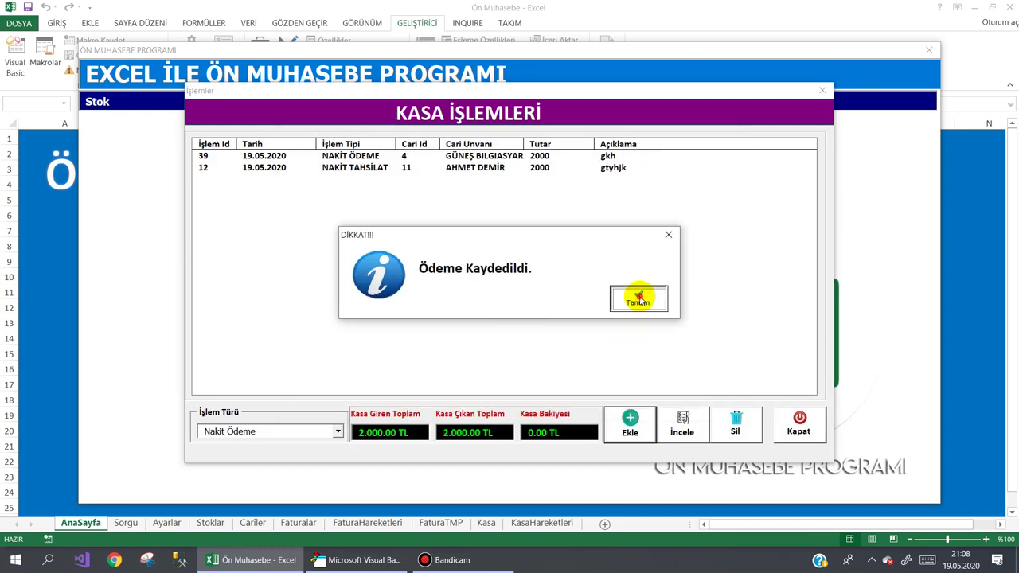
click(639, 298)
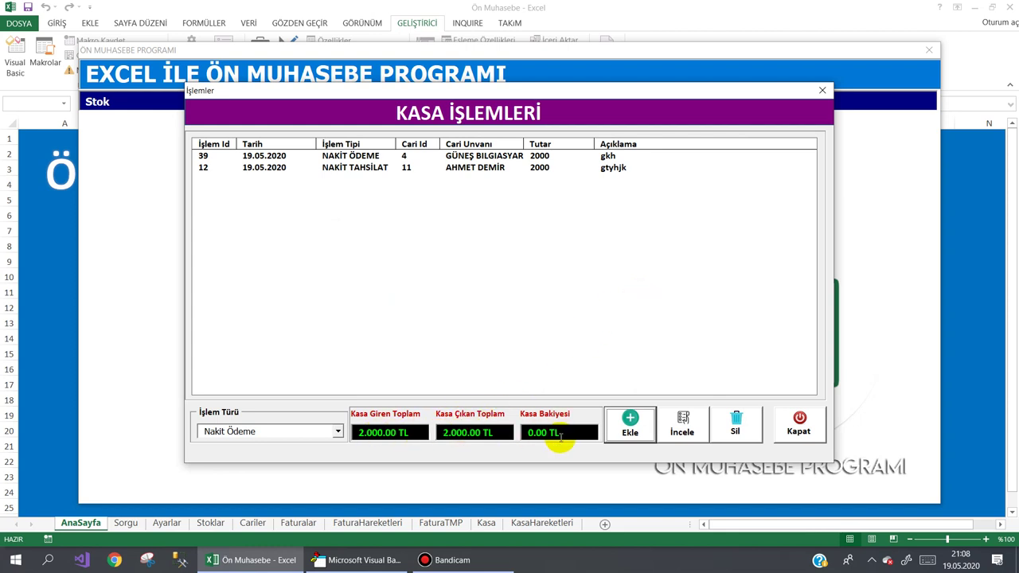
click(798, 425)
Open Cari Listesi and select the customer 11 and GÜNEŞ BILGIASYAR rows
click(247, 116)
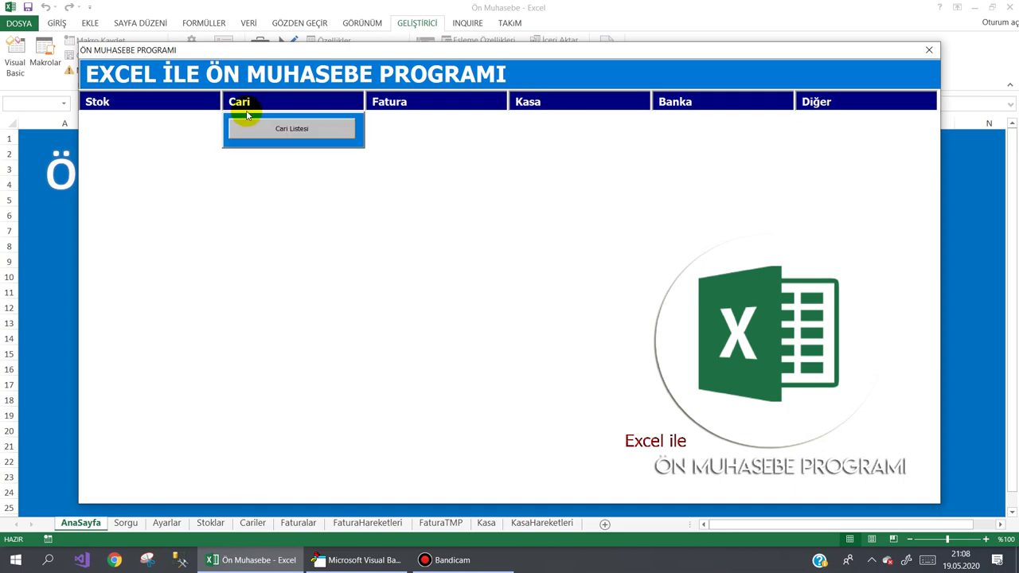
click(246, 127)
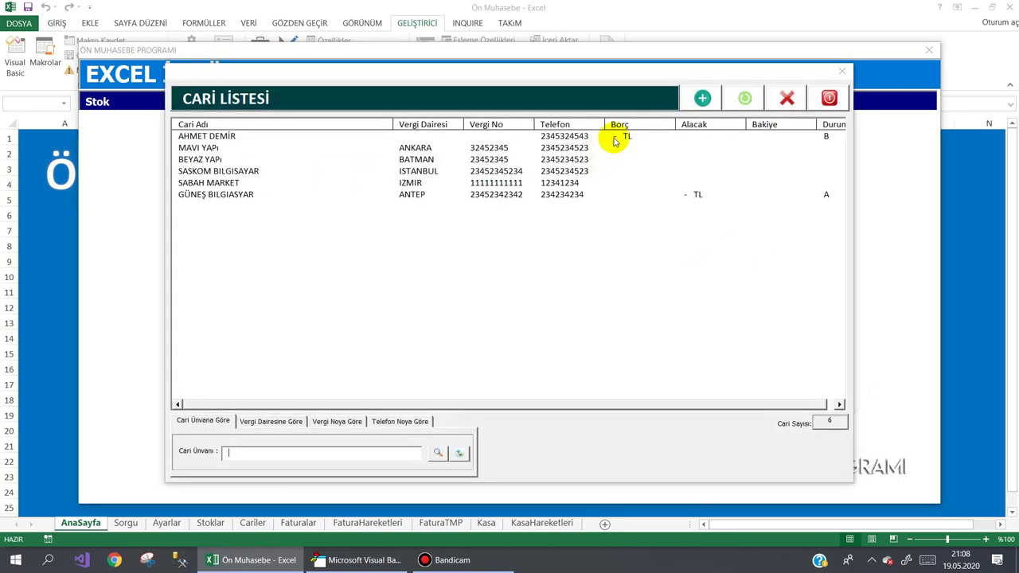
click(614, 138)
click(627, 194)
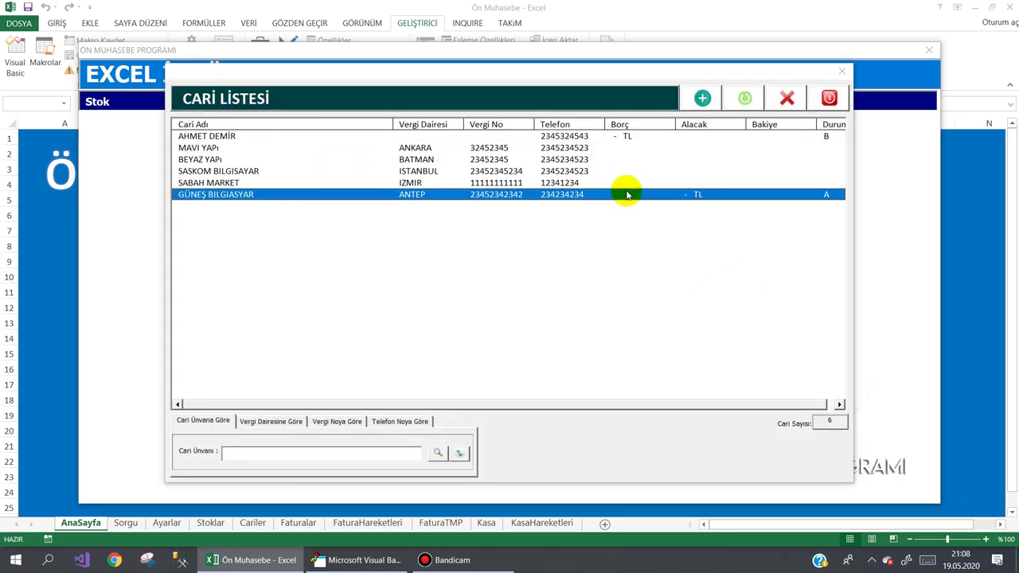
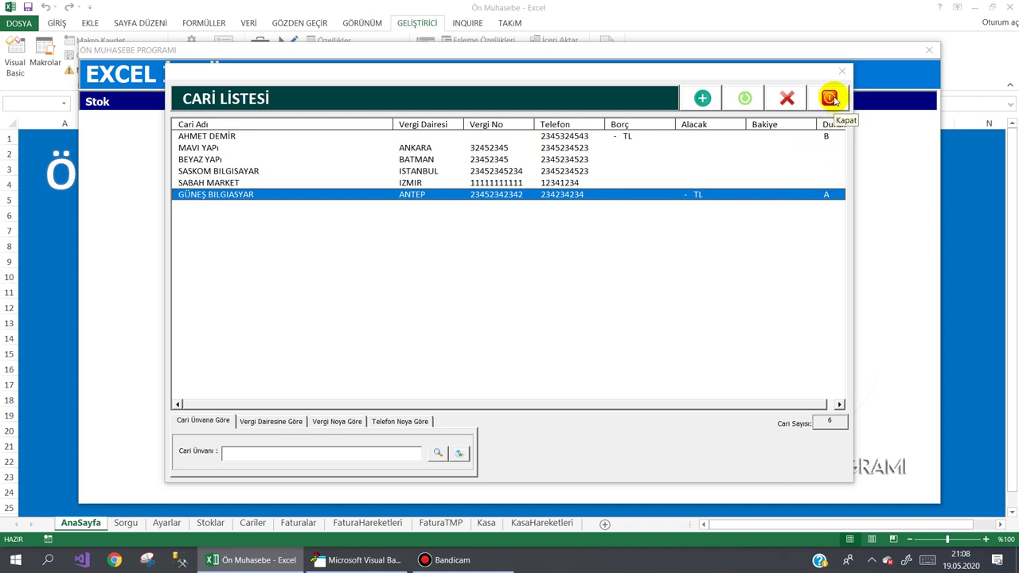
Delete NAKİT ÖDEME transaction 39 from Kasa İşlemleri and confirm the deletion
click(831, 97)
mouse_move(541, 100)
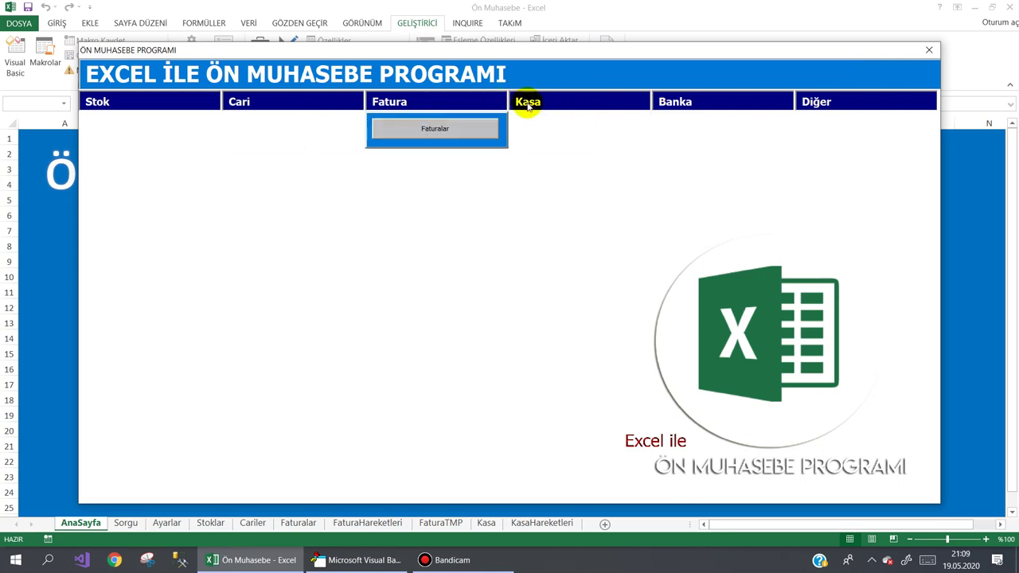
click(548, 129)
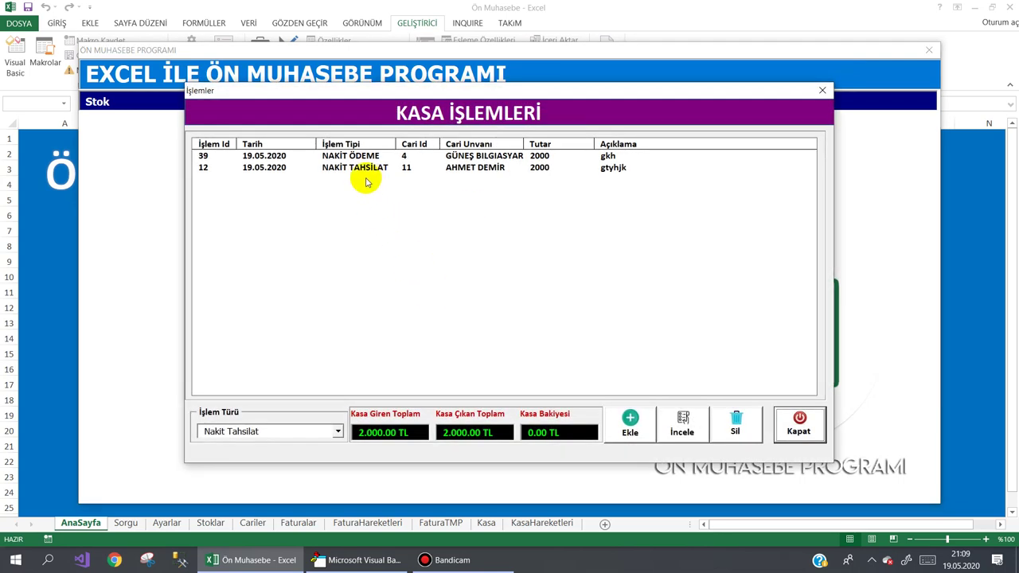
click(372, 158)
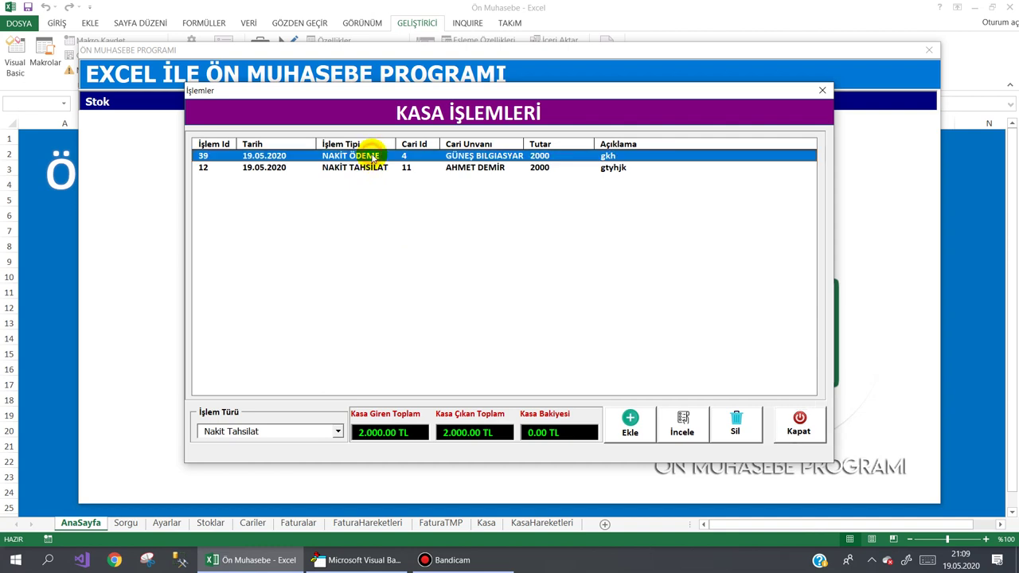
click(733, 424)
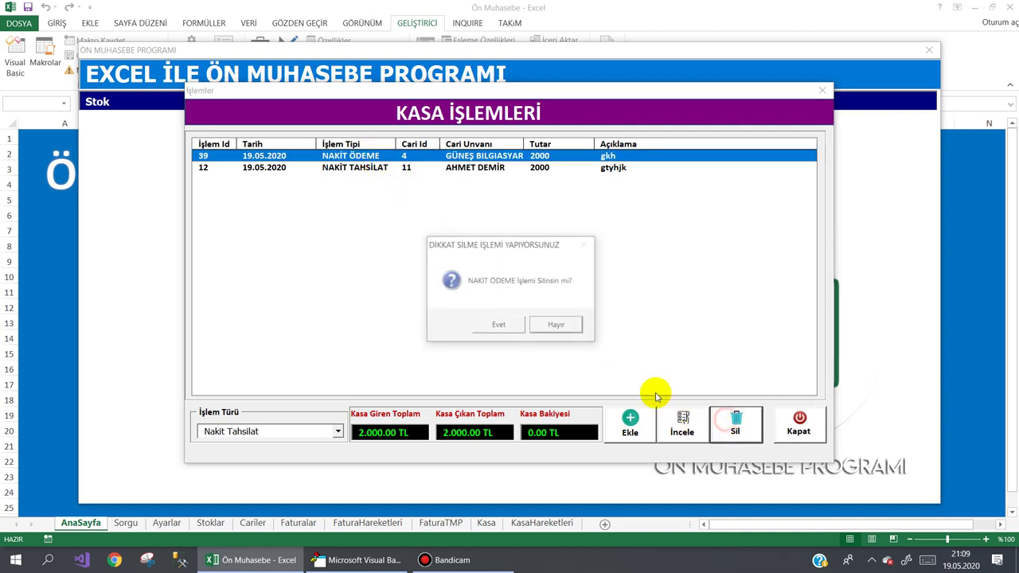
click(500, 323)
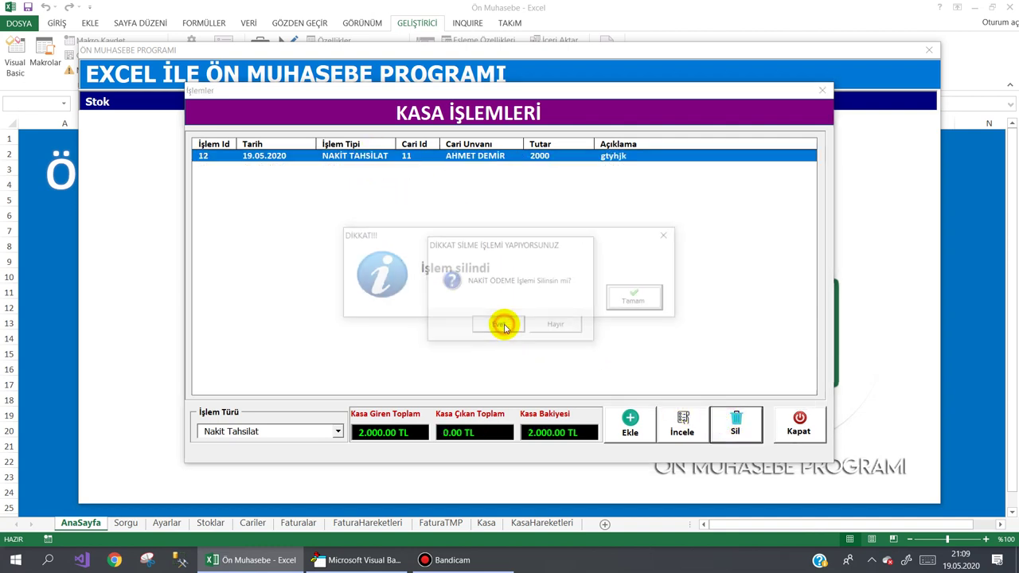
click(639, 303)
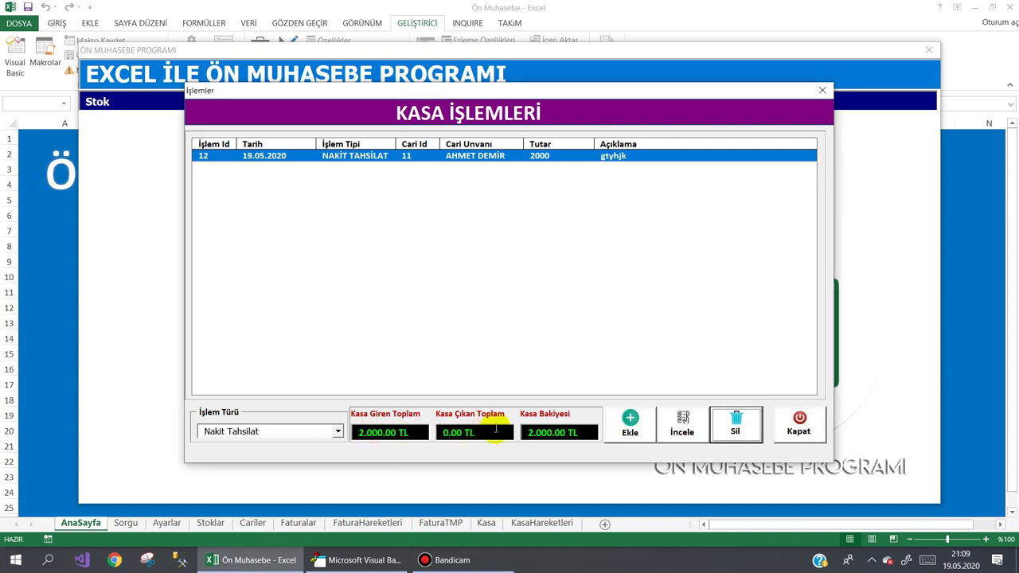
Check the GÜNEŞ BİLGİSAYAR account's updated credit in the Cari Listesi
click(799, 420)
mouse_move(247, 102)
click(262, 128)
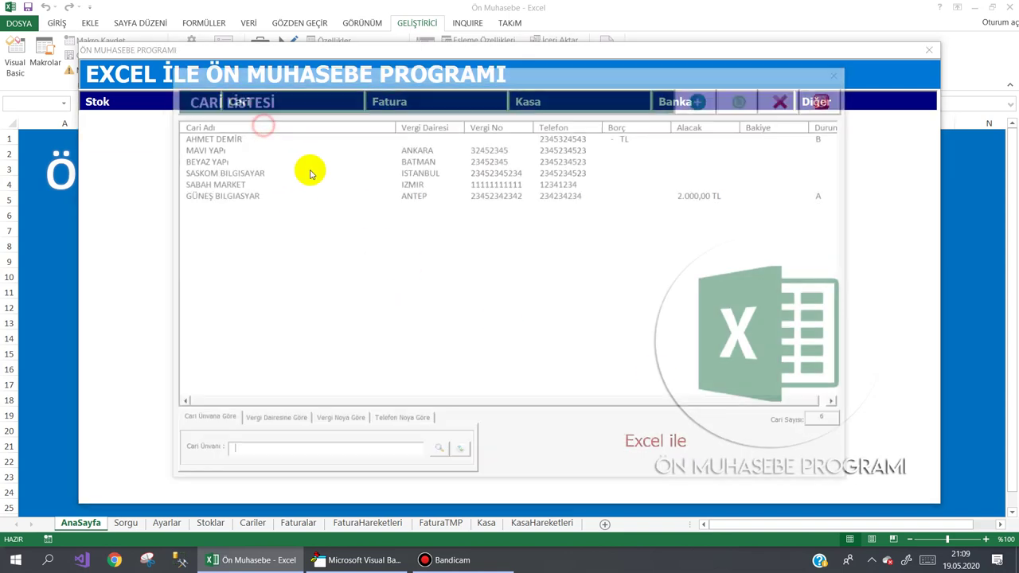
click(677, 196)
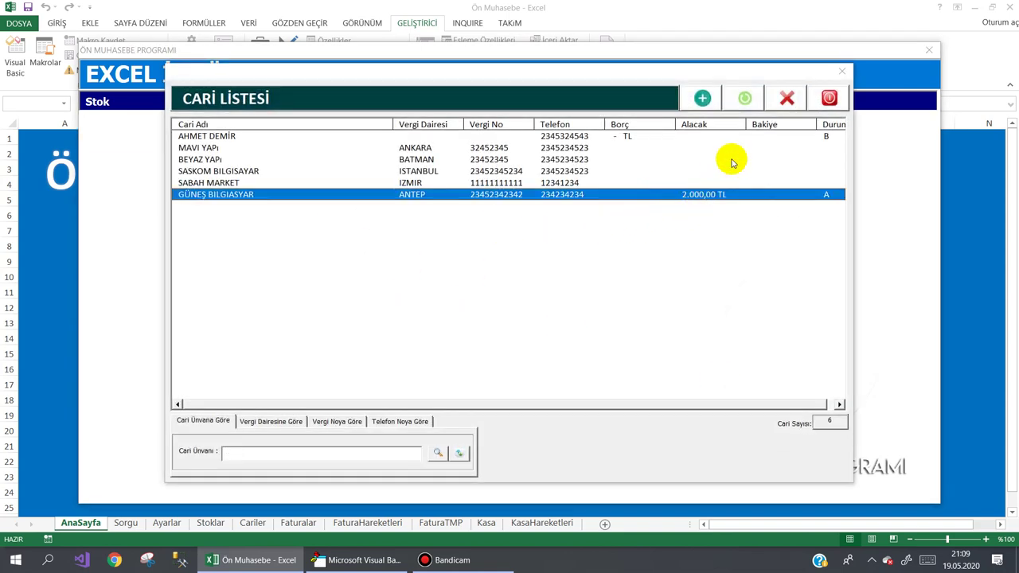
click(828, 95)
Delete the remaining cash collection, transaction 12, leaving every cash total at 0.00 TL
mouse_move(526, 102)
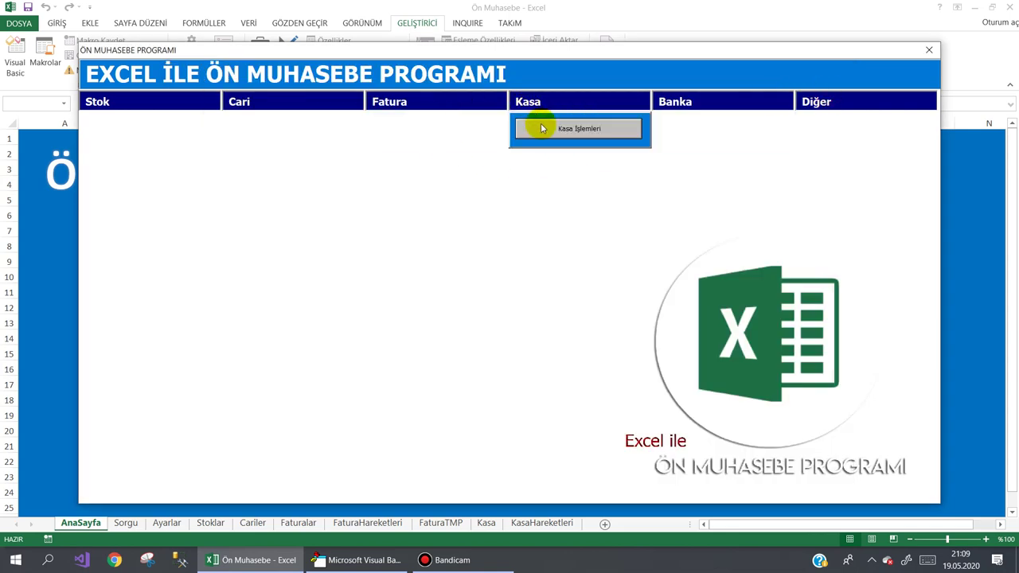
click(557, 128)
click(371, 156)
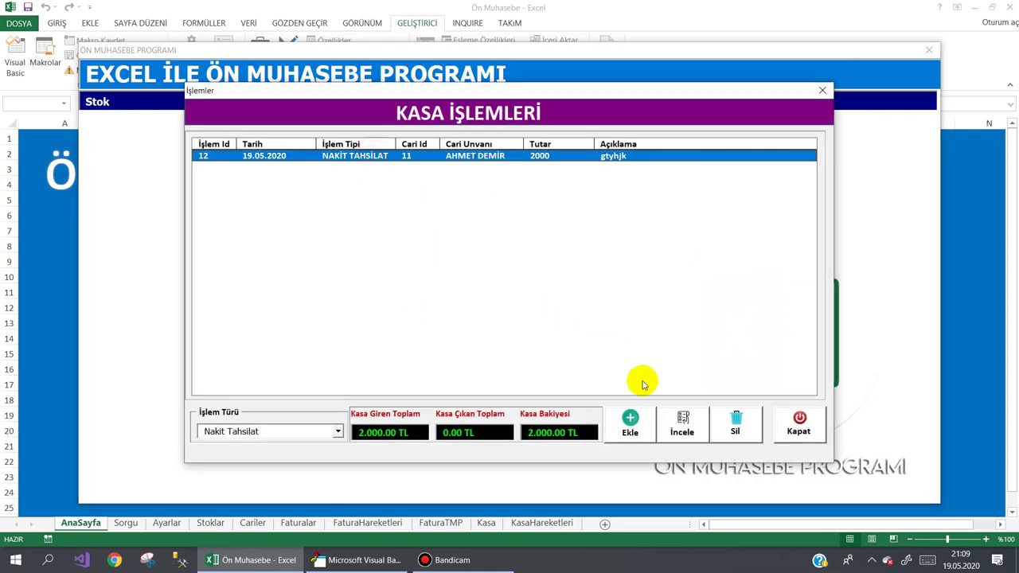
click(734, 422)
click(500, 326)
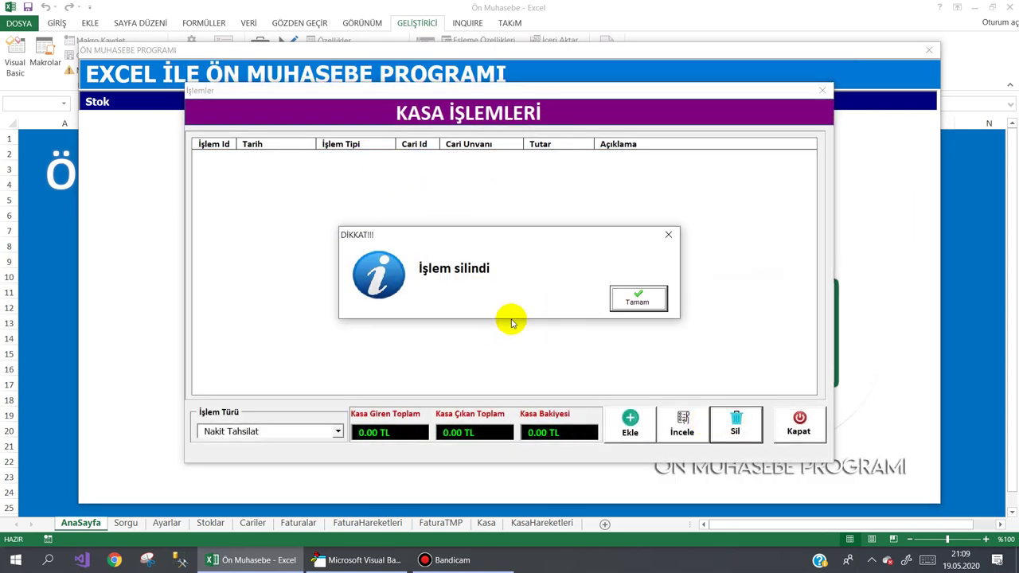
click(659, 299)
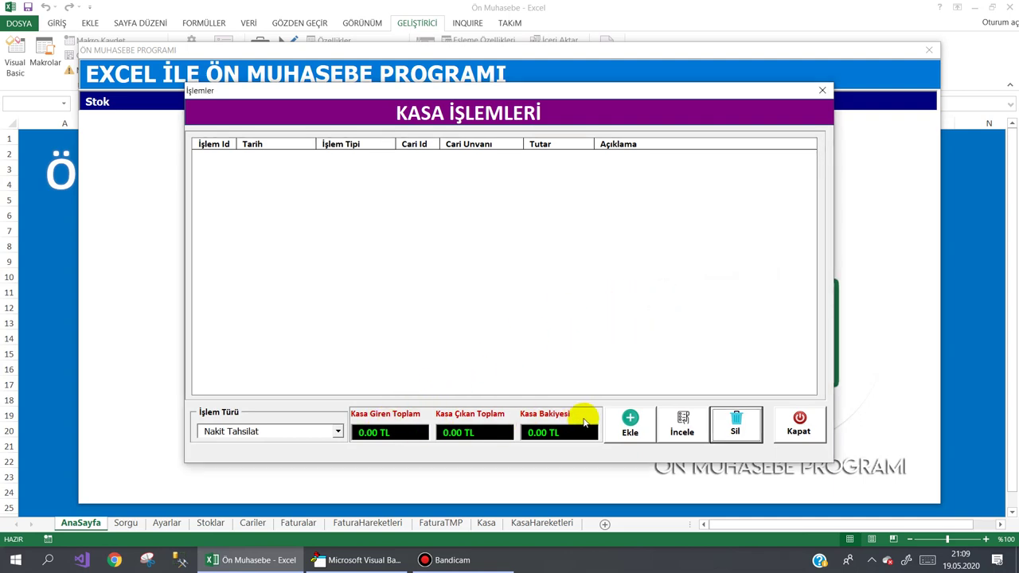
click(799, 426)
Reopen the Cari Listesi and review the first account, now owing 2.000,00 TL
click(255, 102)
click(256, 127)
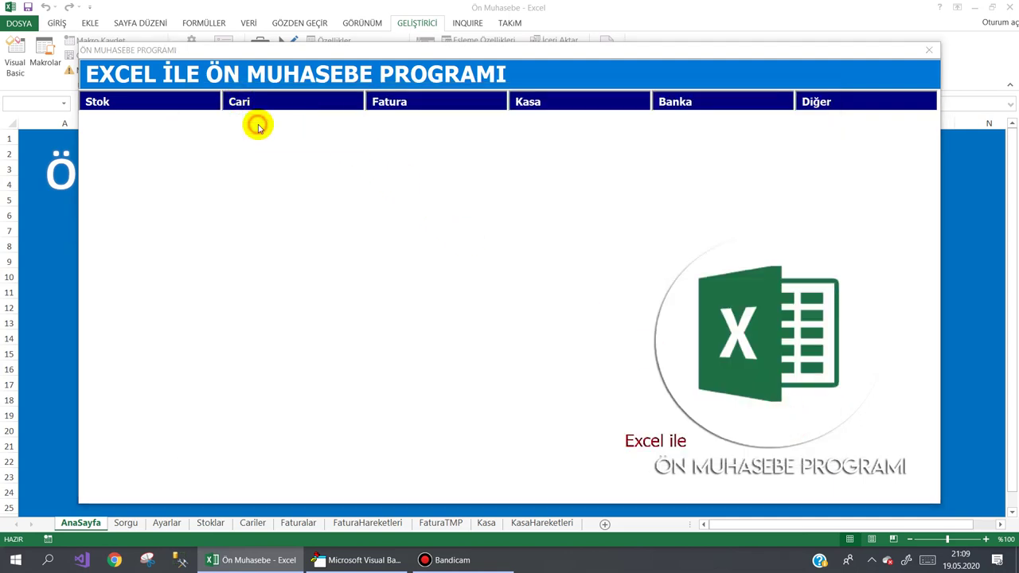
click(613, 136)
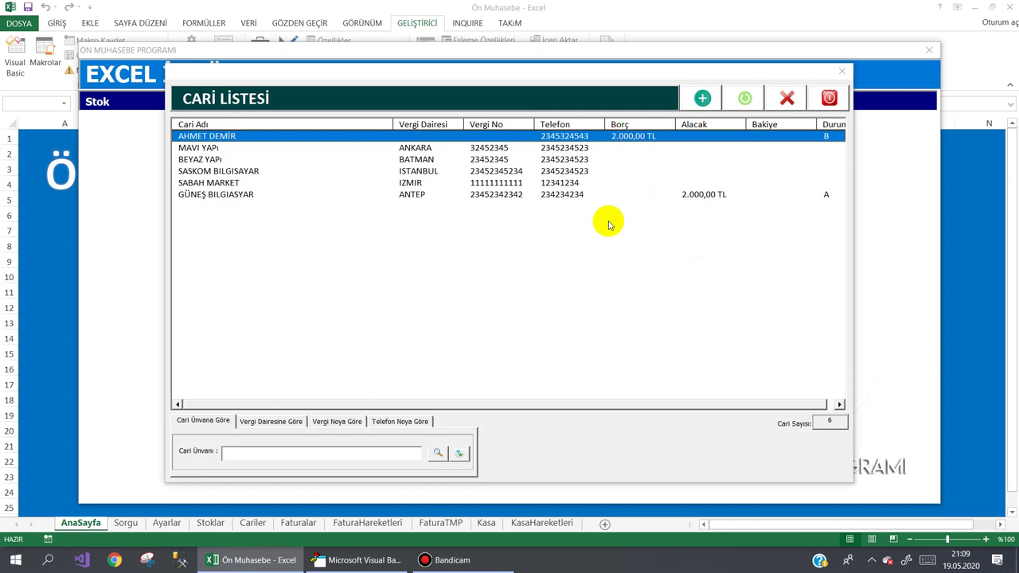
click(449, 561)
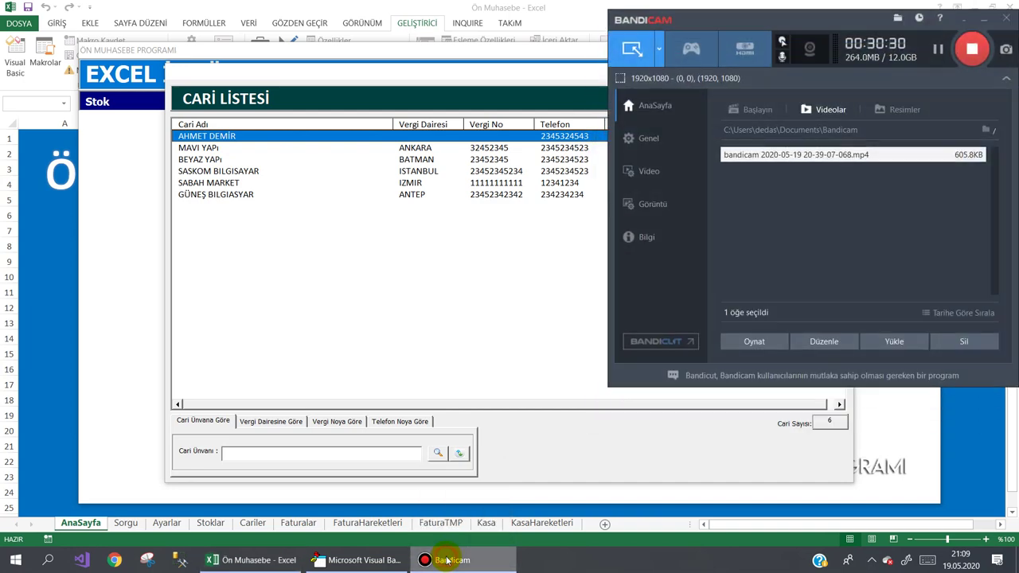